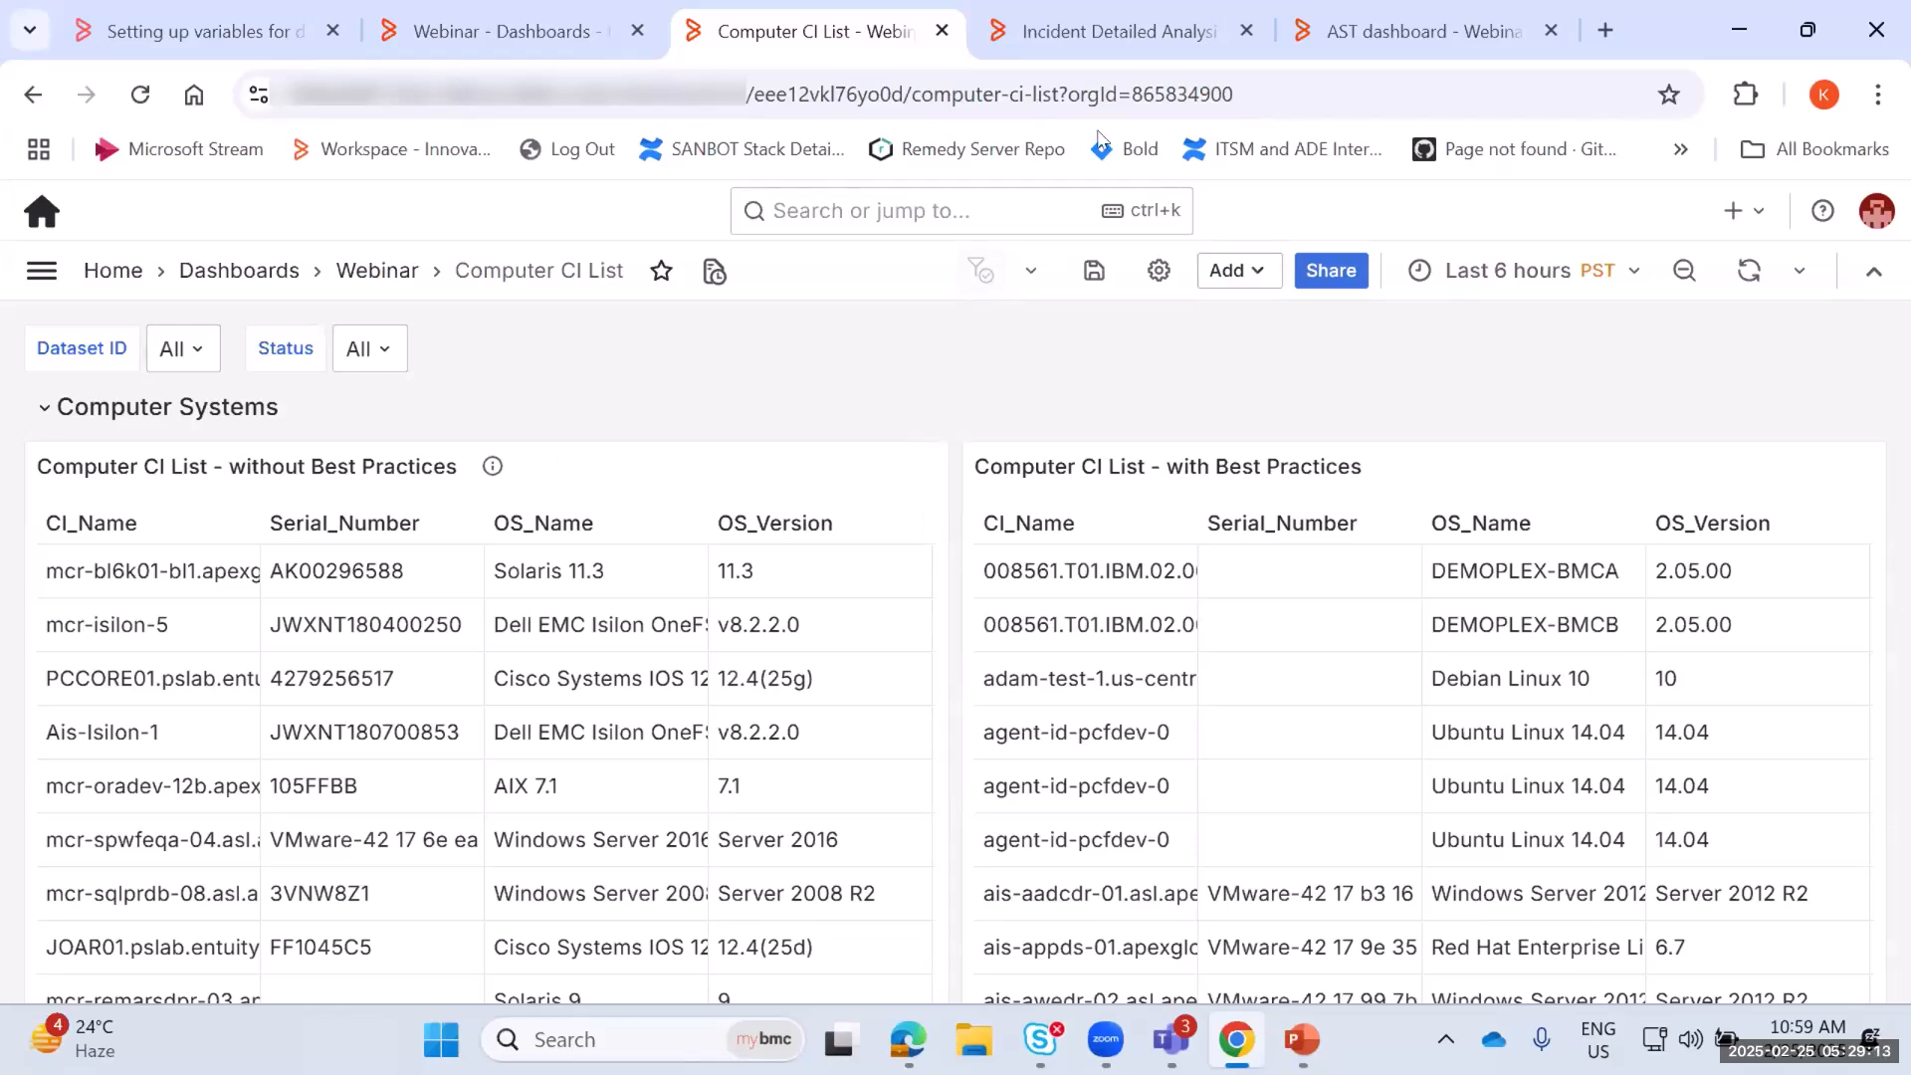
# Open the "Computer CI List - without Best Practices" panel for editing and show its query in the full SQL editor
pyautogui.moveTo(1485, 260)
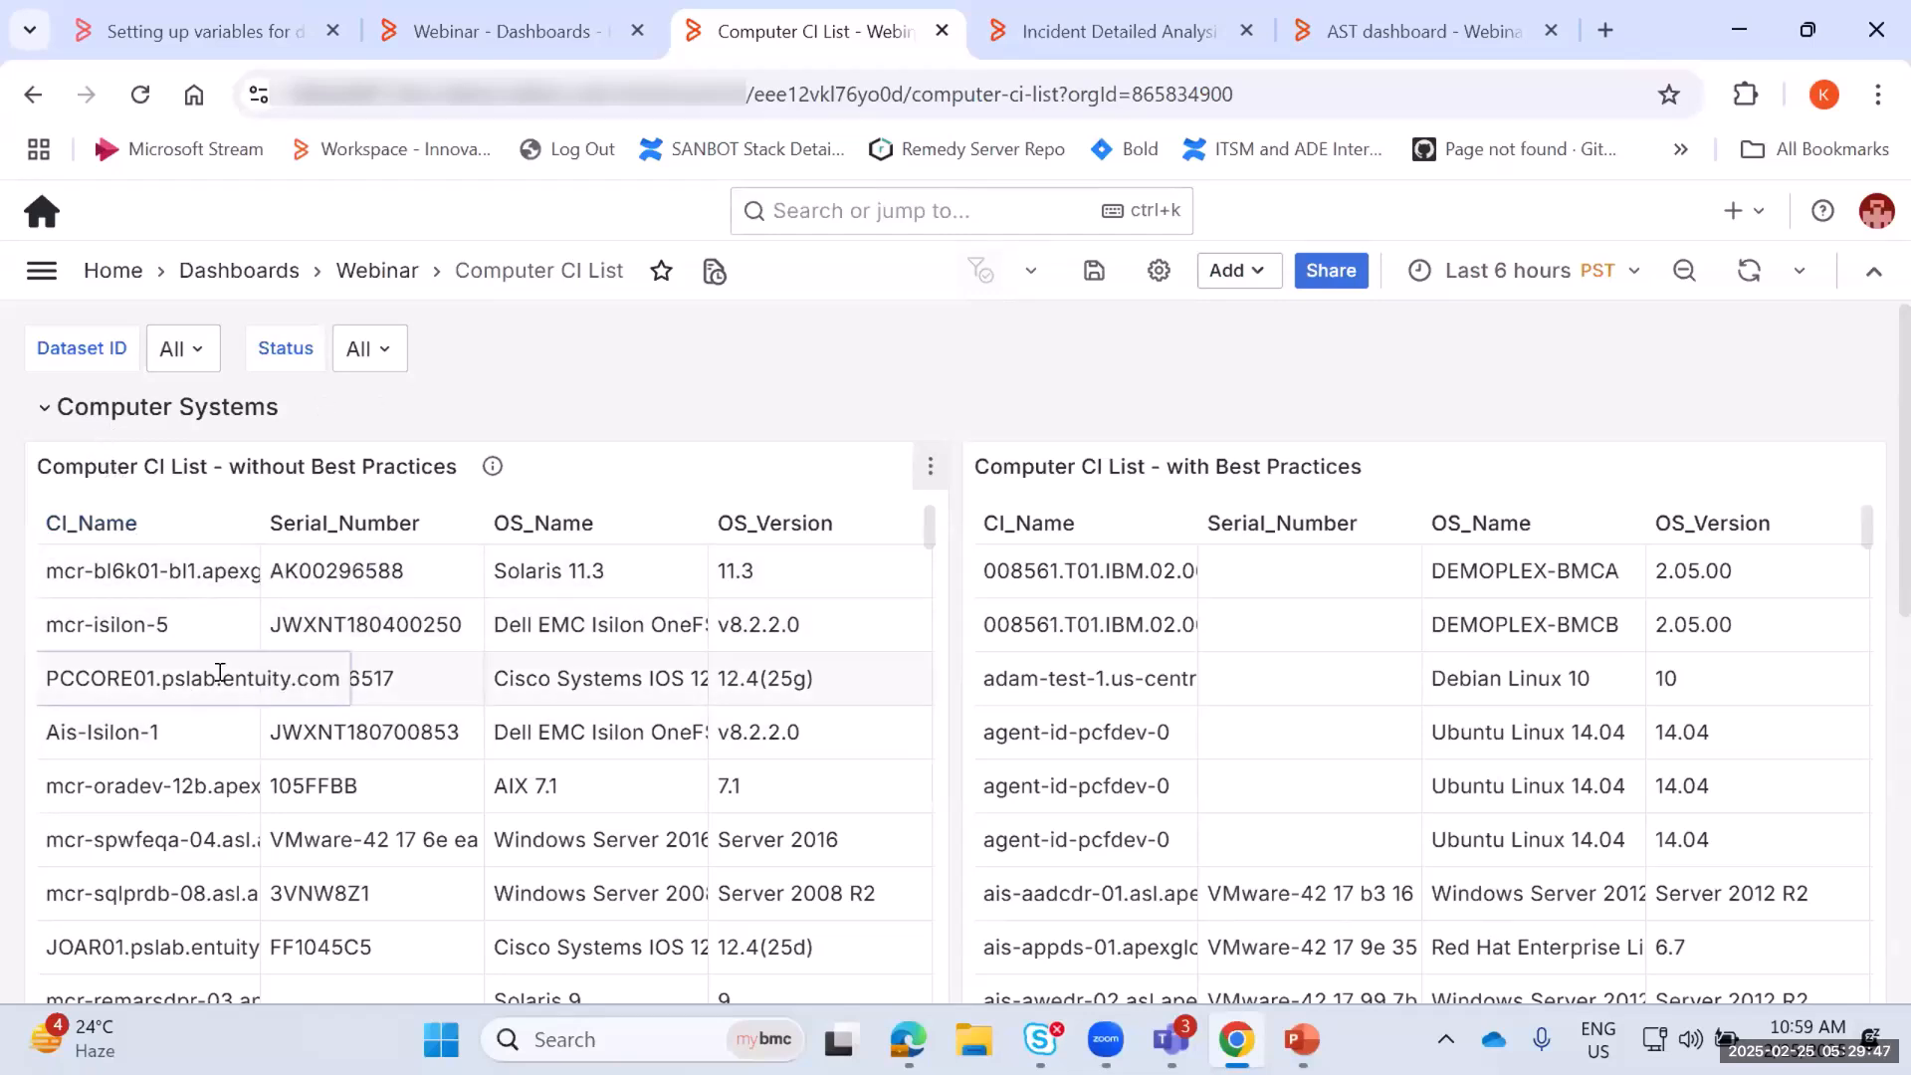
pyautogui.click(928, 466)
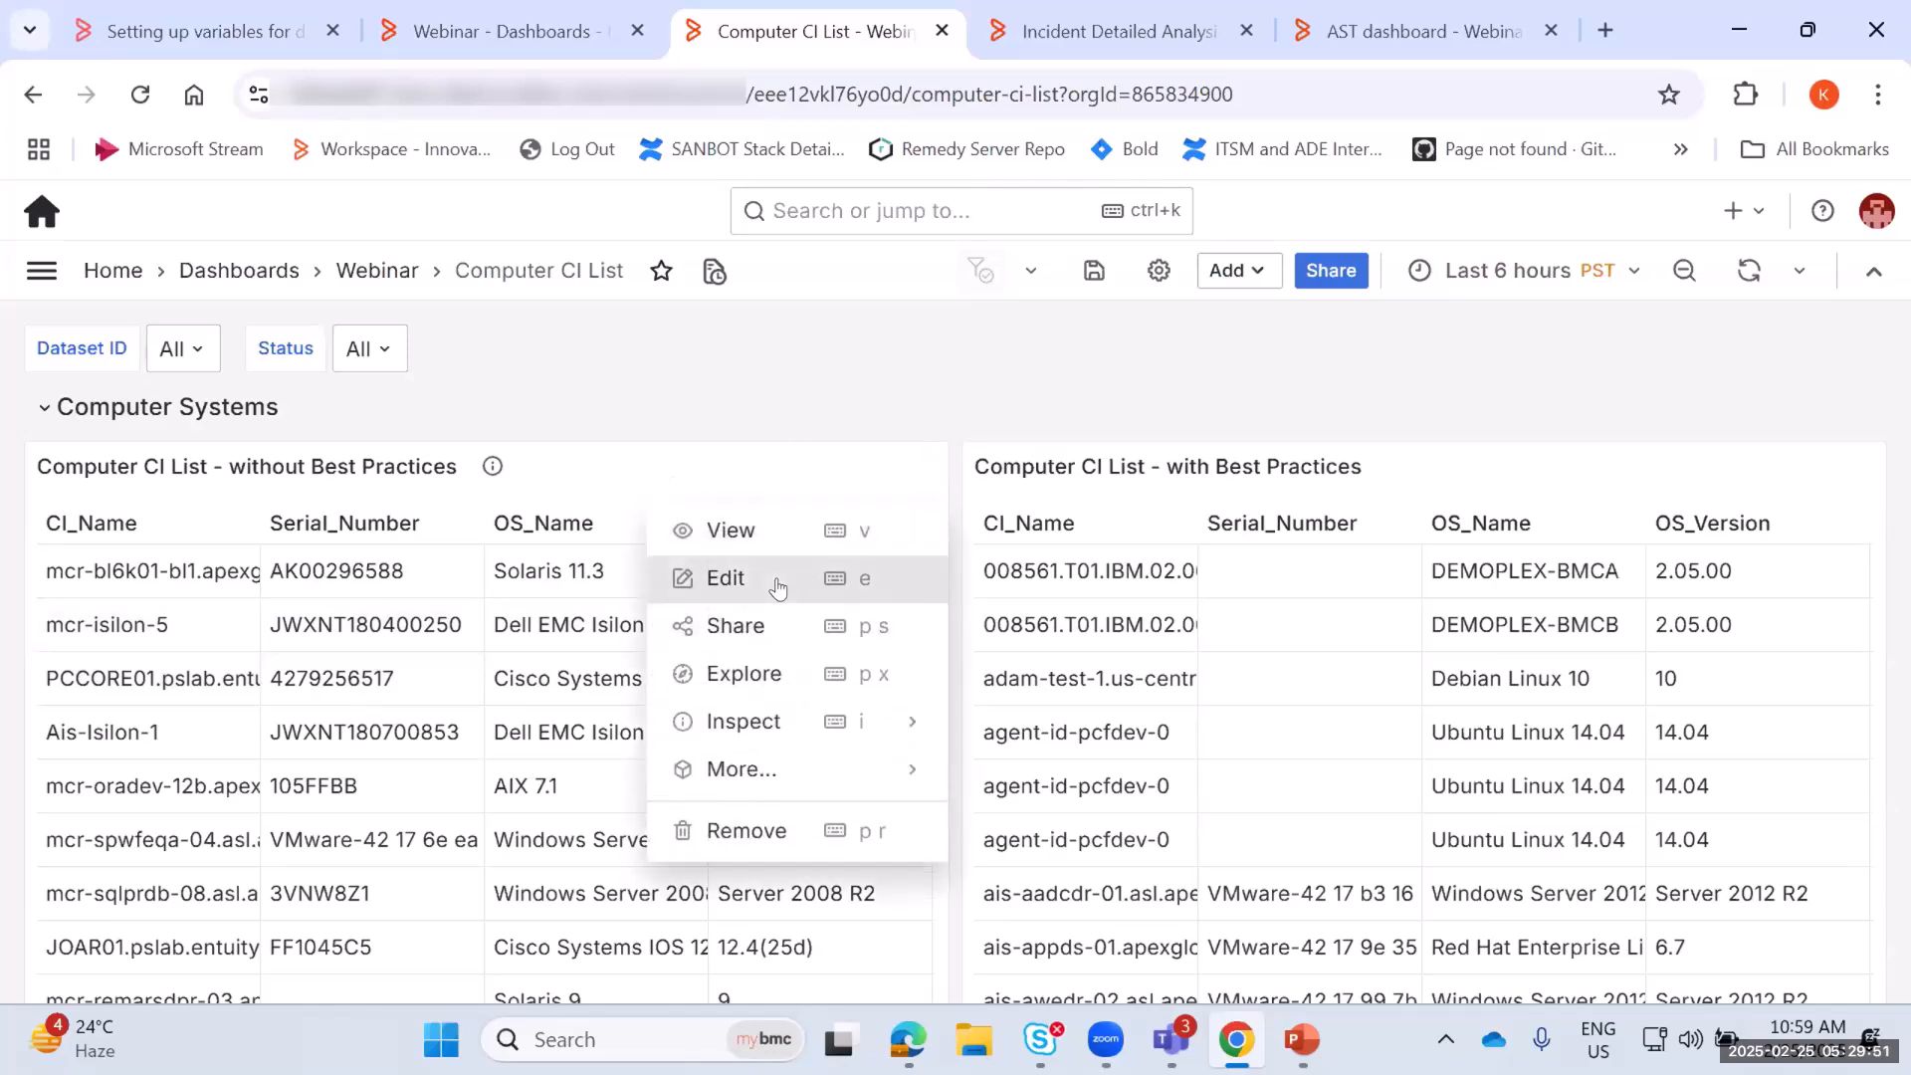
pyautogui.click(777, 585)
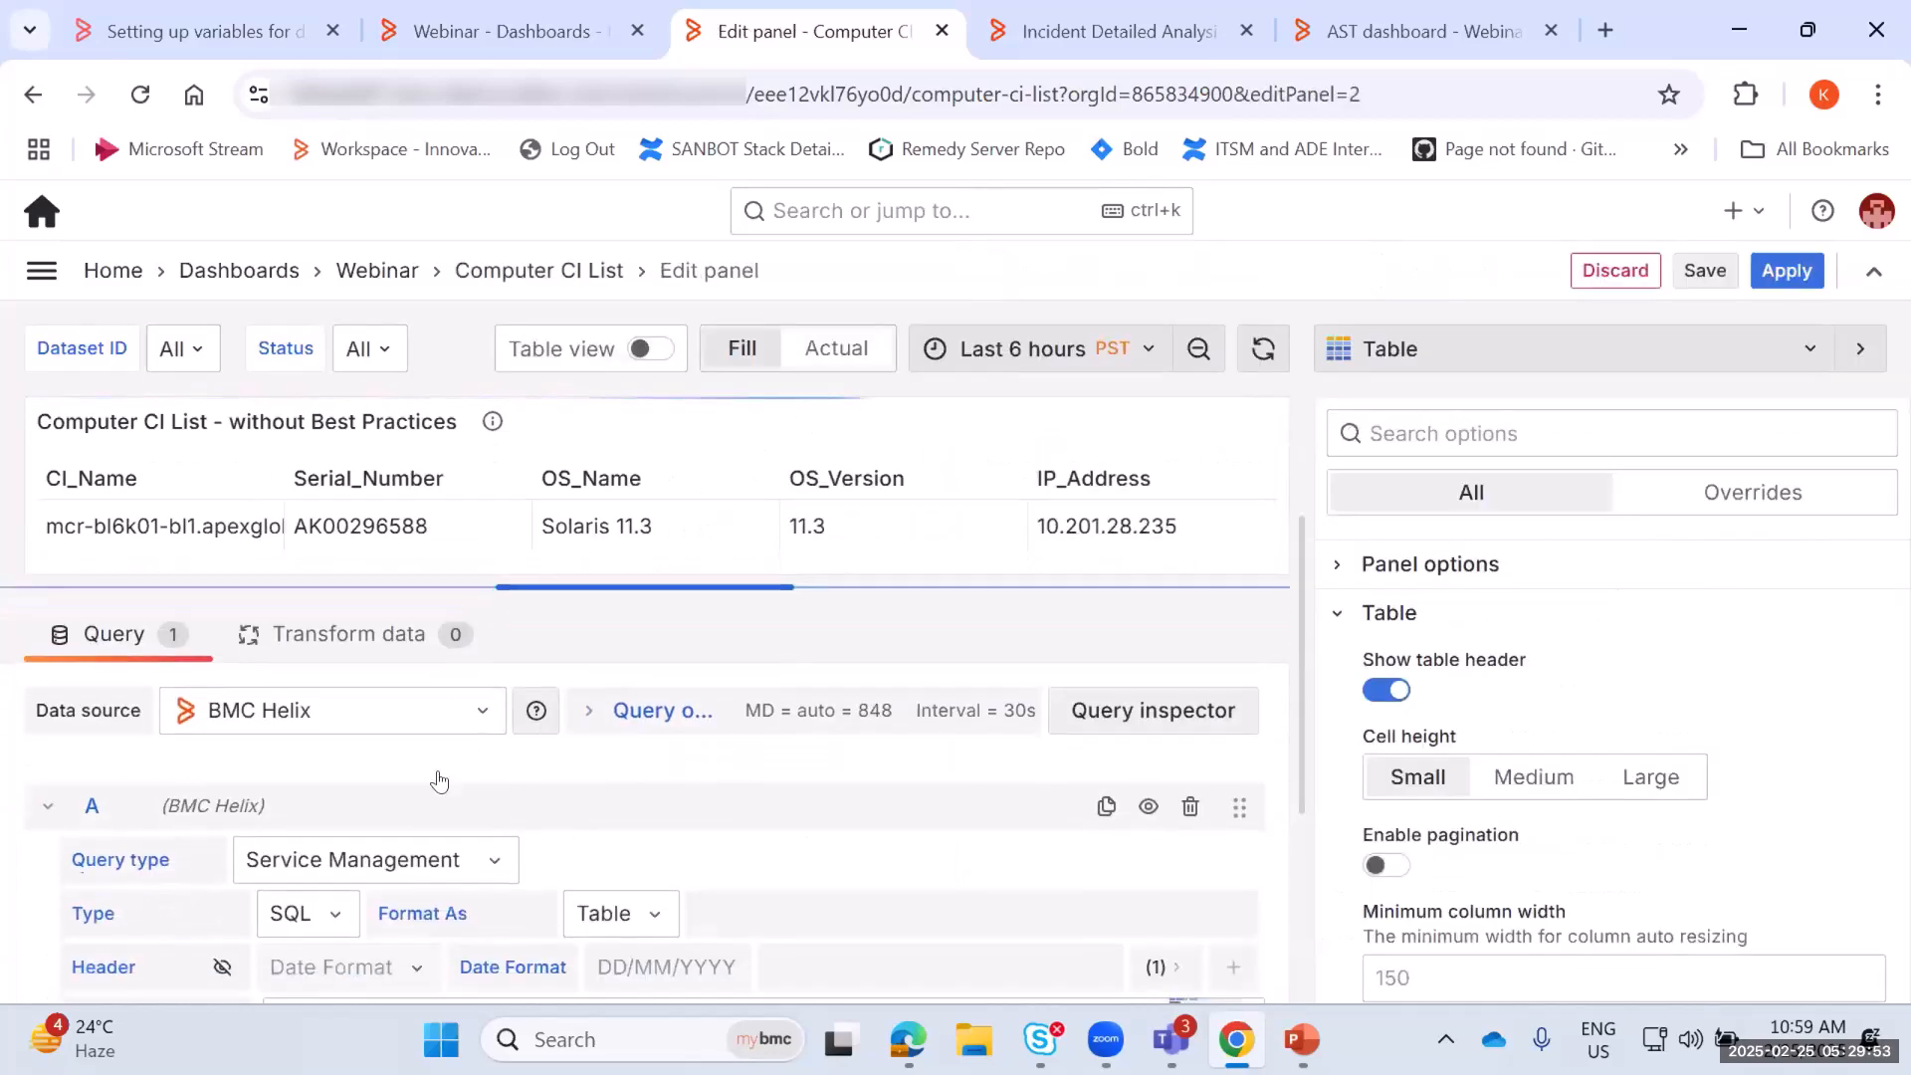
pyautogui.scroll(-2, 439, 796)
pyautogui.click(144, 726)
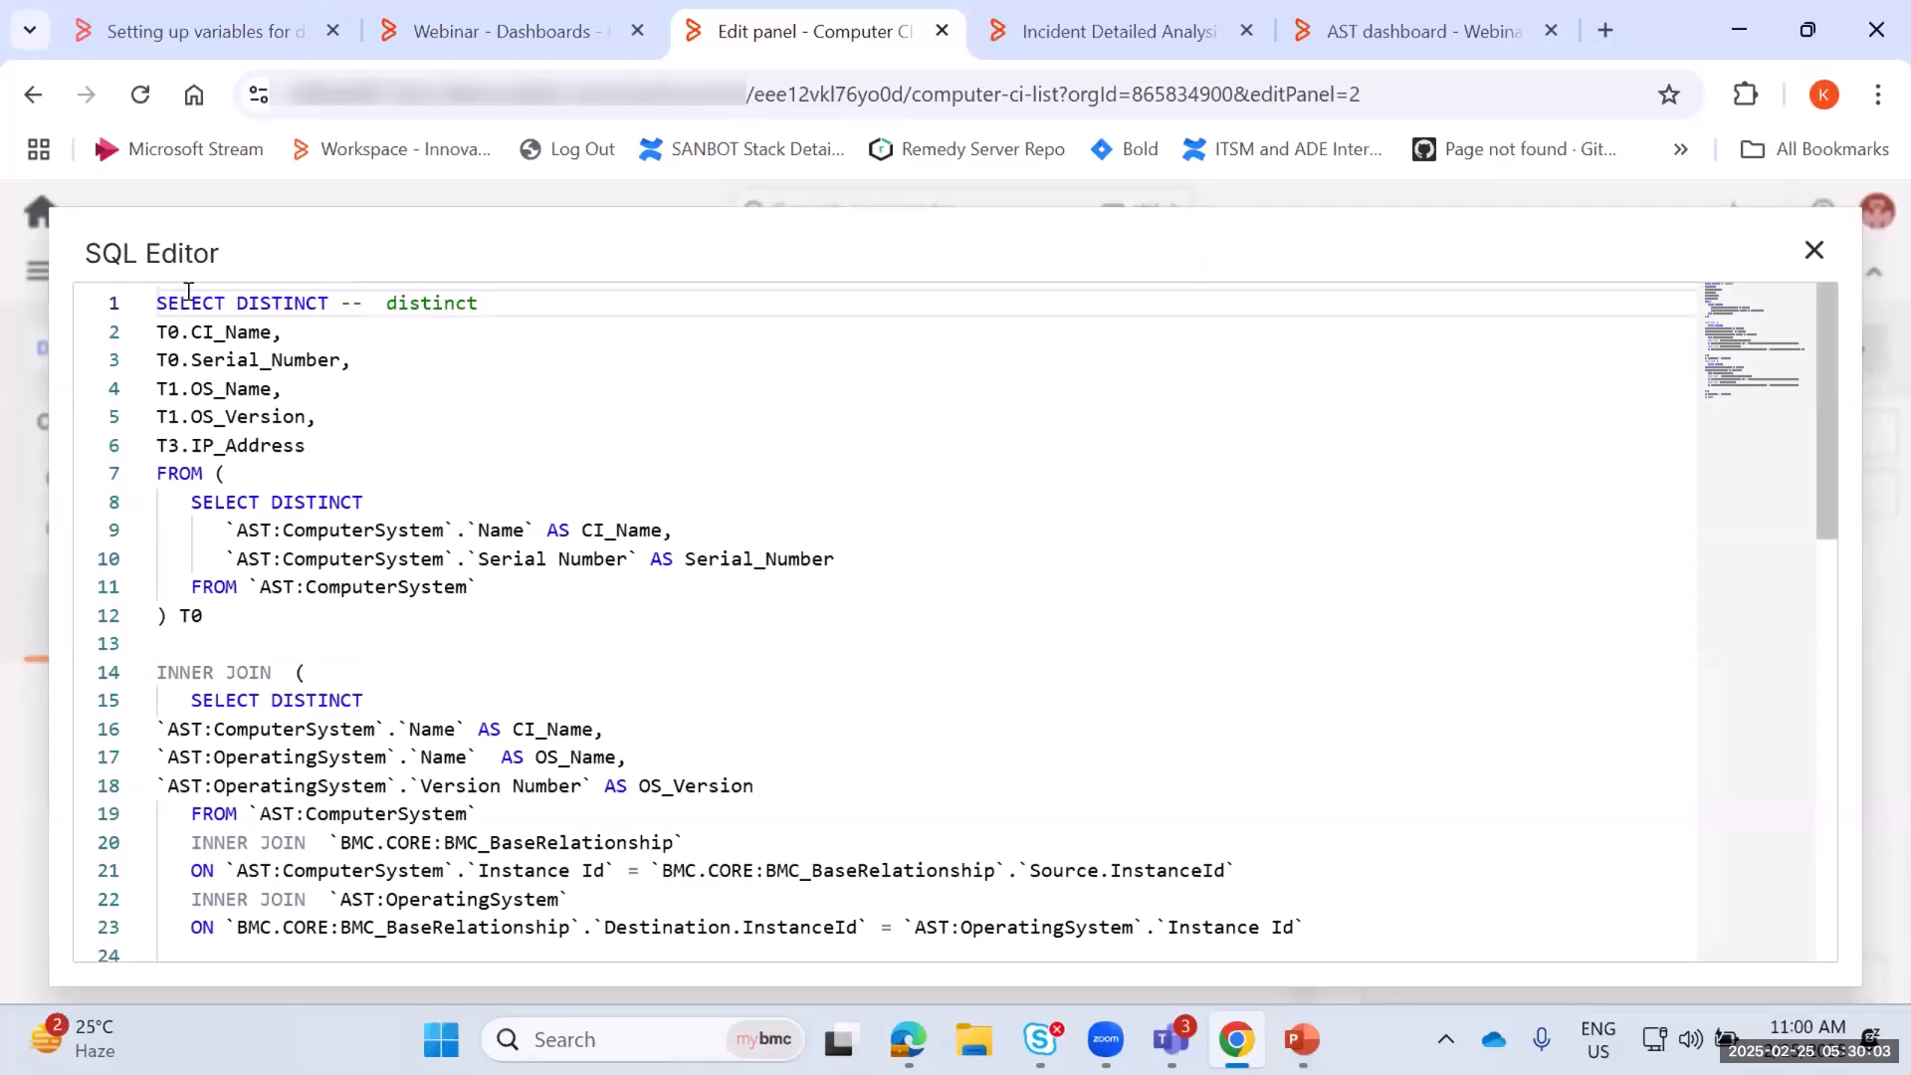
# Examine the query's outer SELECT DISTINCT and its inner-joined subqueries for operating system and IP endpoint data
pyautogui.doubleClick(273, 303)
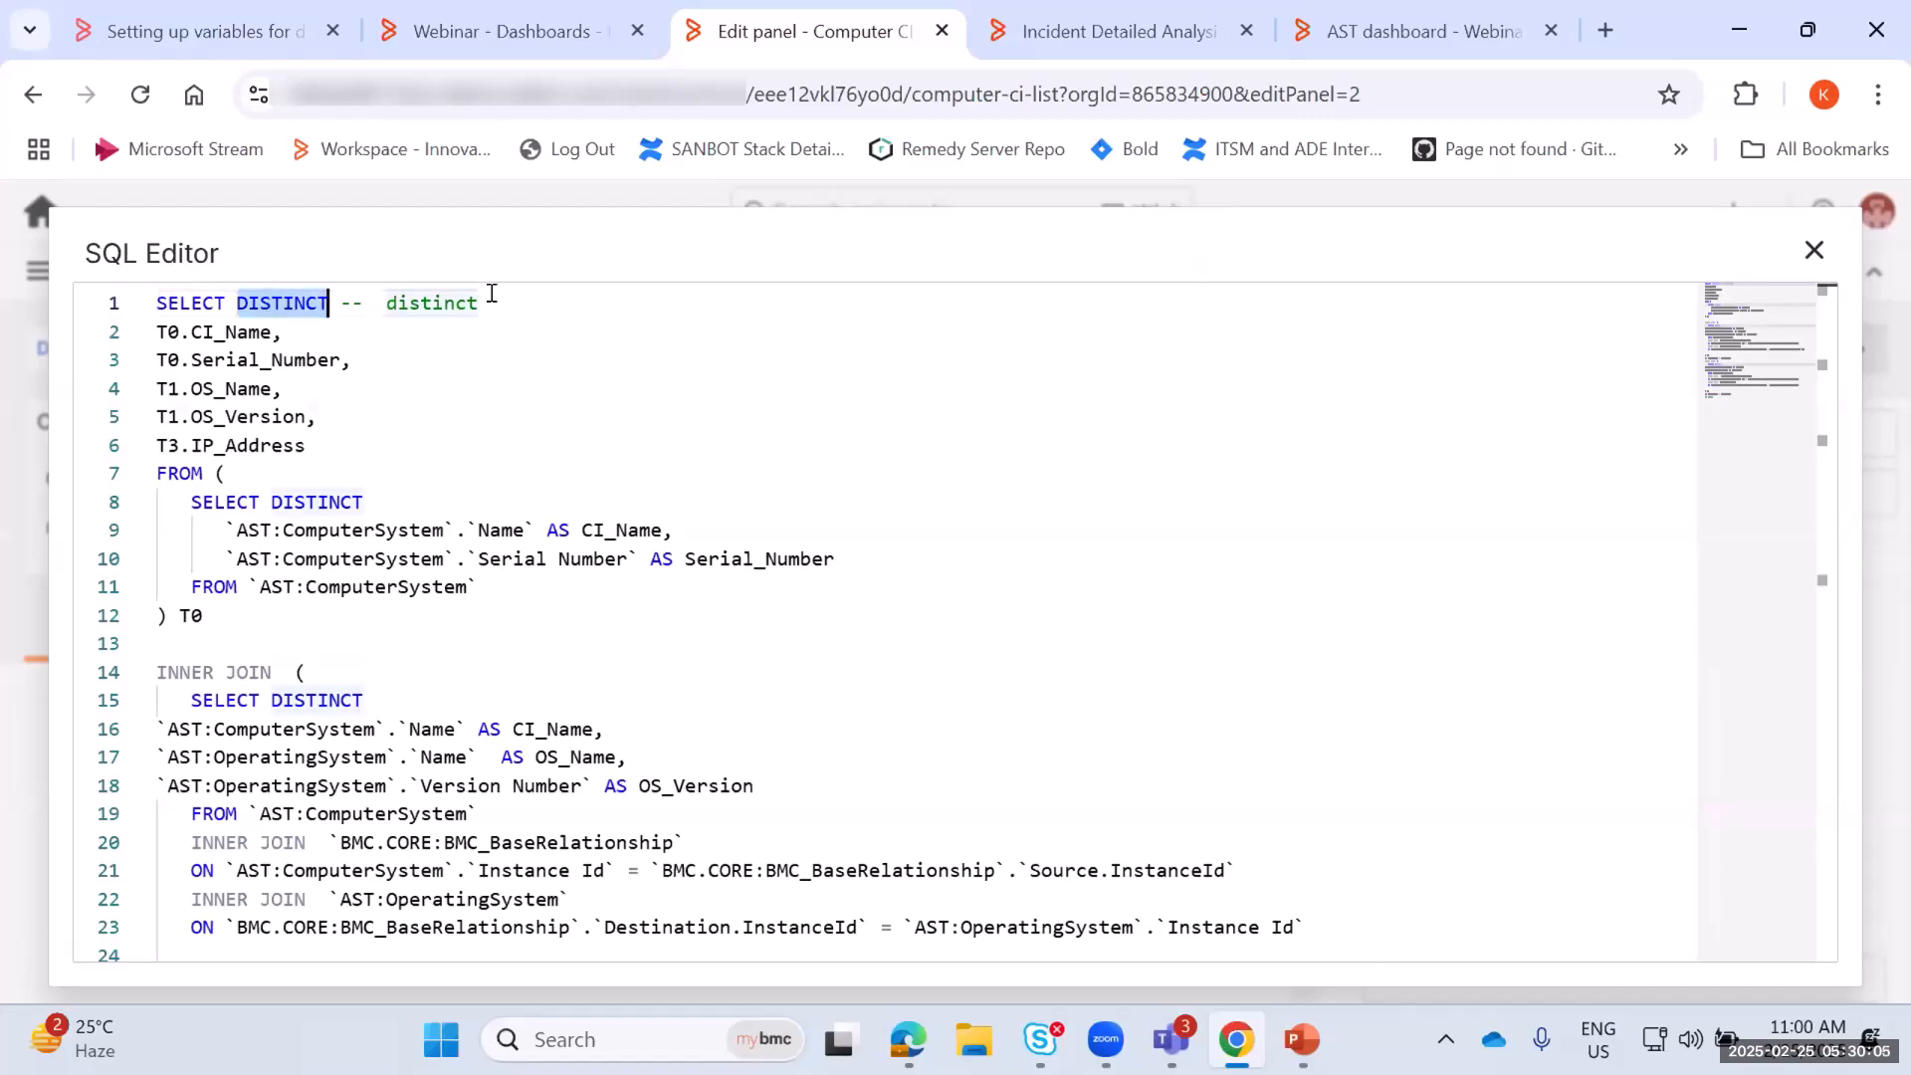
pyautogui.click(528, 303)
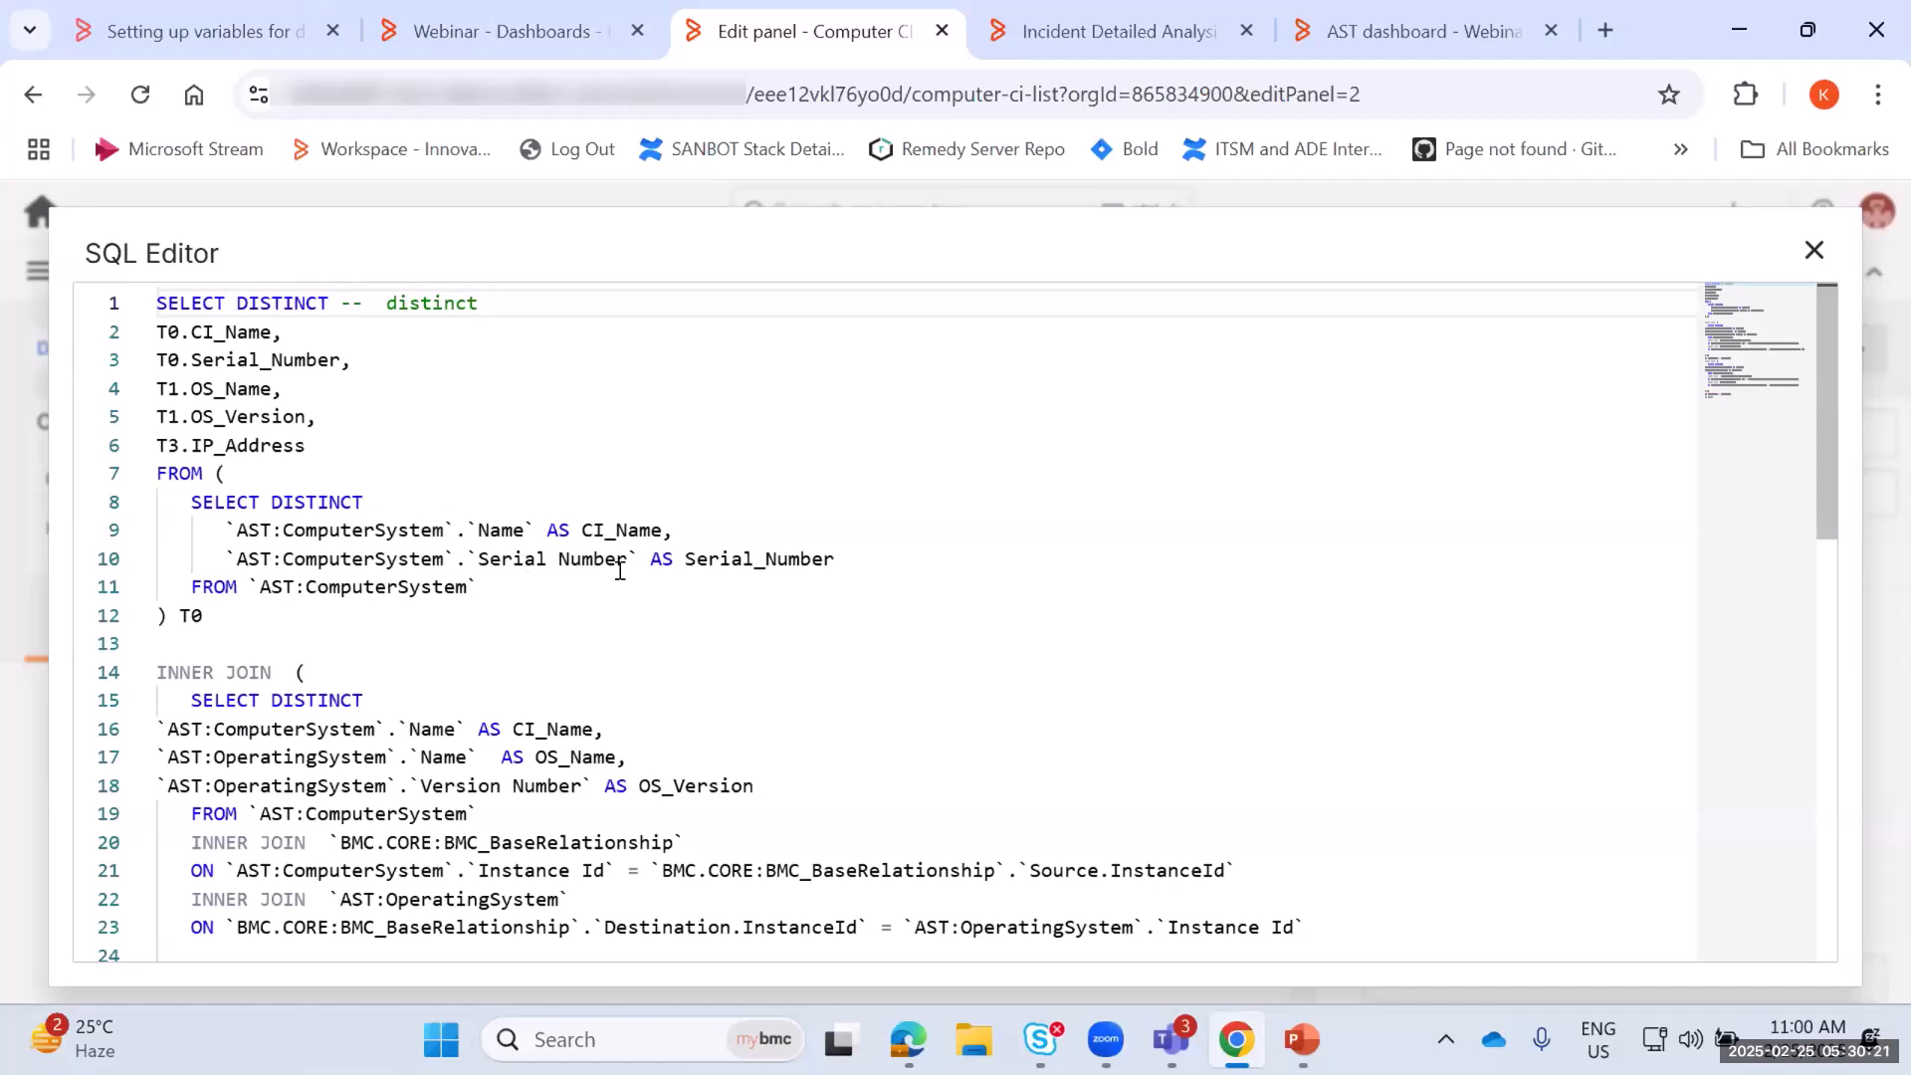
pyautogui.scroll(-2, 289, 667)
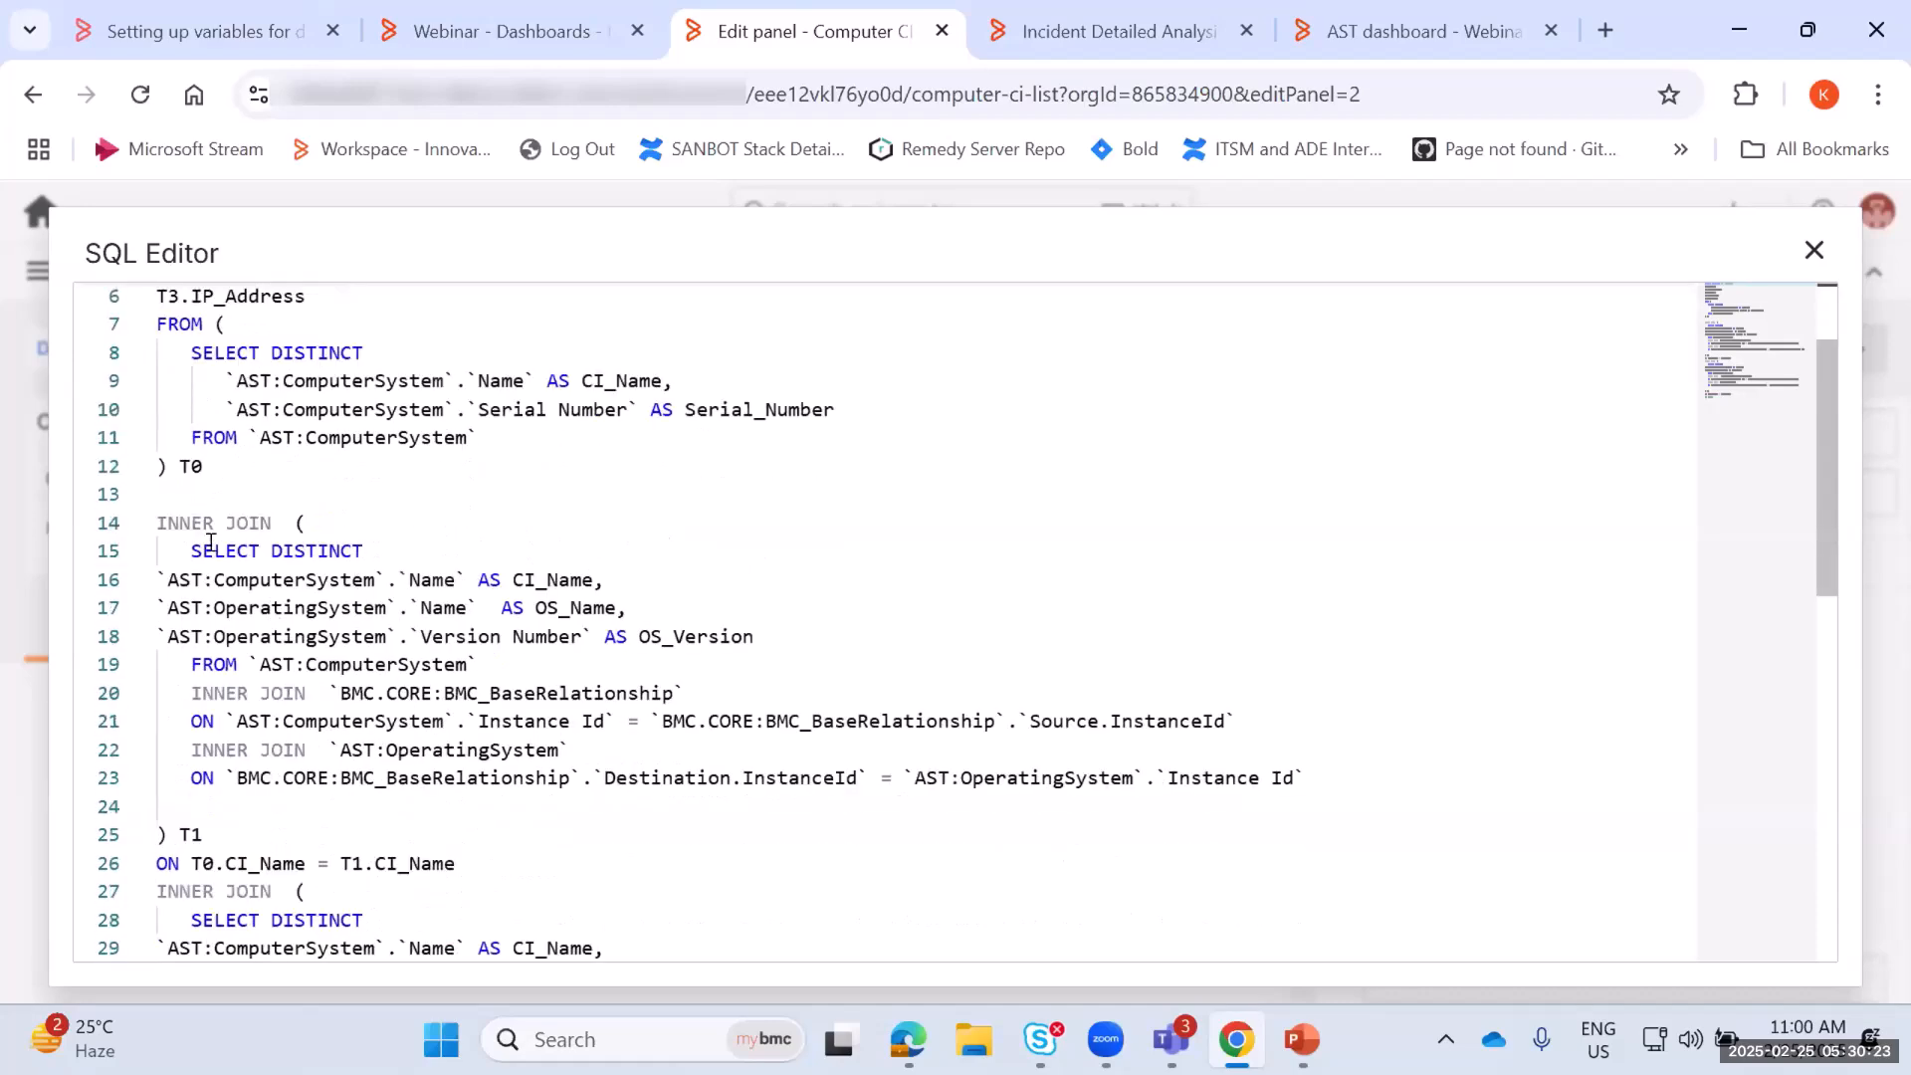
pyautogui.doubleClick(188, 522)
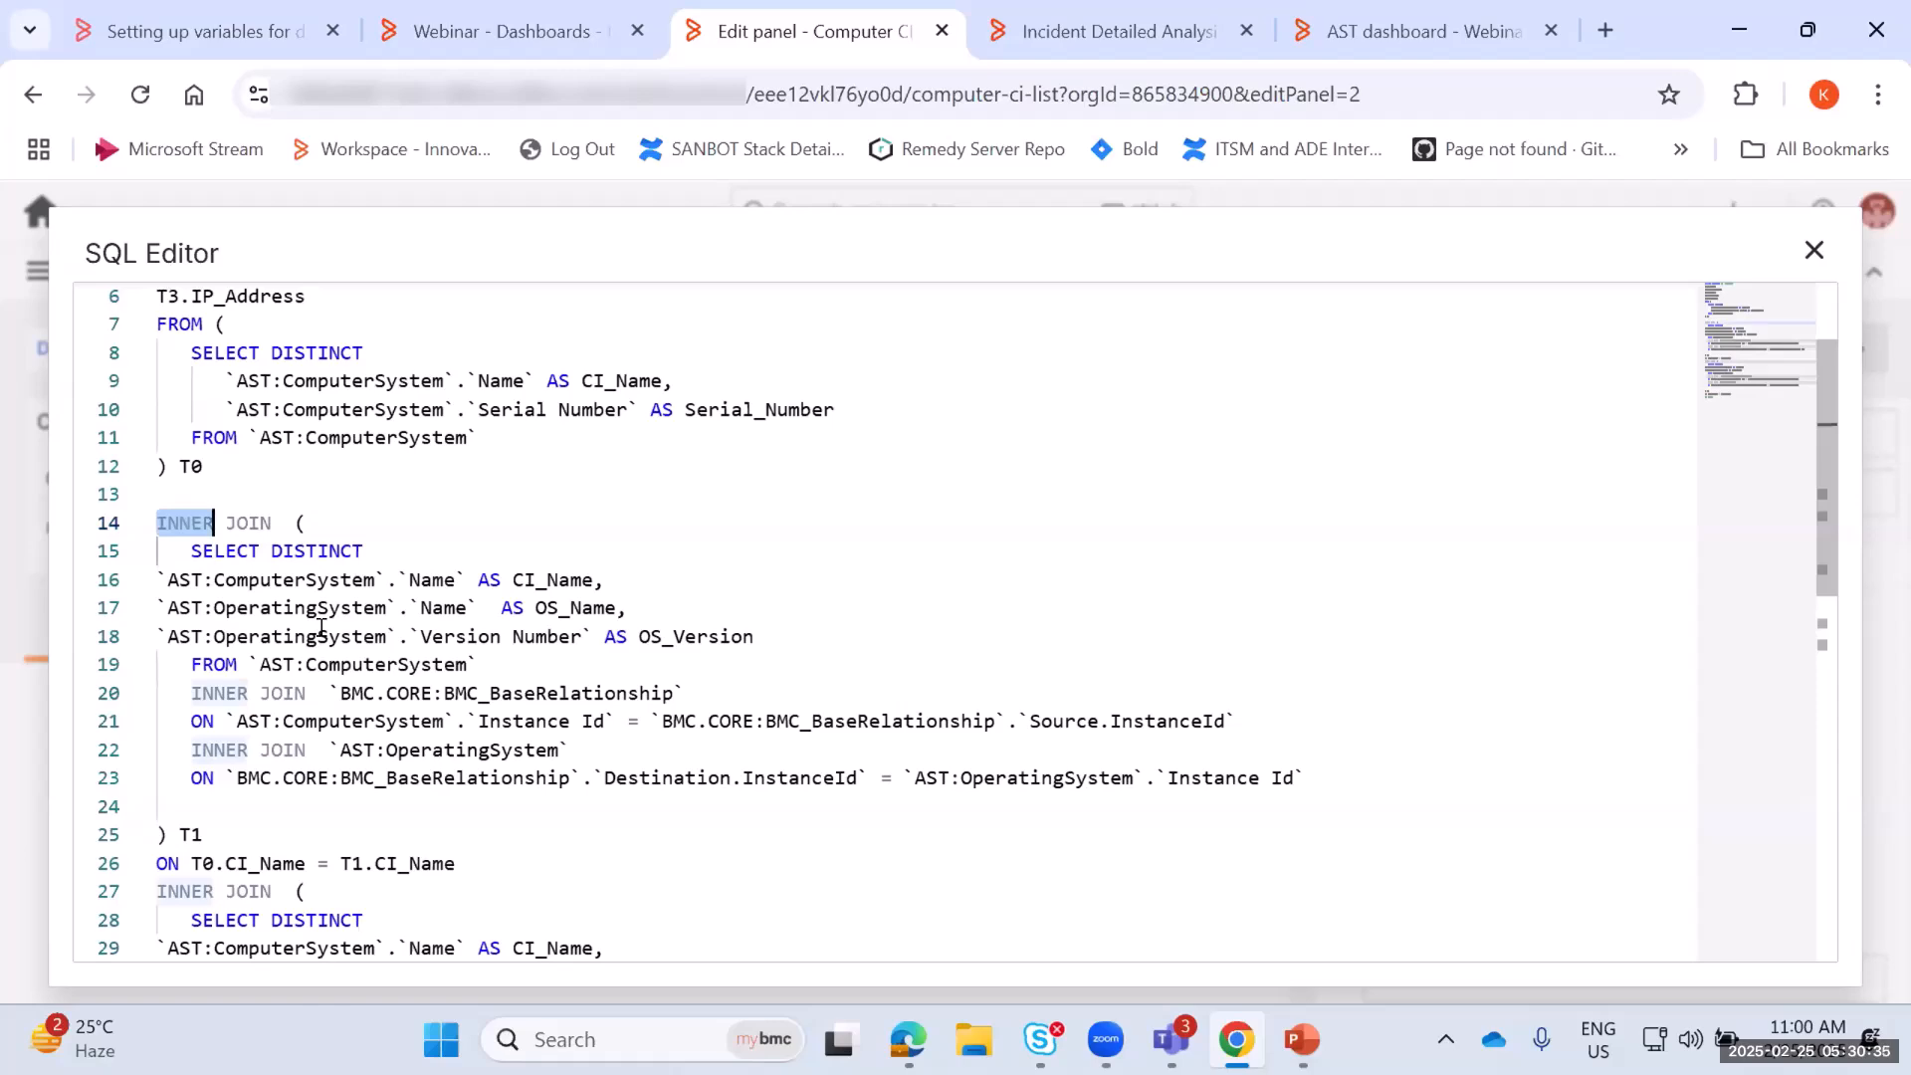
pyautogui.scroll(-2, 532, 627)
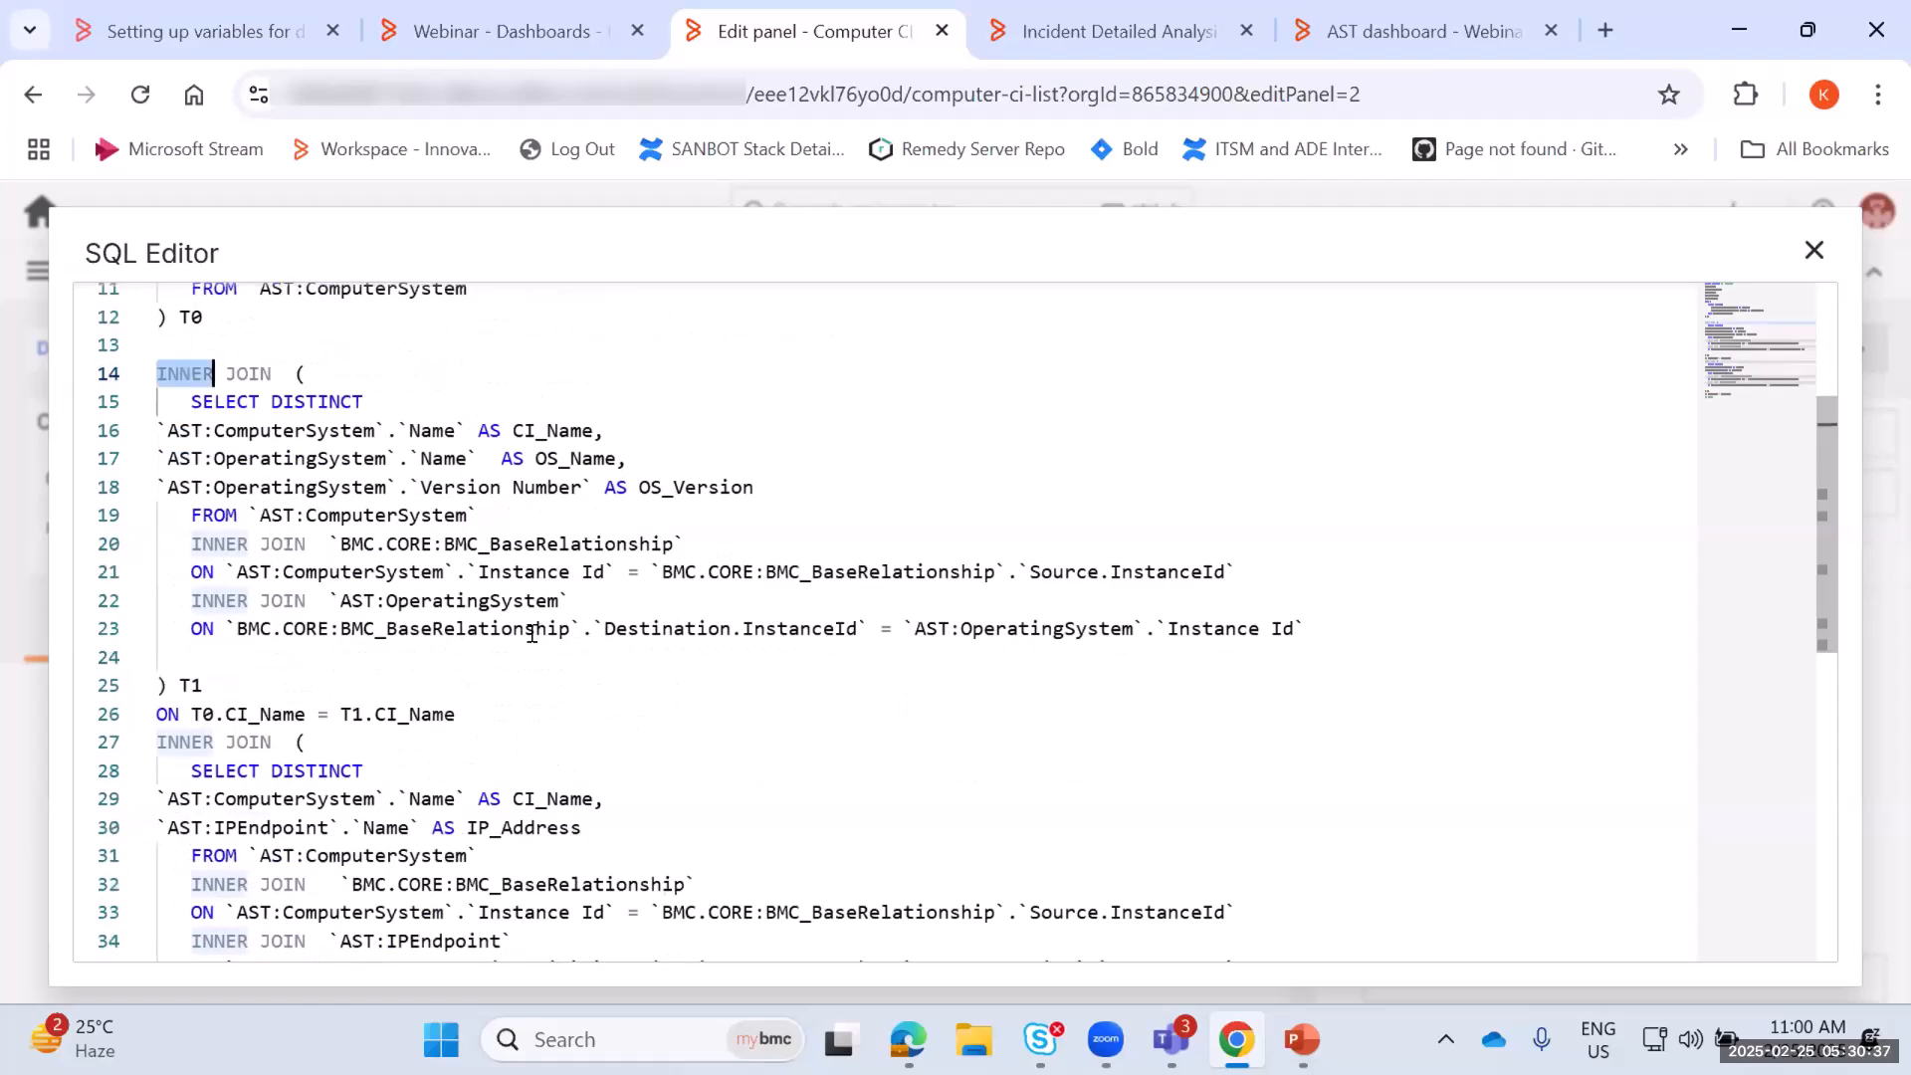
pyautogui.scroll(-2, 256, 623)
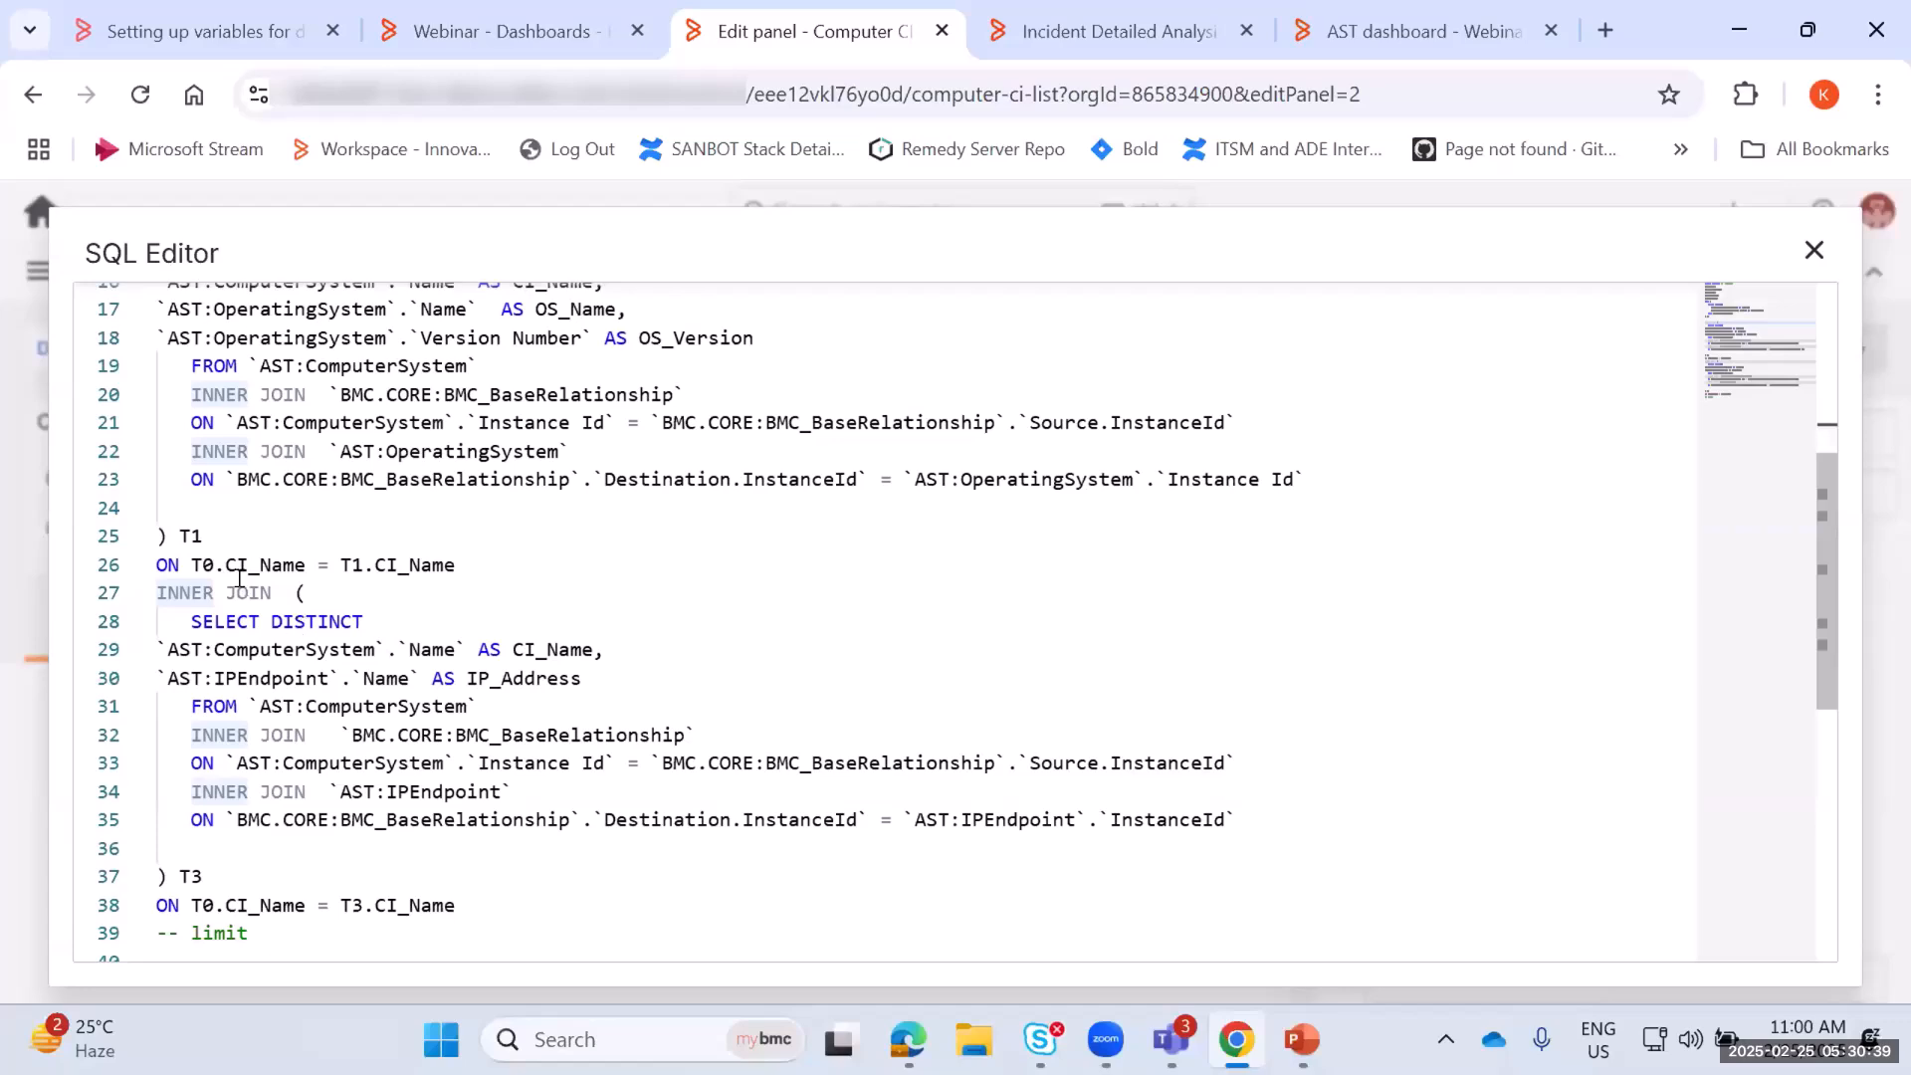
pyautogui.scroll(-1, 249, 617)
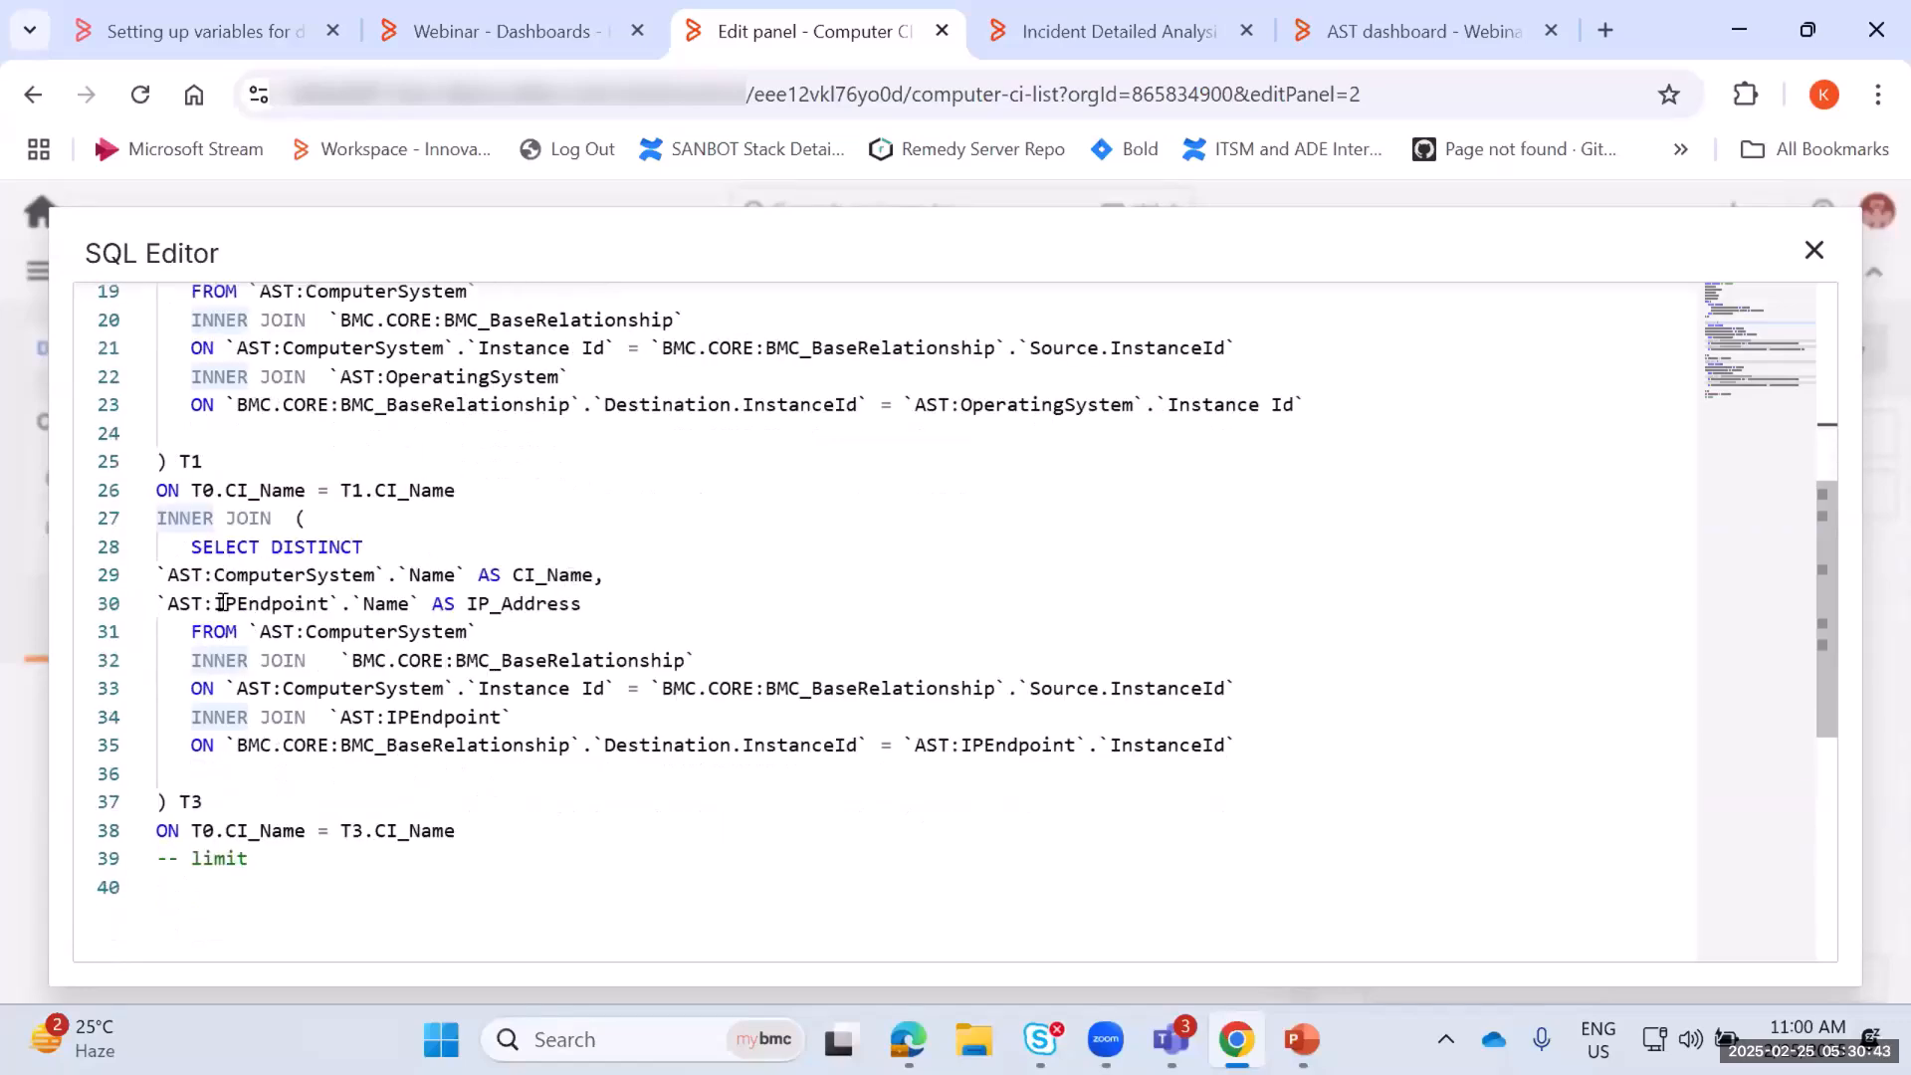
pyautogui.click(225, 603)
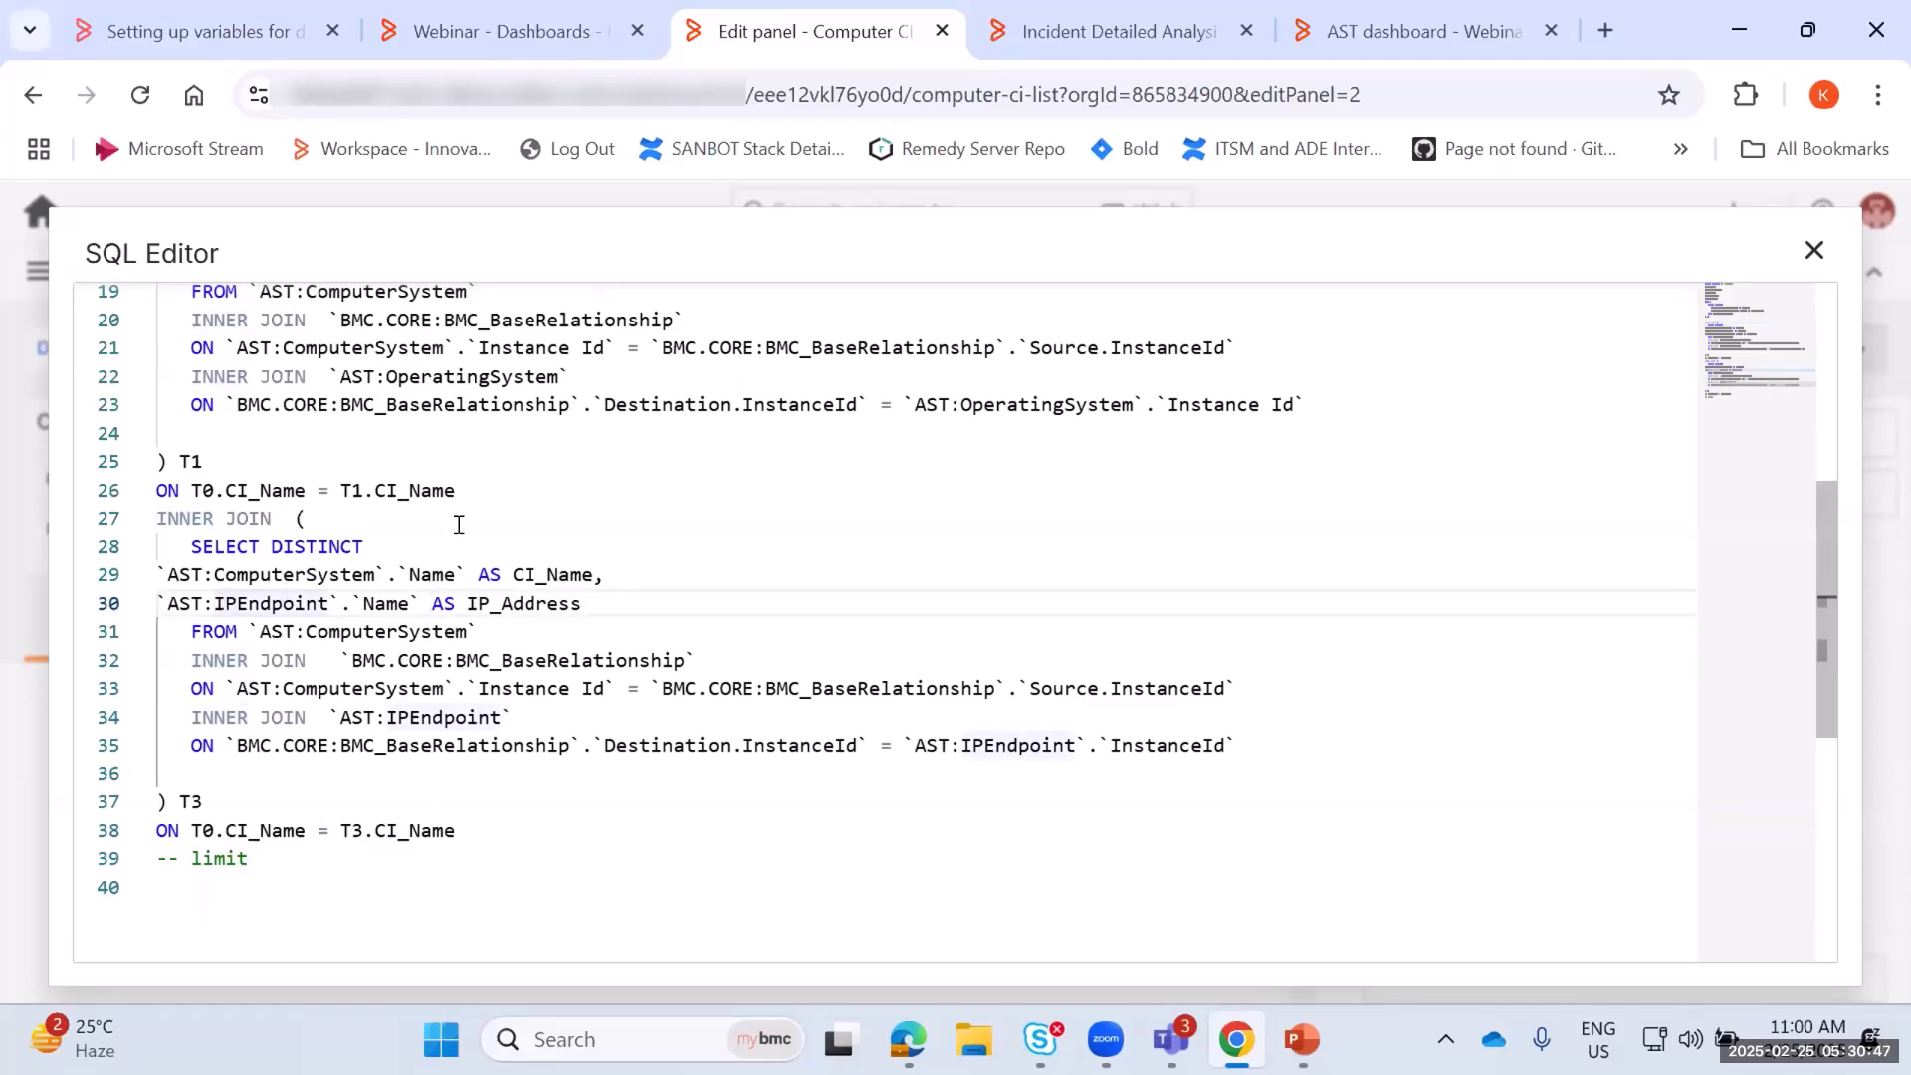
pyautogui.scroll(5, 438, 512)
pyautogui.scroll(2, 418, 505)
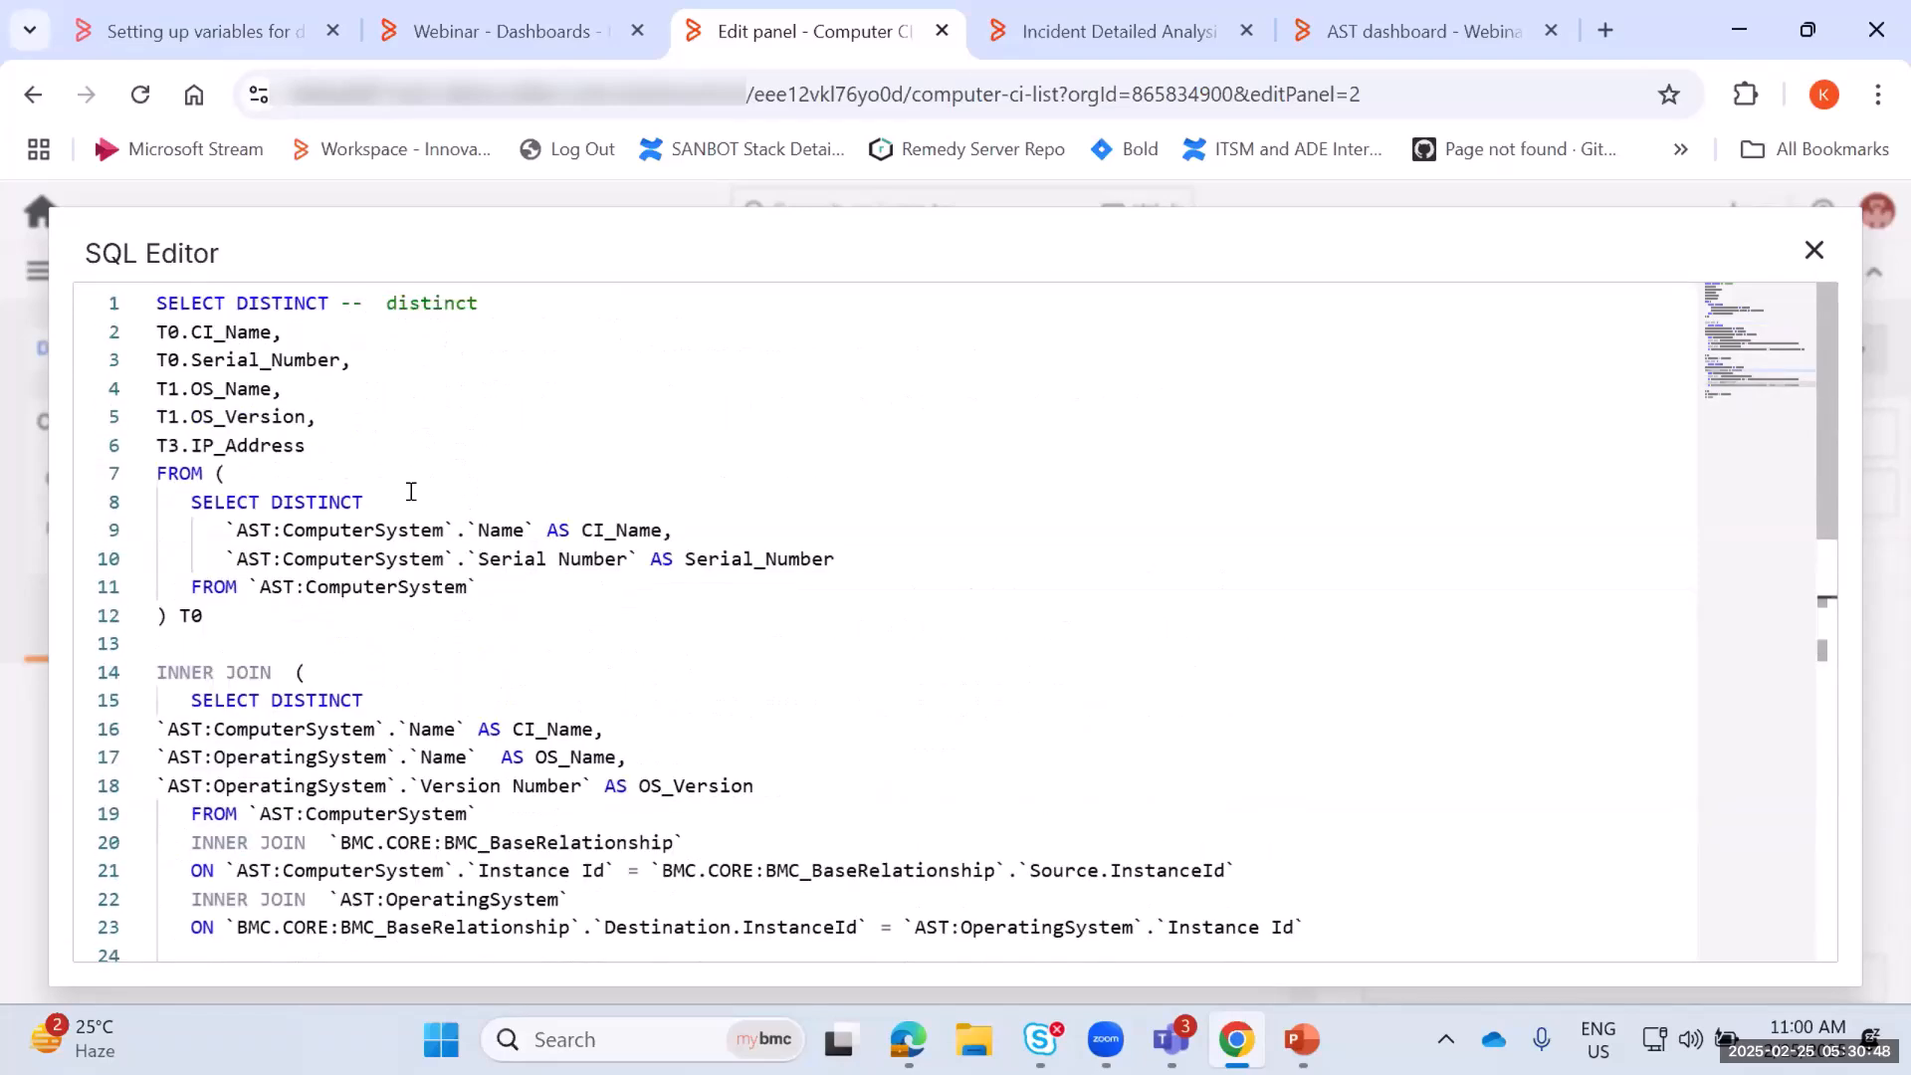
# Review the outer DISTINCT keyword again, along with the INNER JOIN clauses and CI_Name join conditions through the end of the query
pyautogui.doubleClick(288, 301)
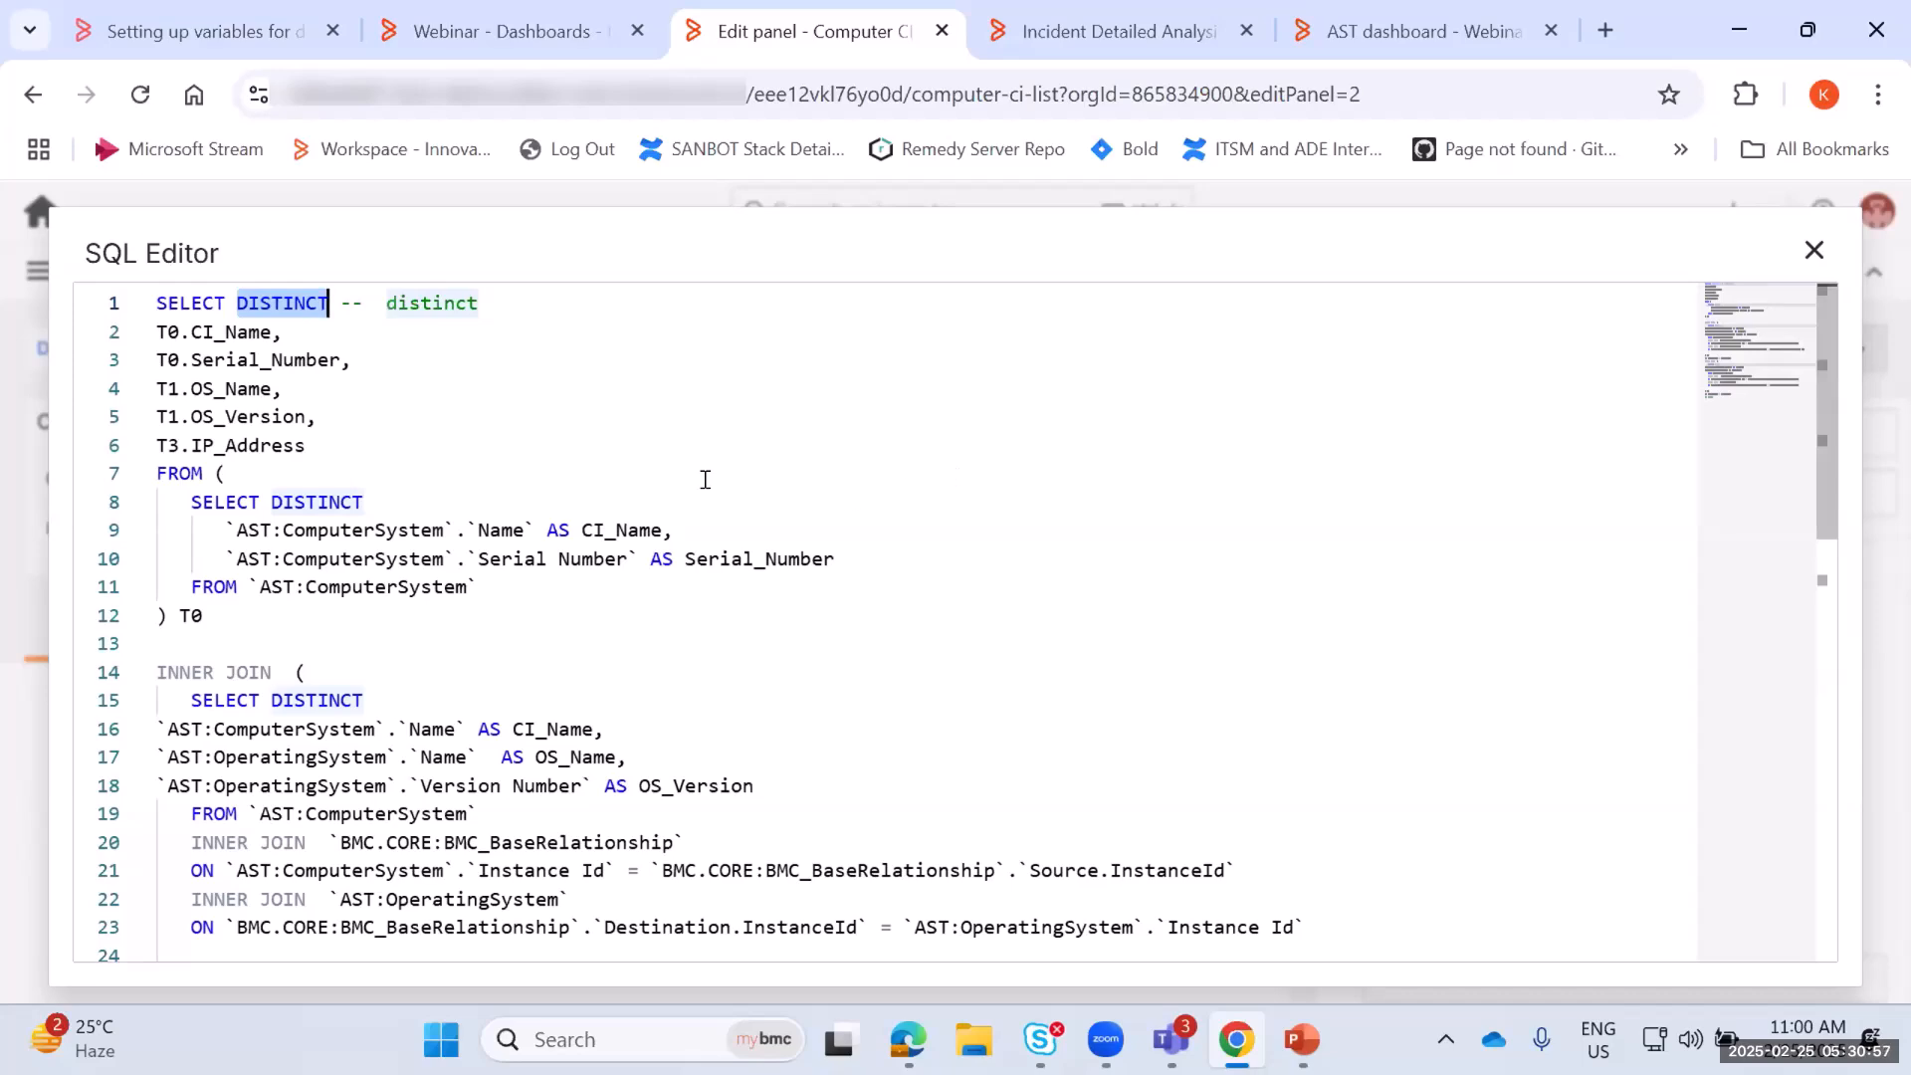
pyautogui.scroll(-3, 690, 483)
pyautogui.scroll(2, 481, 529)
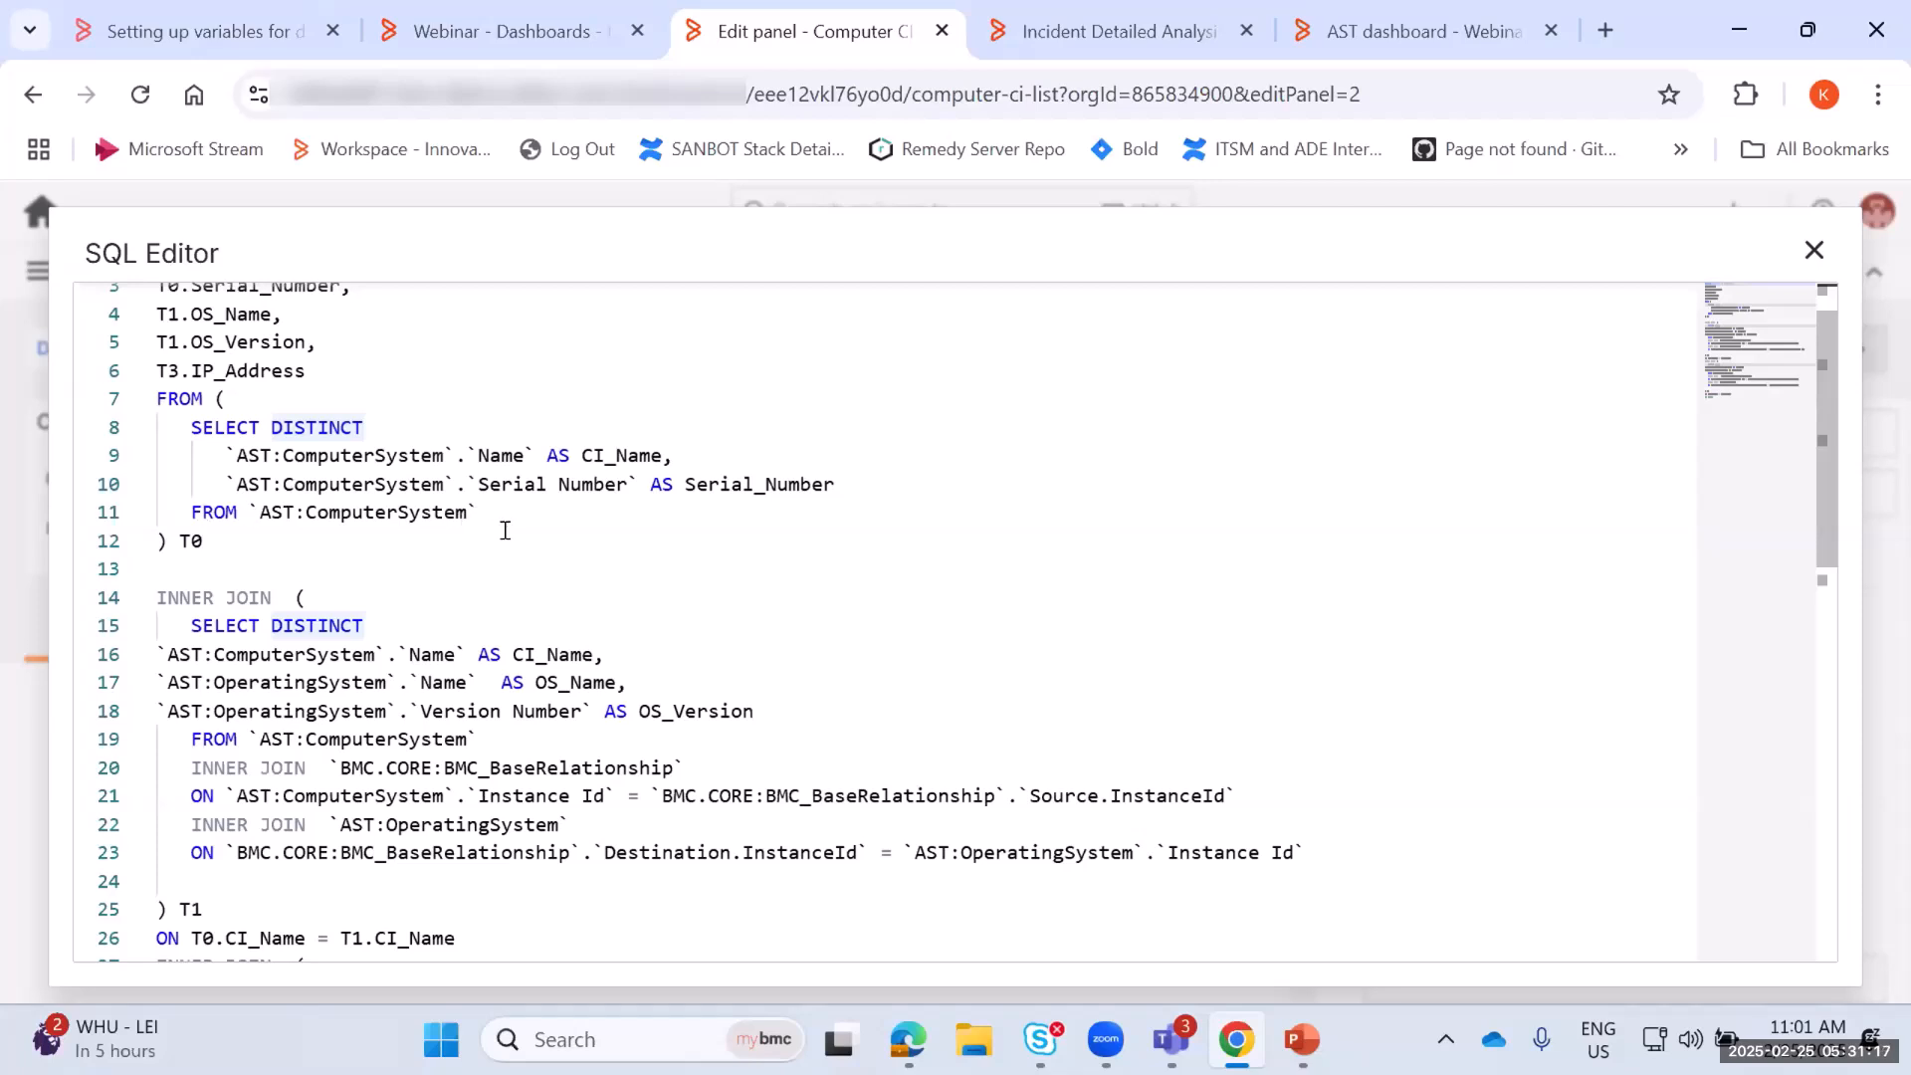
pyautogui.doubleClick(192, 597)
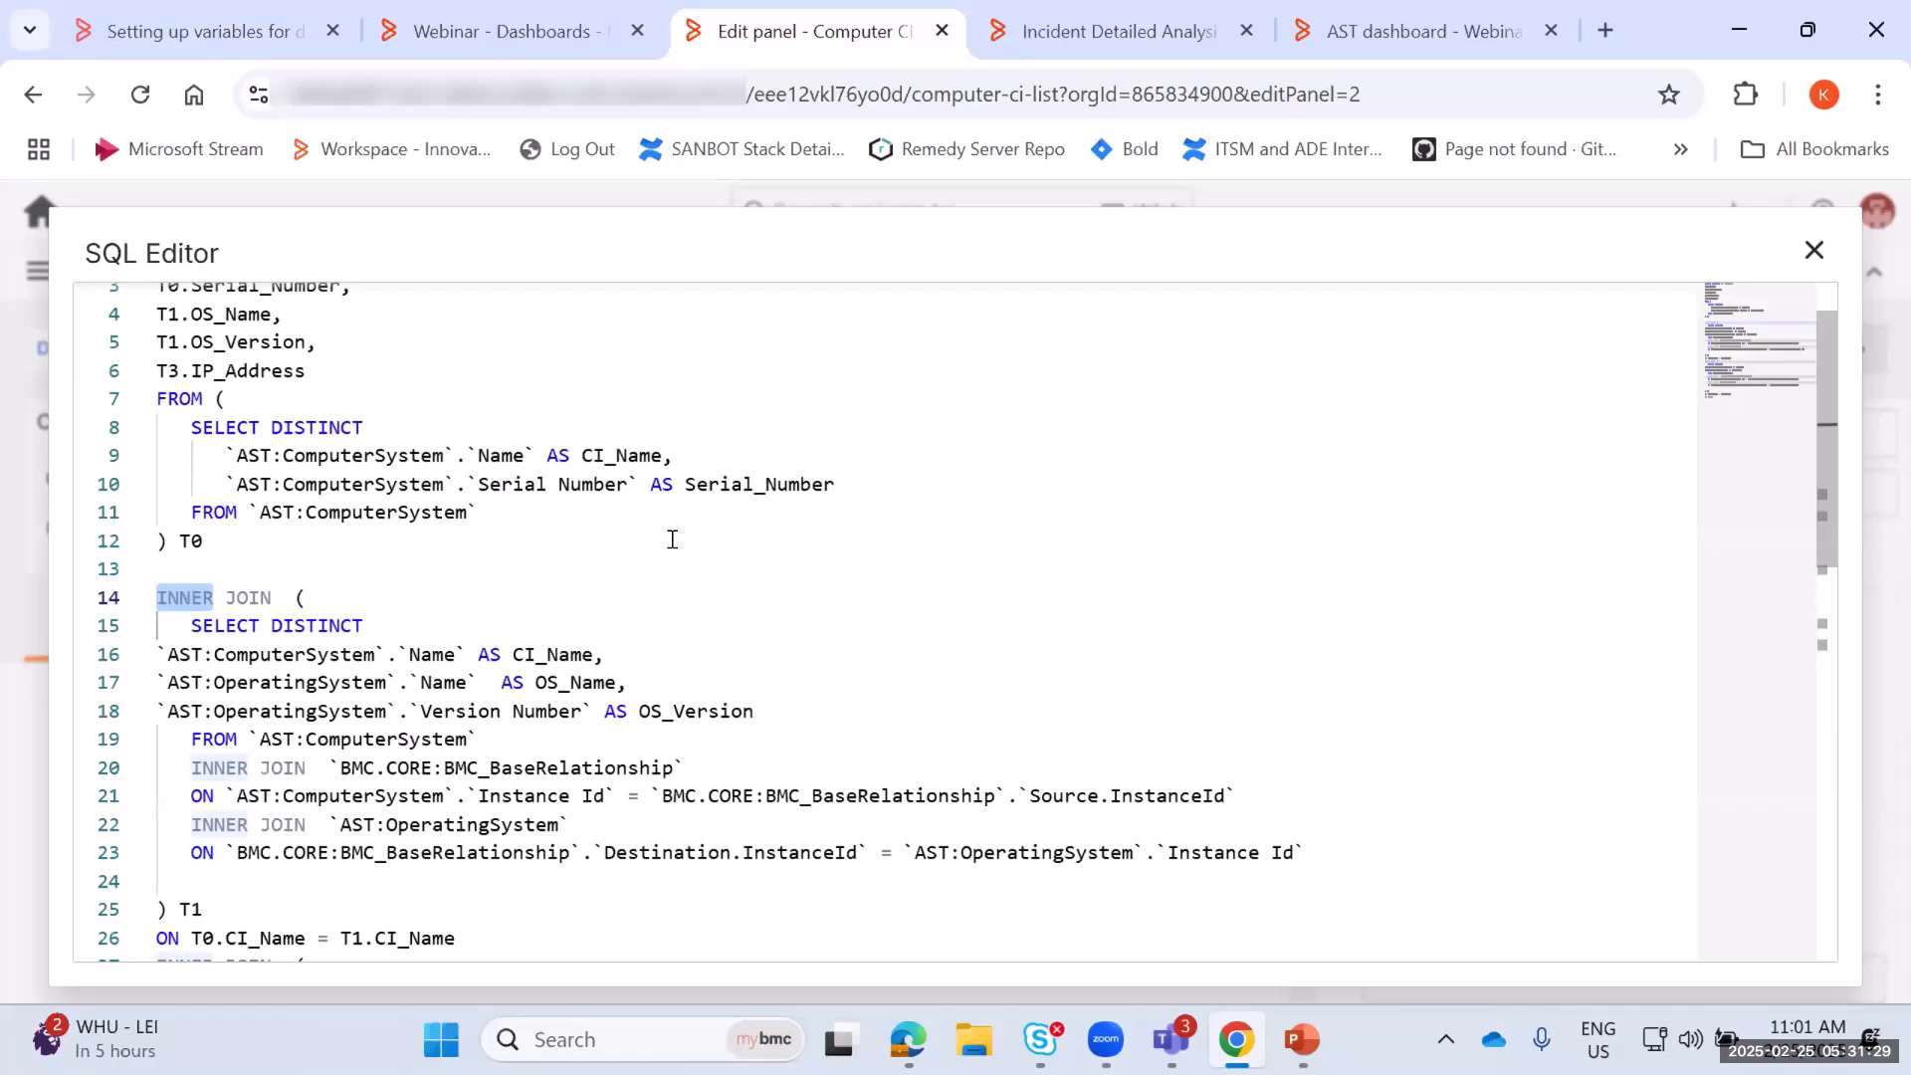
pyautogui.scroll(-3, 682, 538)
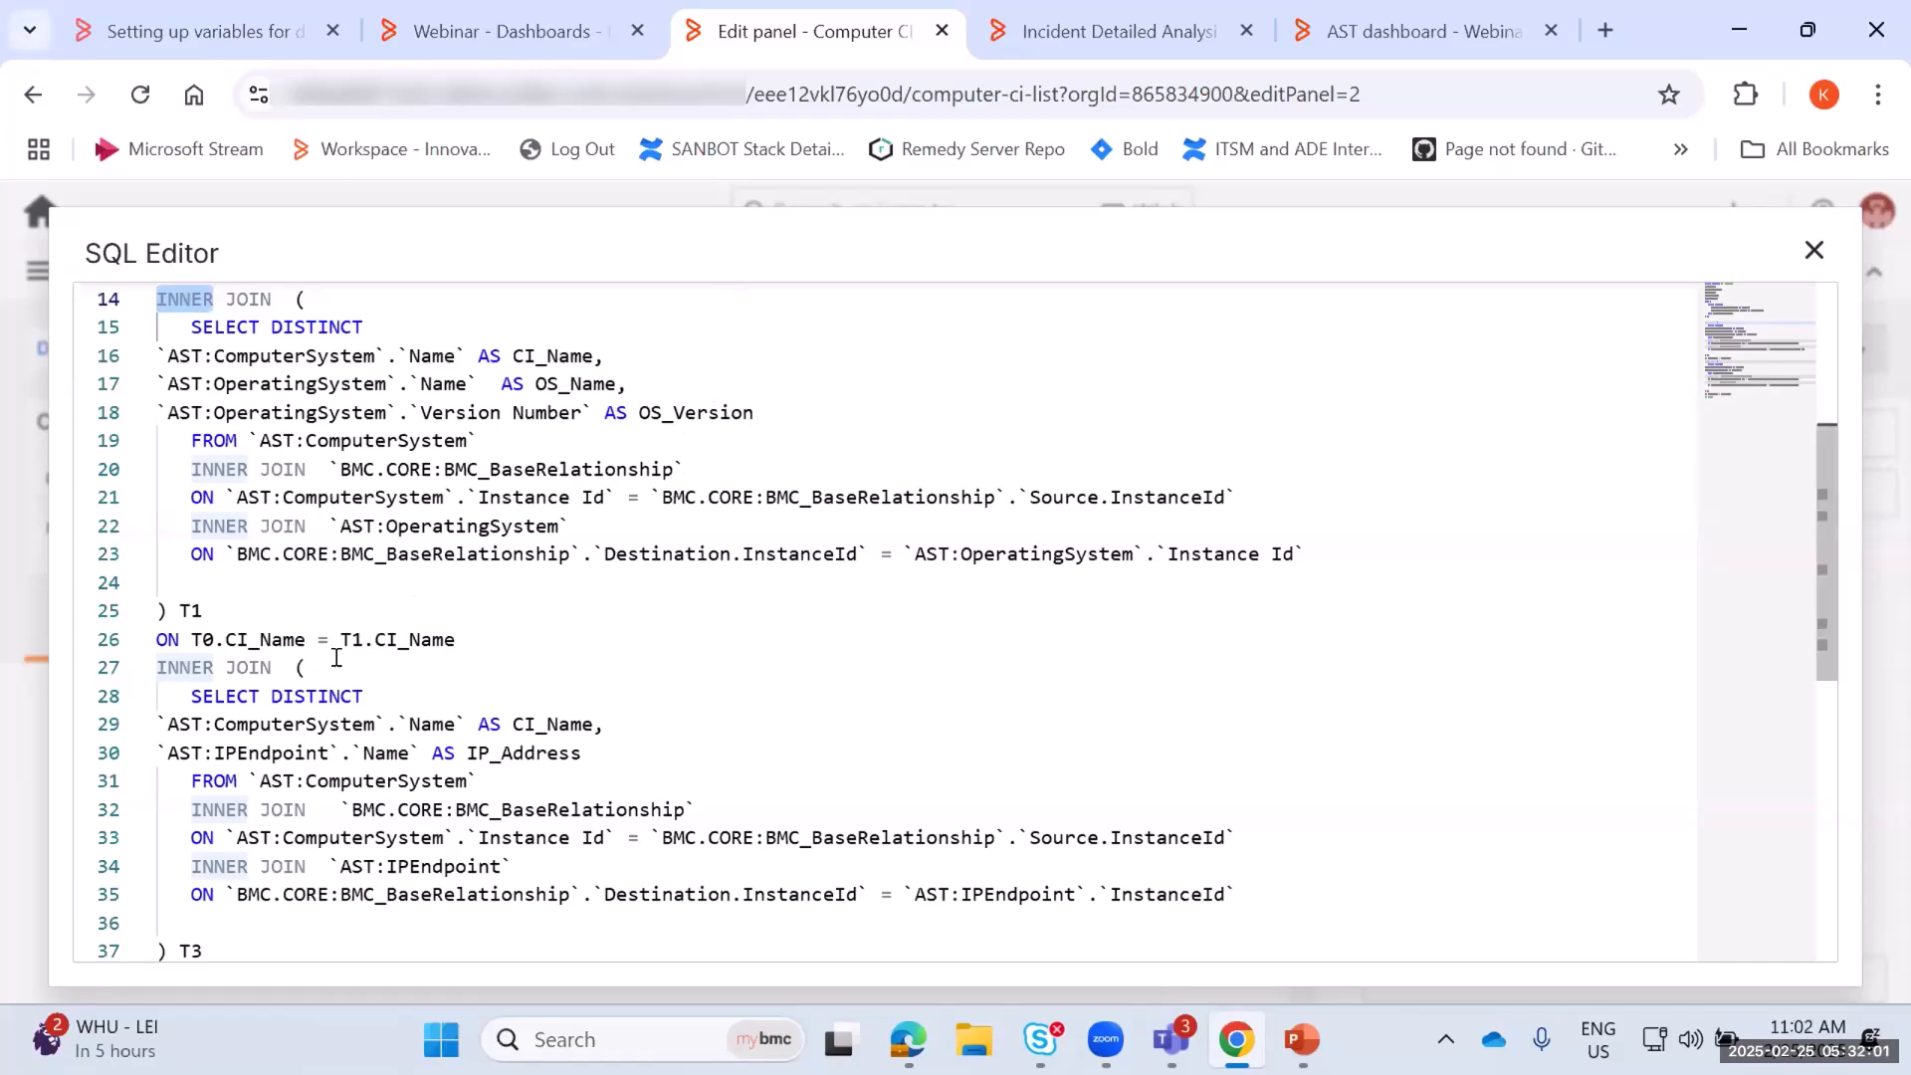
pyautogui.scroll(-3, 228, 714)
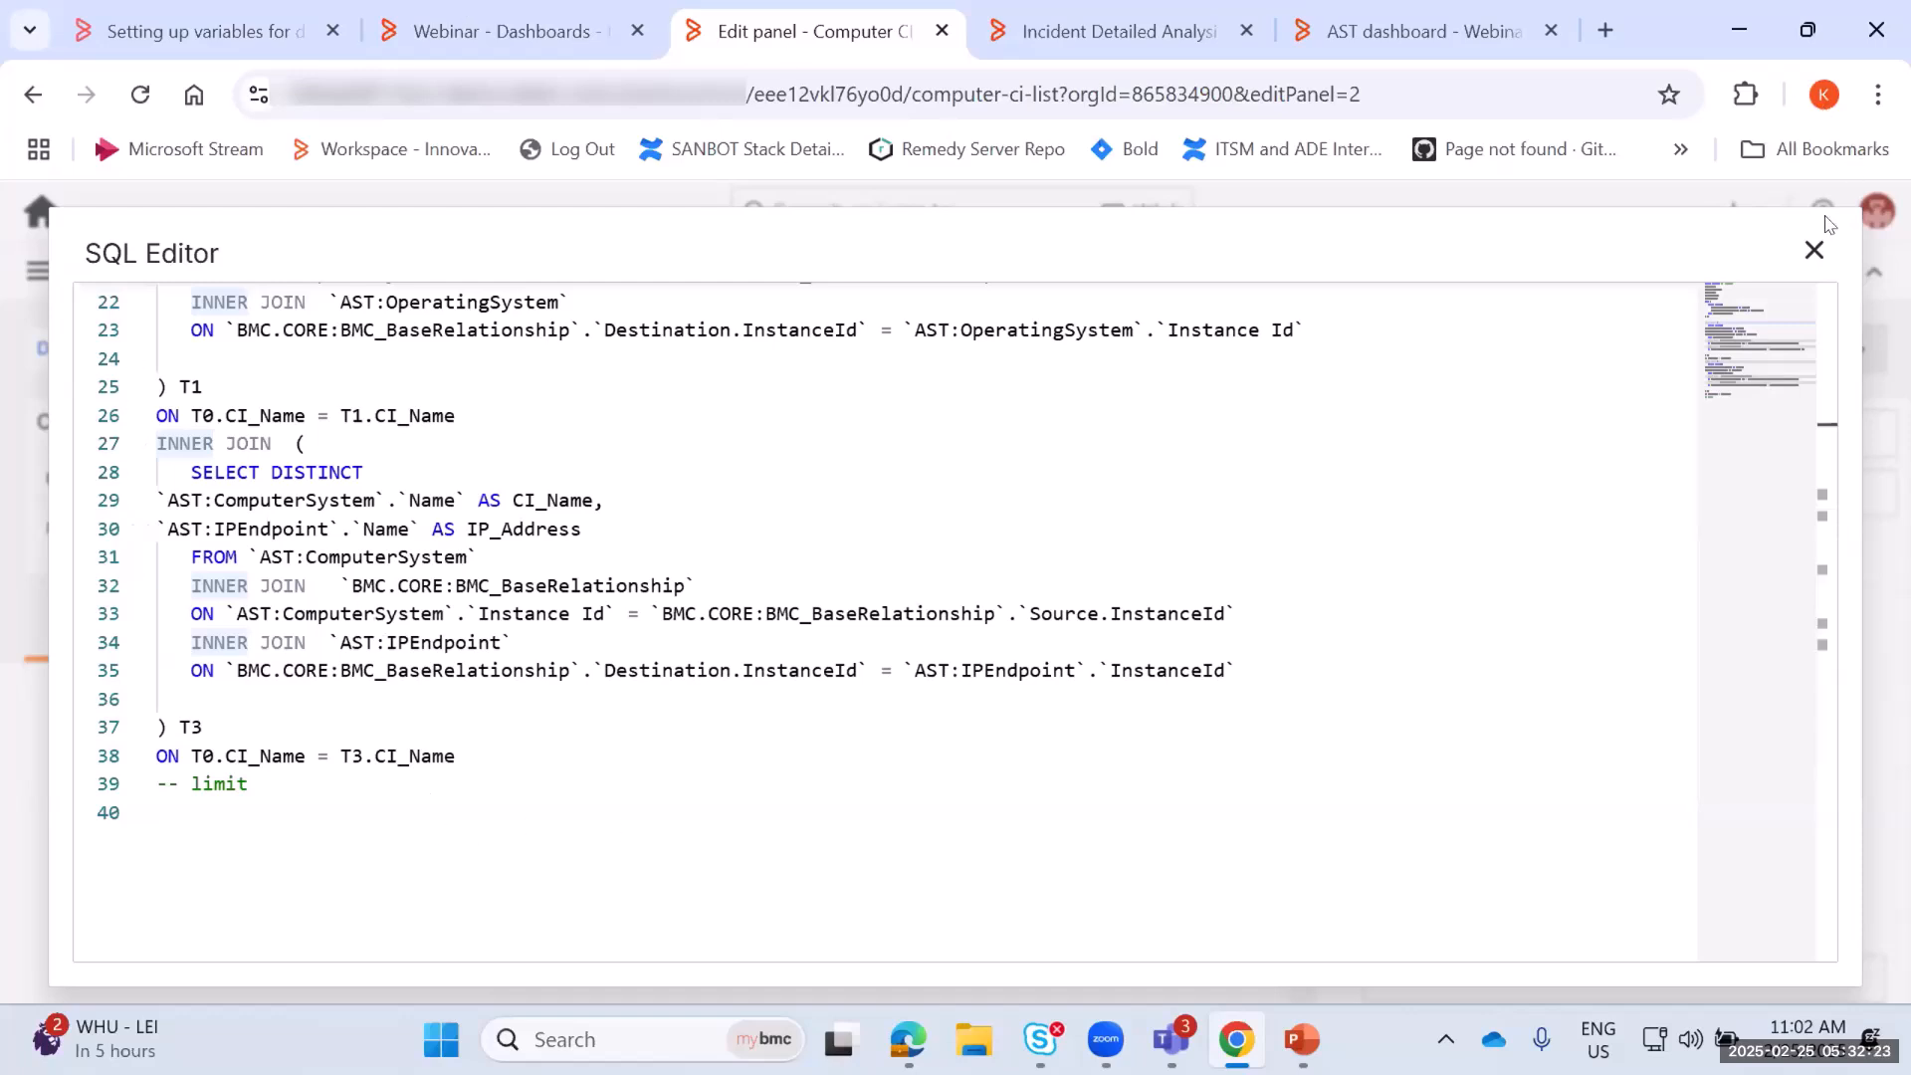
# Apply the panel without changes and open the SQL query of the "Computer CI List - with Best Practices" panel in the full editor
pyautogui.click(1813, 250)
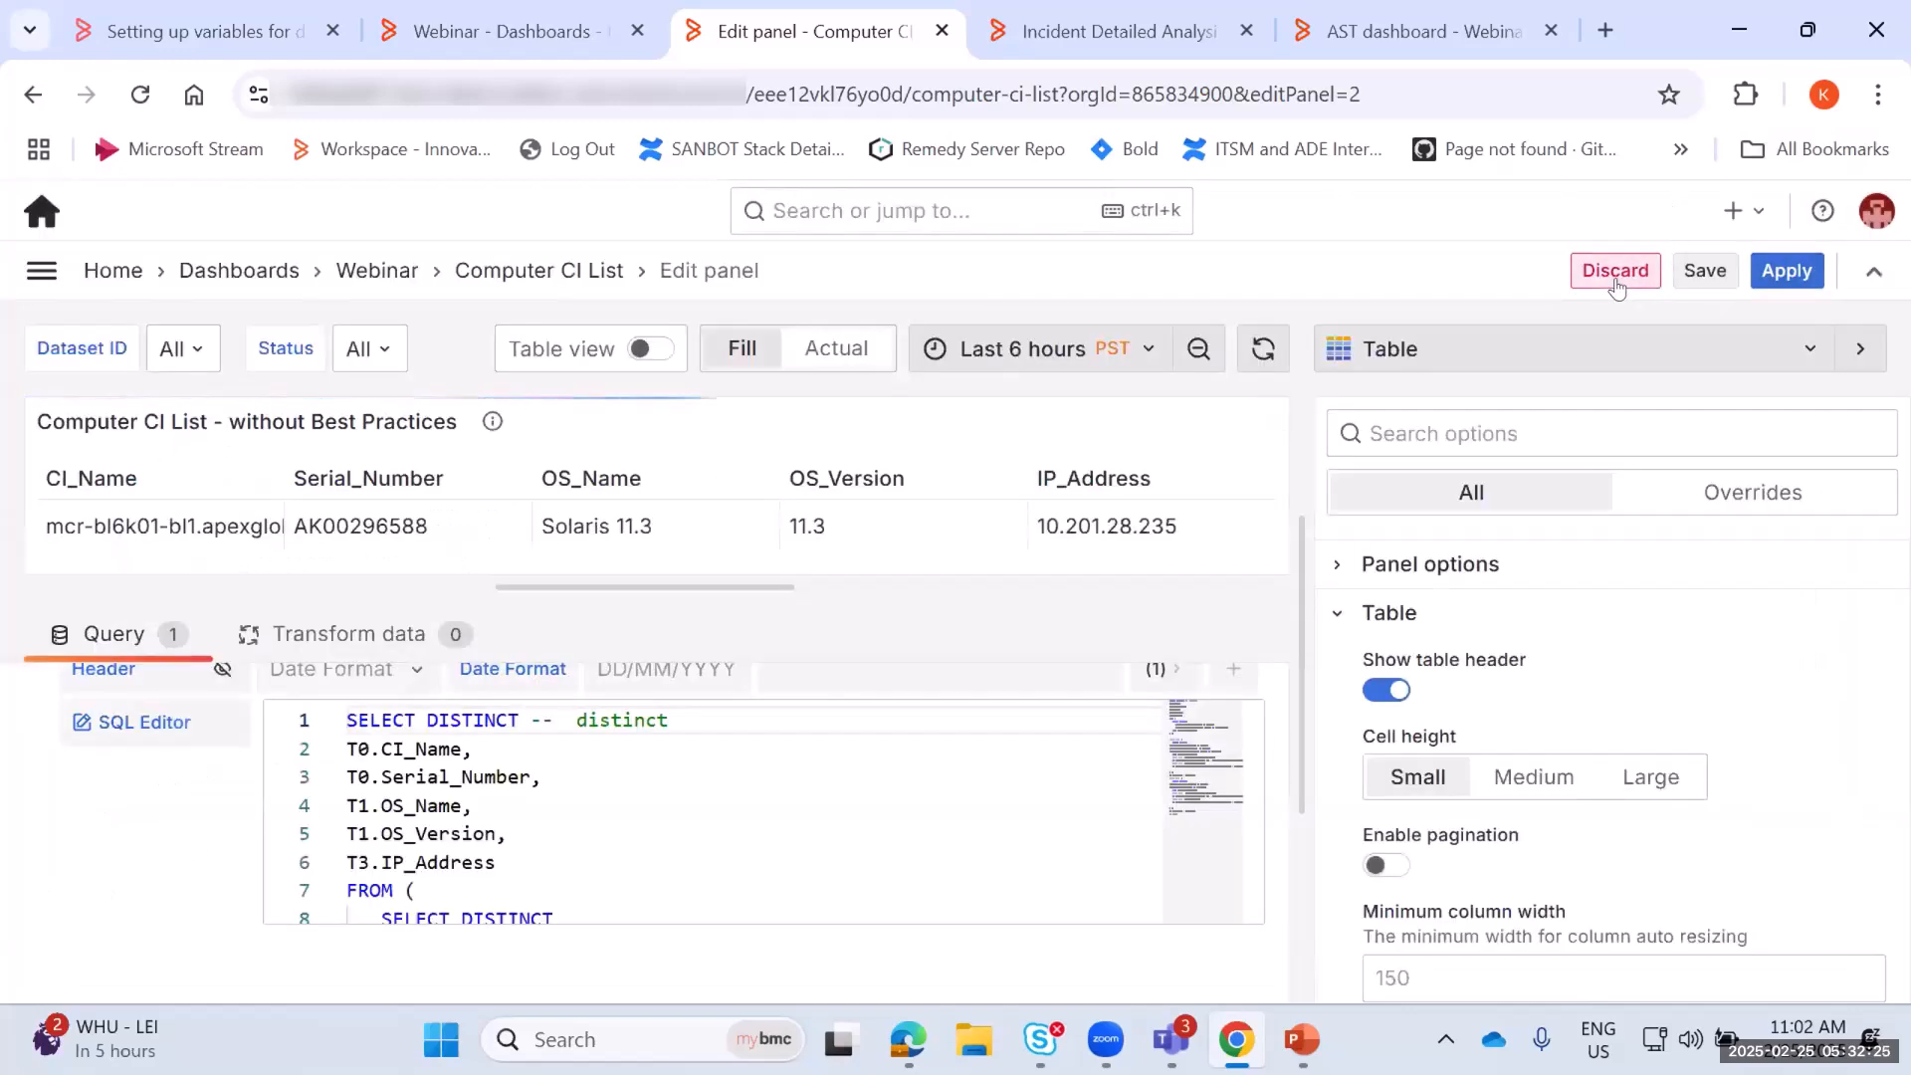
pyautogui.click(1786, 271)
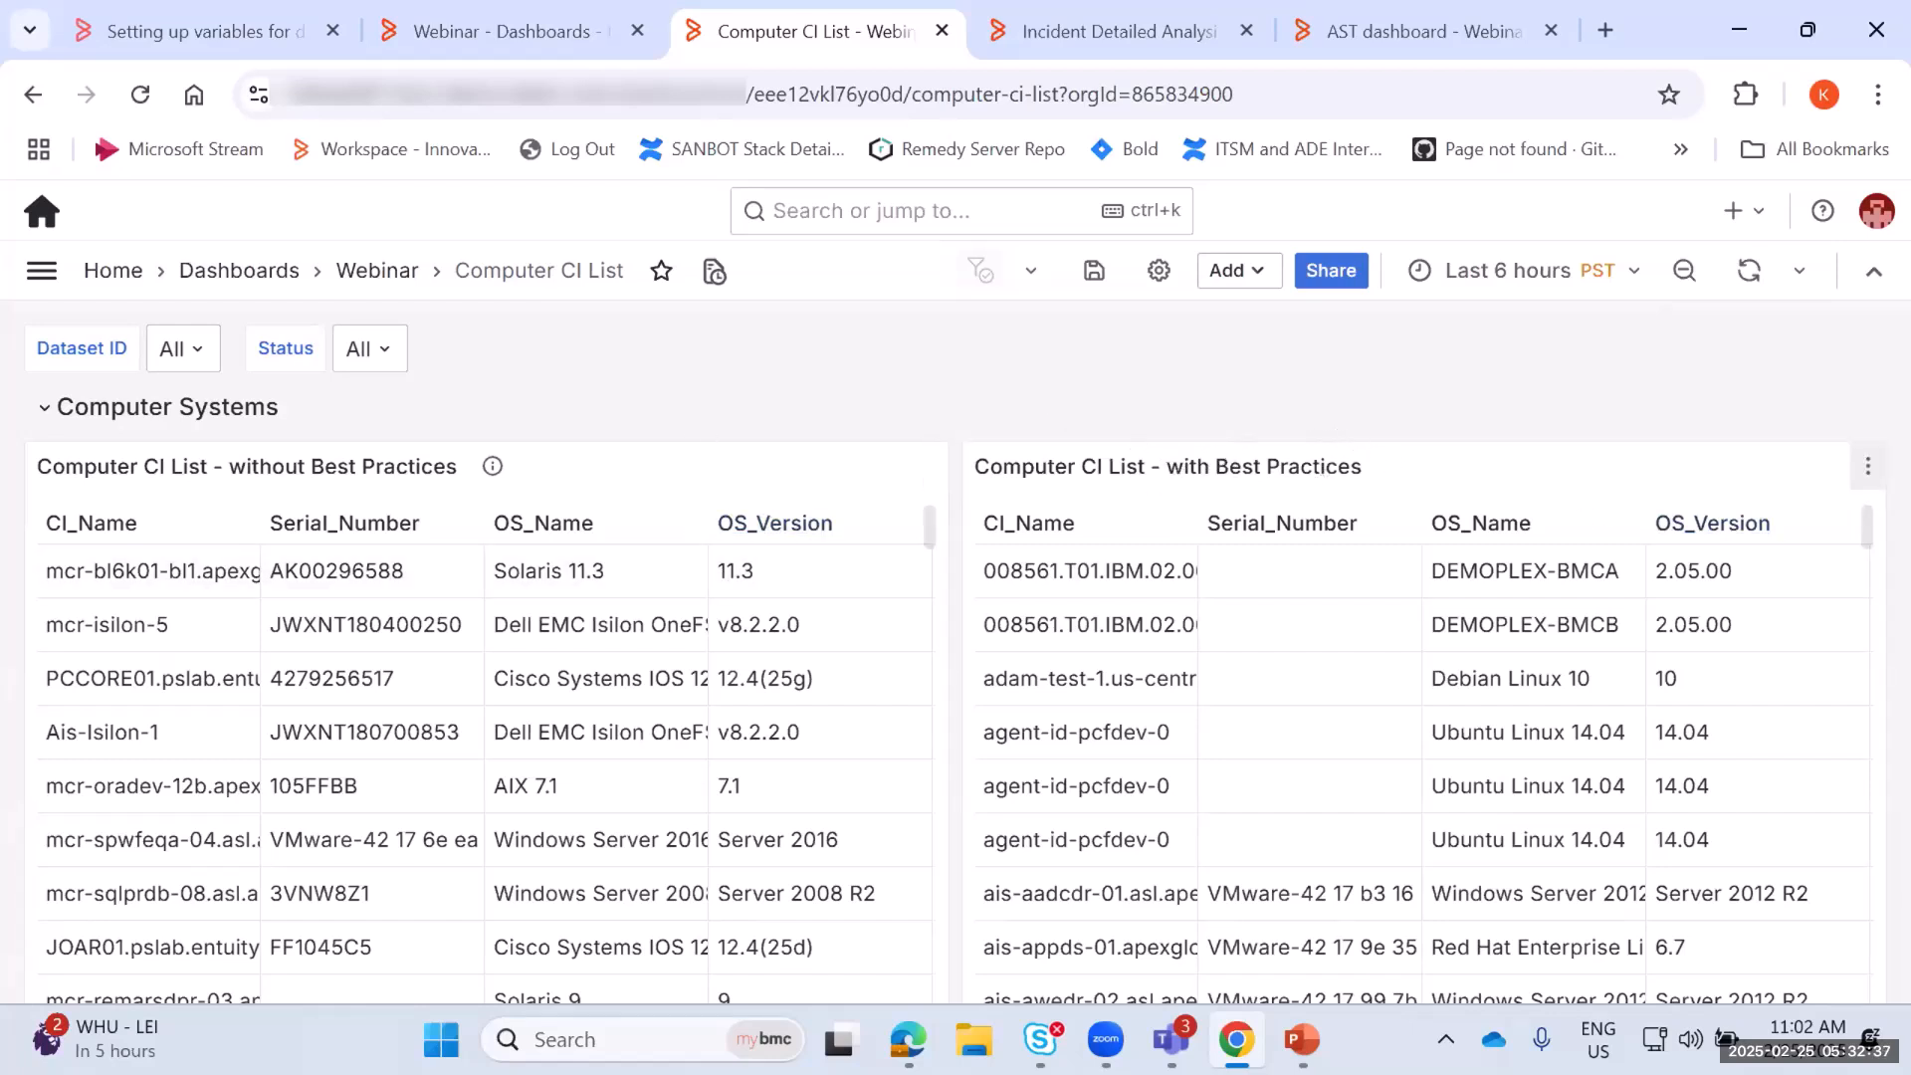
pyautogui.click(1867, 467)
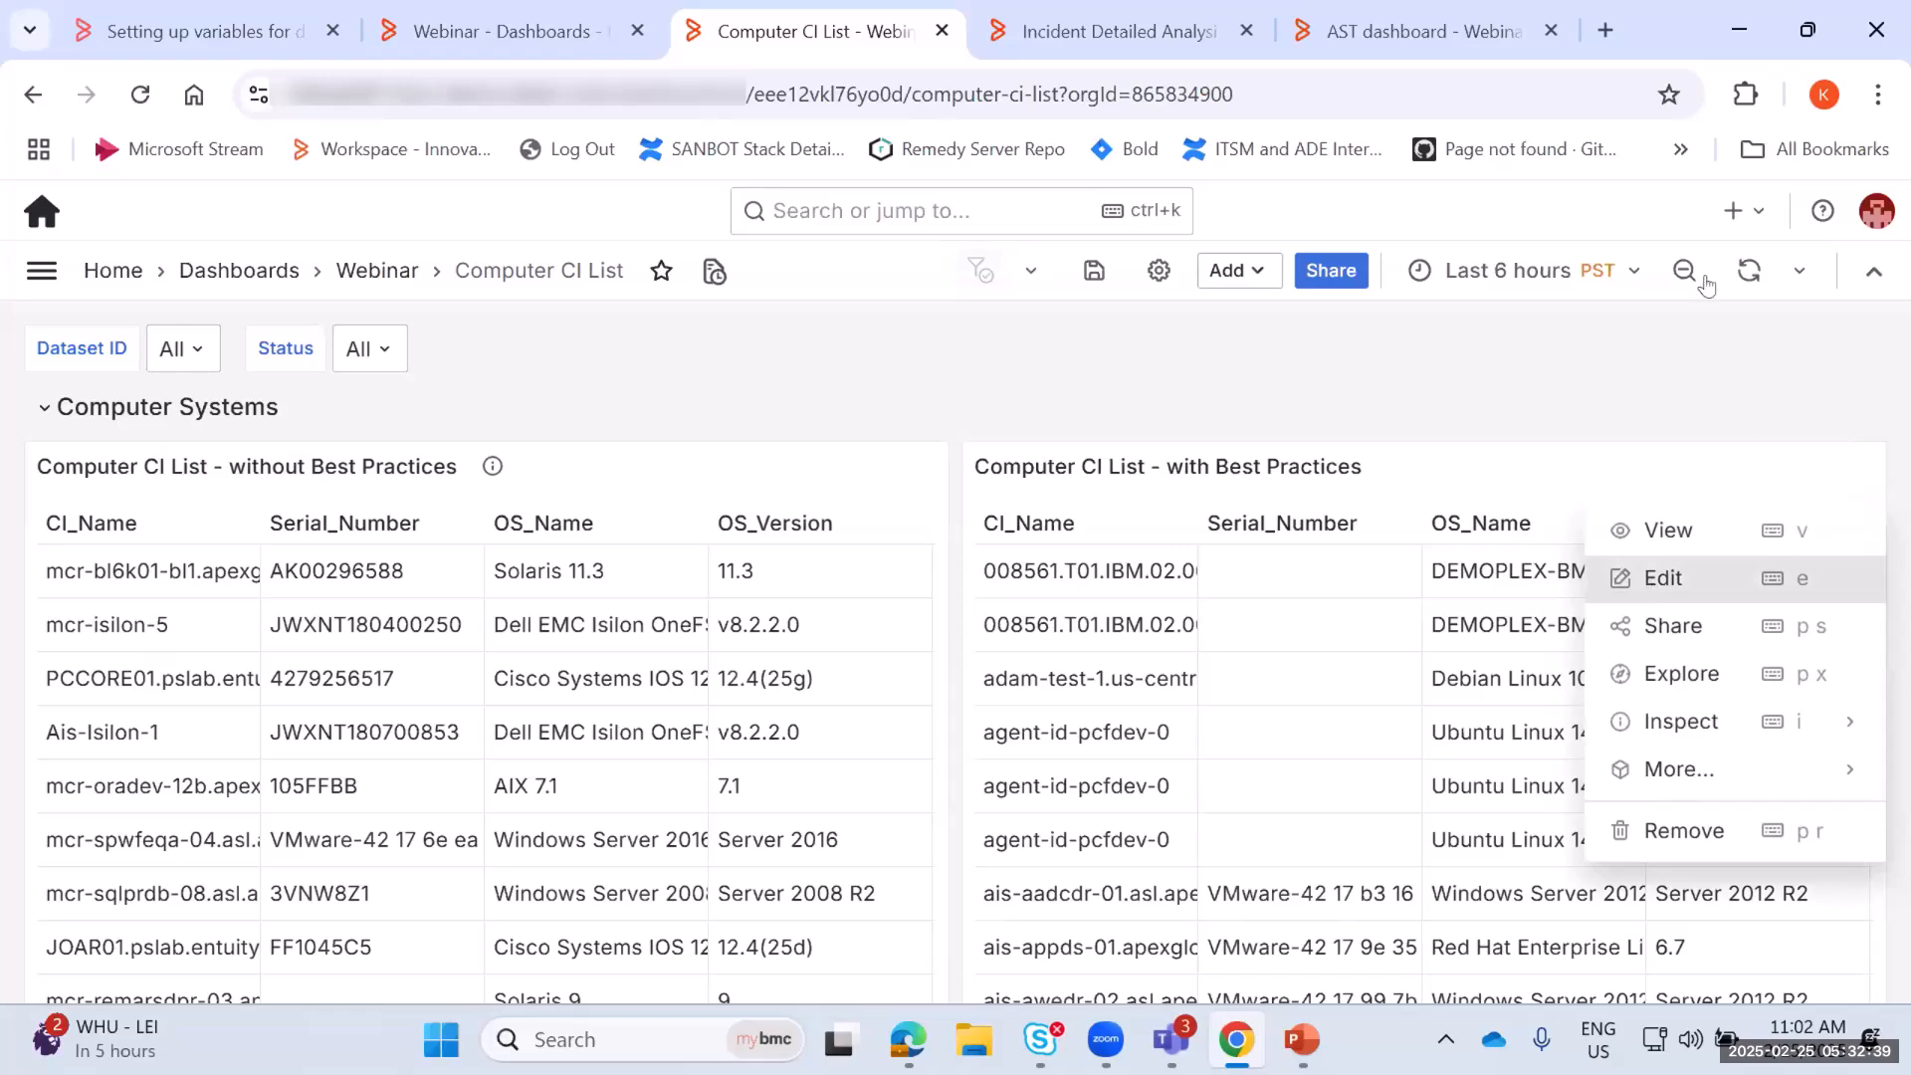
pyautogui.click(1652, 581)
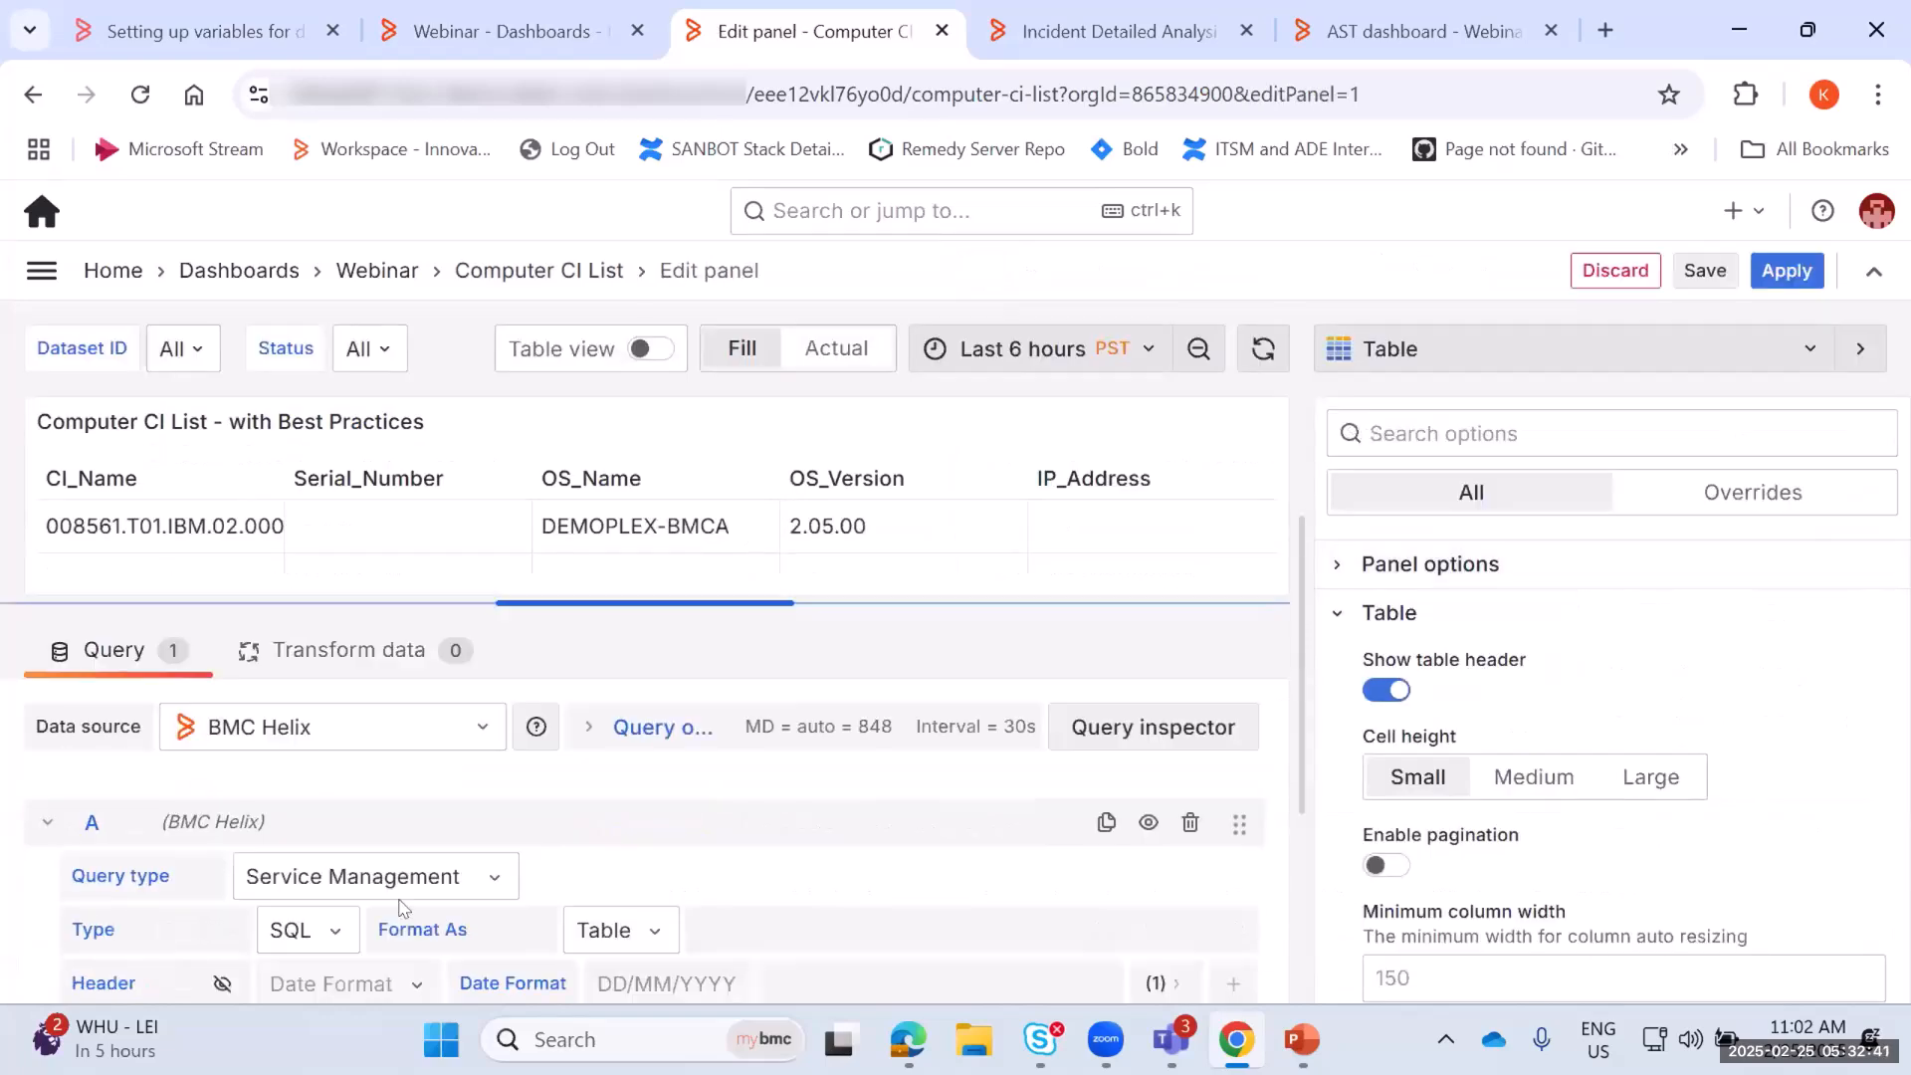
pyautogui.scroll(-3, 149, 836)
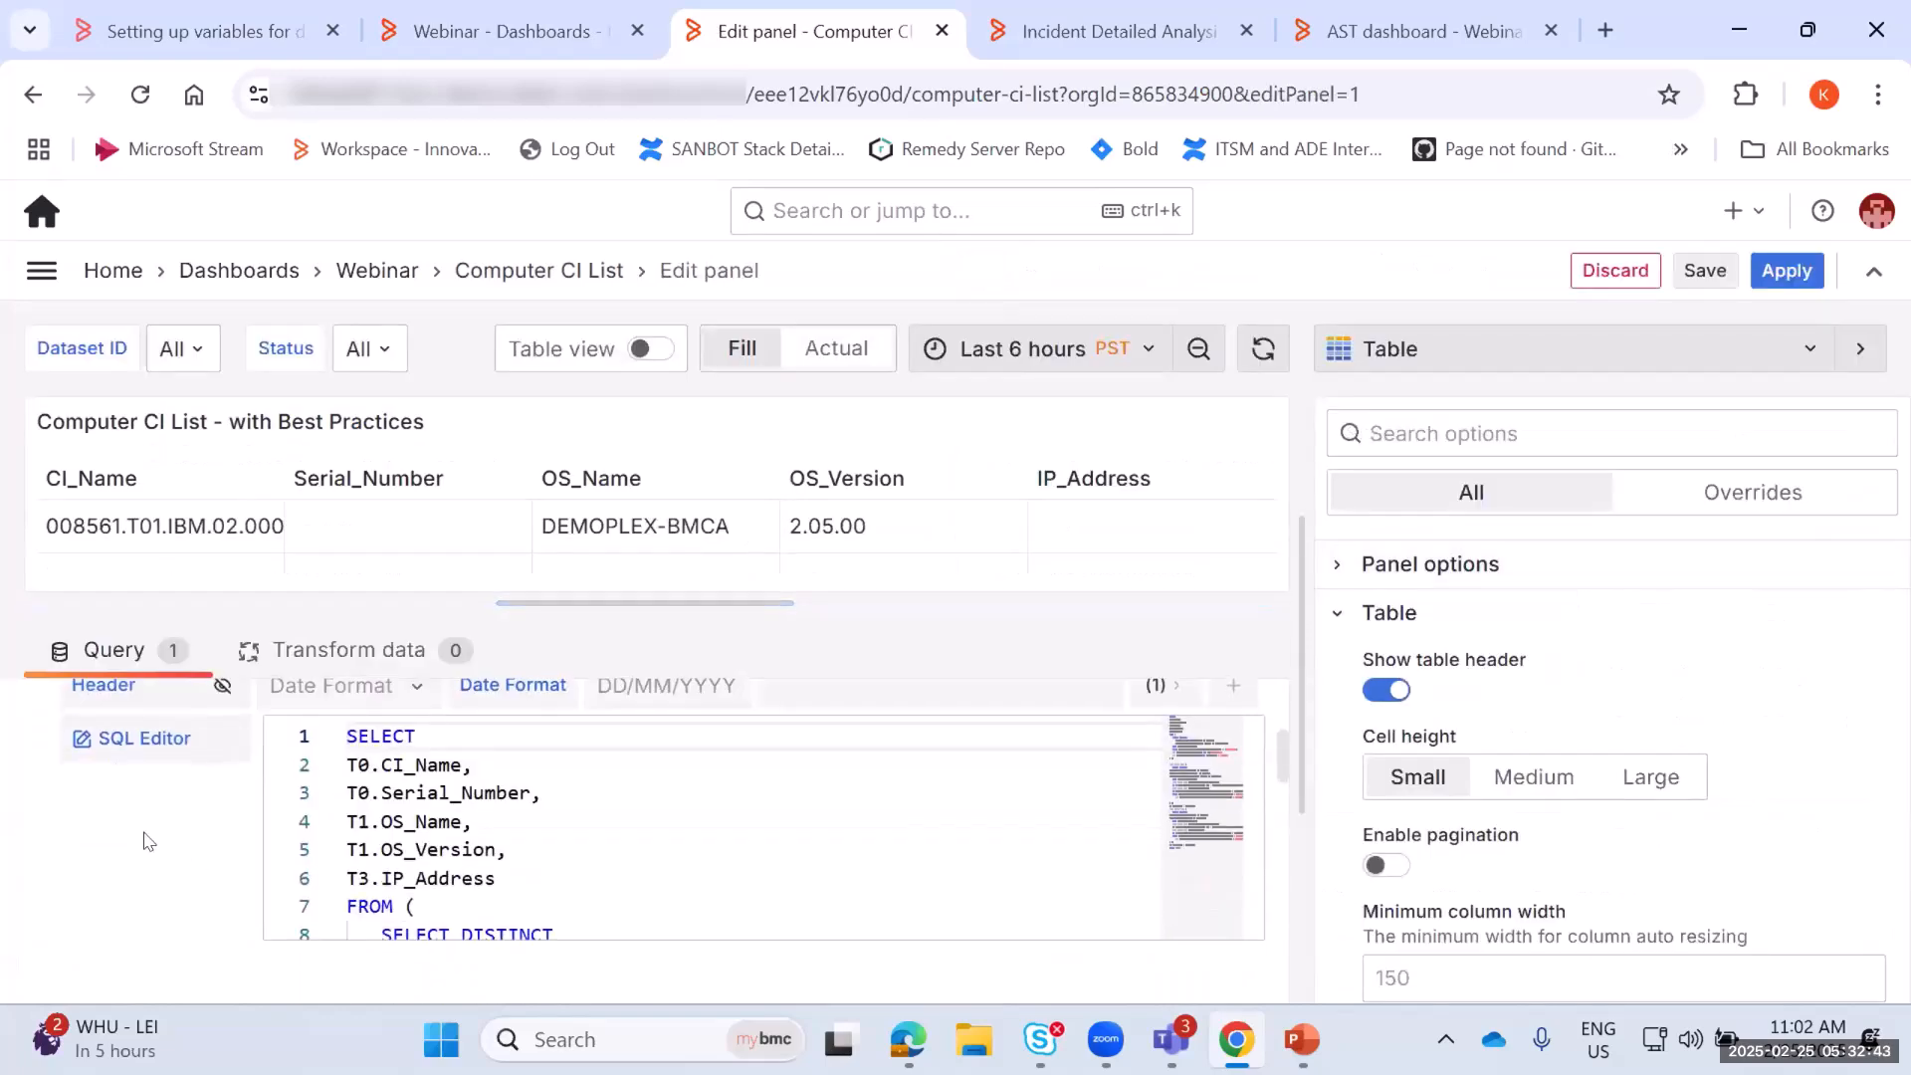
pyautogui.click(144, 738)
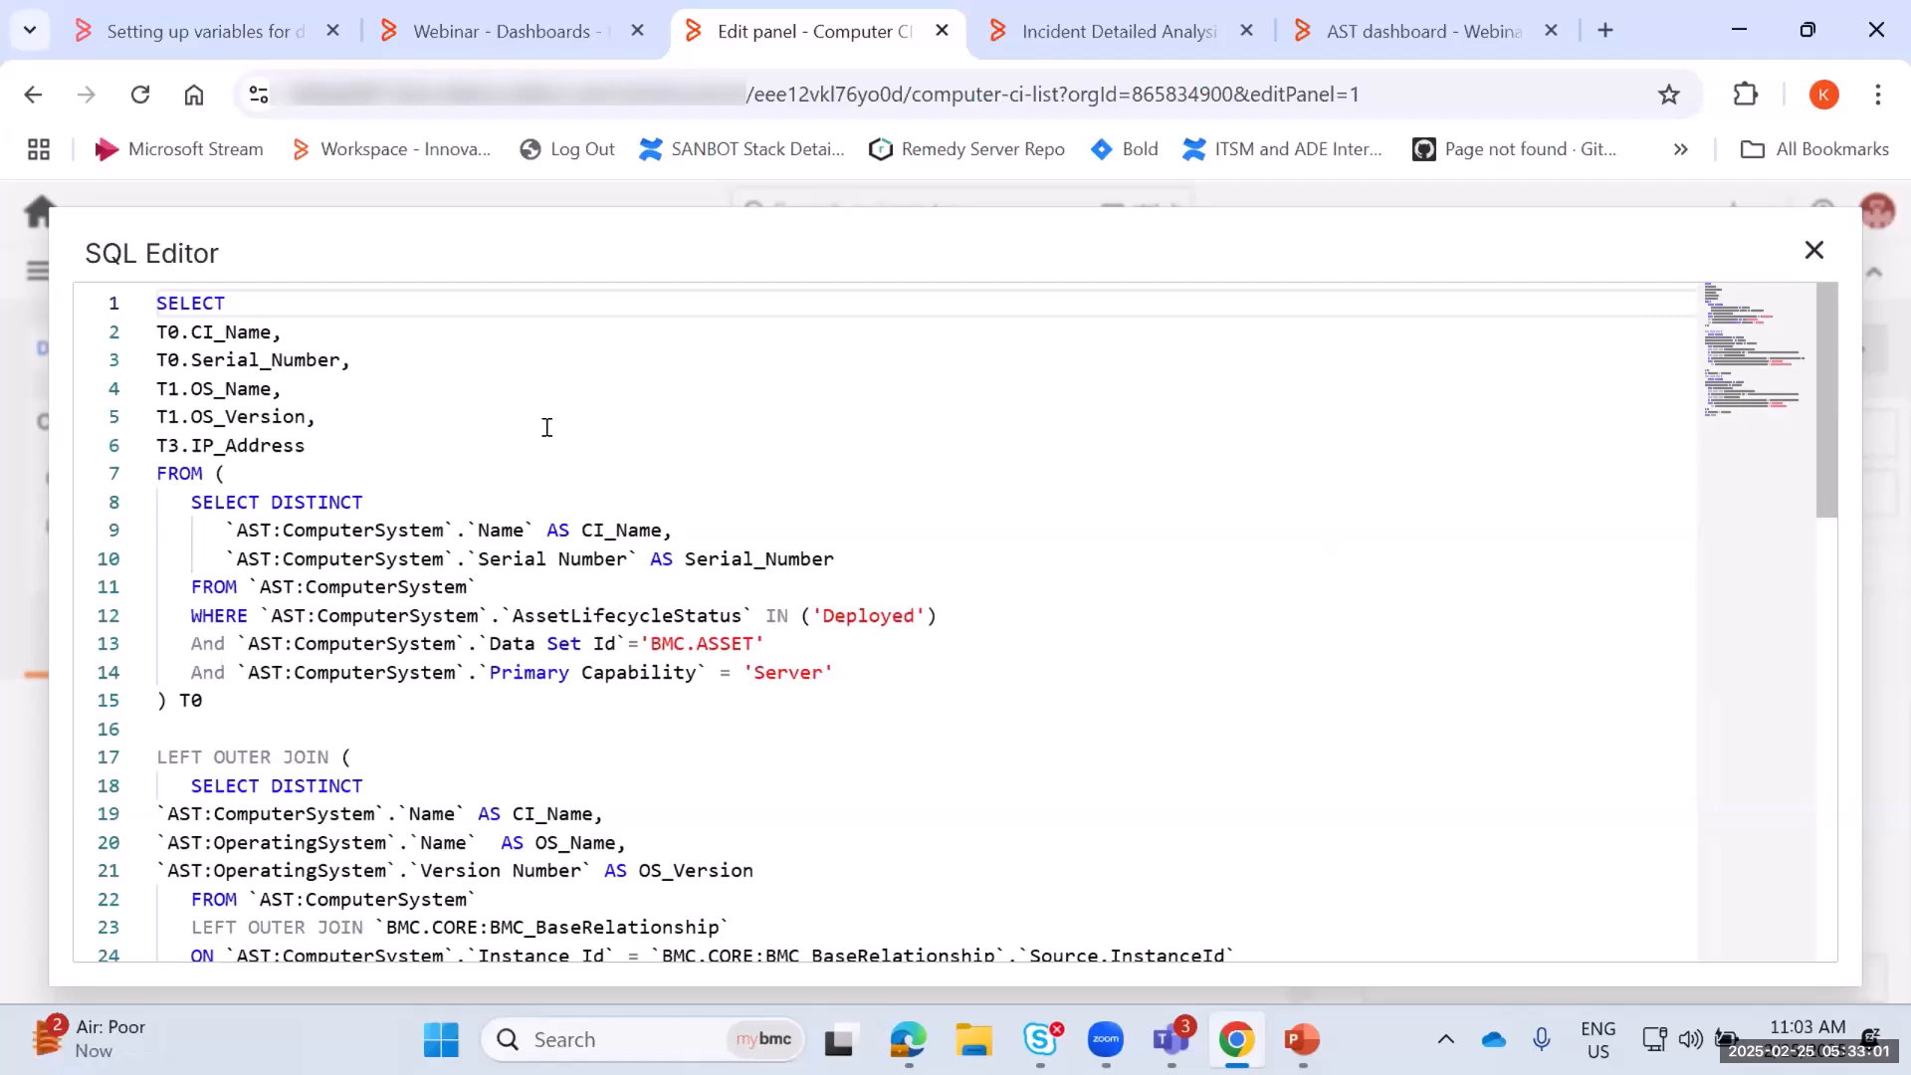
# Examine the plain outer SELECT and the T0 subquery's WHERE filter on AssetLifecycleStatus 'Deployed'
pyautogui.scroll(-1, 546, 427)
pyautogui.scroll(1, 546, 427)
pyautogui.scroll(-1, 547, 447)
pyautogui.scroll(-1, 546, 459)
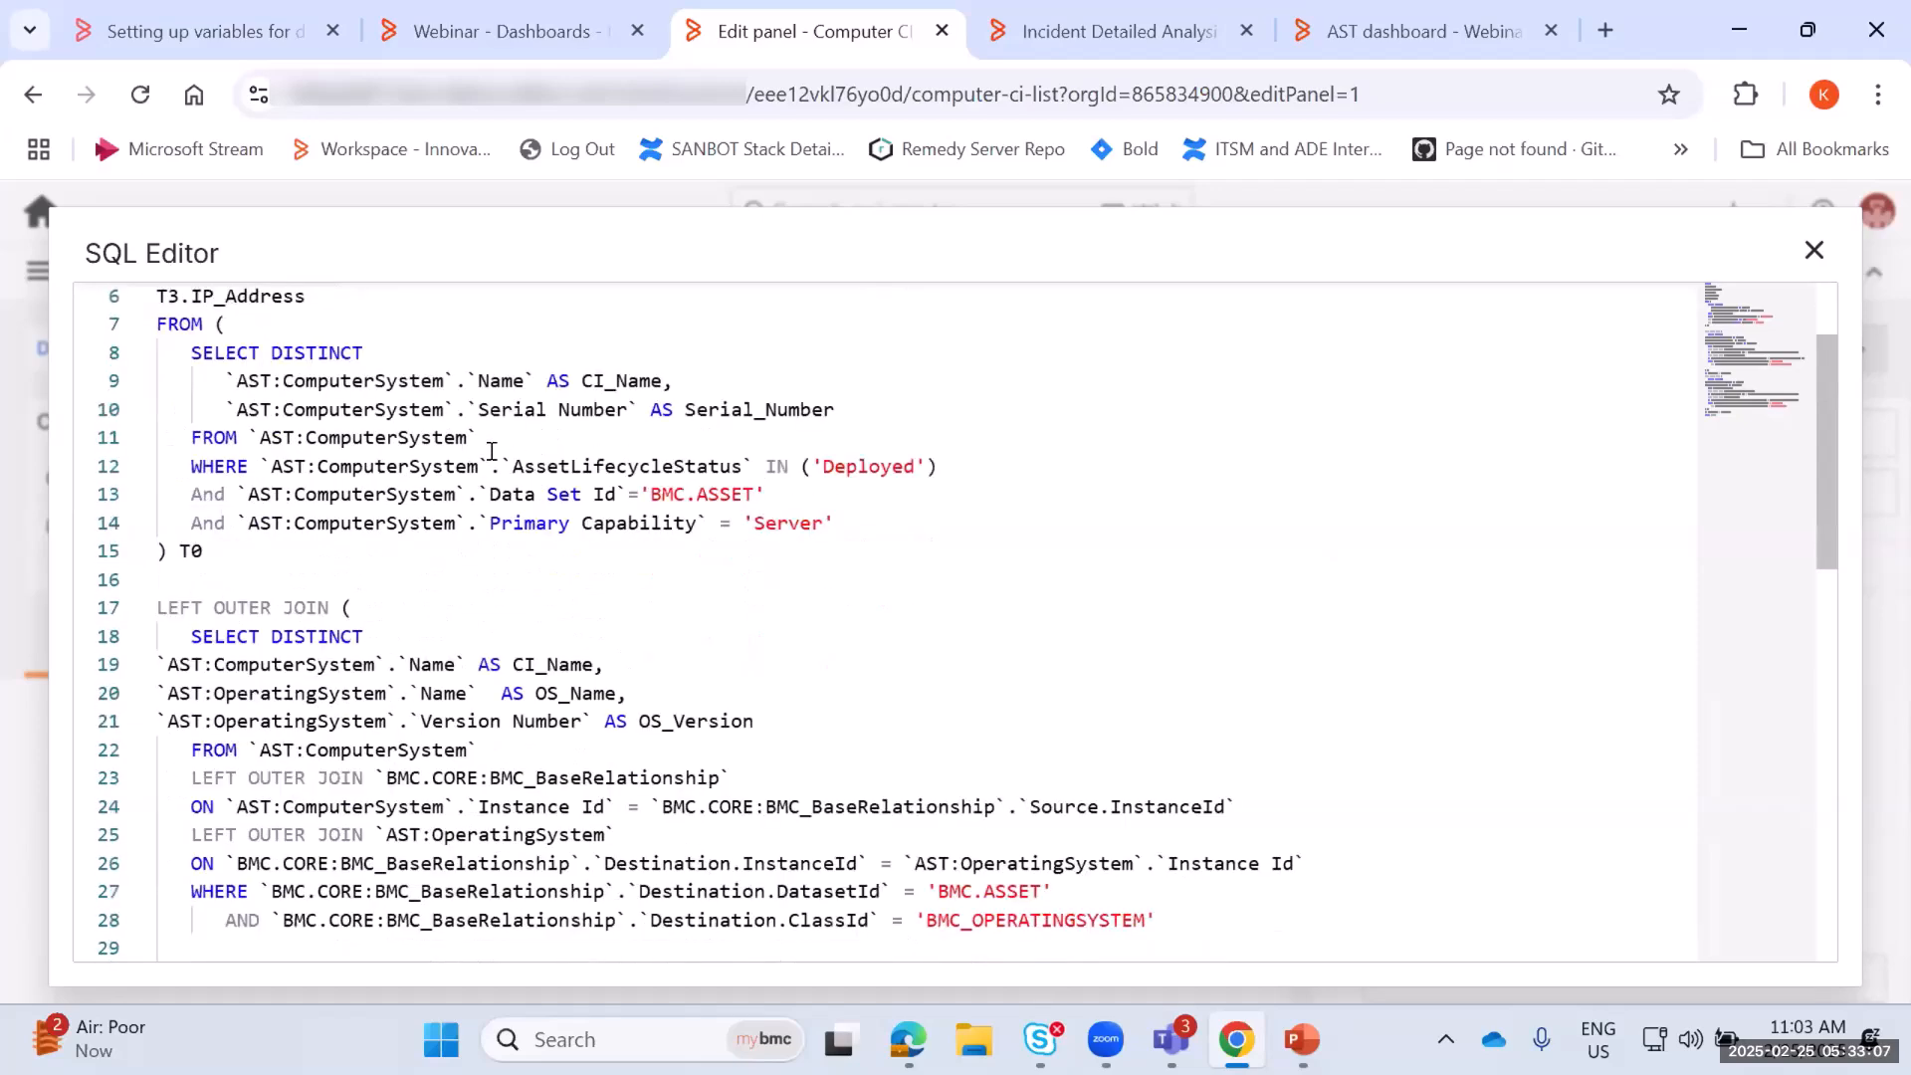
pyautogui.scroll(2, 251, 314)
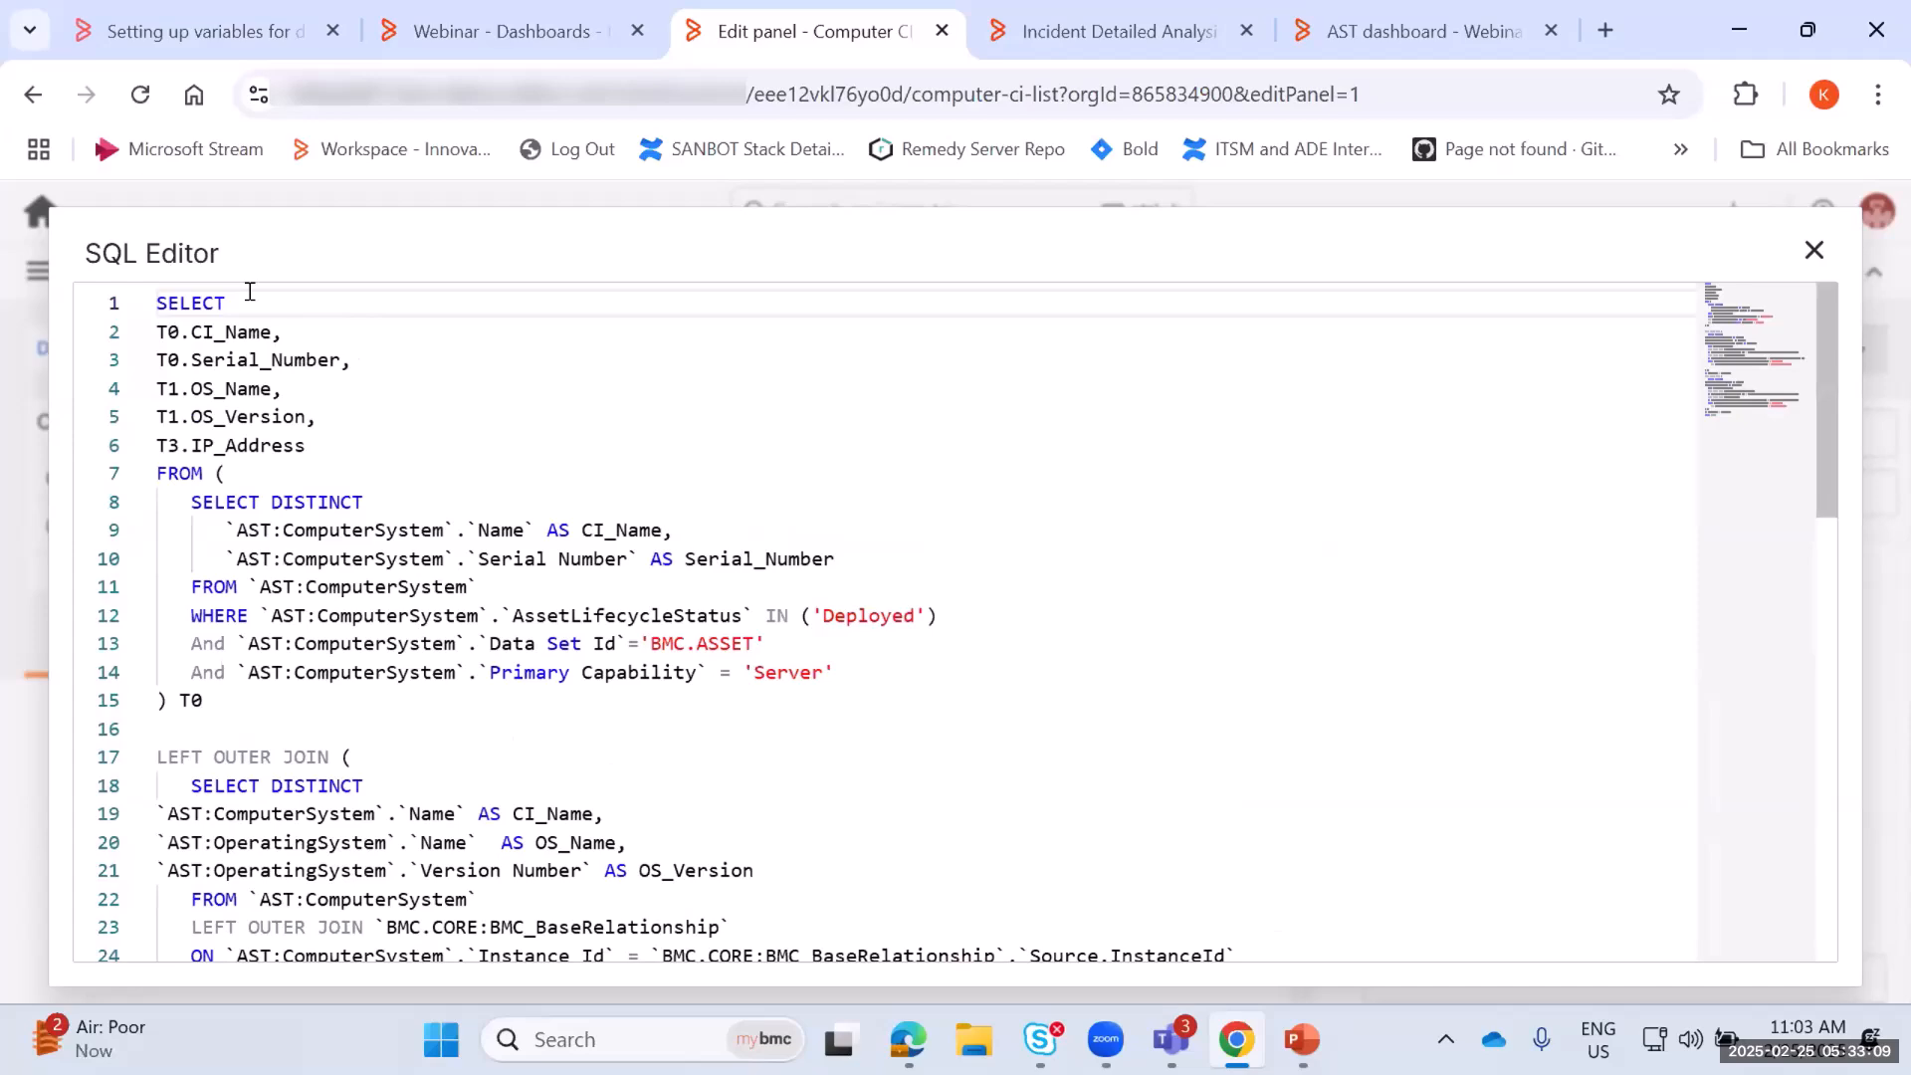
pyautogui.scroll(-1, 436, 524)
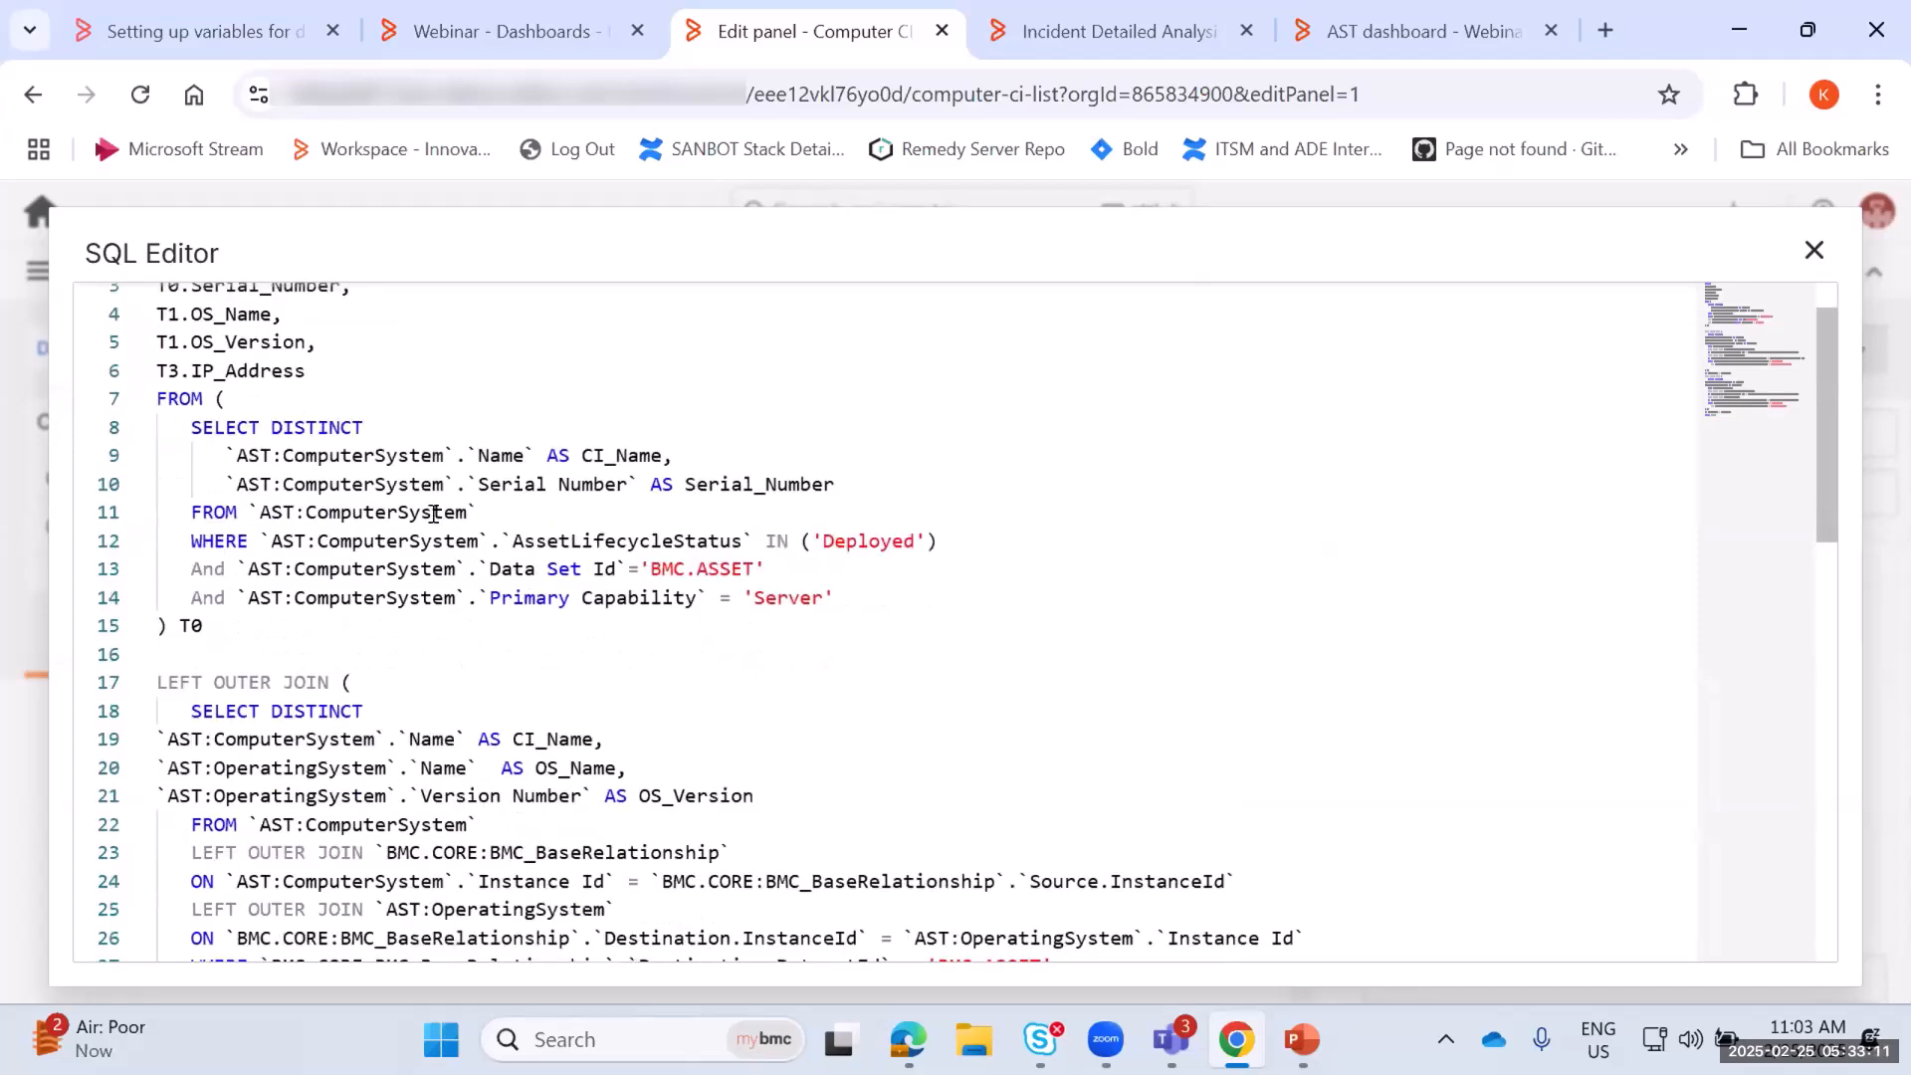
pyautogui.scroll(-1, 430, 515)
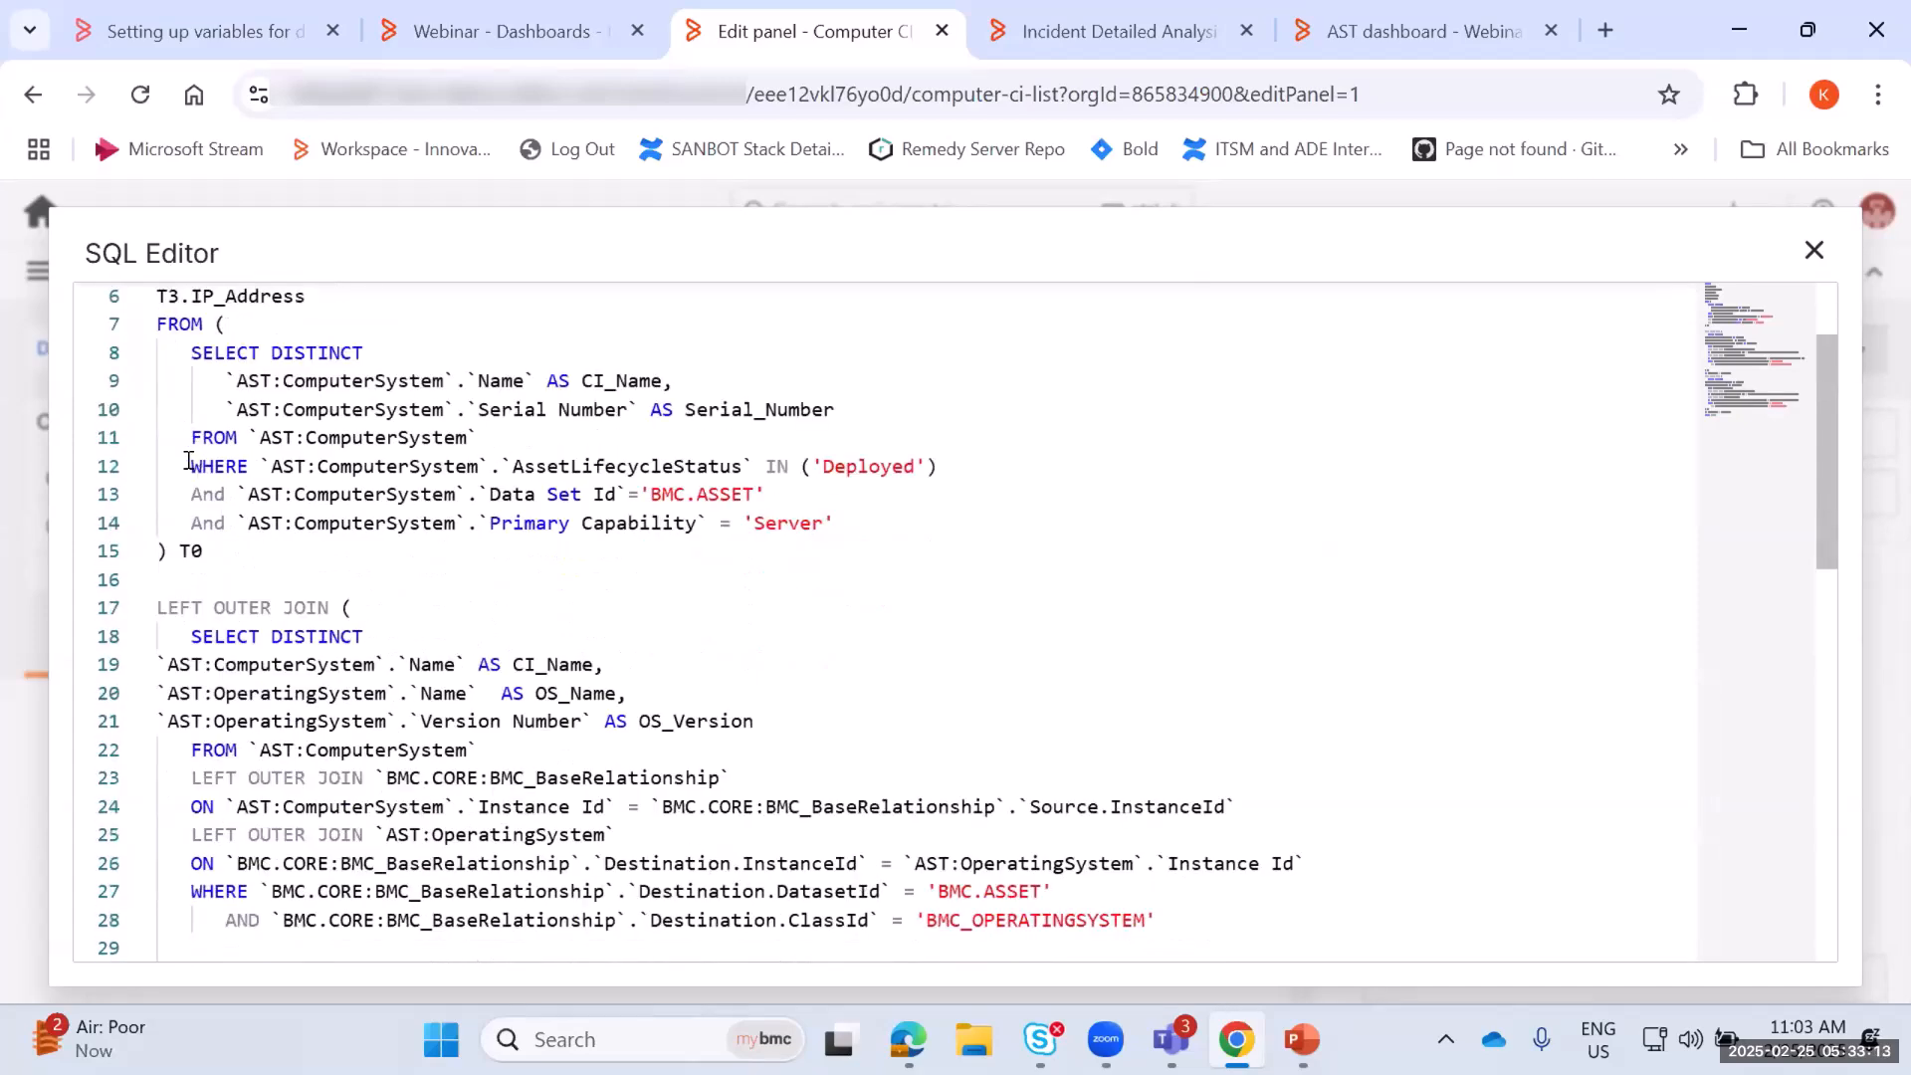
pyautogui.moveTo(188, 464); pyautogui.dragTo(935, 447)
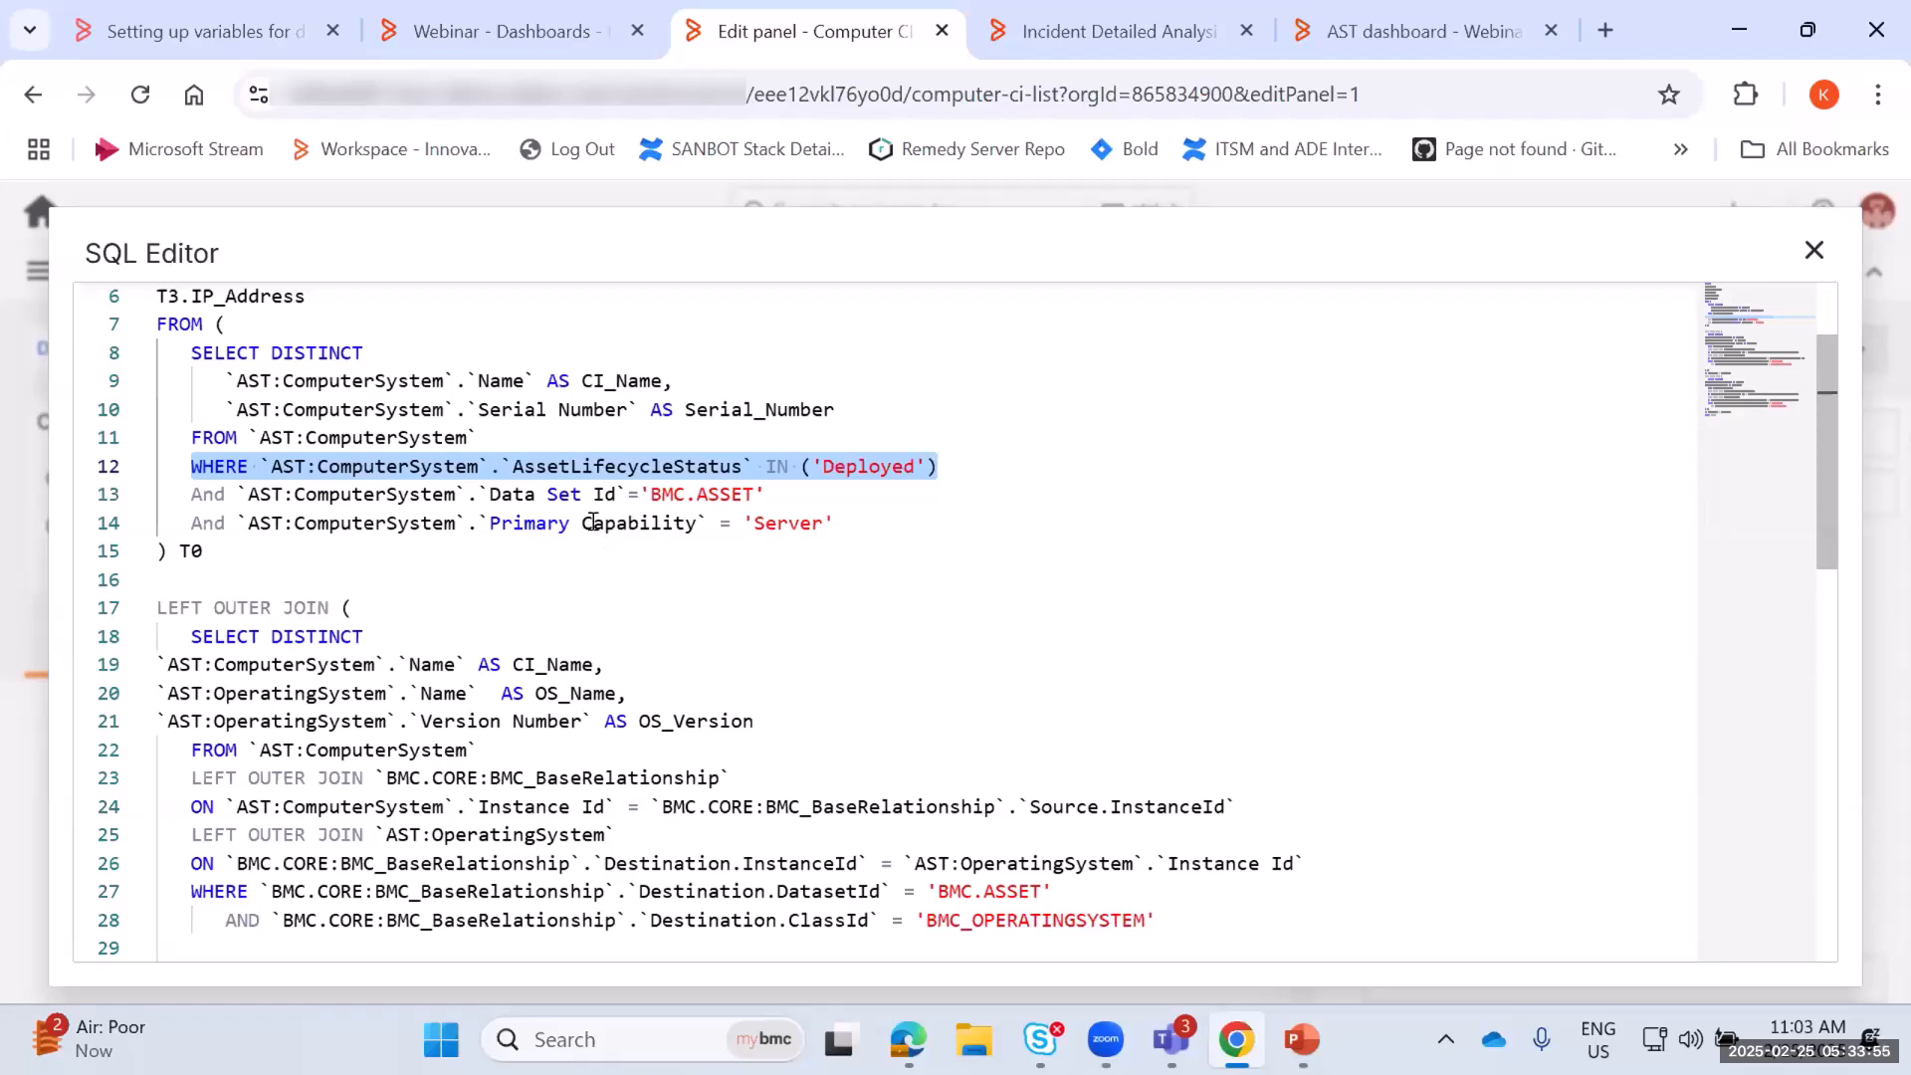
# Examine the LEFT OUTER JOIN subqueries T1 and T3, their DatasetId and ClassId filters, and the closing row limit
pyautogui.scroll(-4, 637, 555)
pyautogui.scroll(2, 460, 379)
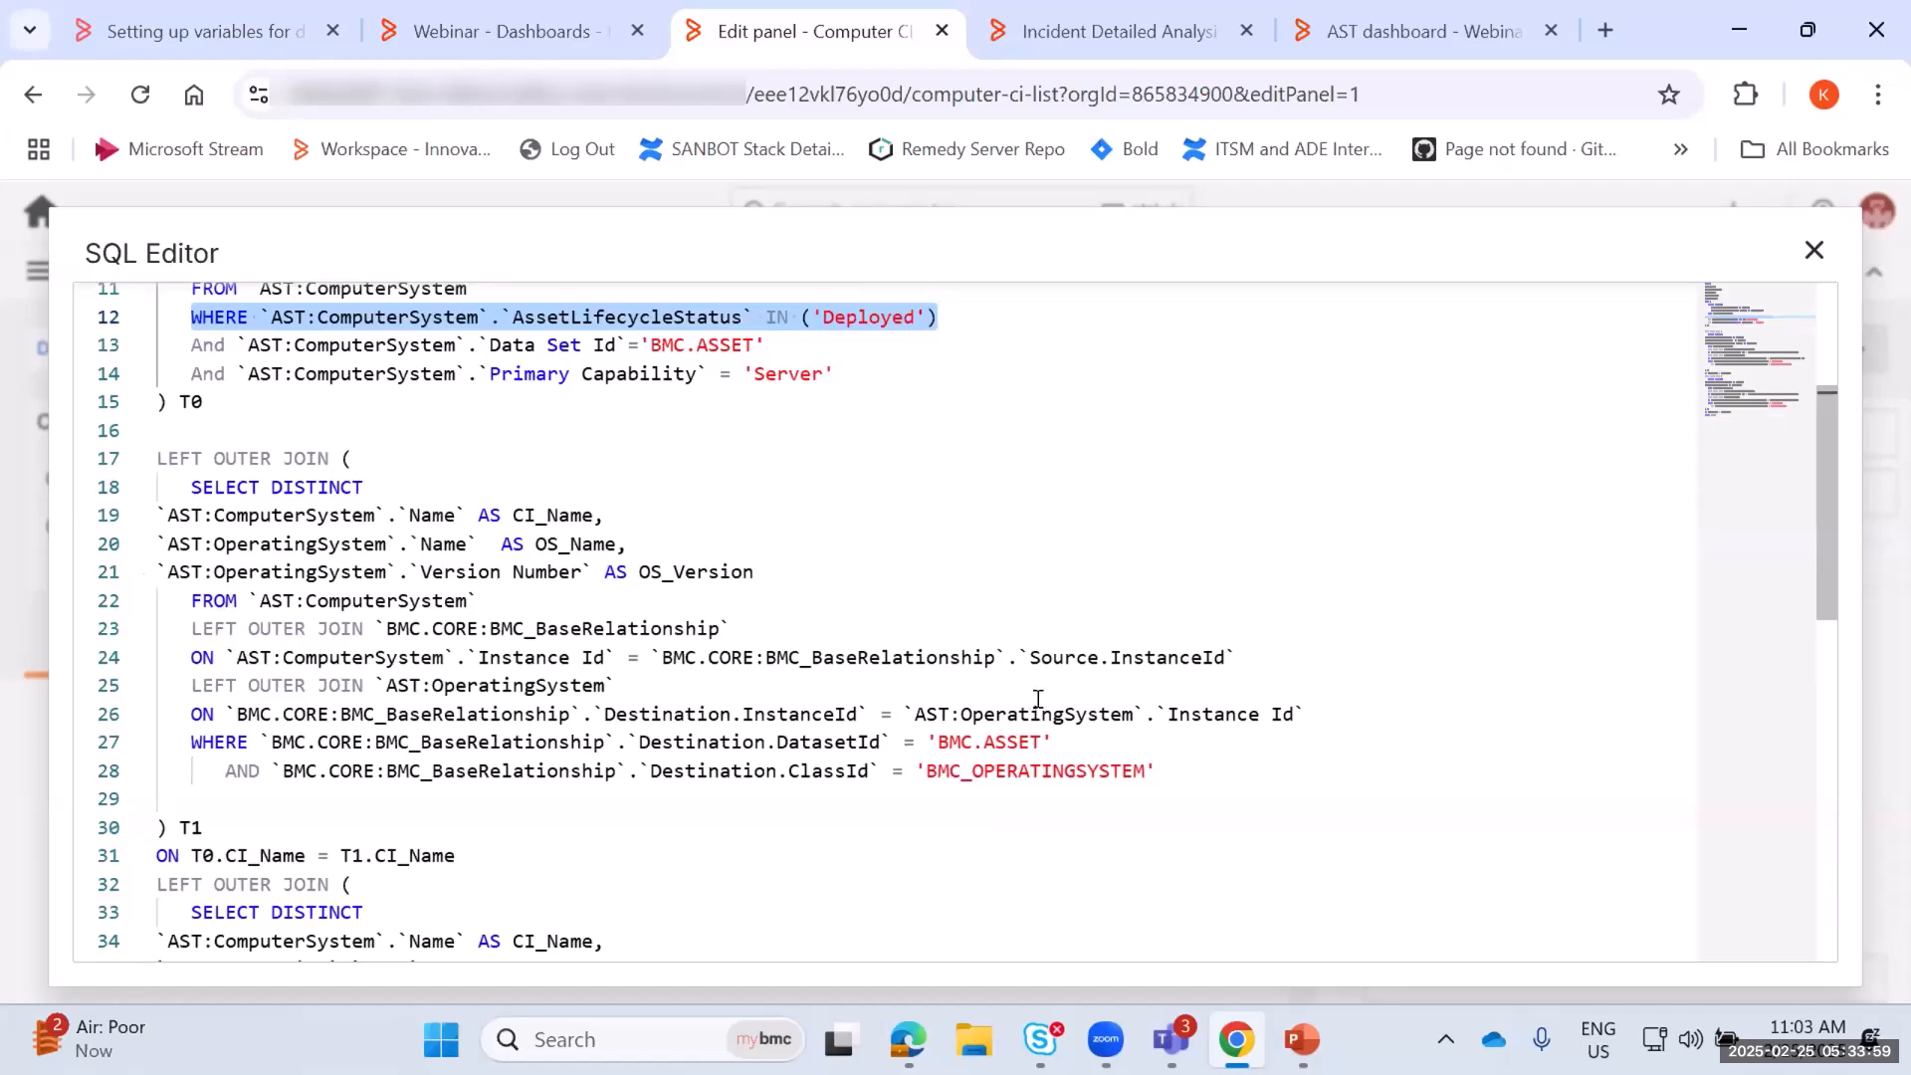
pyautogui.scroll(-1, 1151, 736)
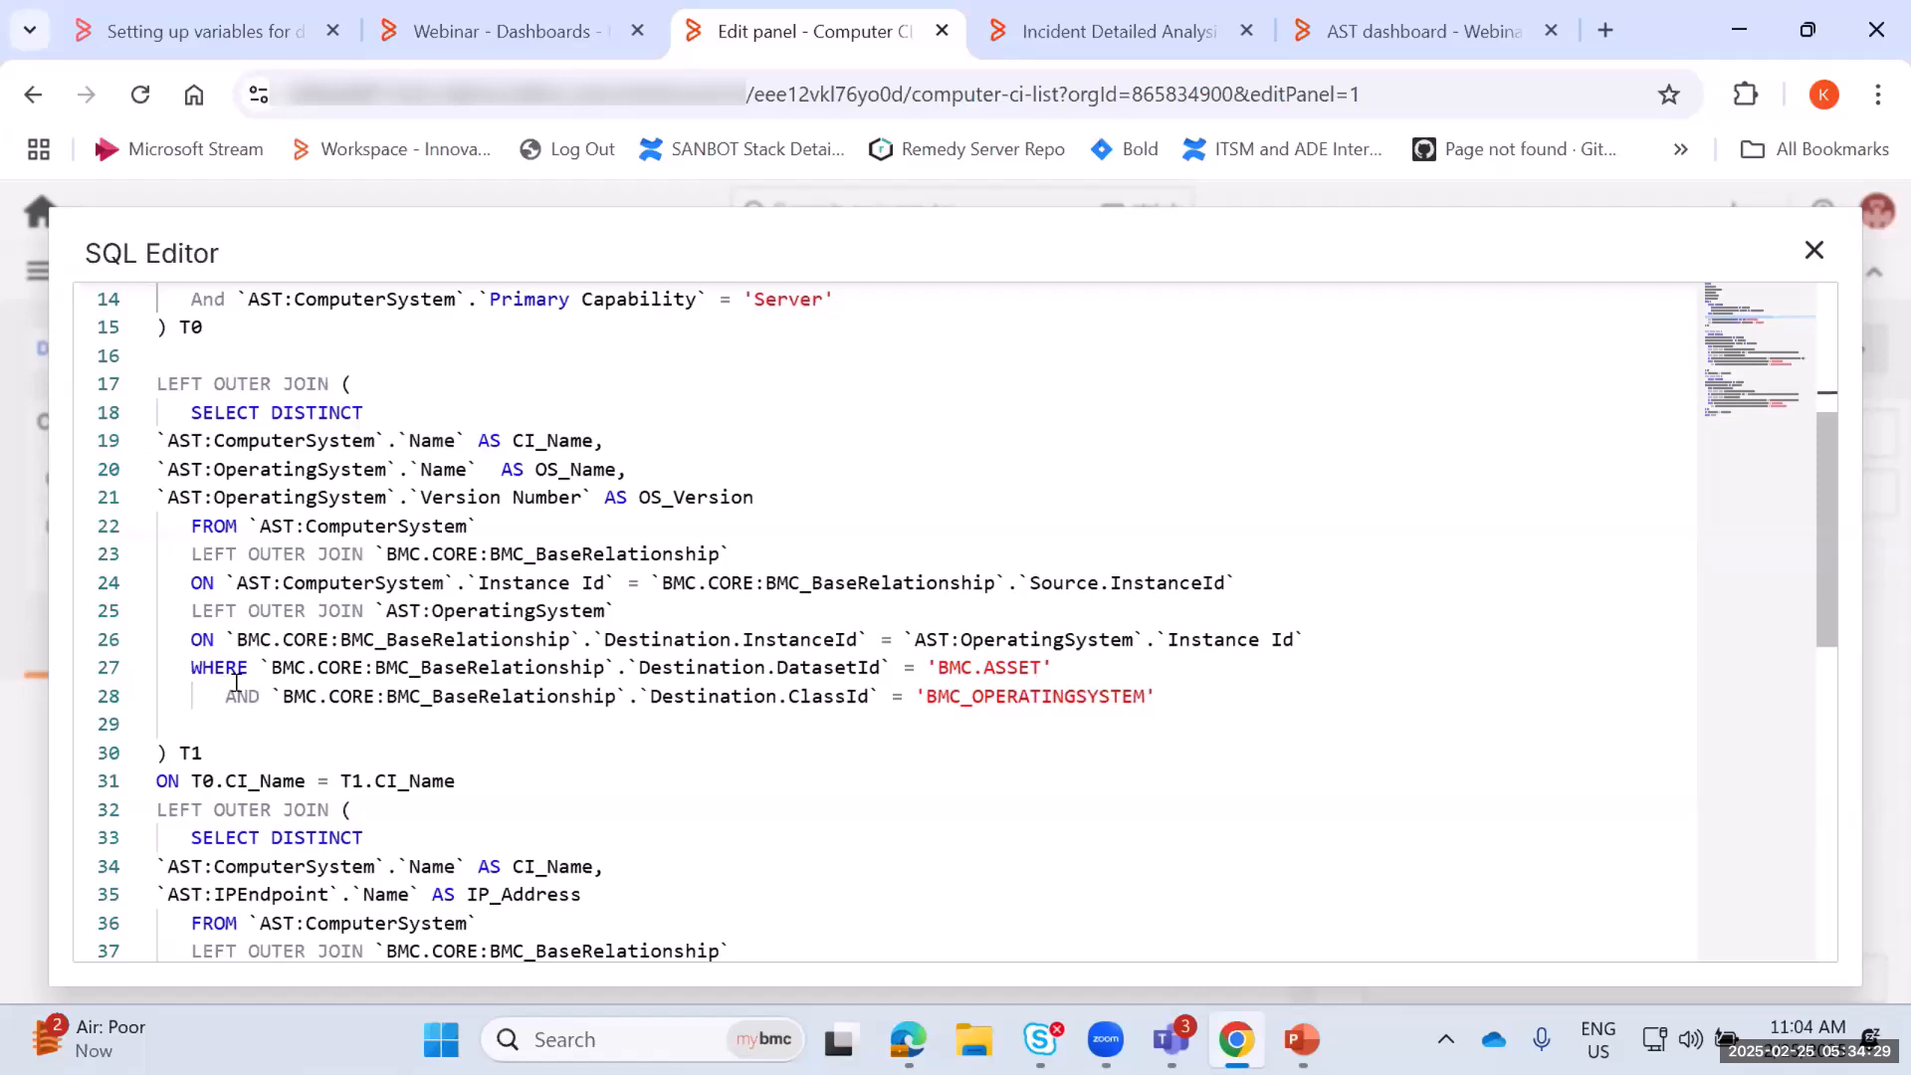
pyautogui.scroll(-1, 793, 745)
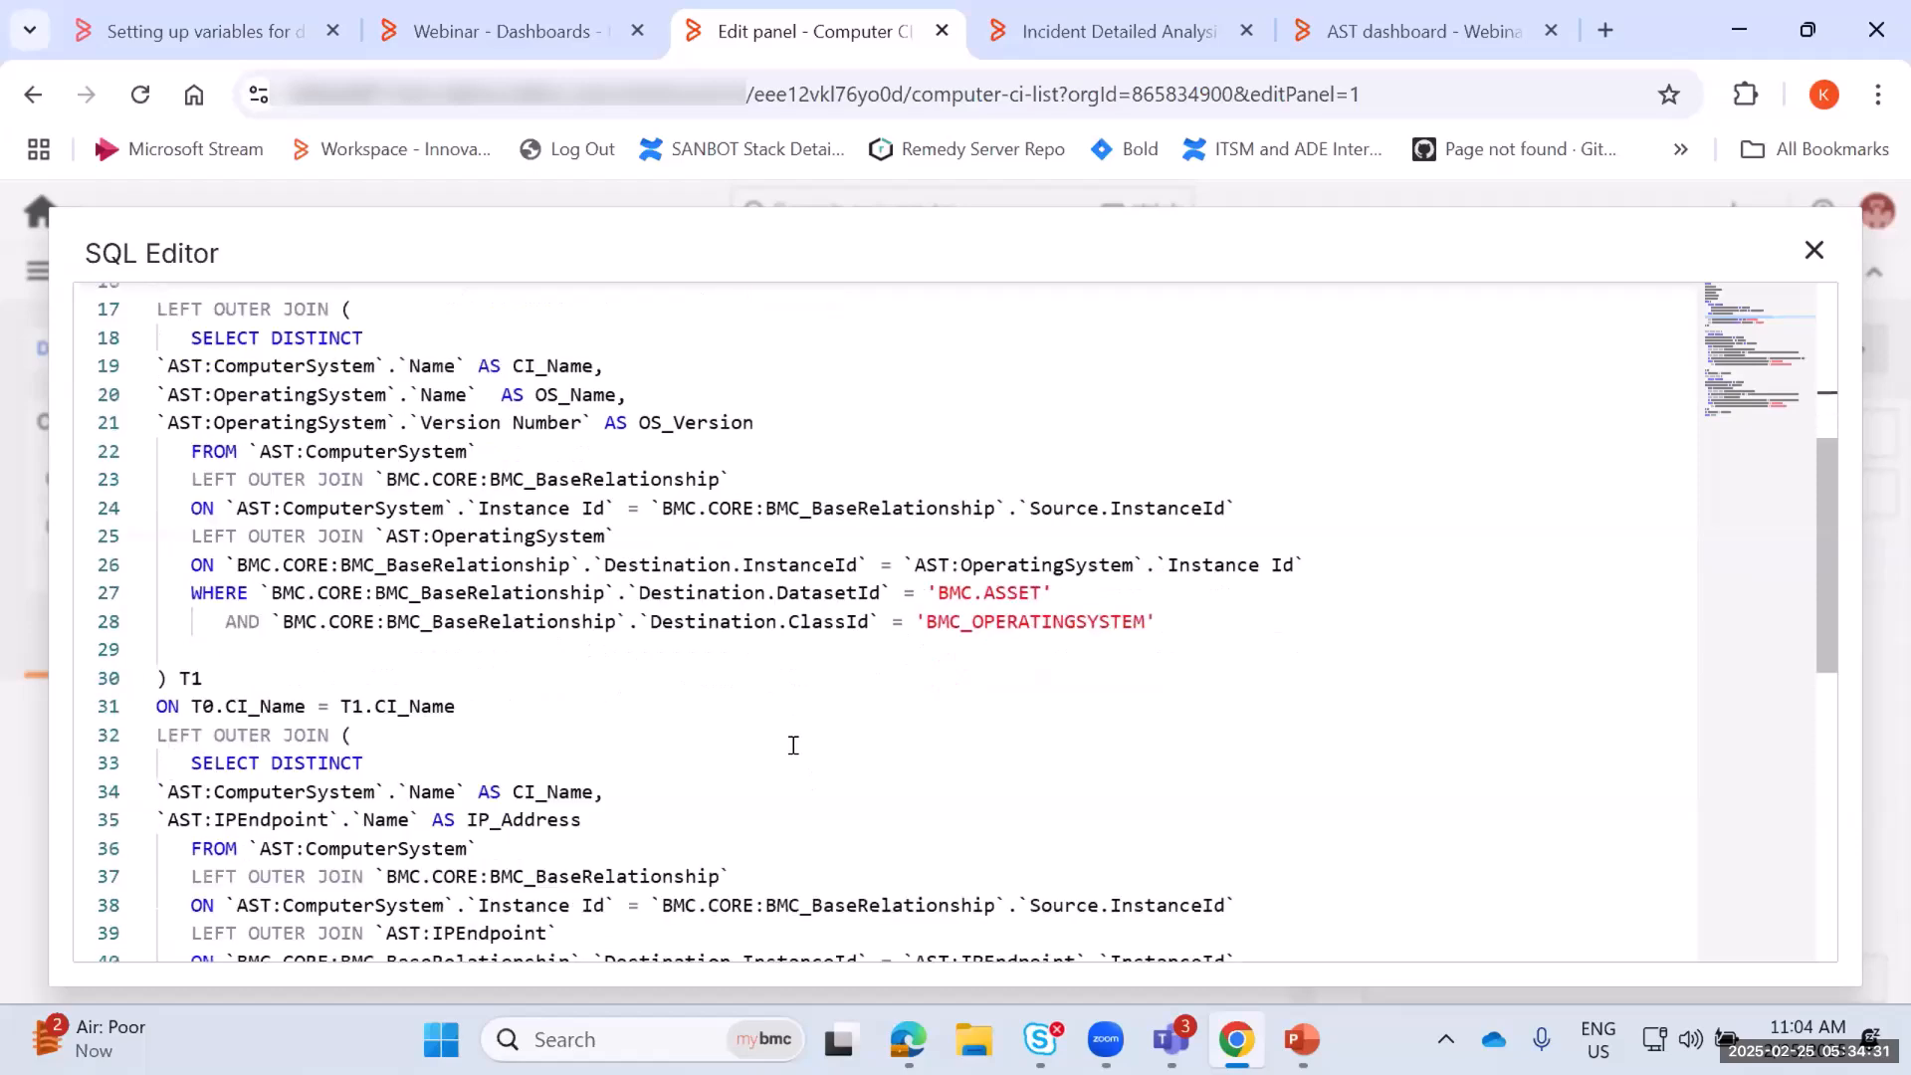
pyautogui.scroll(-1, 793, 746)
pyautogui.scroll(-2, 672, 673)
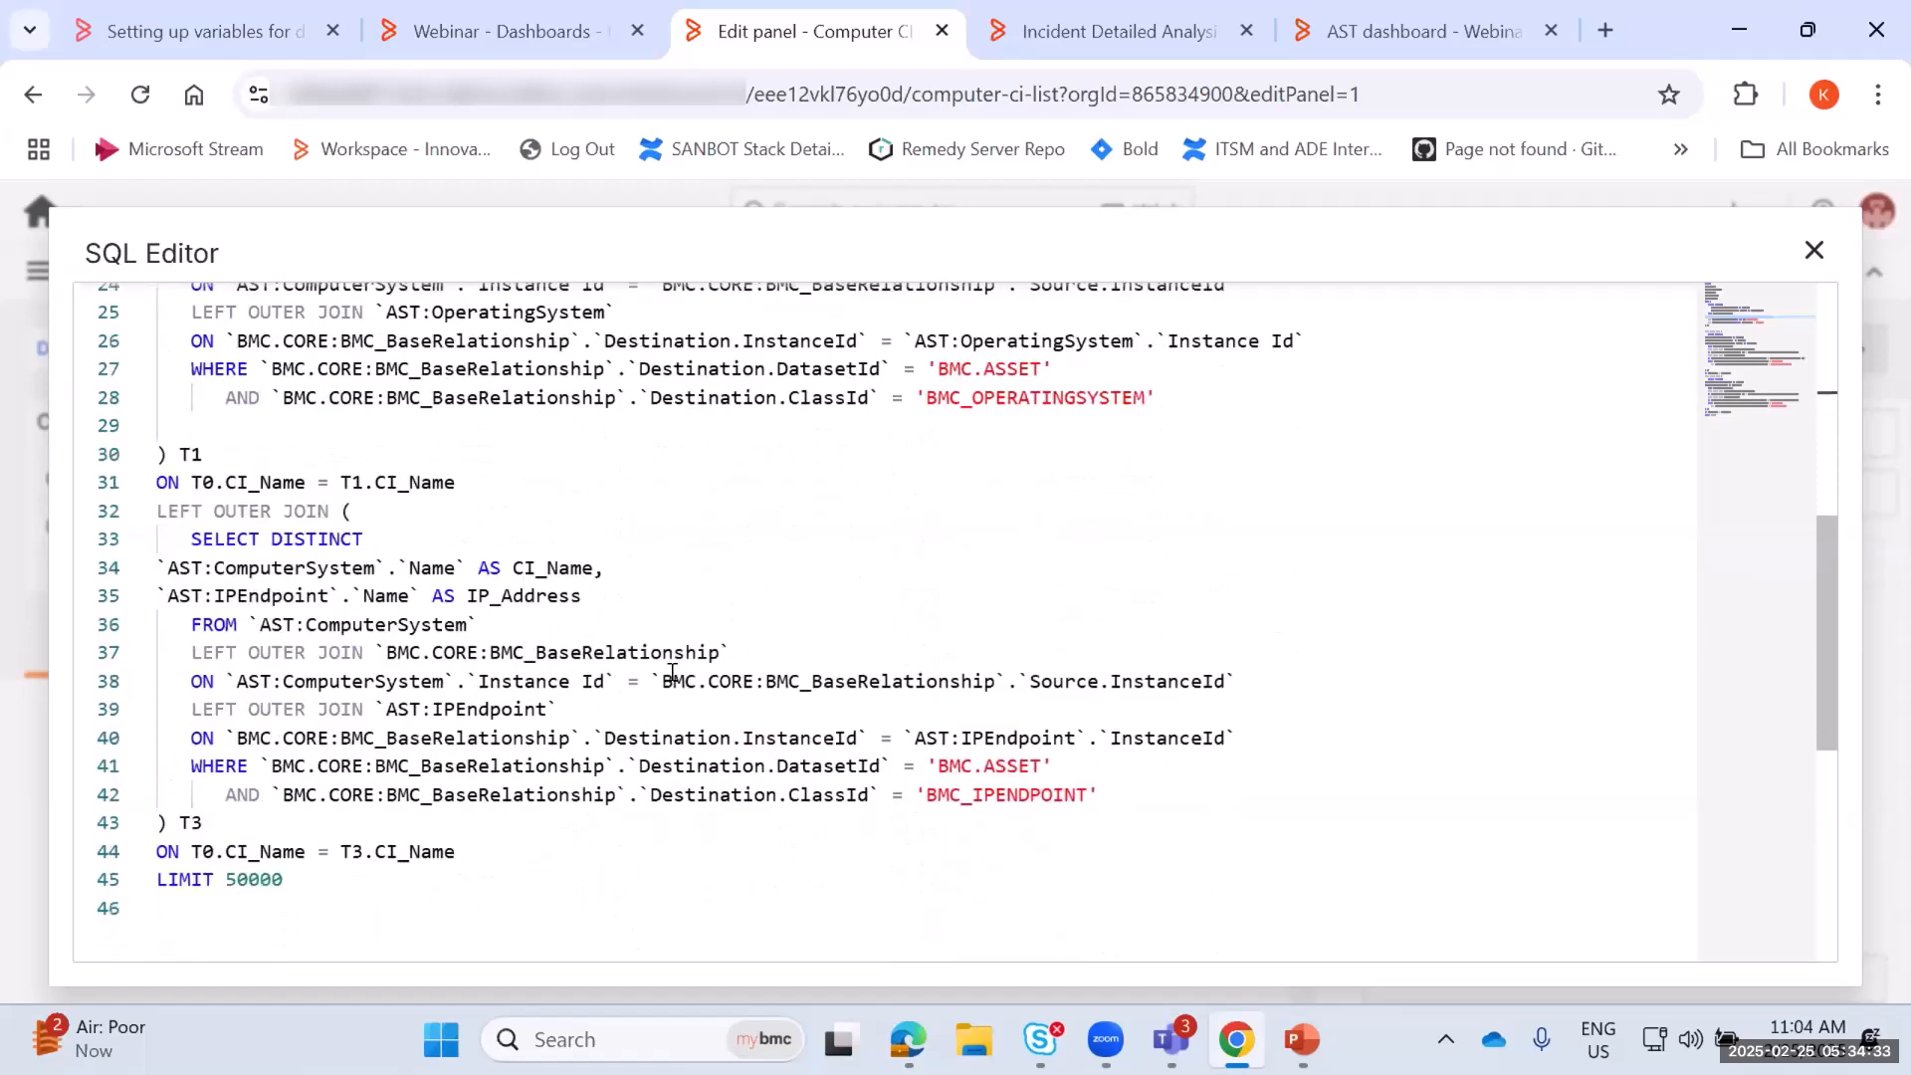
pyautogui.scroll(-1, 672, 673)
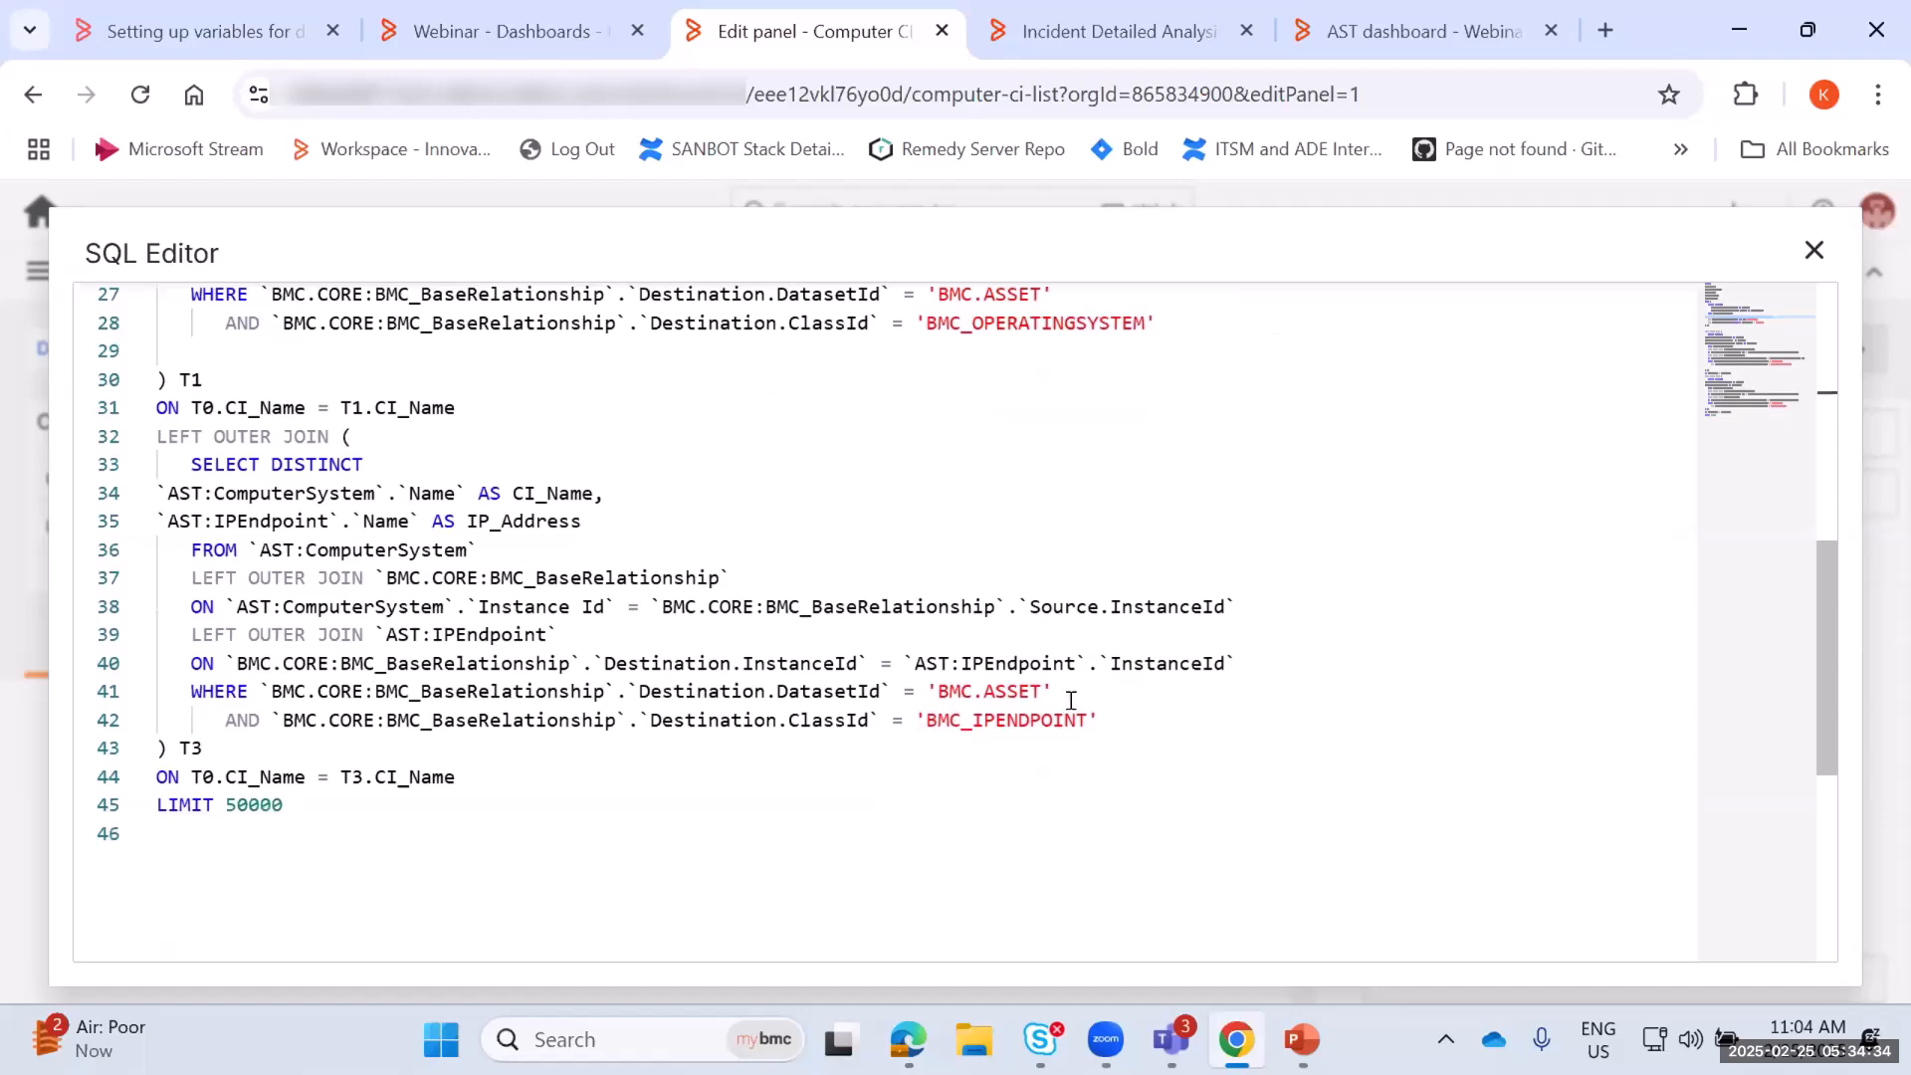
pyautogui.doubleClick(1009, 718)
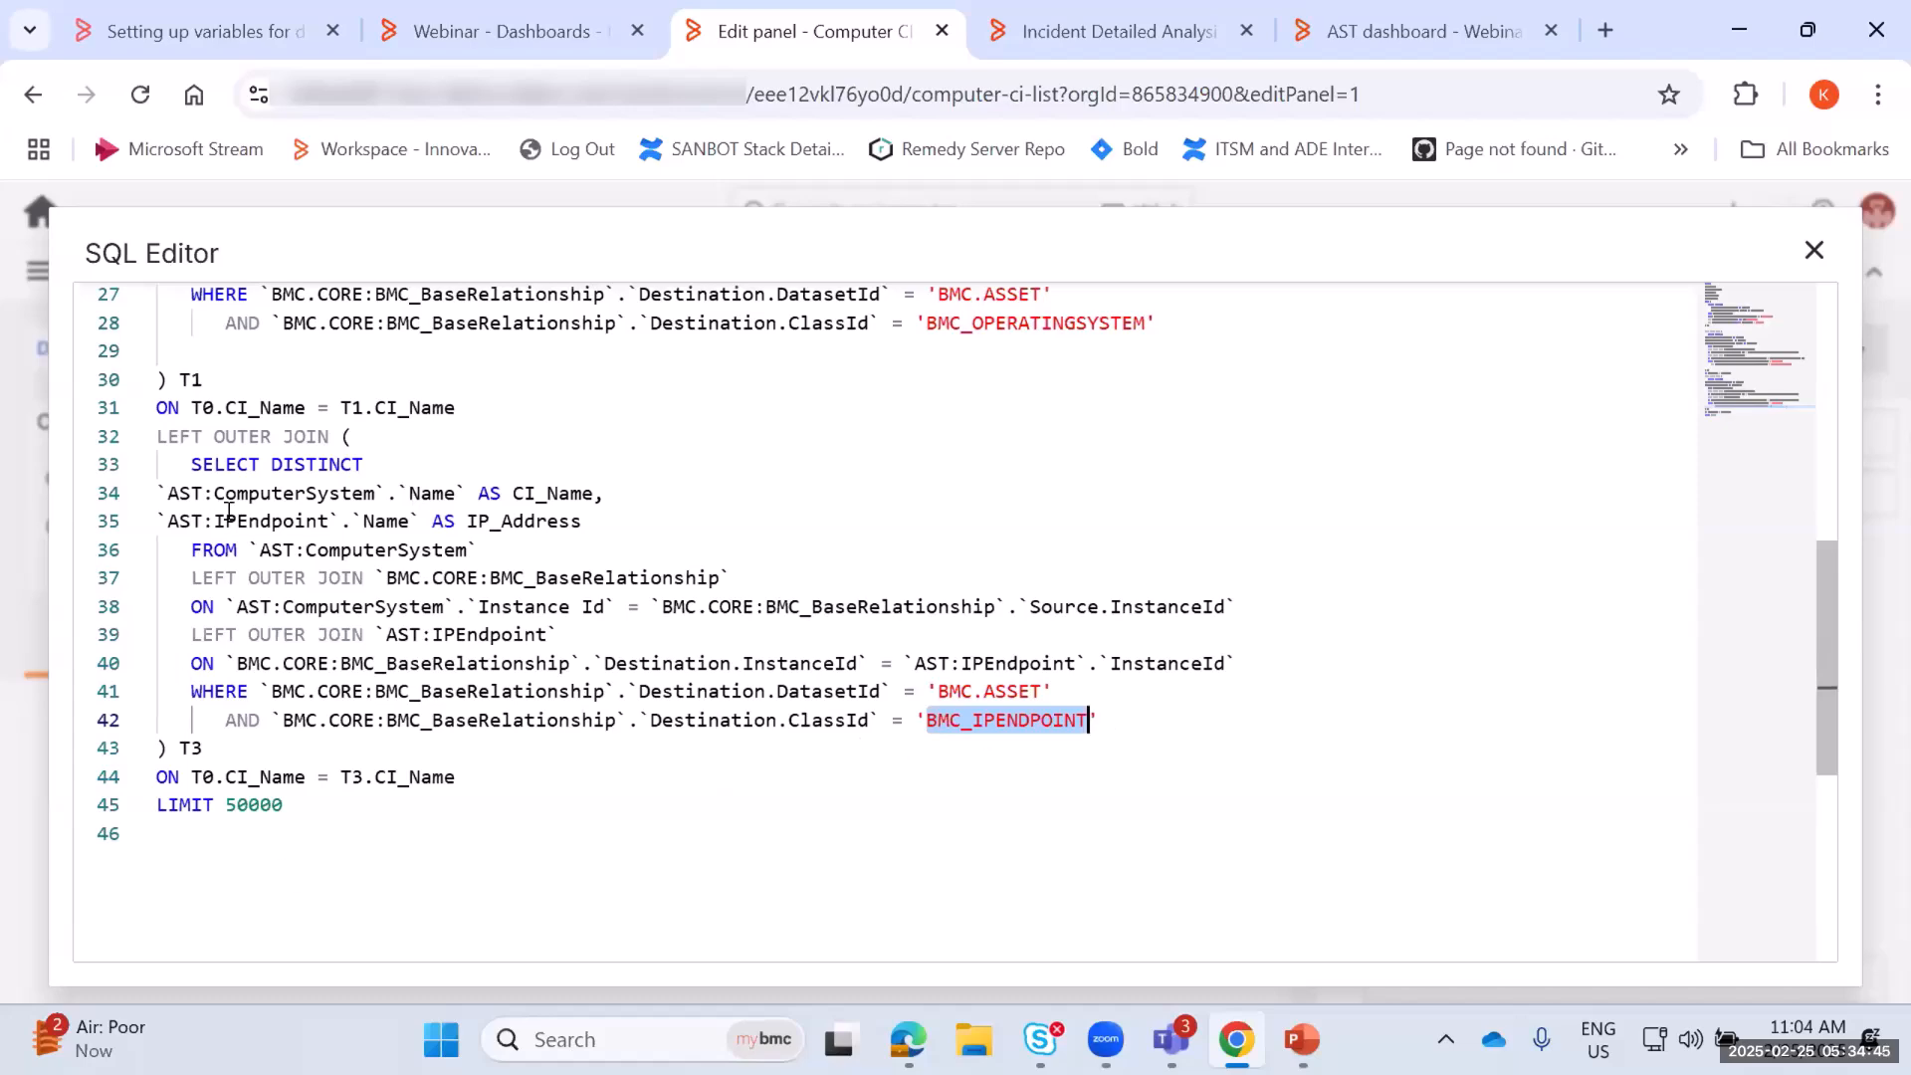
# Review the T0 subquery and the LEFT OUTER JOIN subqueries T1 and T3 again, through the end of the query
pyautogui.scroll(4, 237, 510)
pyautogui.scroll(-1, 309, 527)
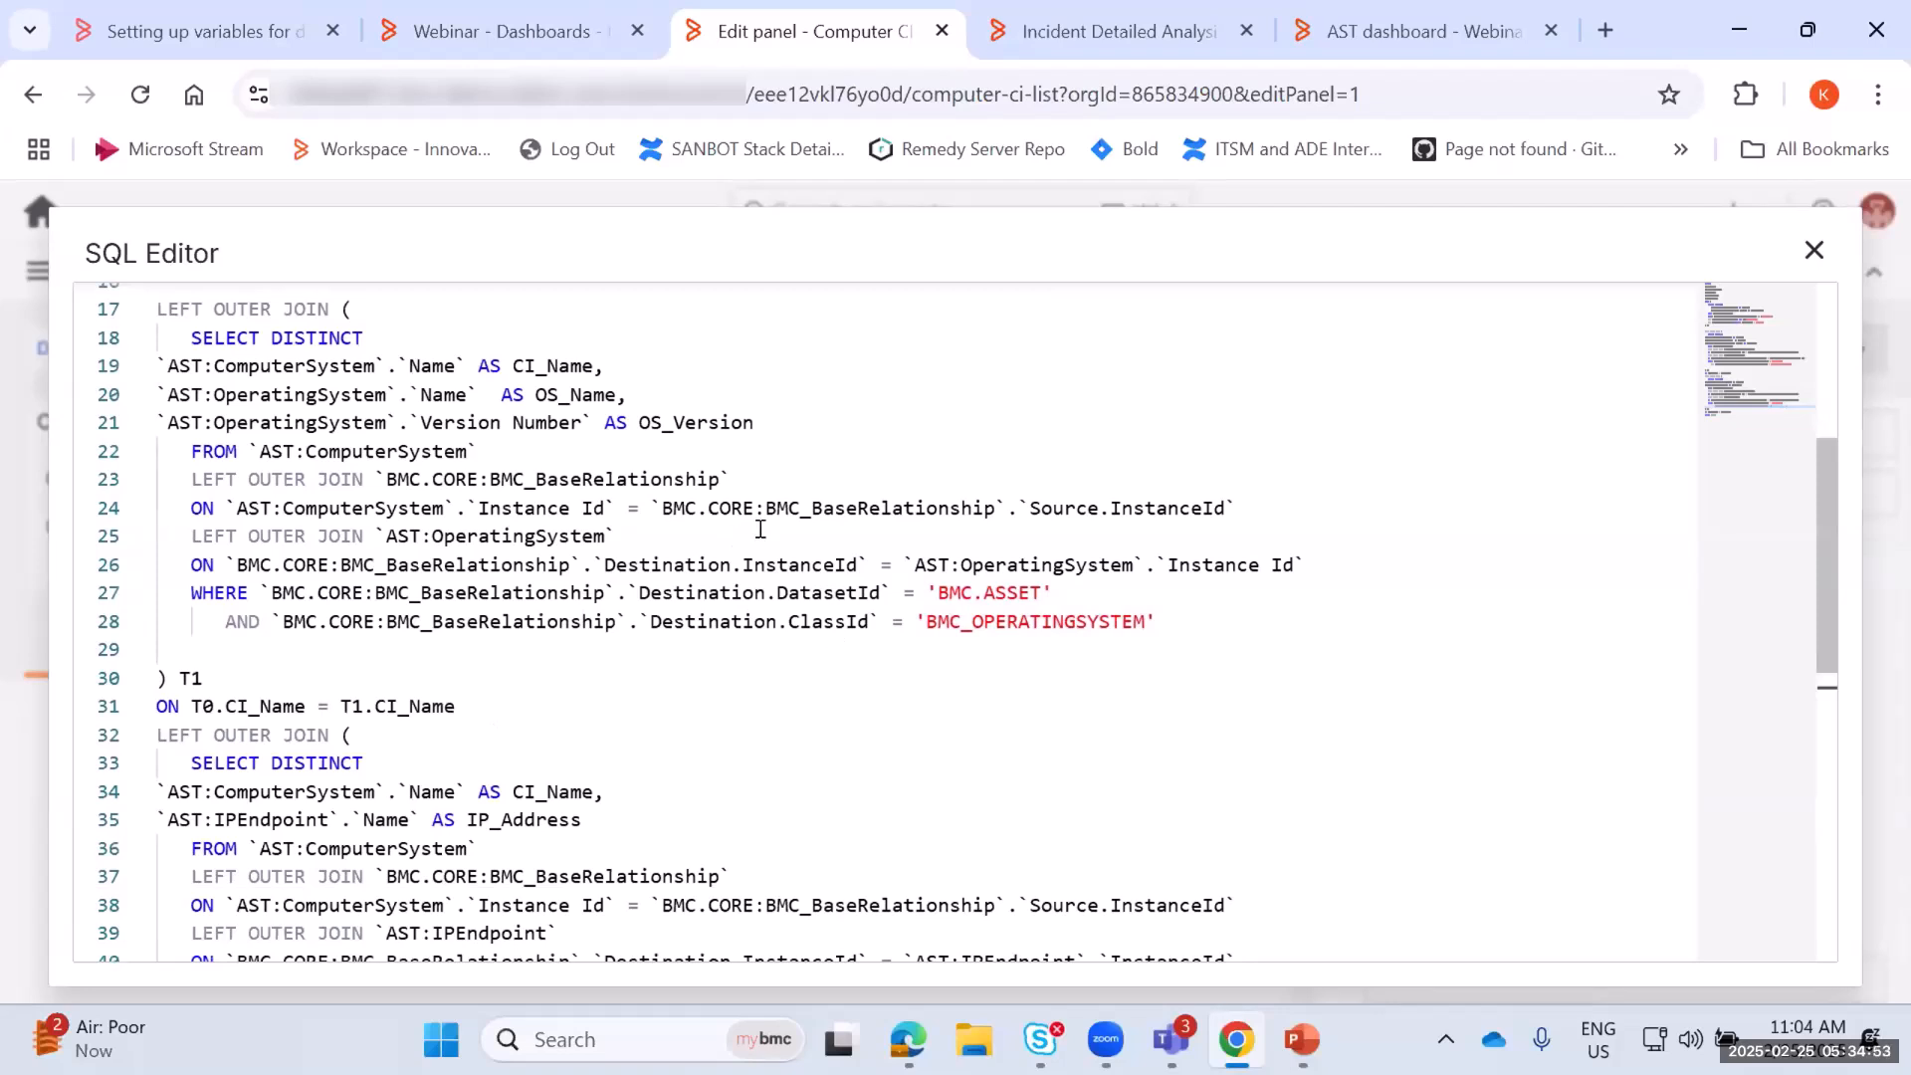
pyautogui.scroll(3, 298, 383)
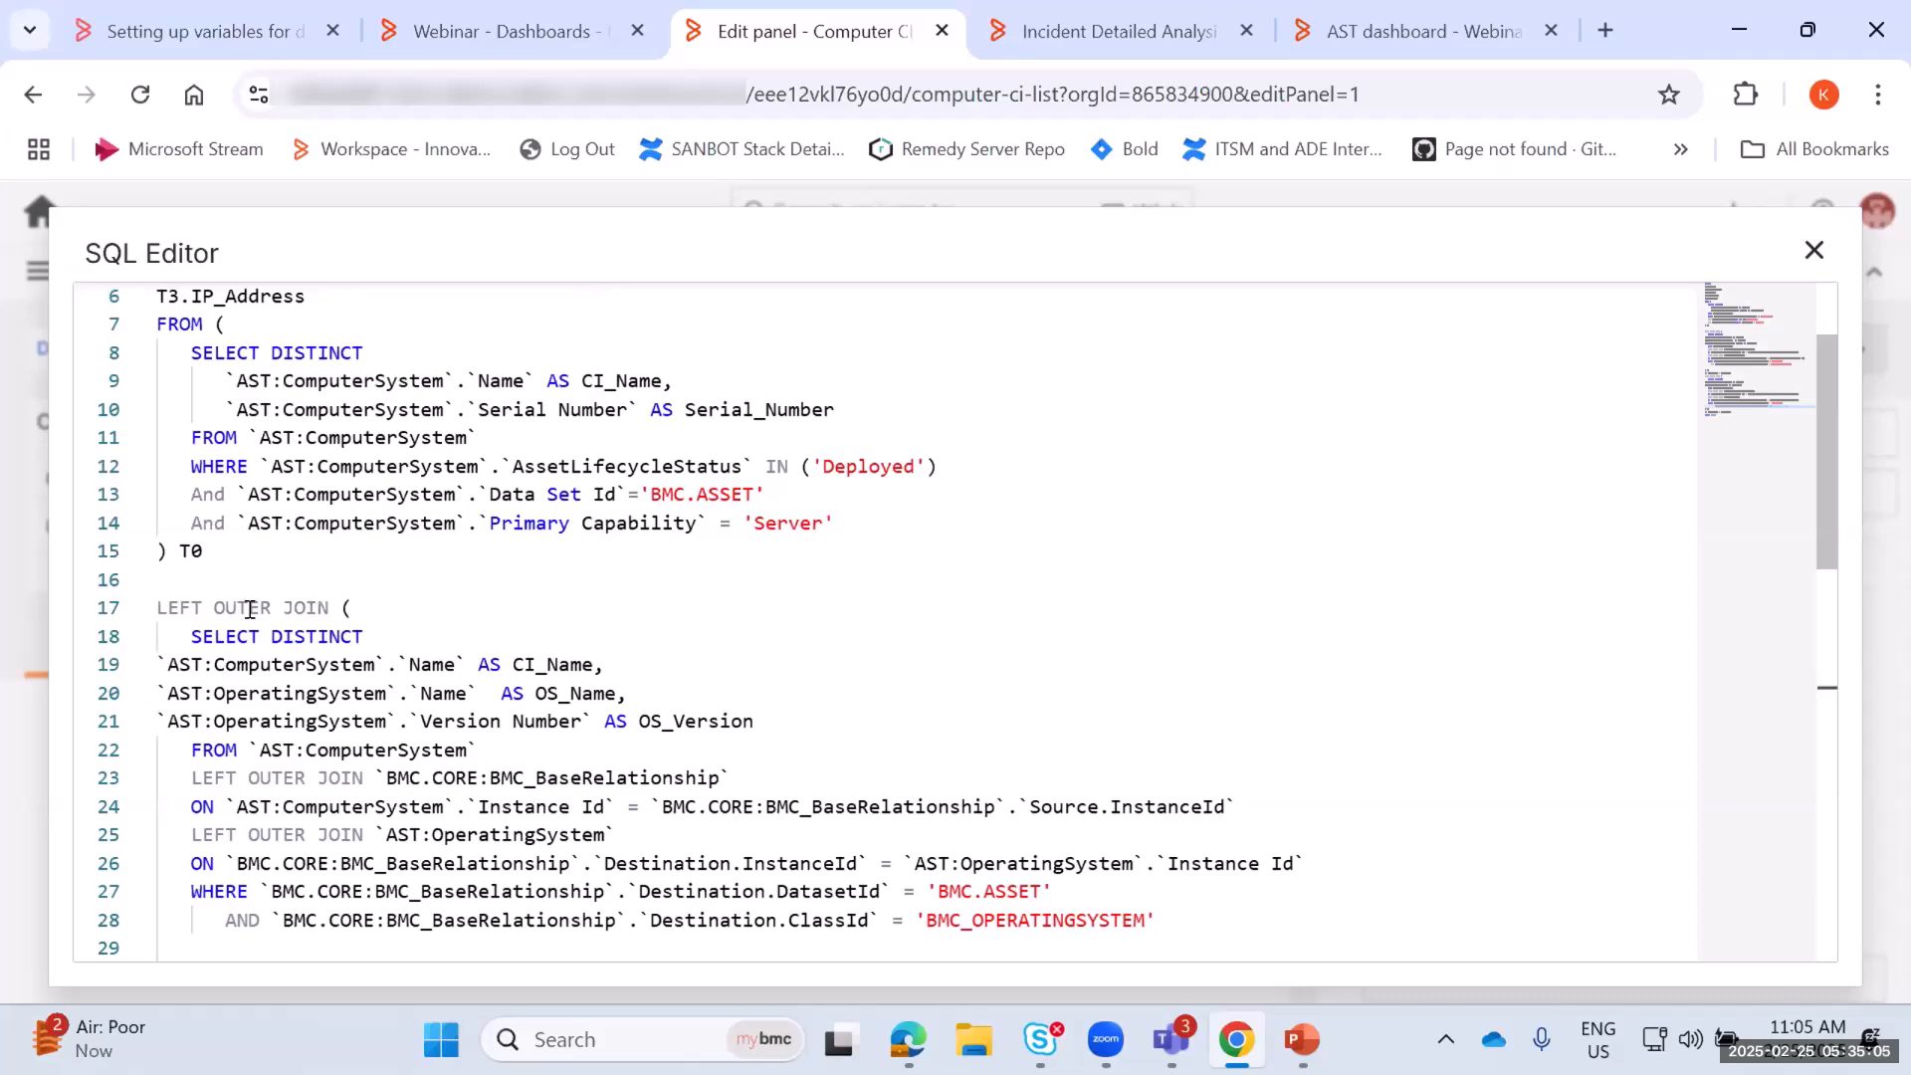
pyautogui.scroll(-5, 380, 627)
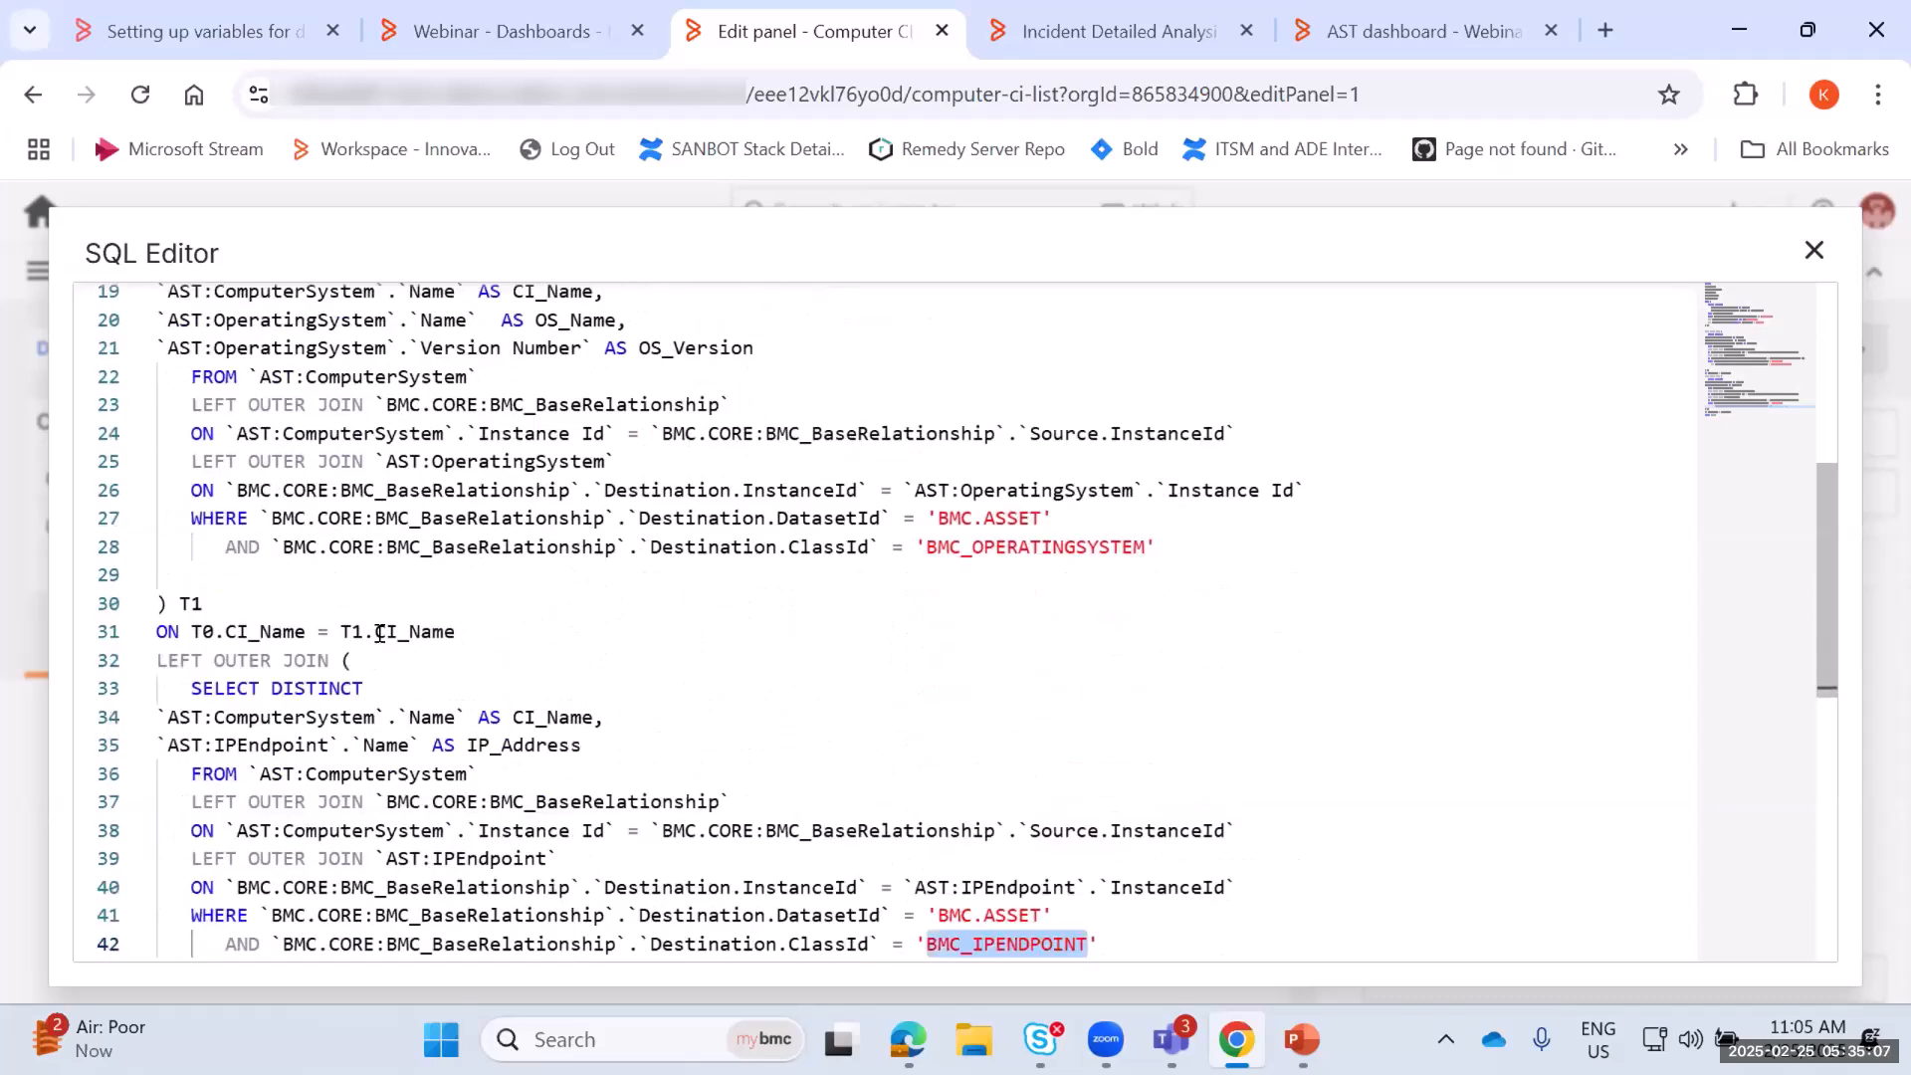
pyautogui.scroll(-2, 624, 655)
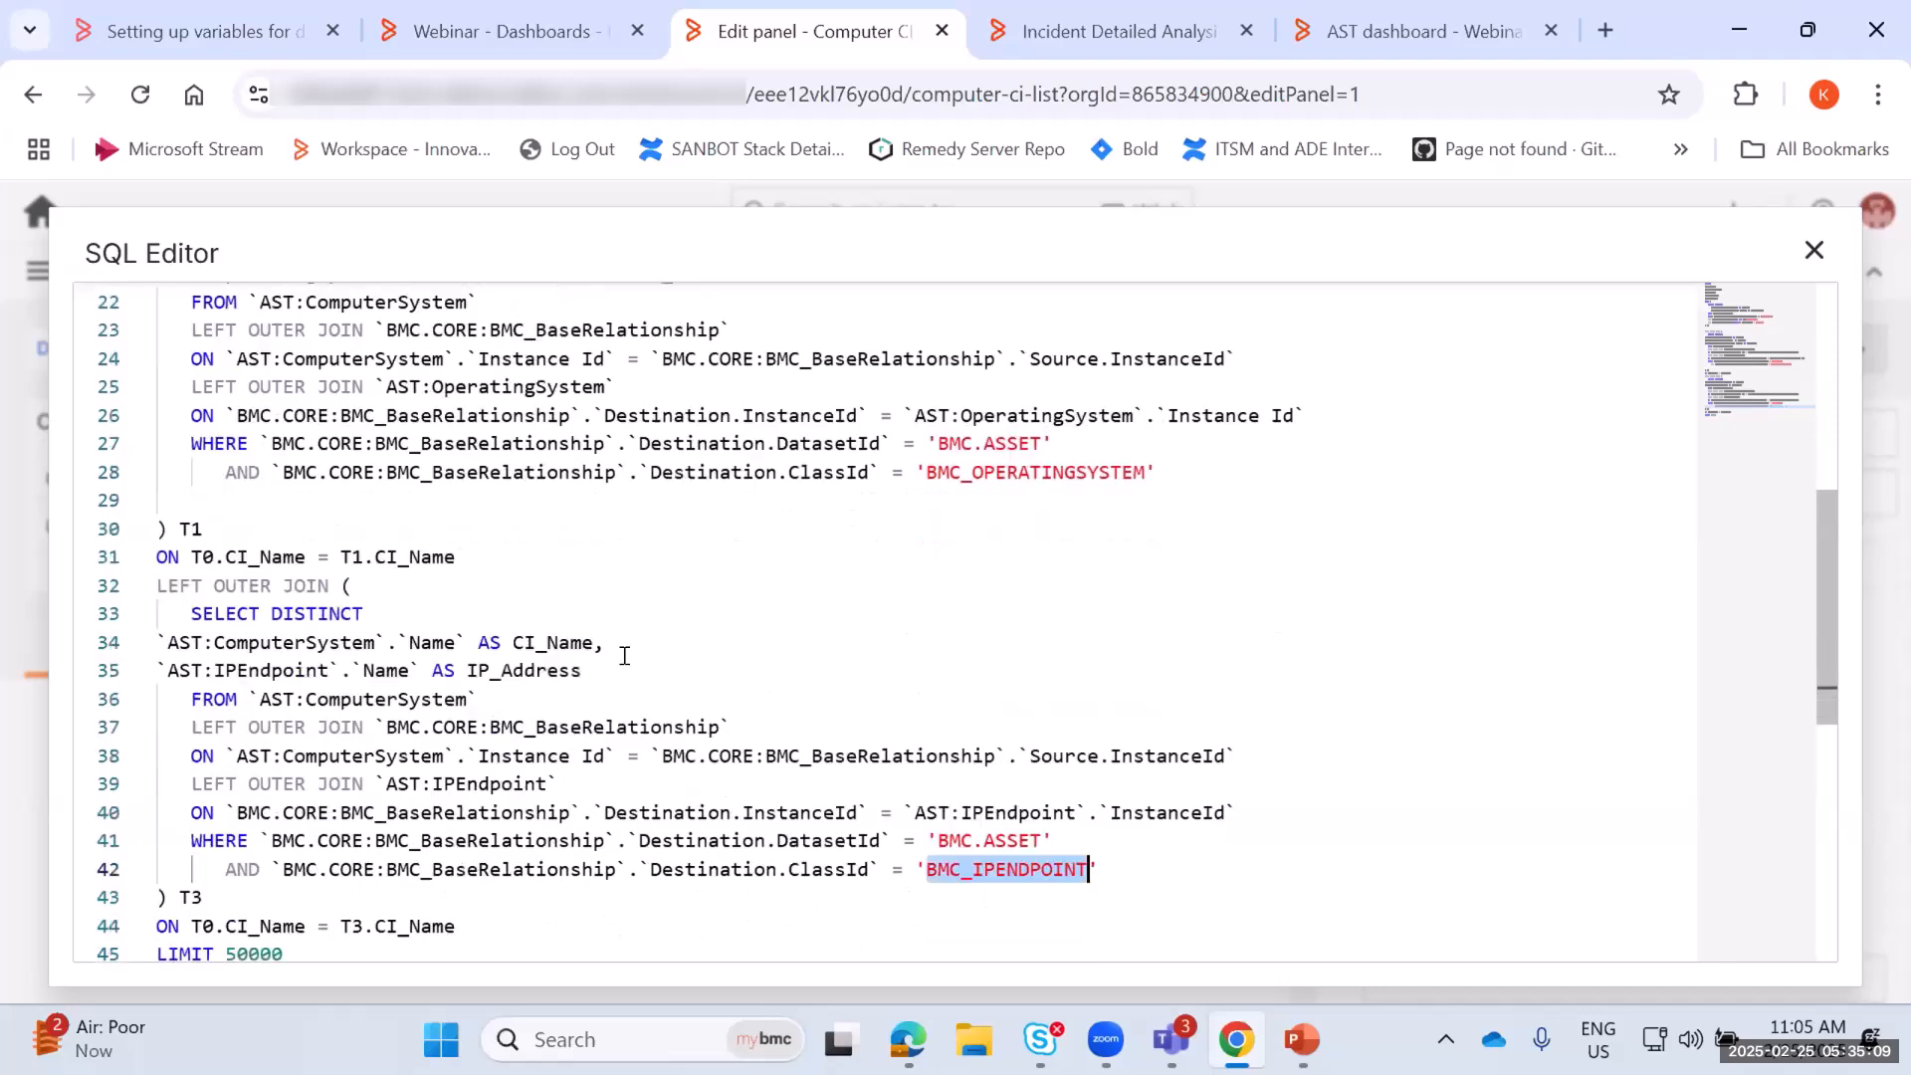
pyautogui.scroll(-2, 624, 656)
pyautogui.scroll(-1, 553, 665)
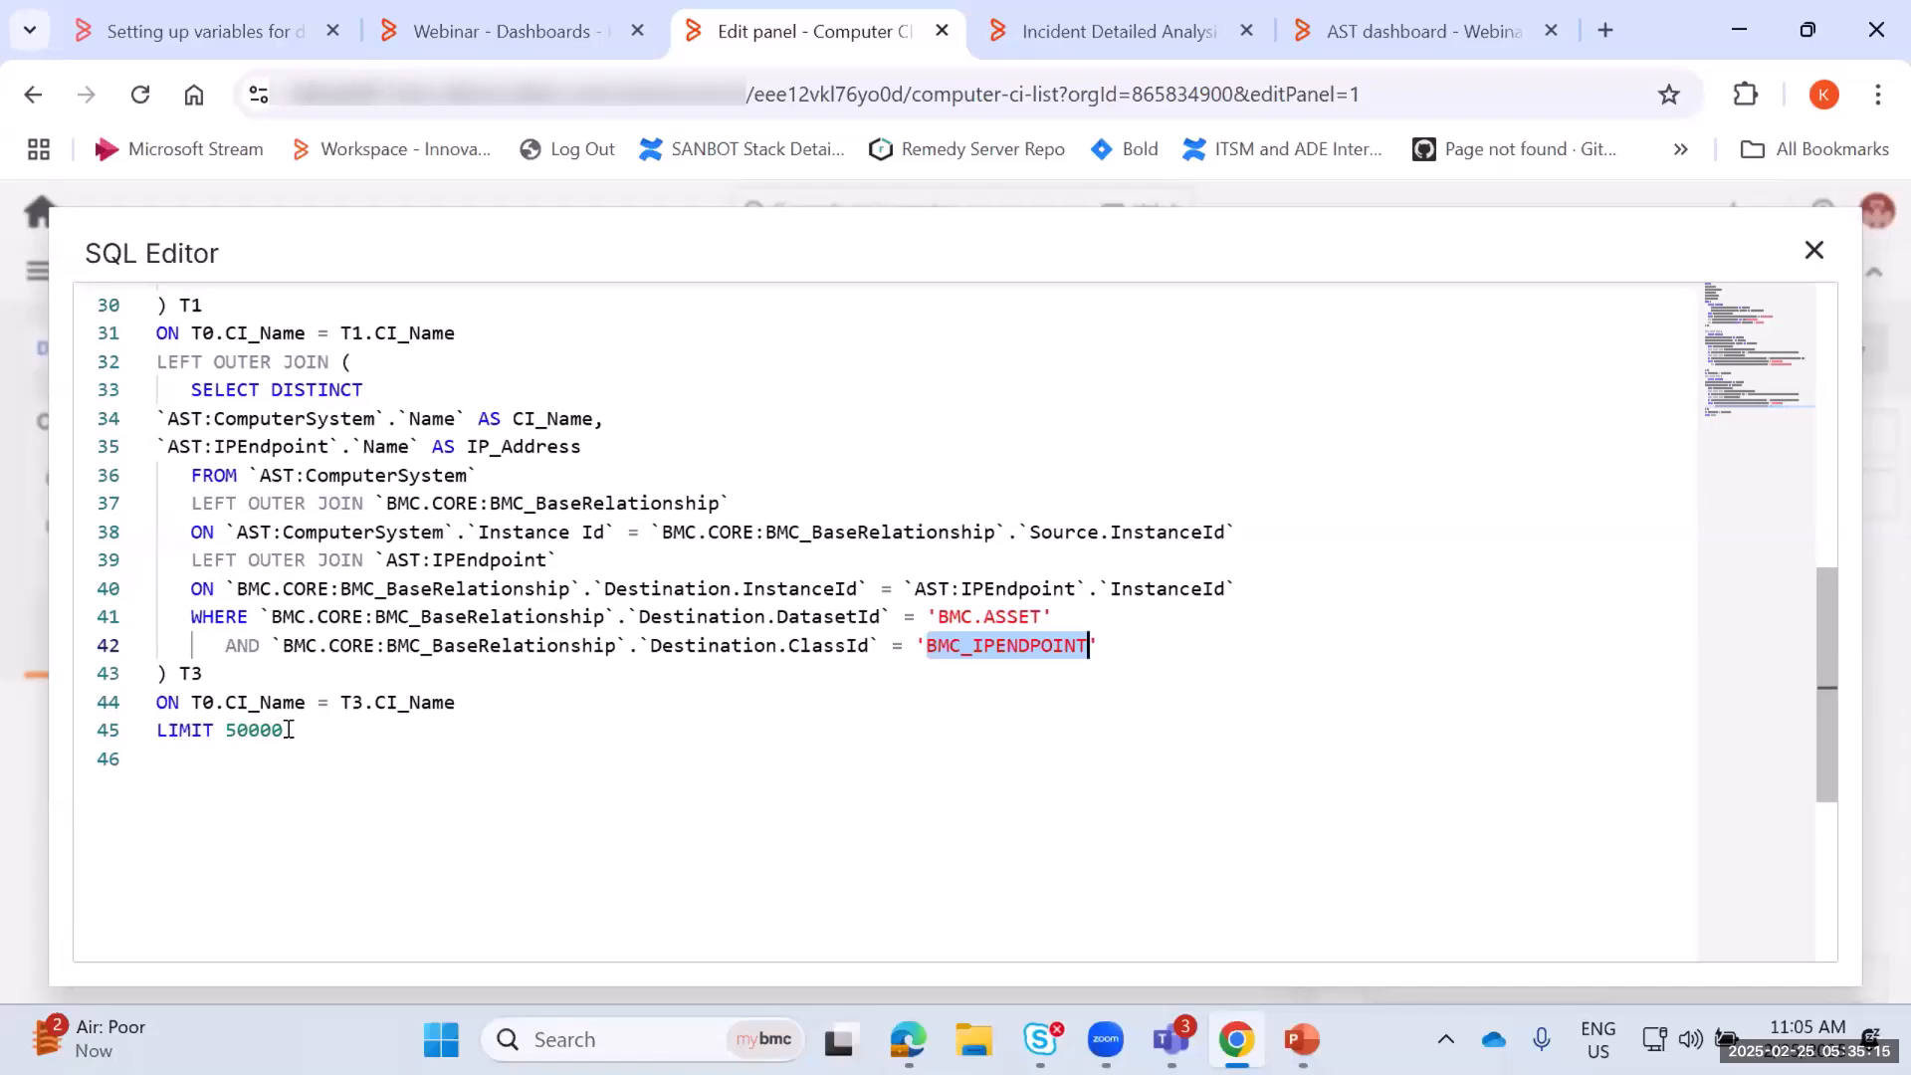
# Highlight the closing LIMIT 50000 clause, then close the SQL editor and discard the panel edit
pyautogui.moveTo(284, 732); pyautogui.dragTo(156, 729)
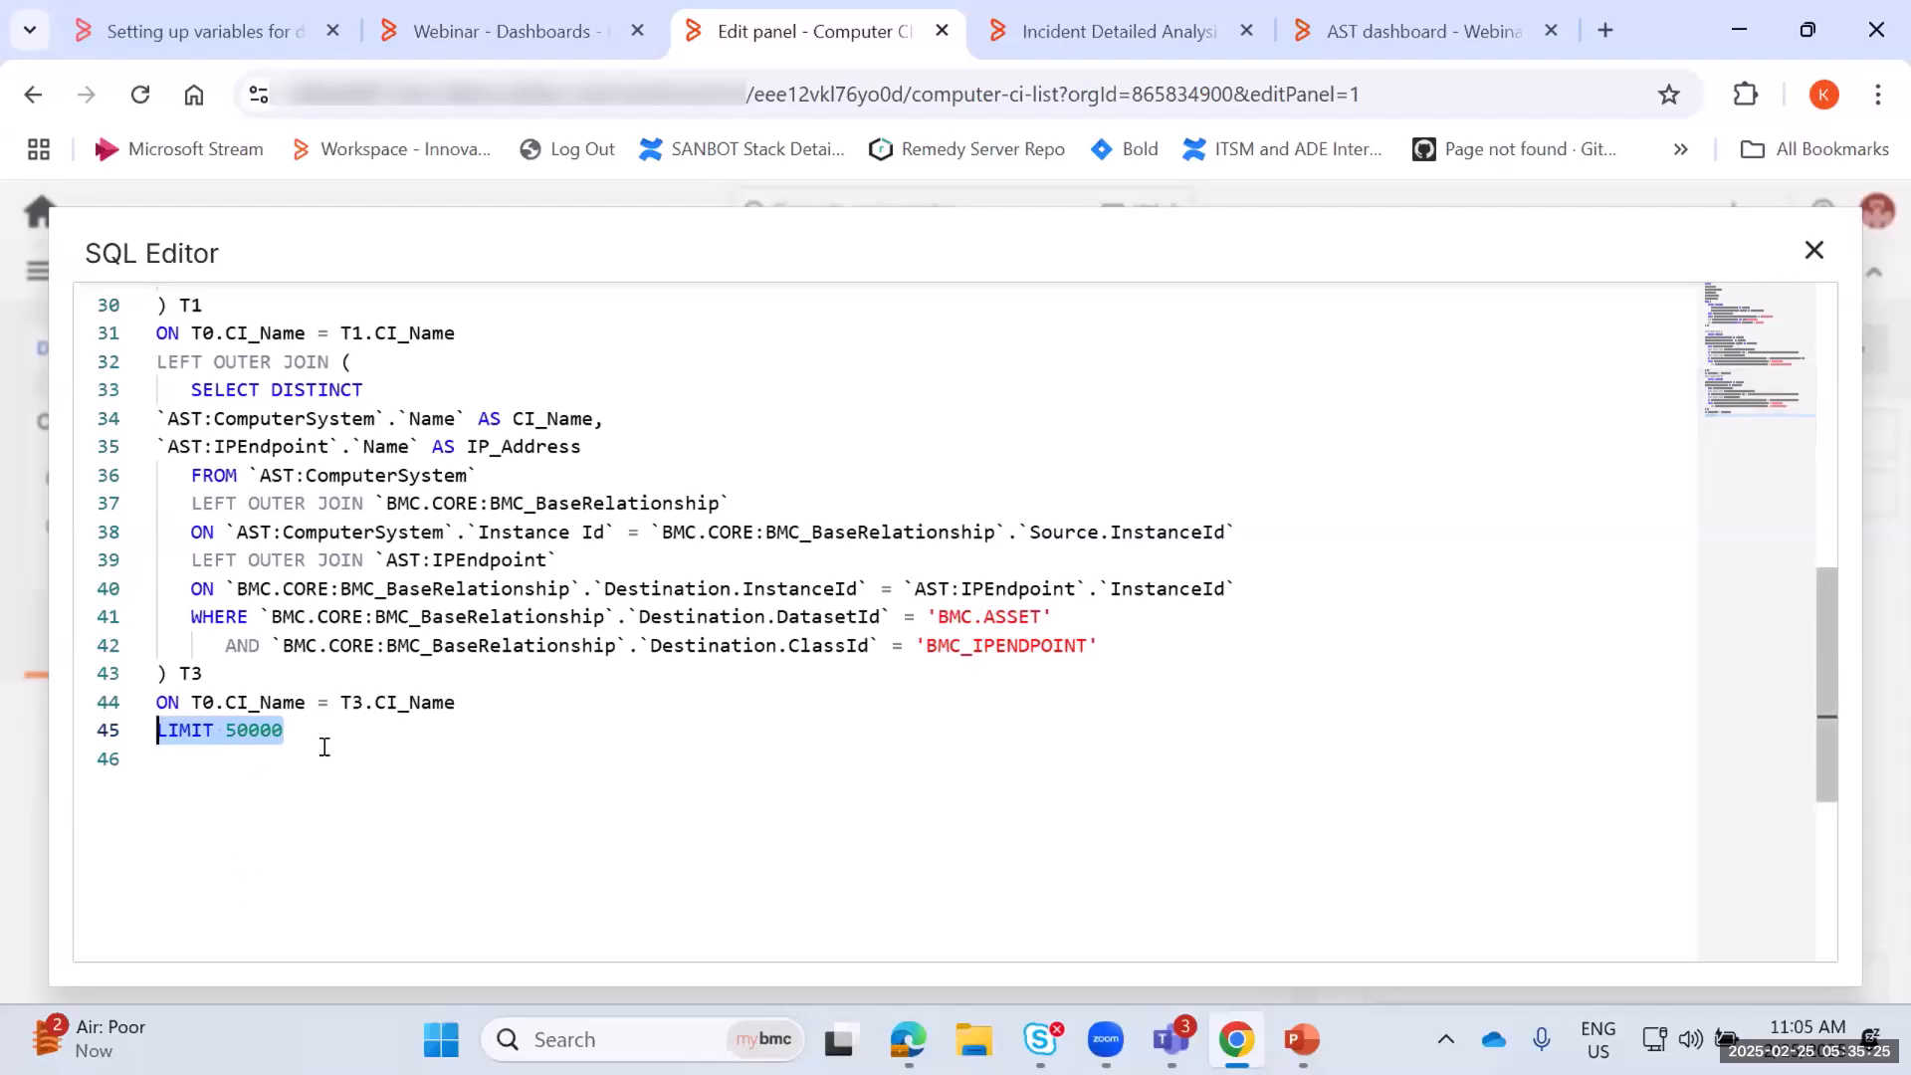
pyautogui.click(239, 792)
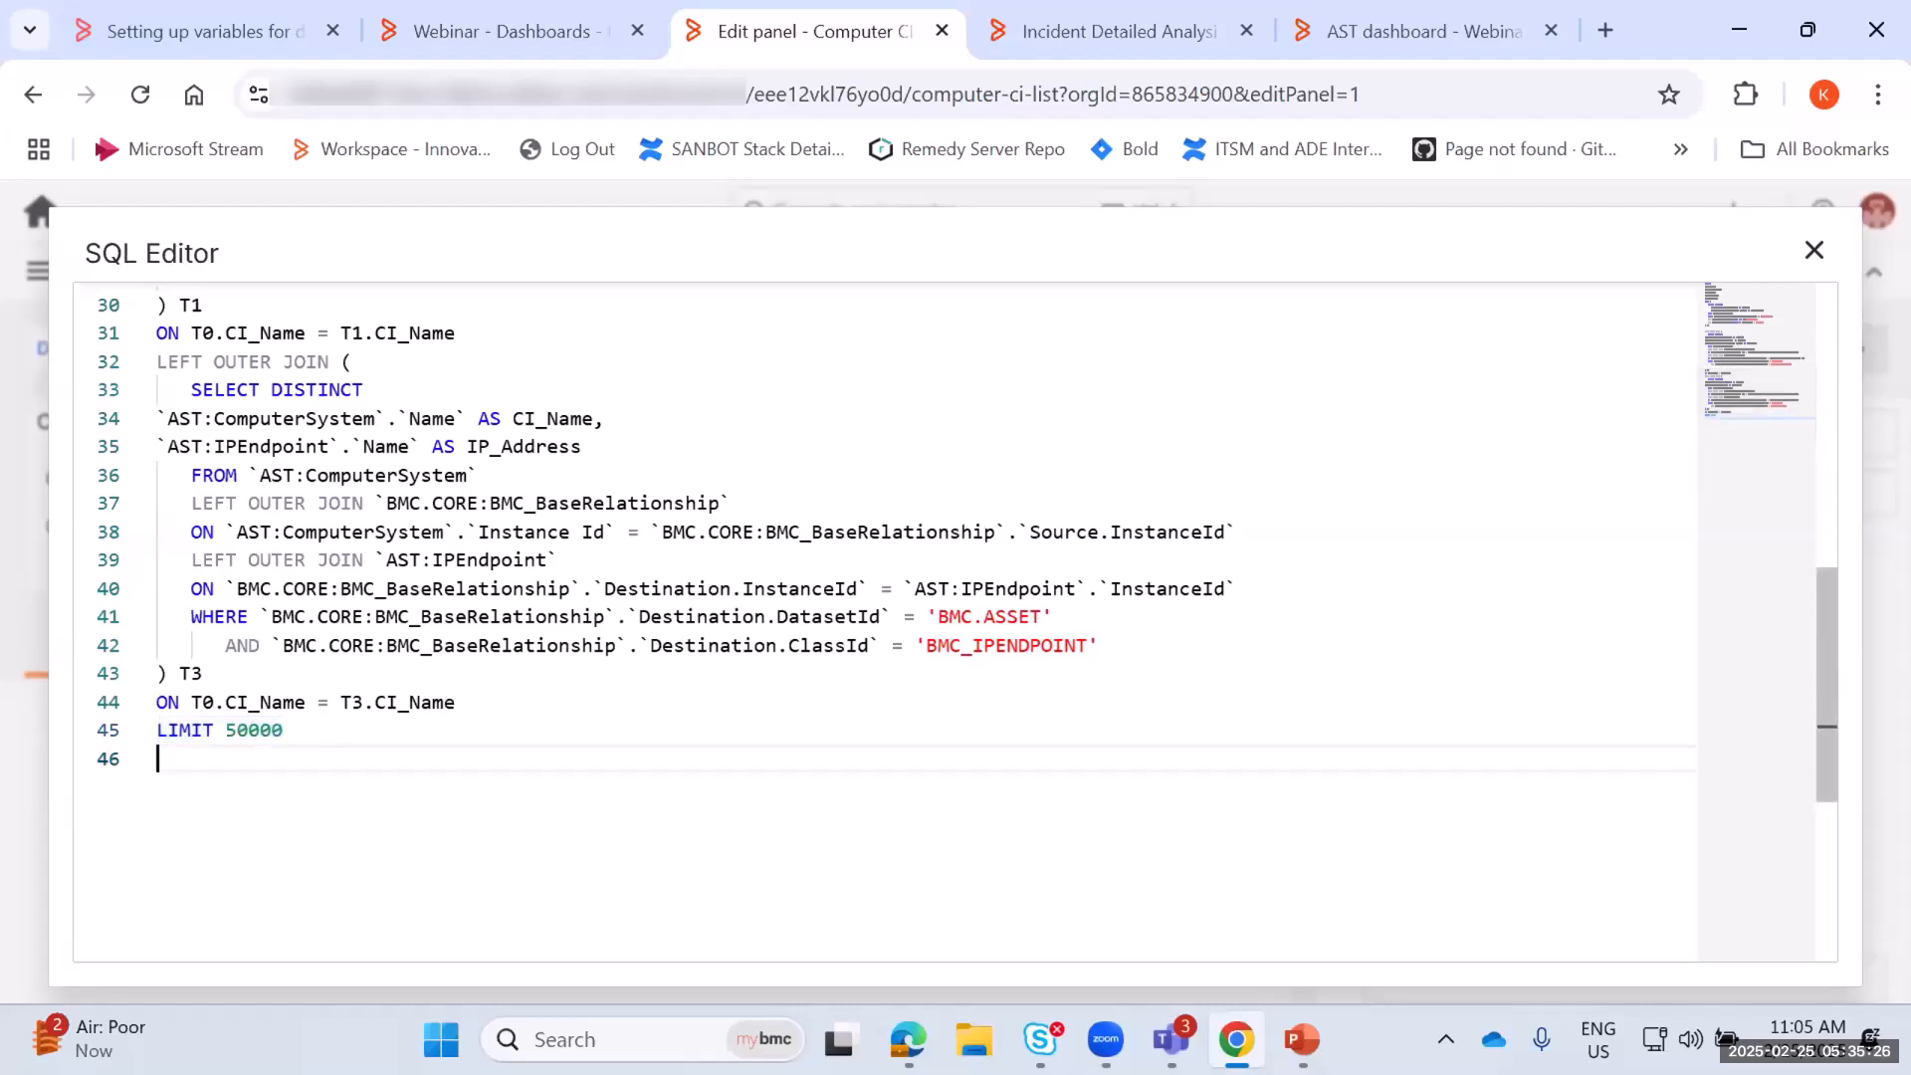
pyautogui.click(1813, 251)
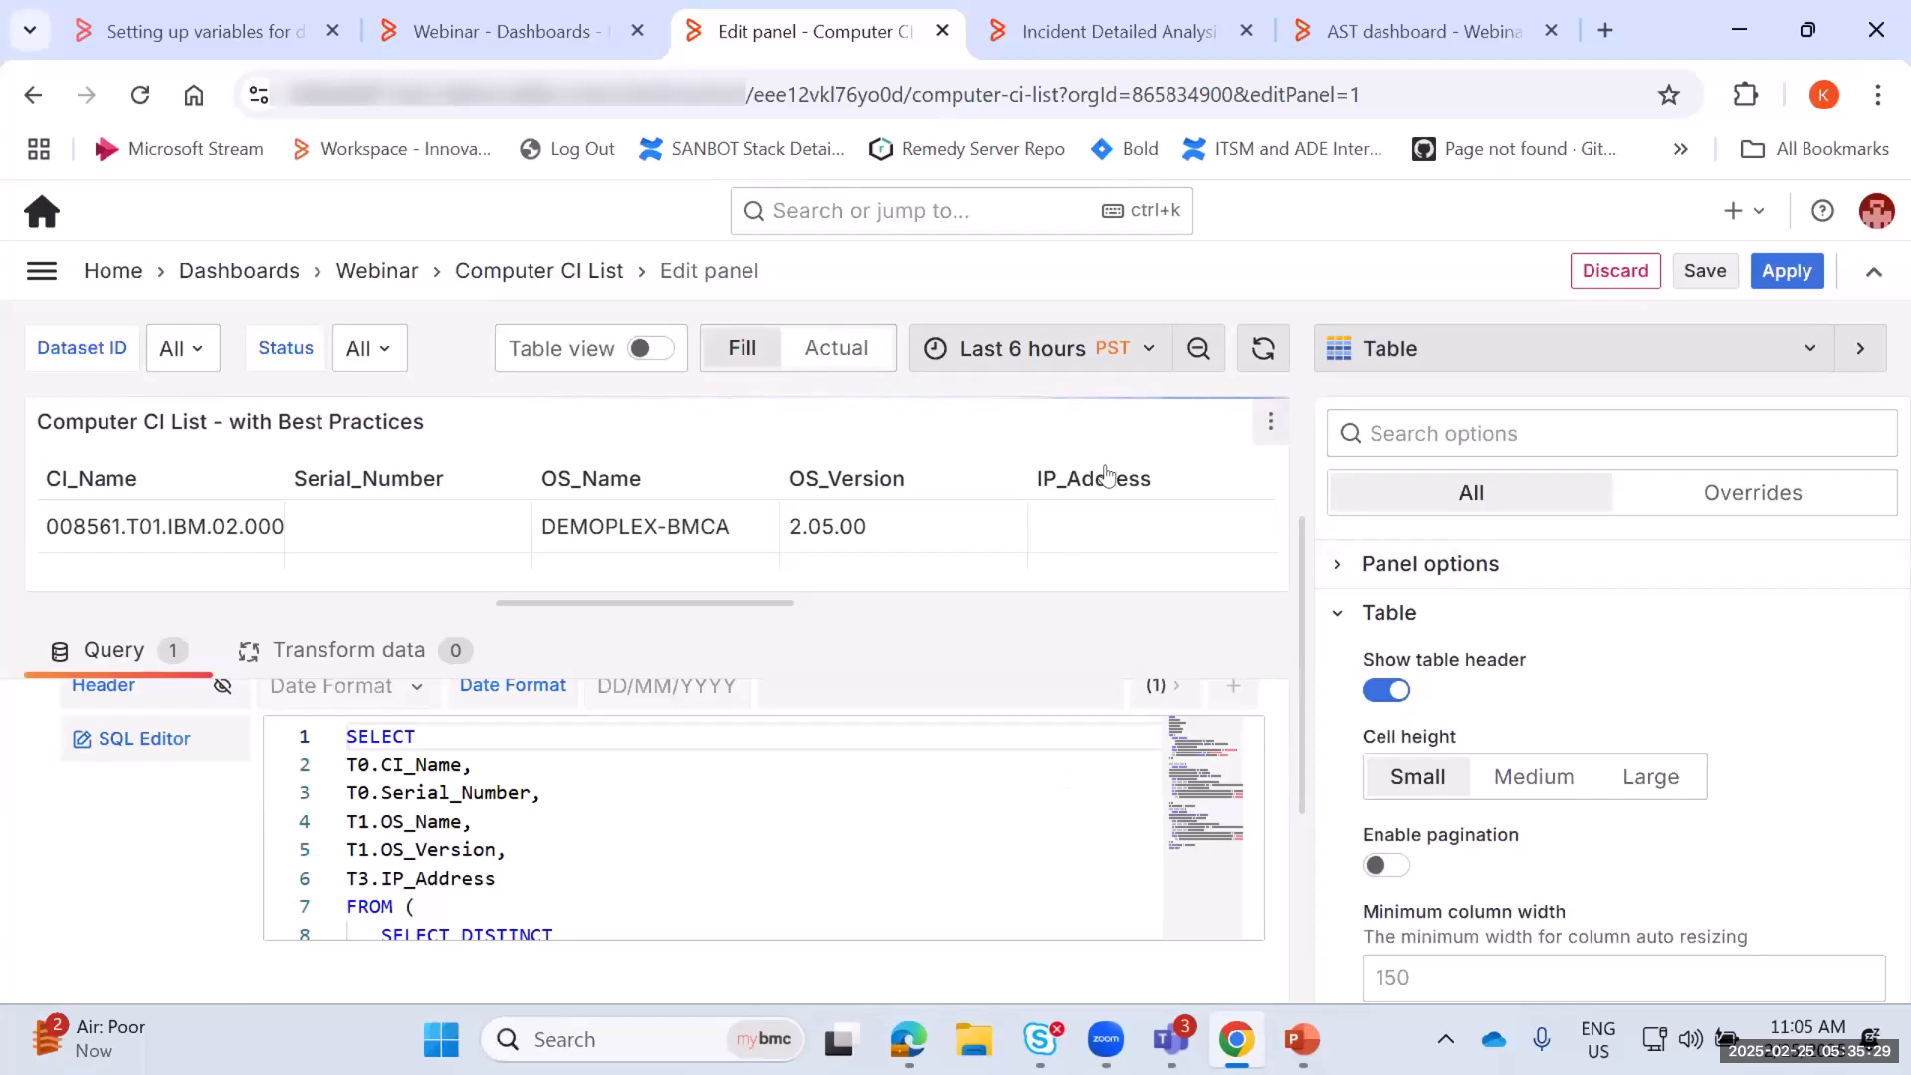
pyautogui.click(1617, 271)
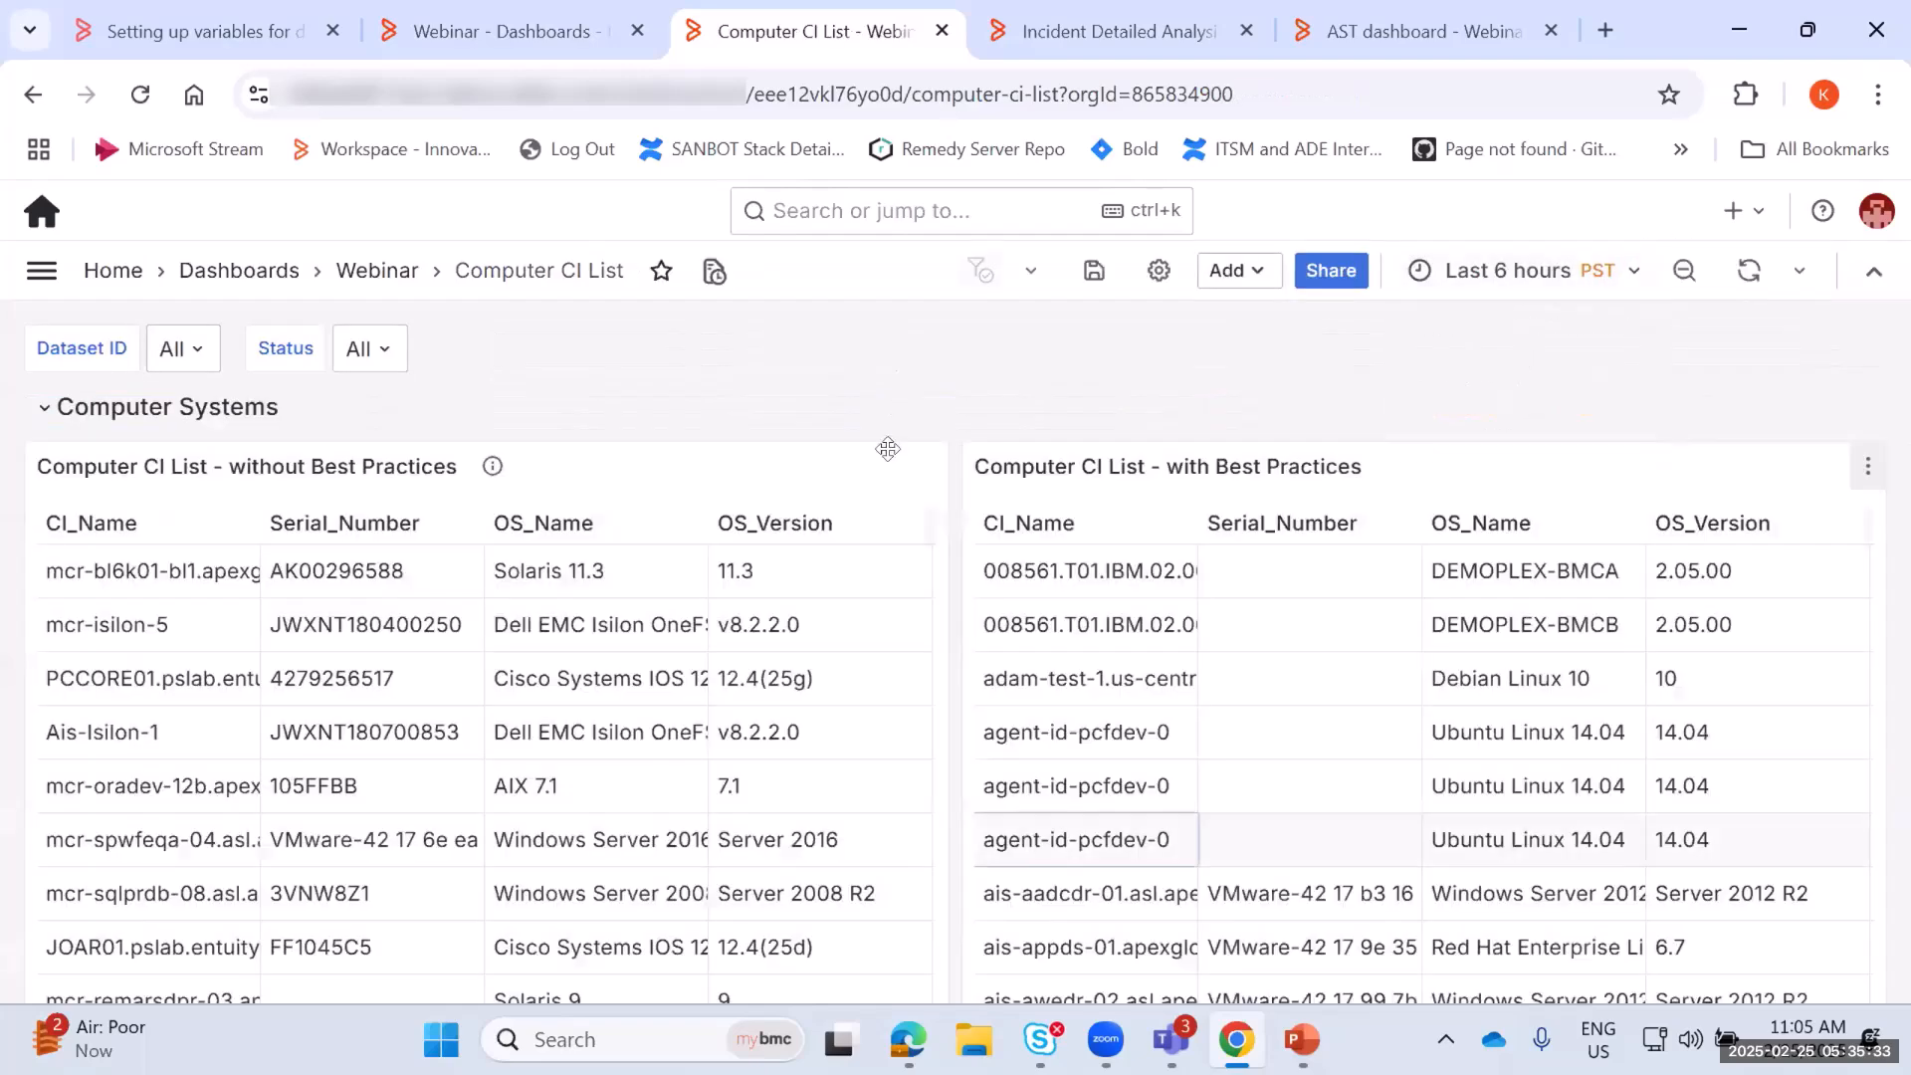
# Inspect the query statistics of the "Computer CI List - without Best Practices" panel for the total request time
pyautogui.click(924, 467)
pyautogui.moveTo(822, 745)
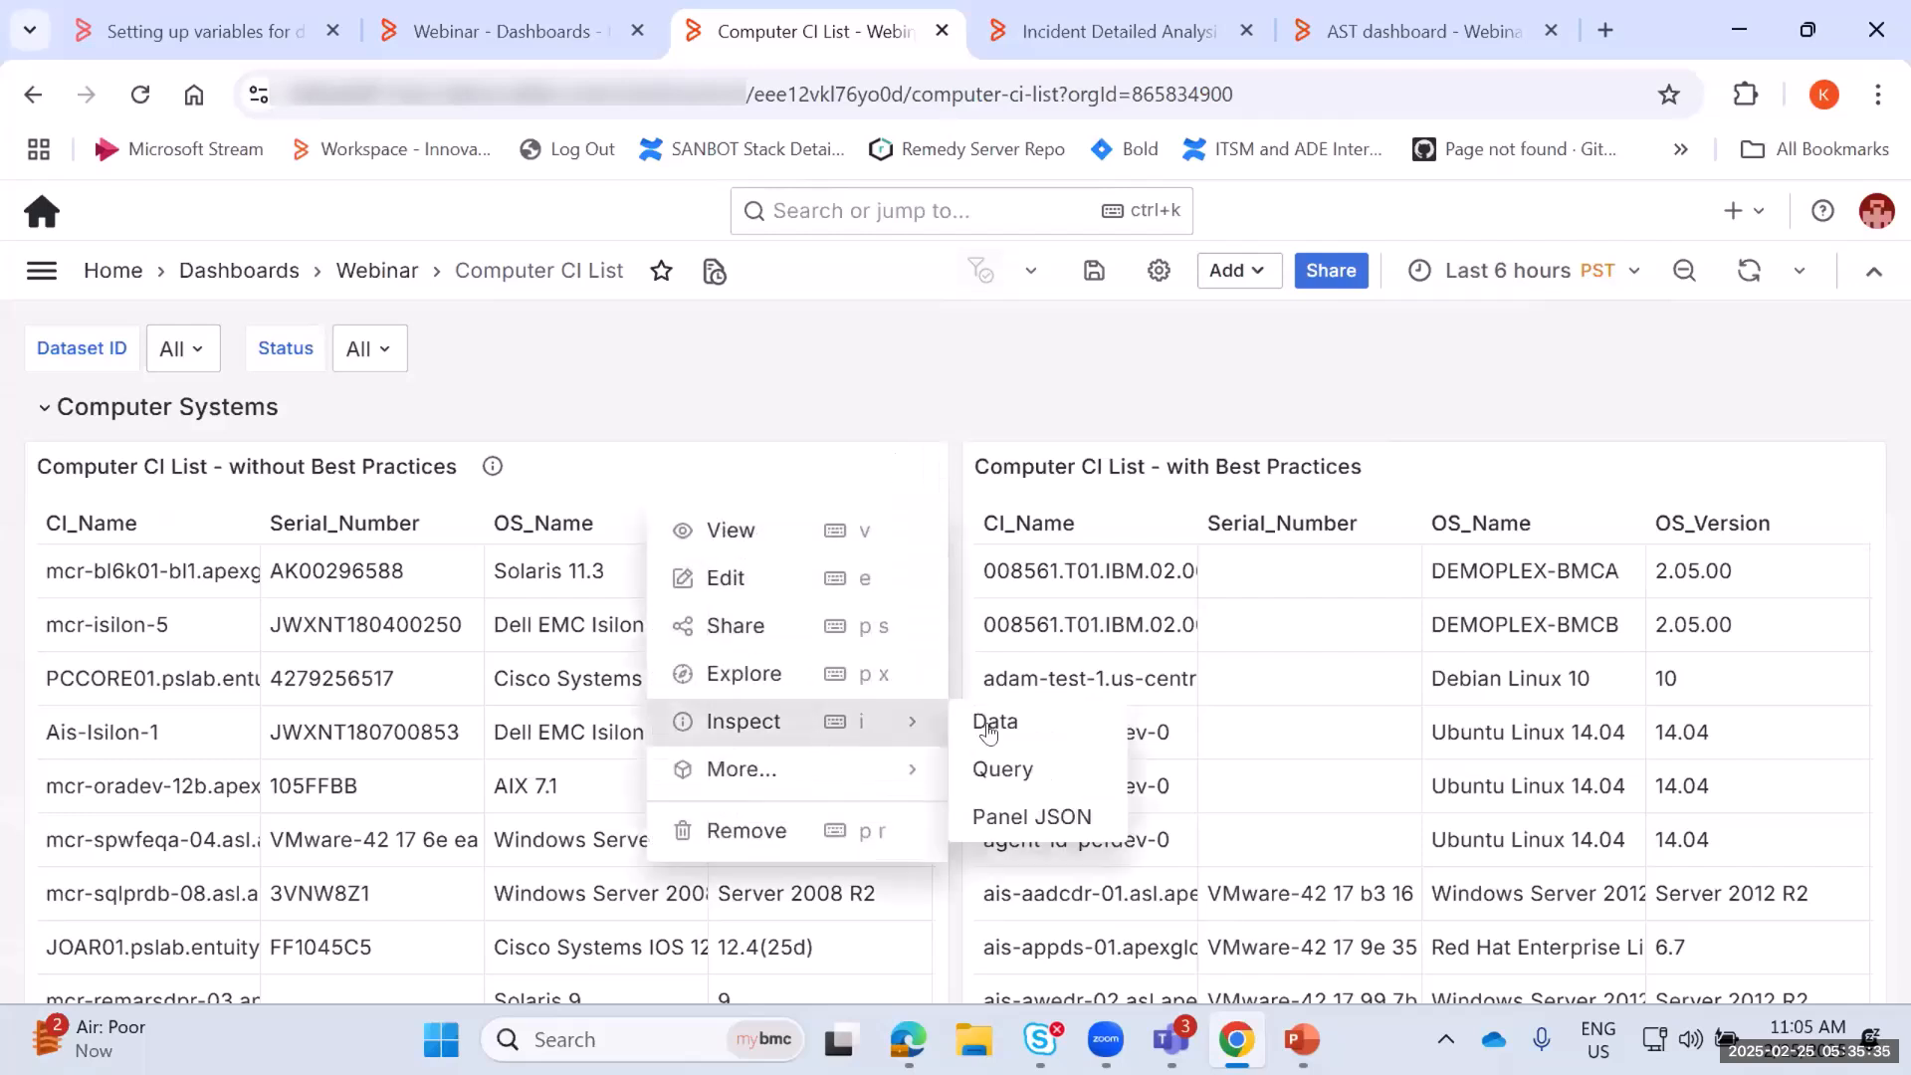
pyautogui.click(1058, 716)
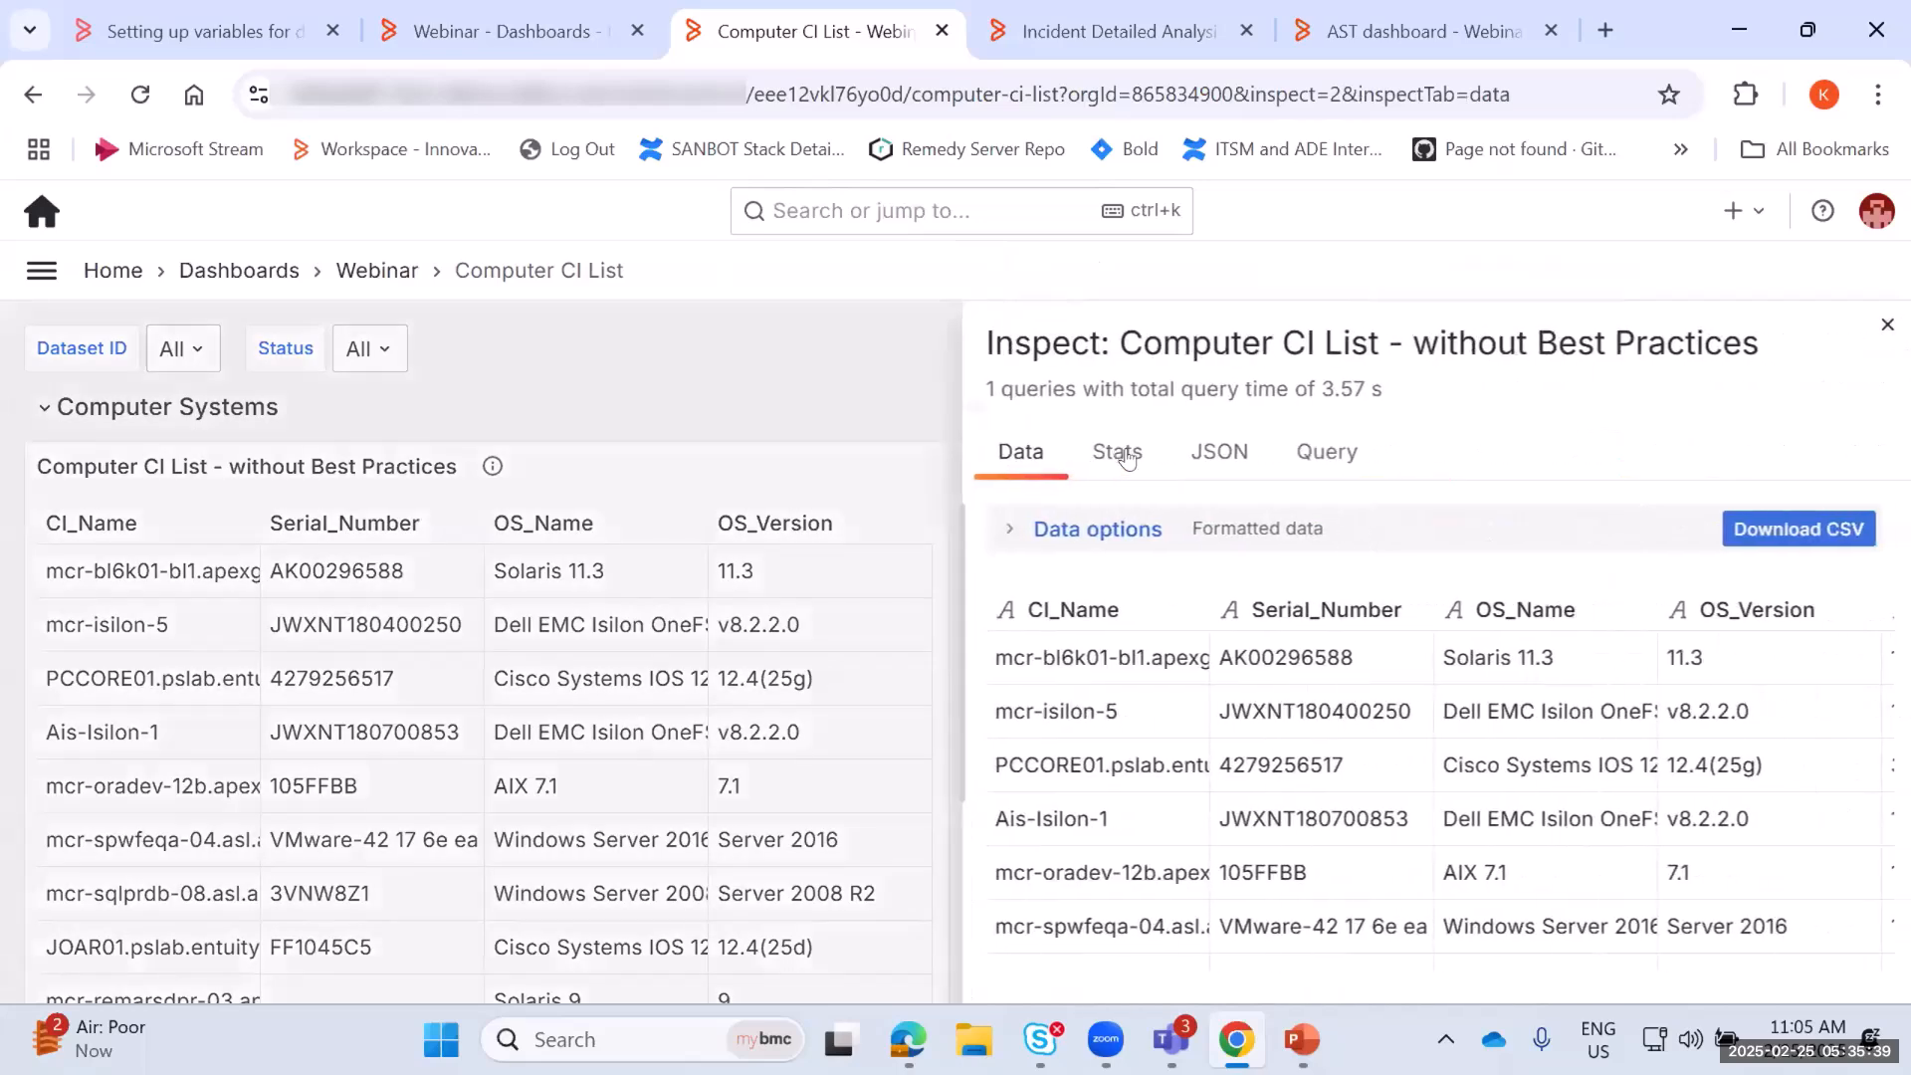
pyautogui.click(1110, 451)
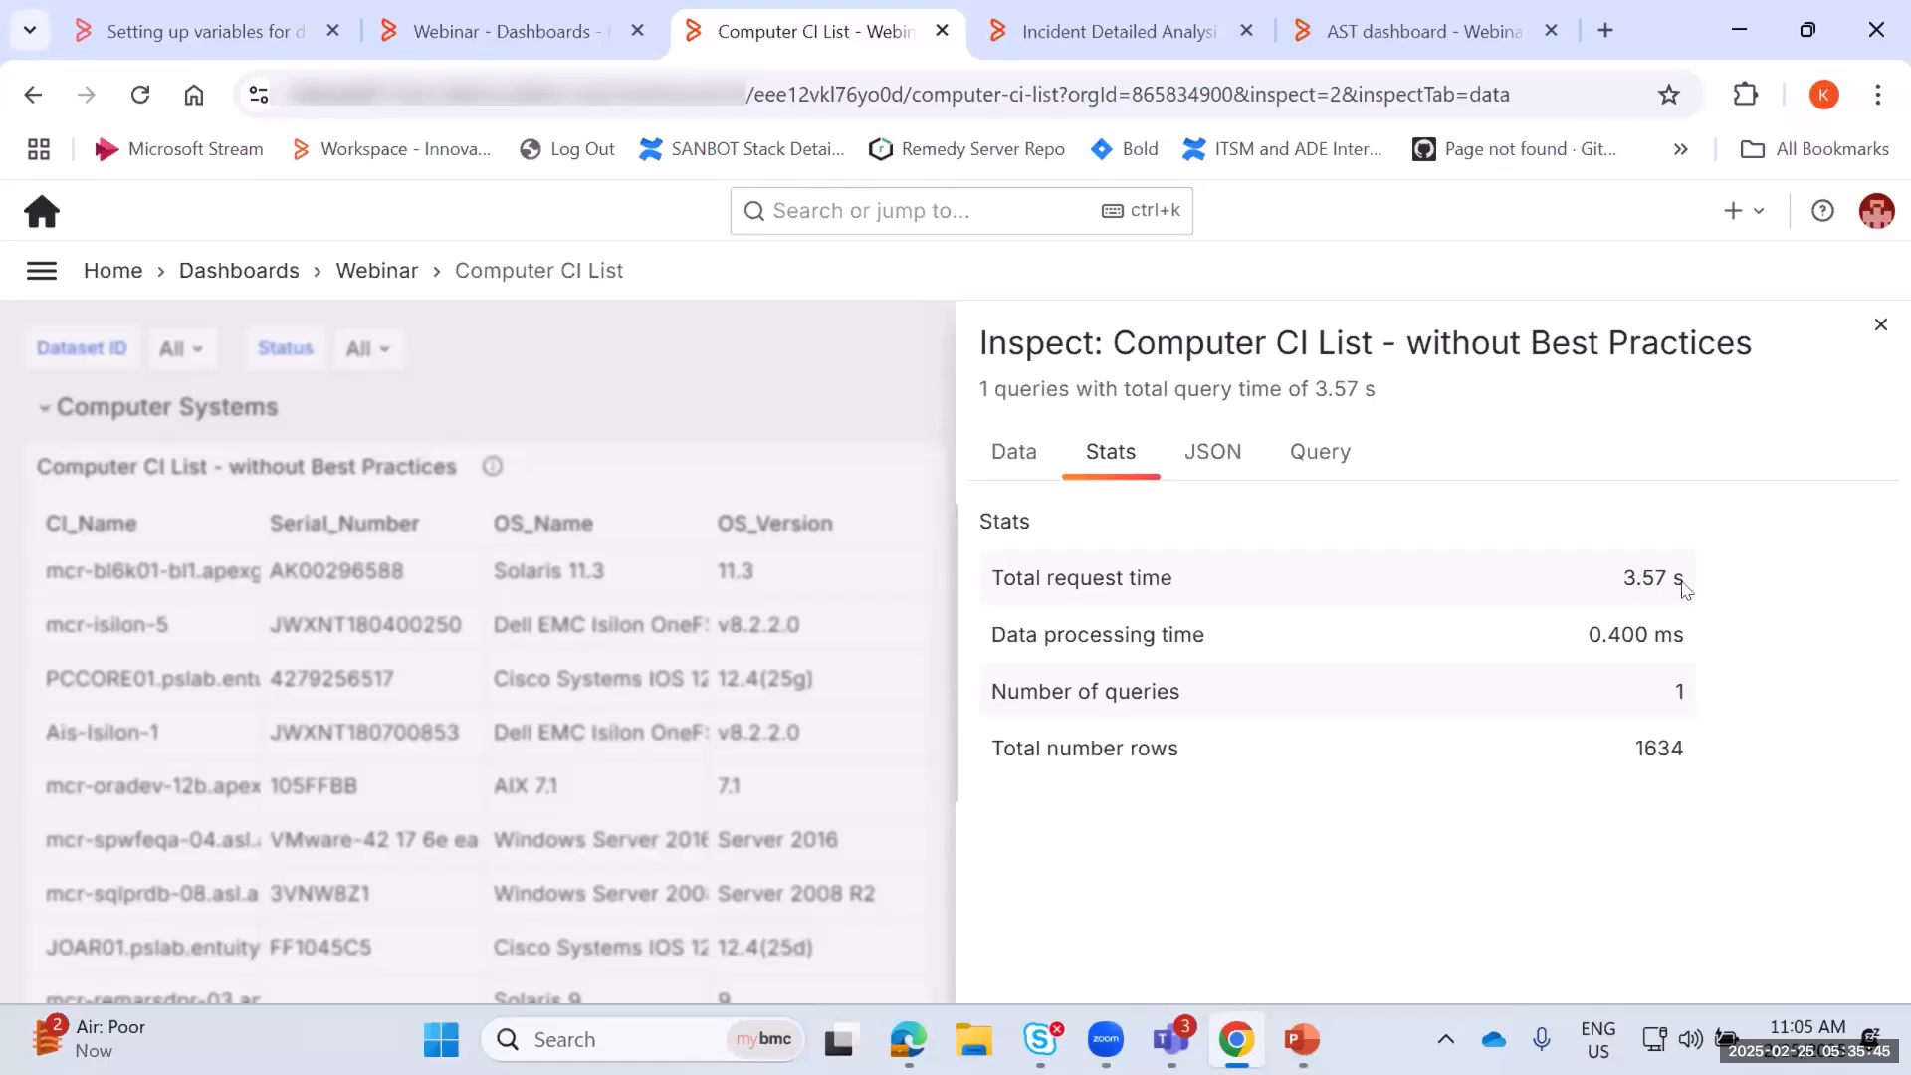
pyautogui.click(1880, 325)
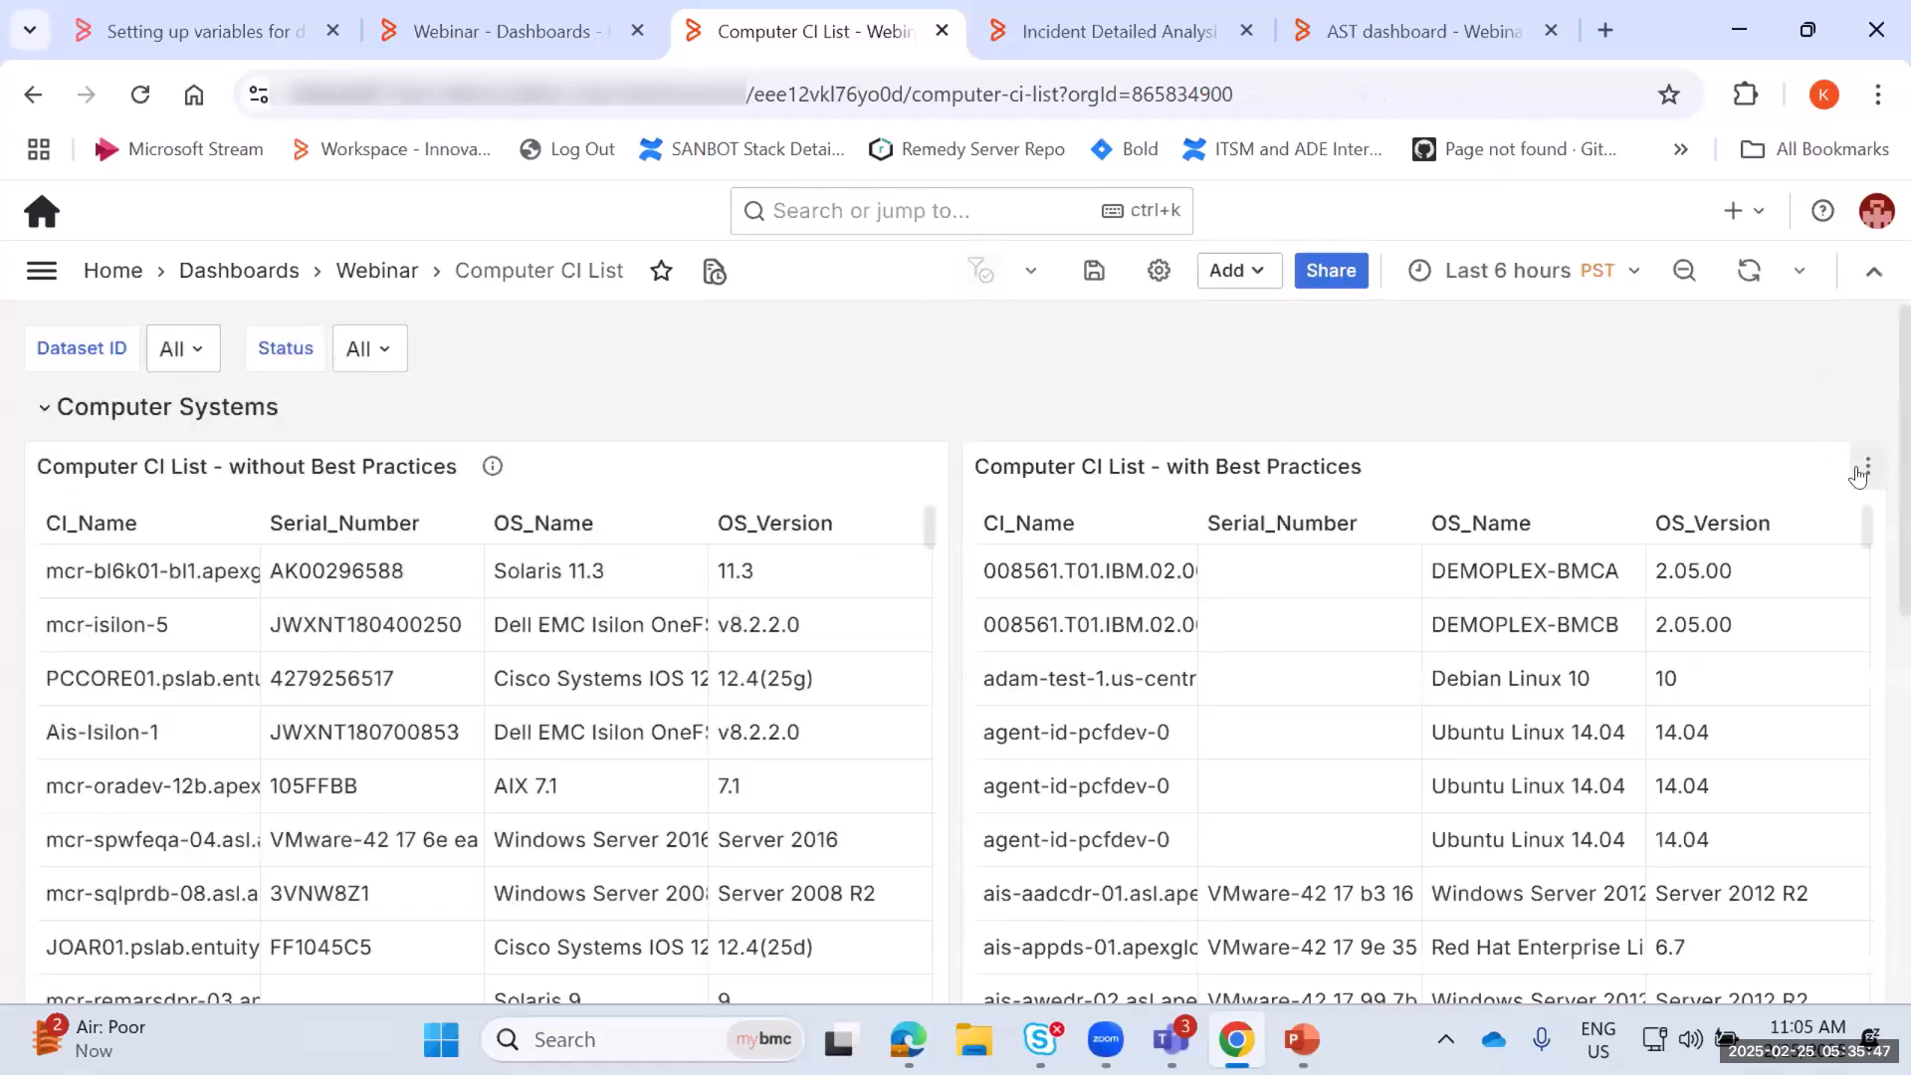
# Inspect the data of the "Computer CI List - with Best Practices" panel and check its total query time
pyautogui.click(1868, 466)
pyautogui.moveTo(1692, 725)
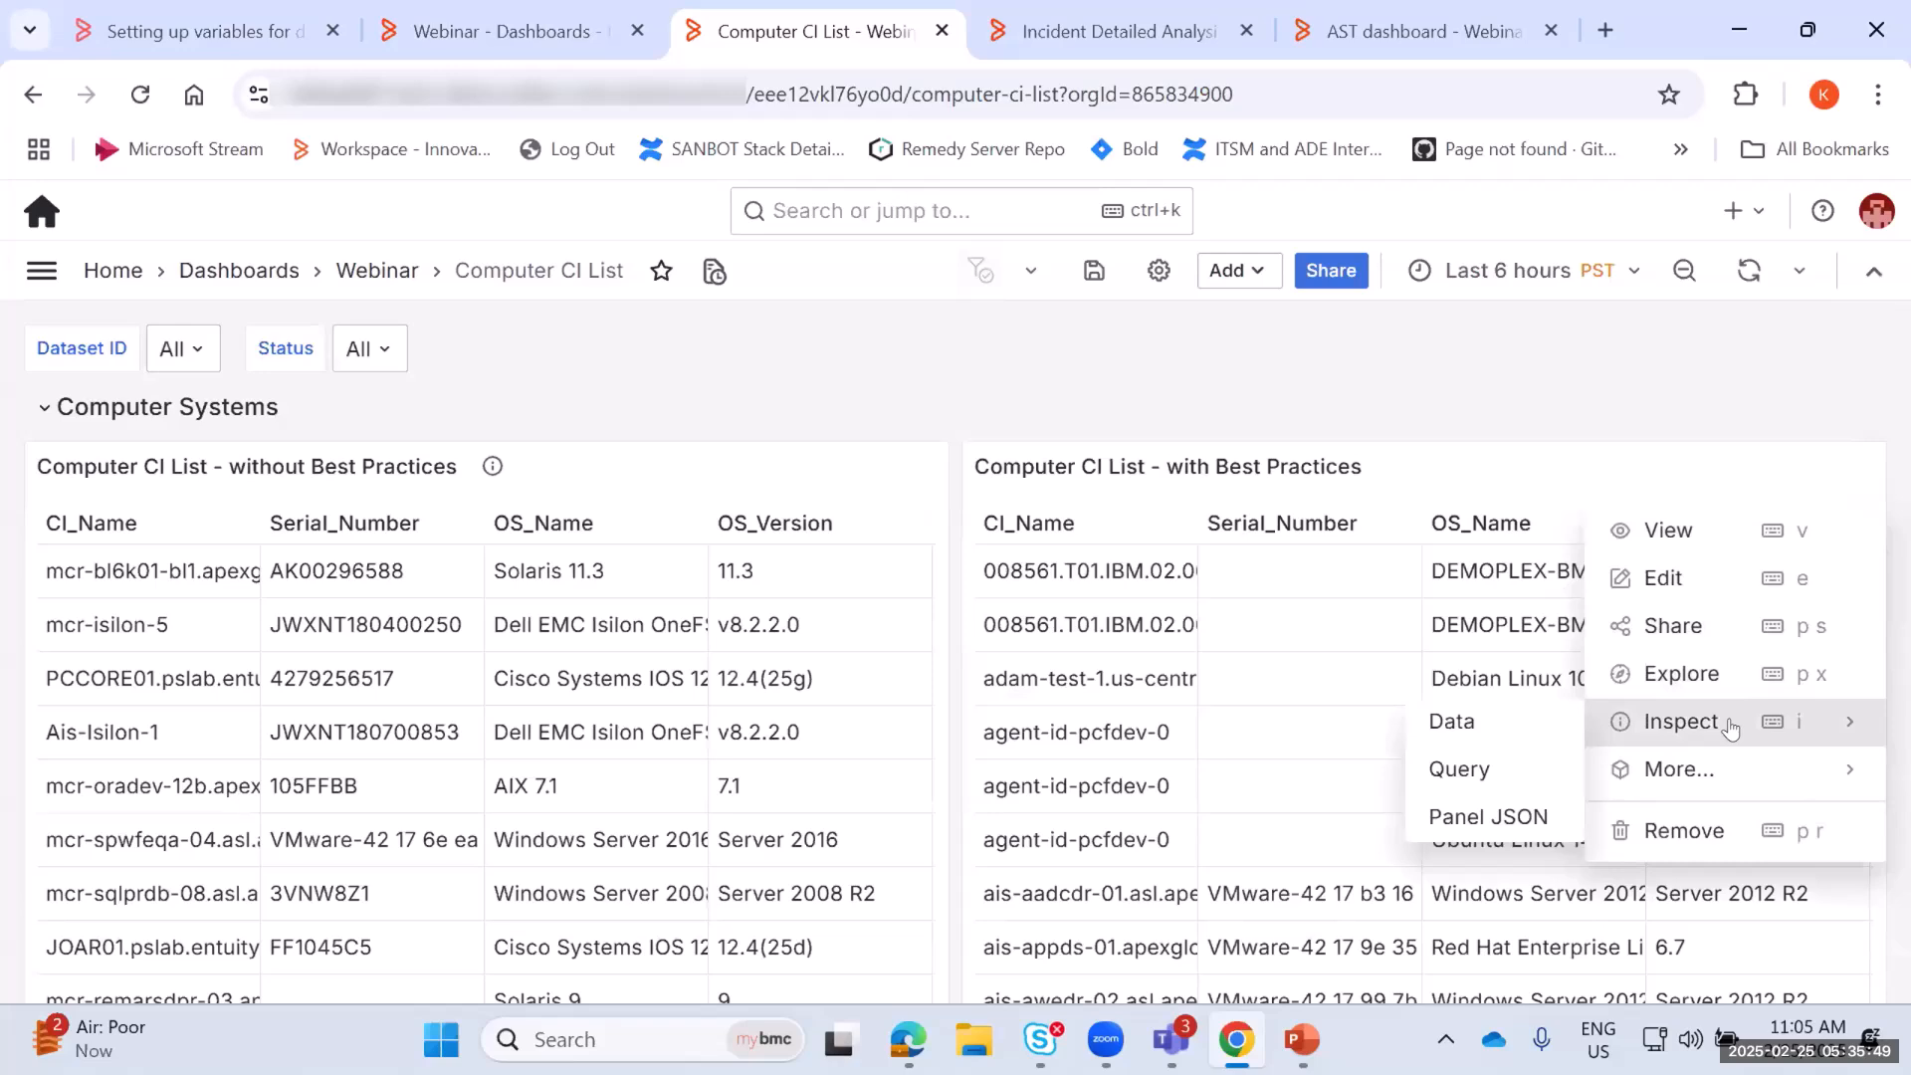
pyautogui.click(1514, 724)
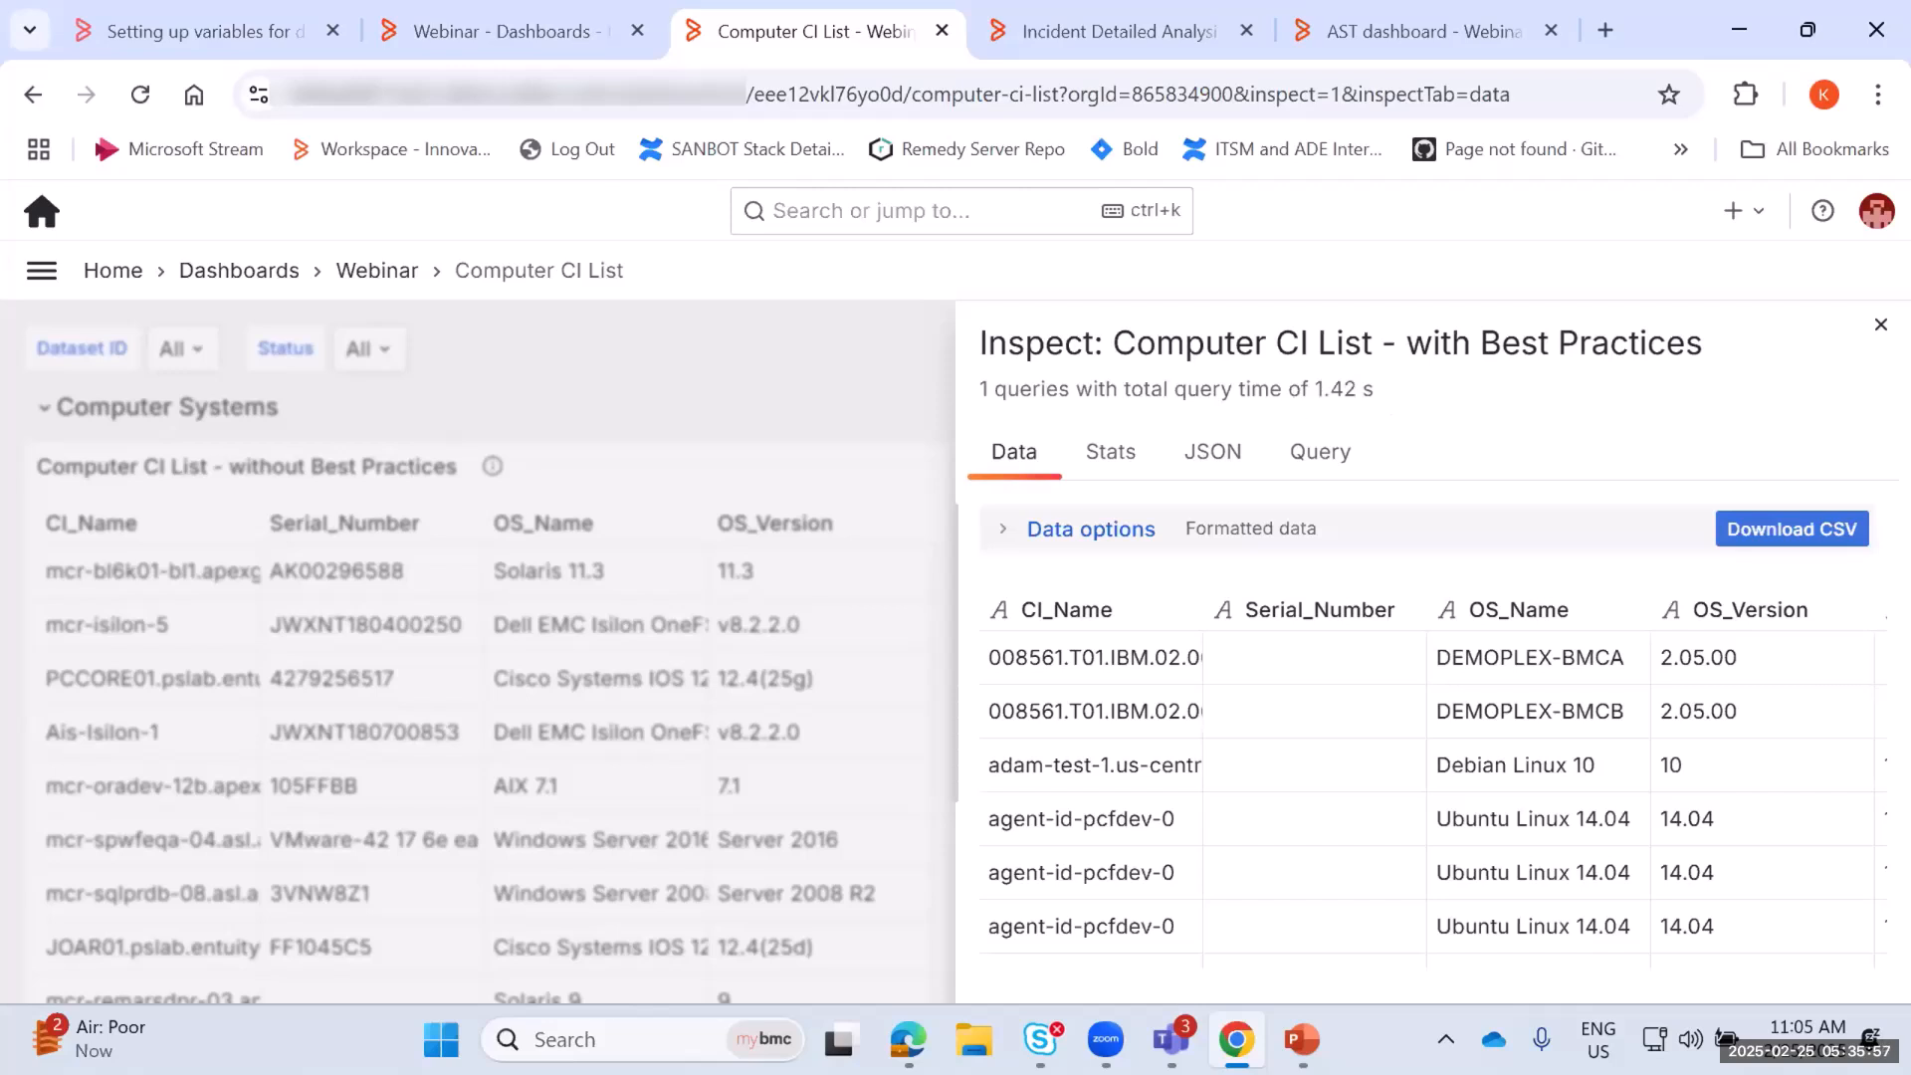
pyautogui.click(1880, 326)
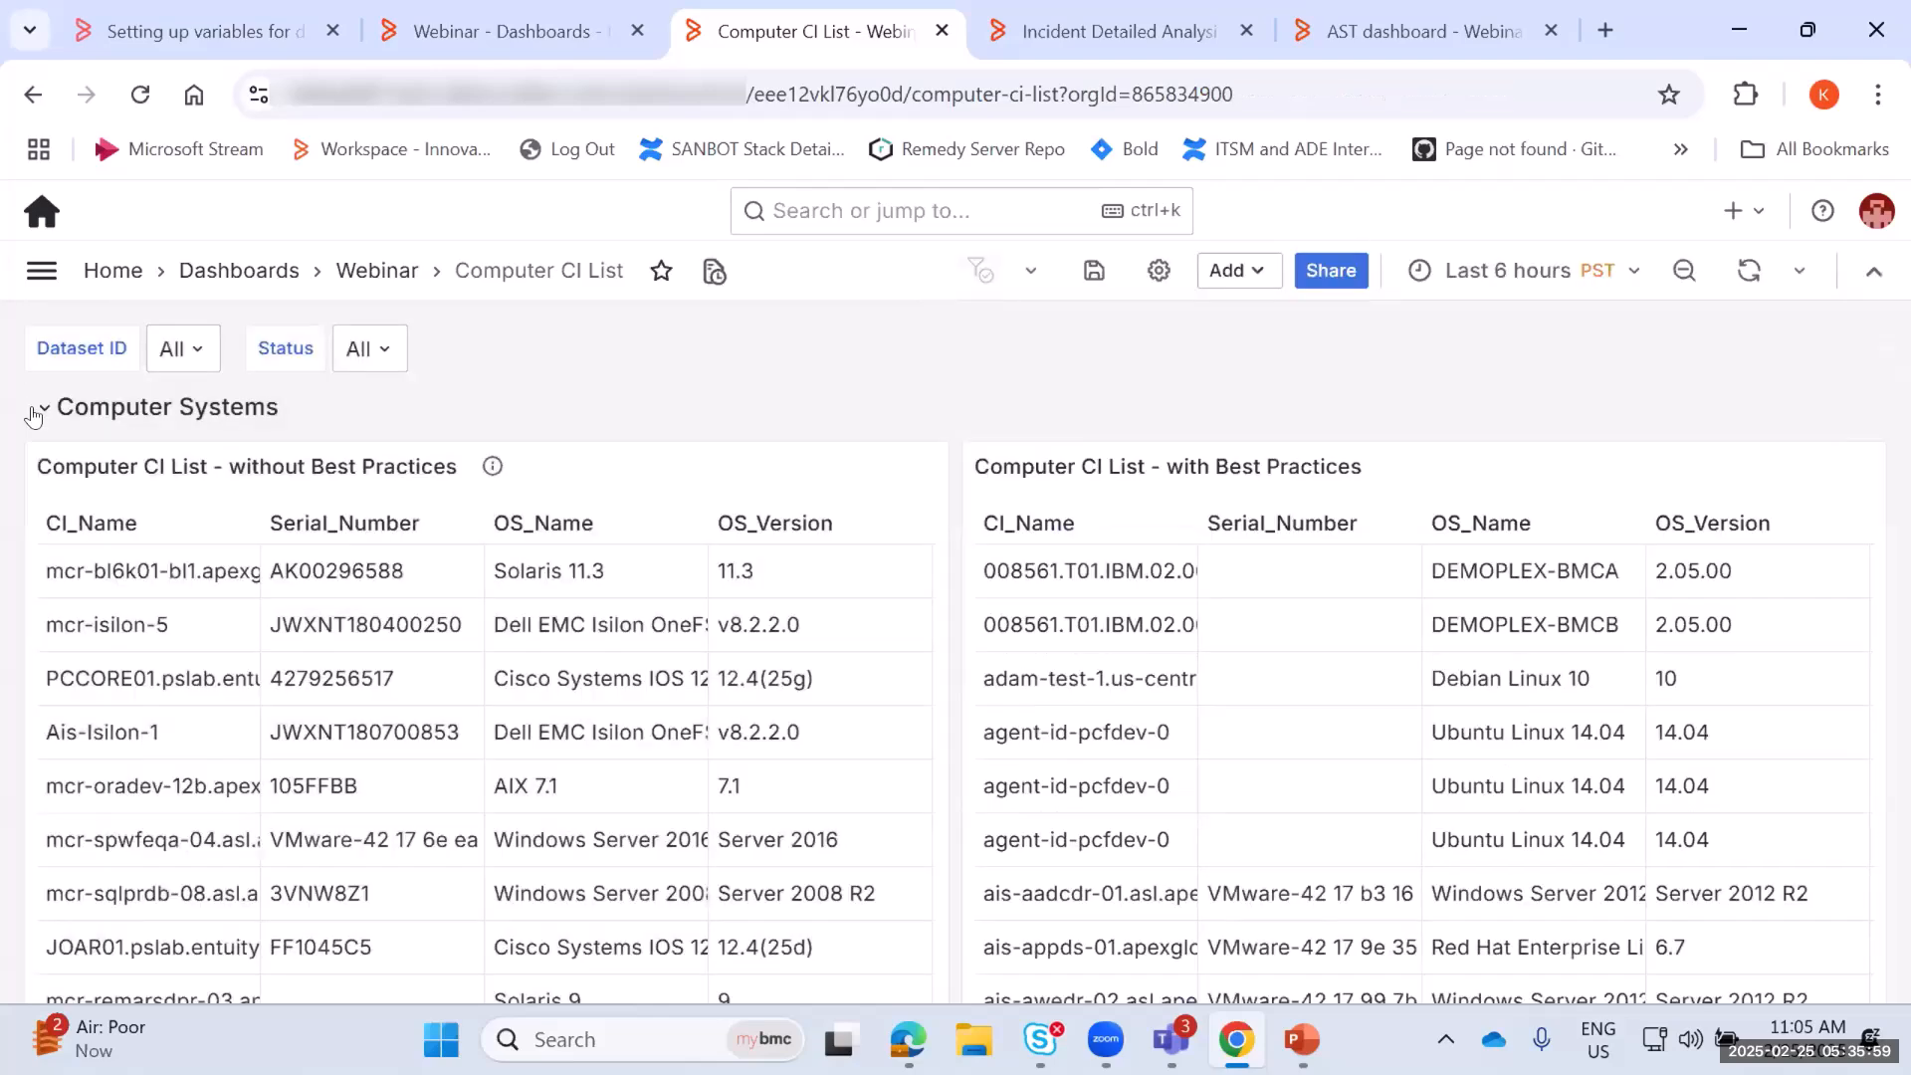
# Collapse the Computer Systems row, review the SQL query of "All CMDB Computers + Printers - without Best Practices", and discard the panel edit
pyautogui.click(43, 408)
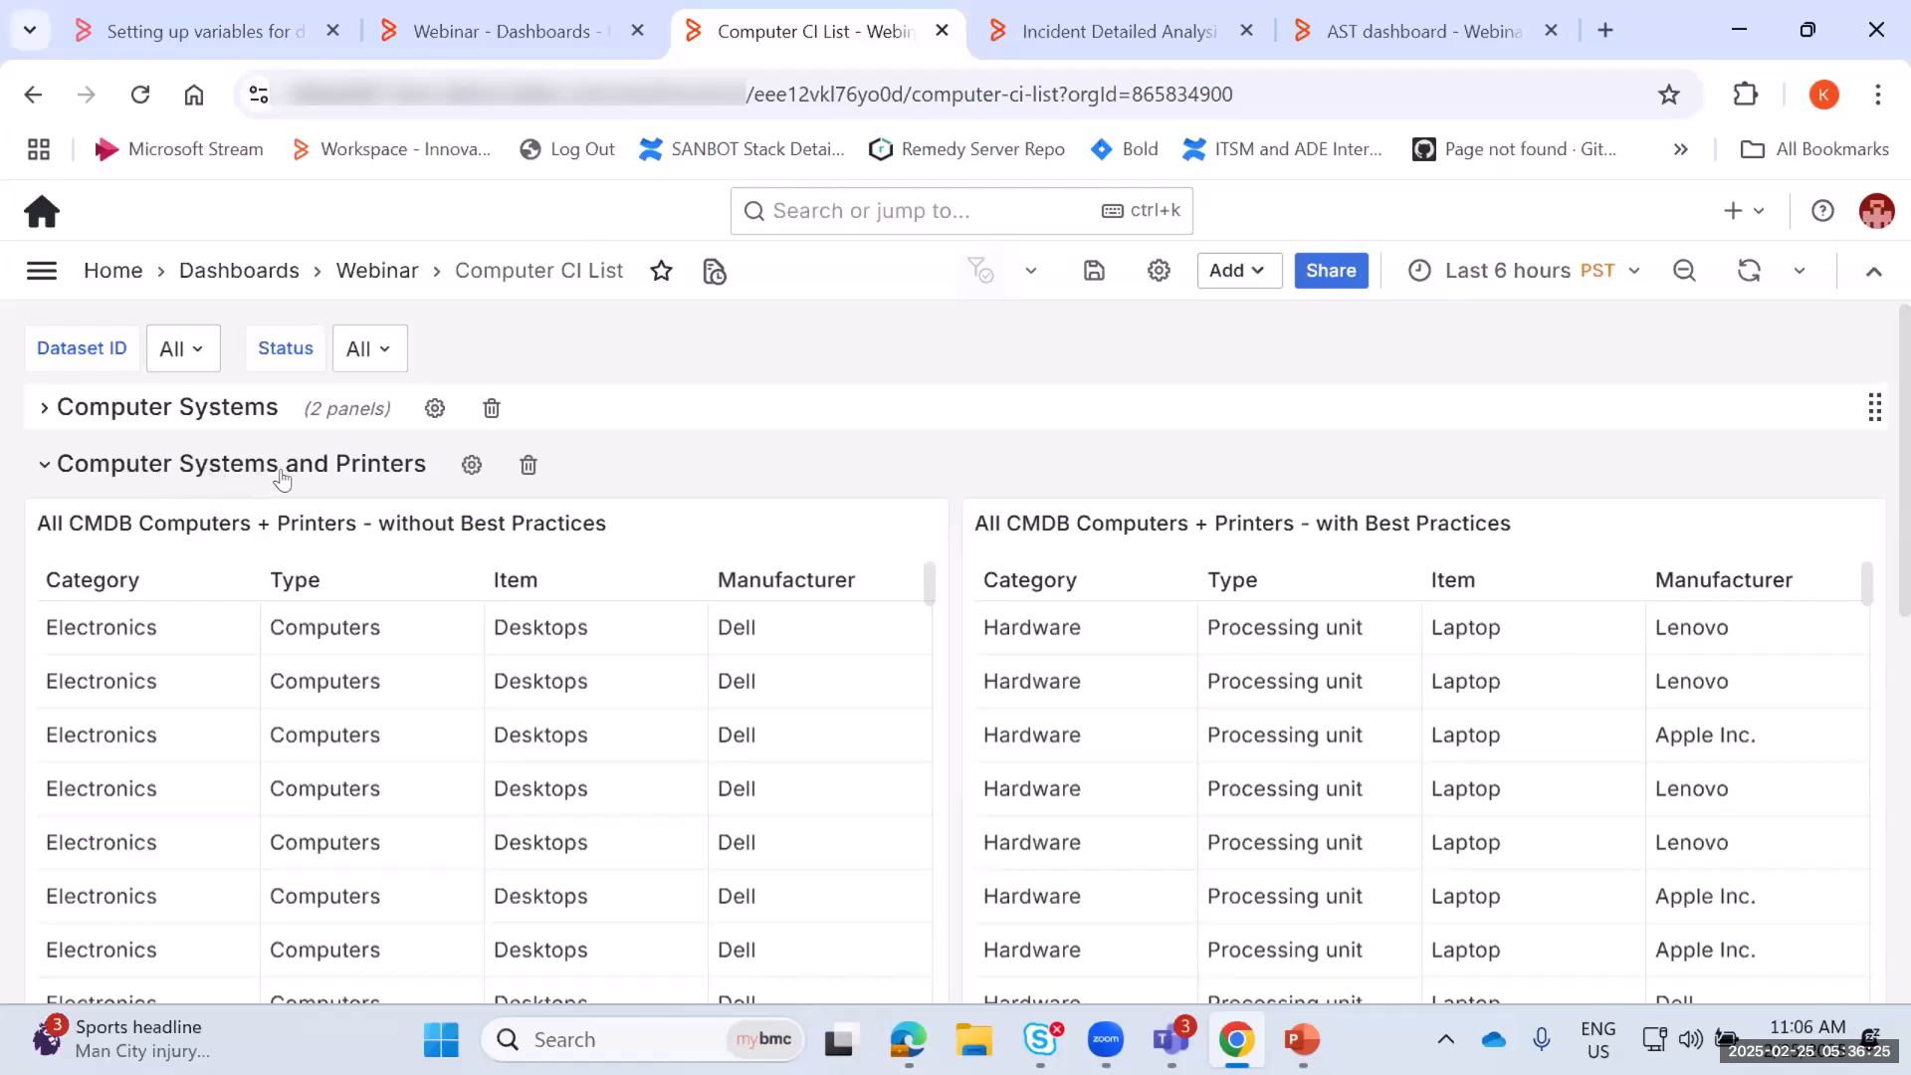
pyautogui.click(928, 520)
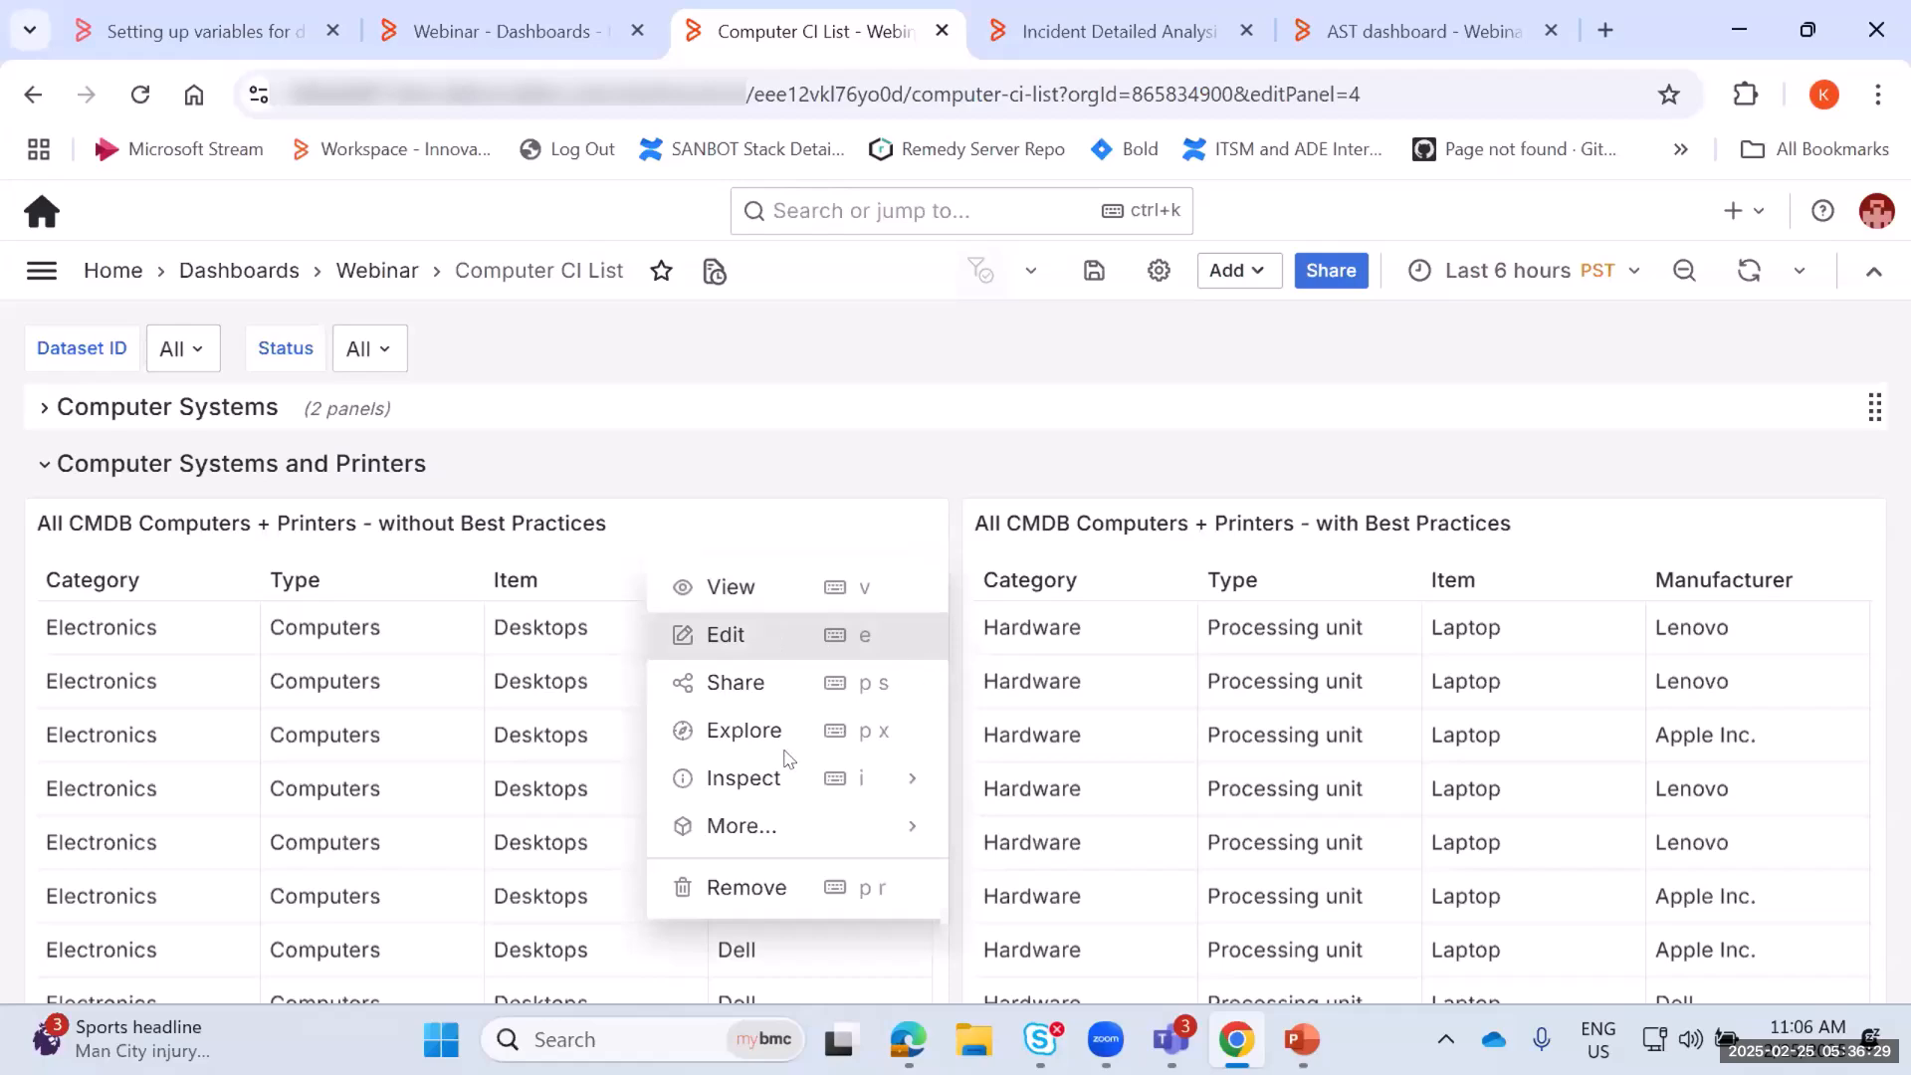
pyautogui.click(772, 637)
pyautogui.click(144, 941)
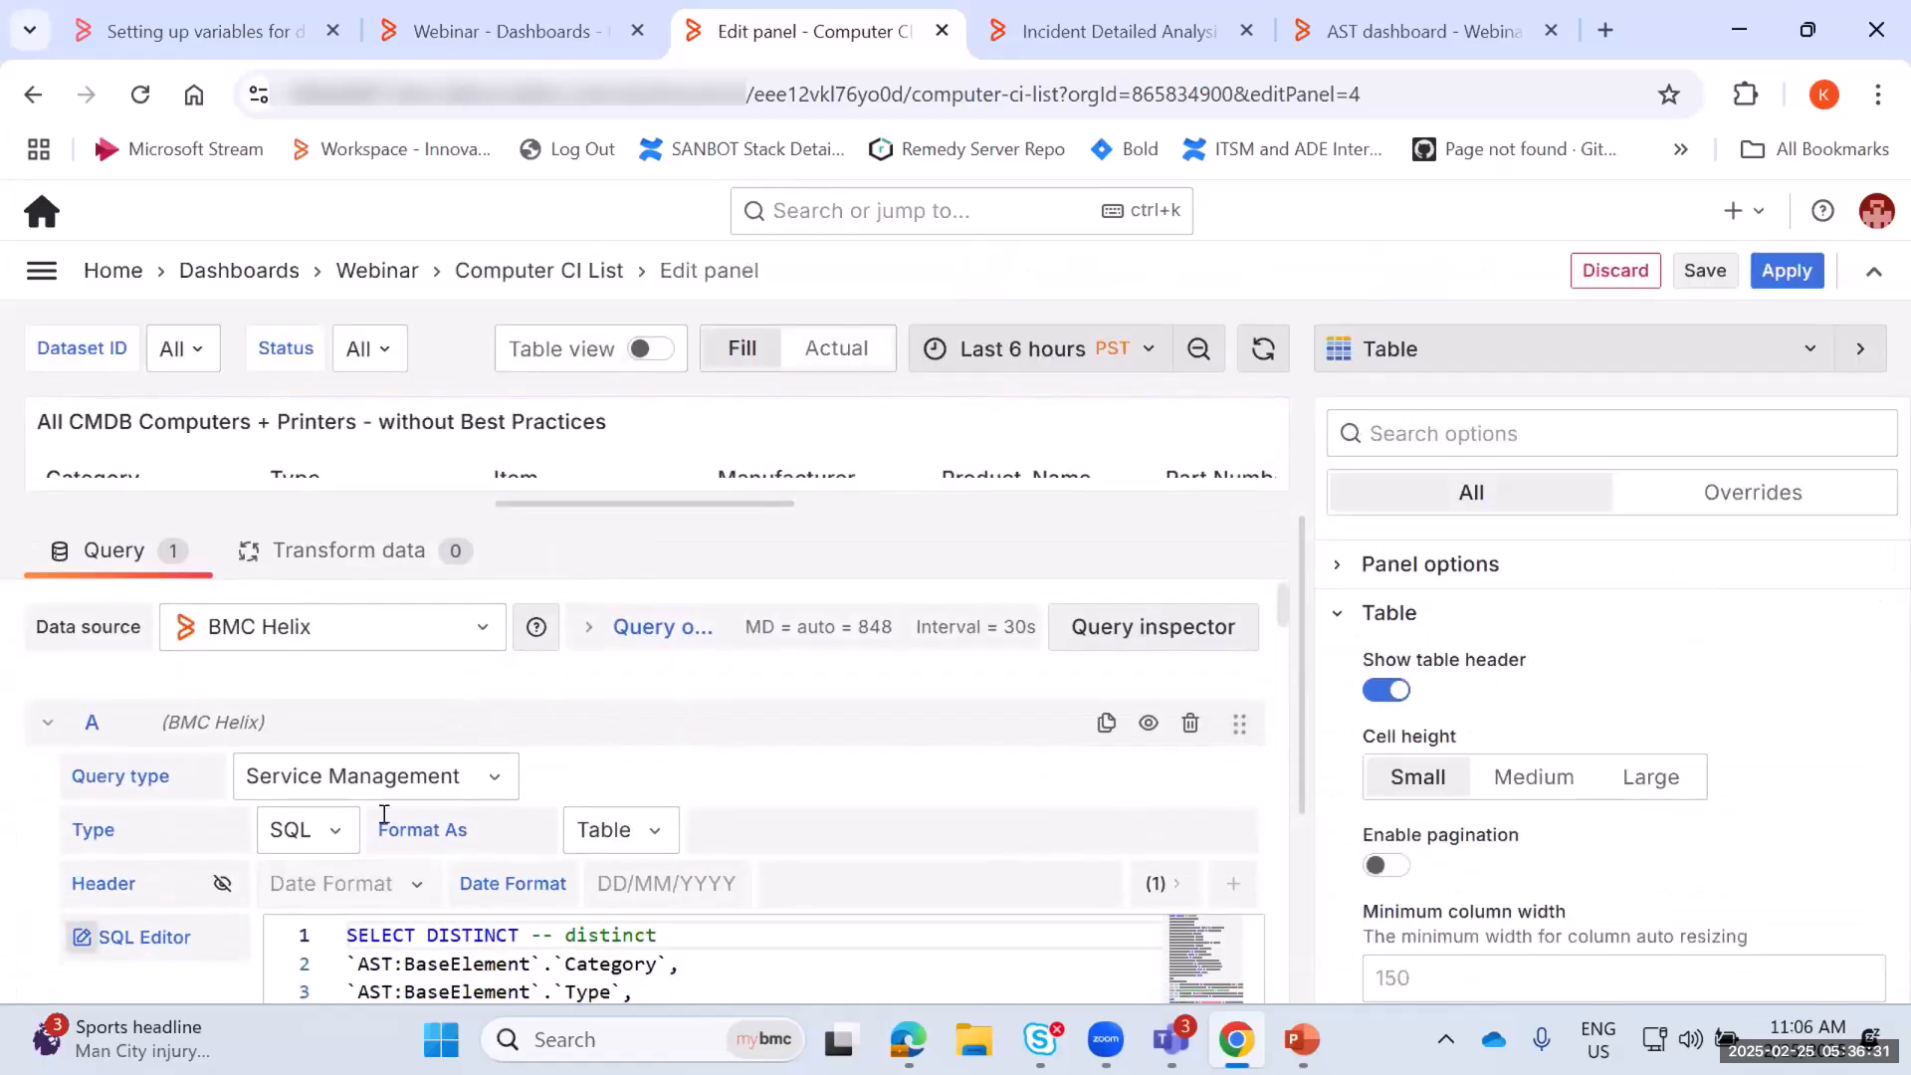
pyautogui.scroll(-5, 899, 594)
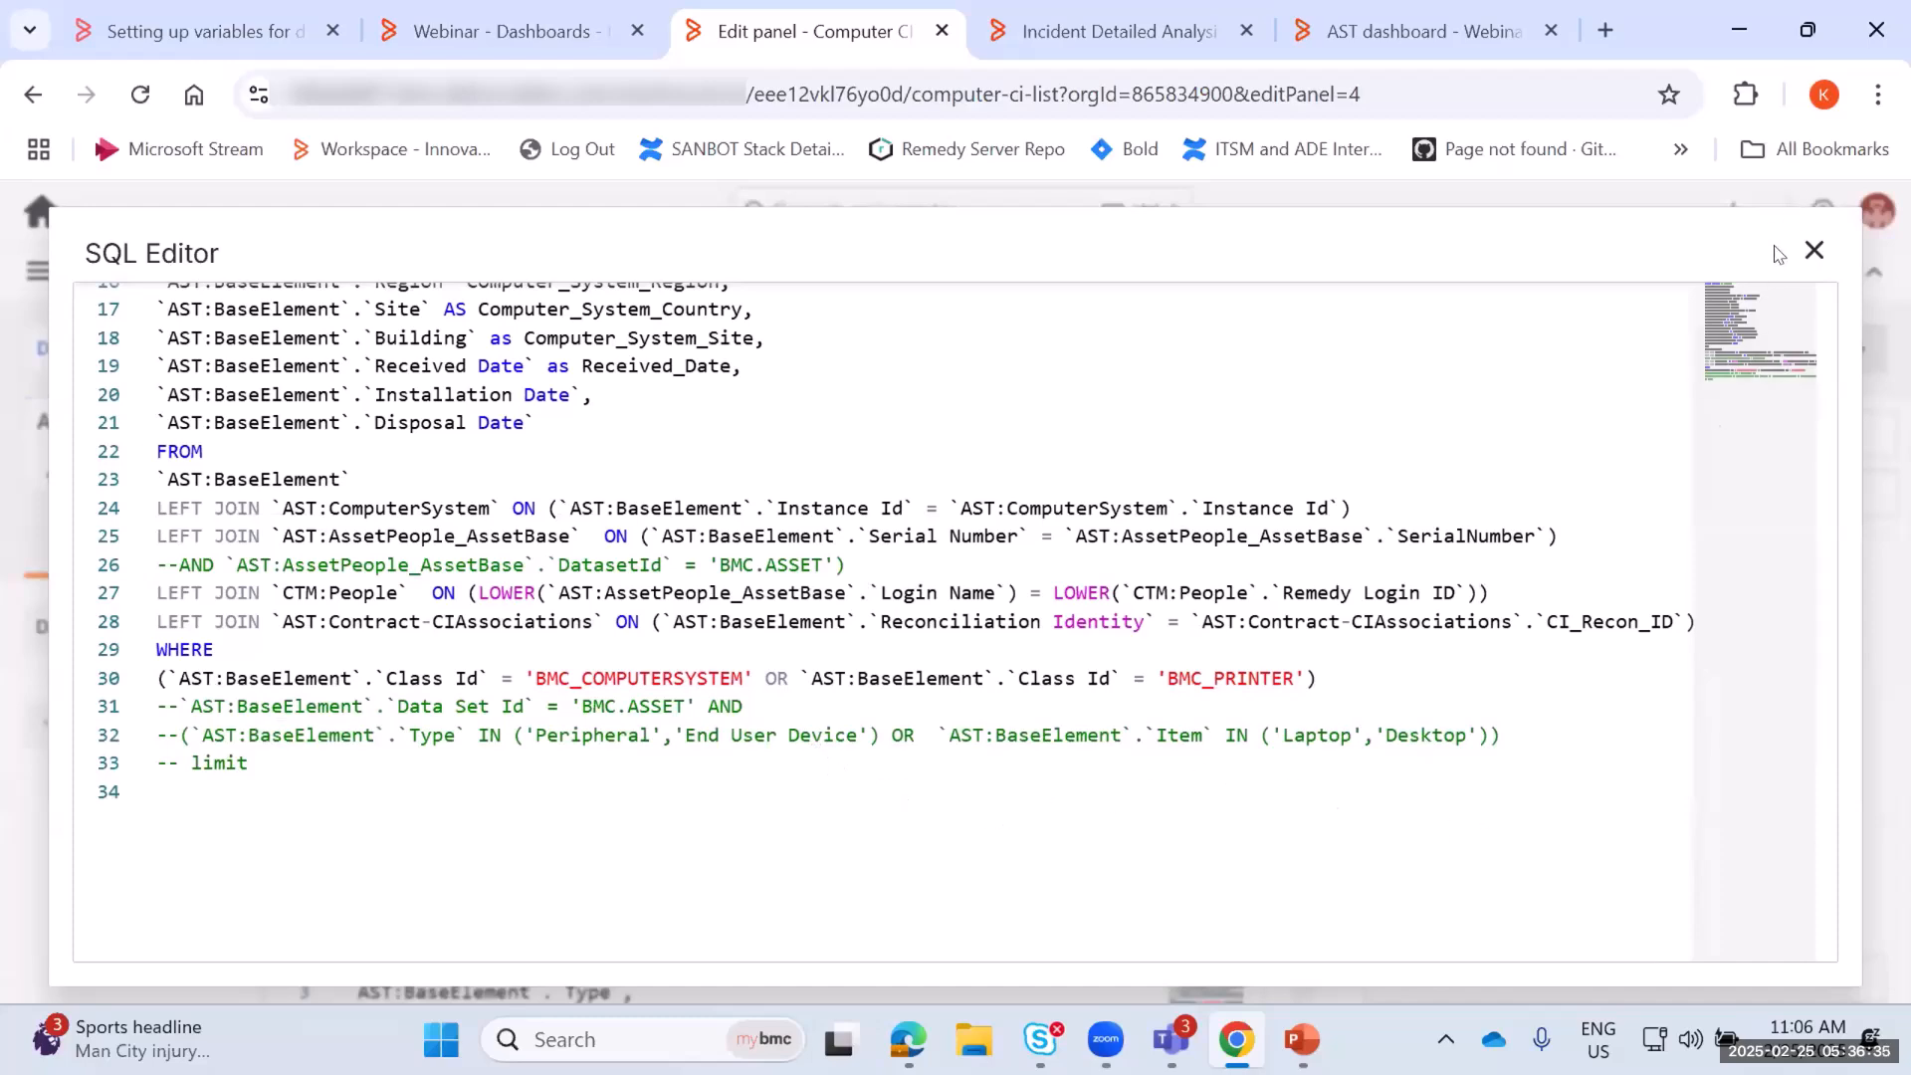
pyautogui.click(1812, 251)
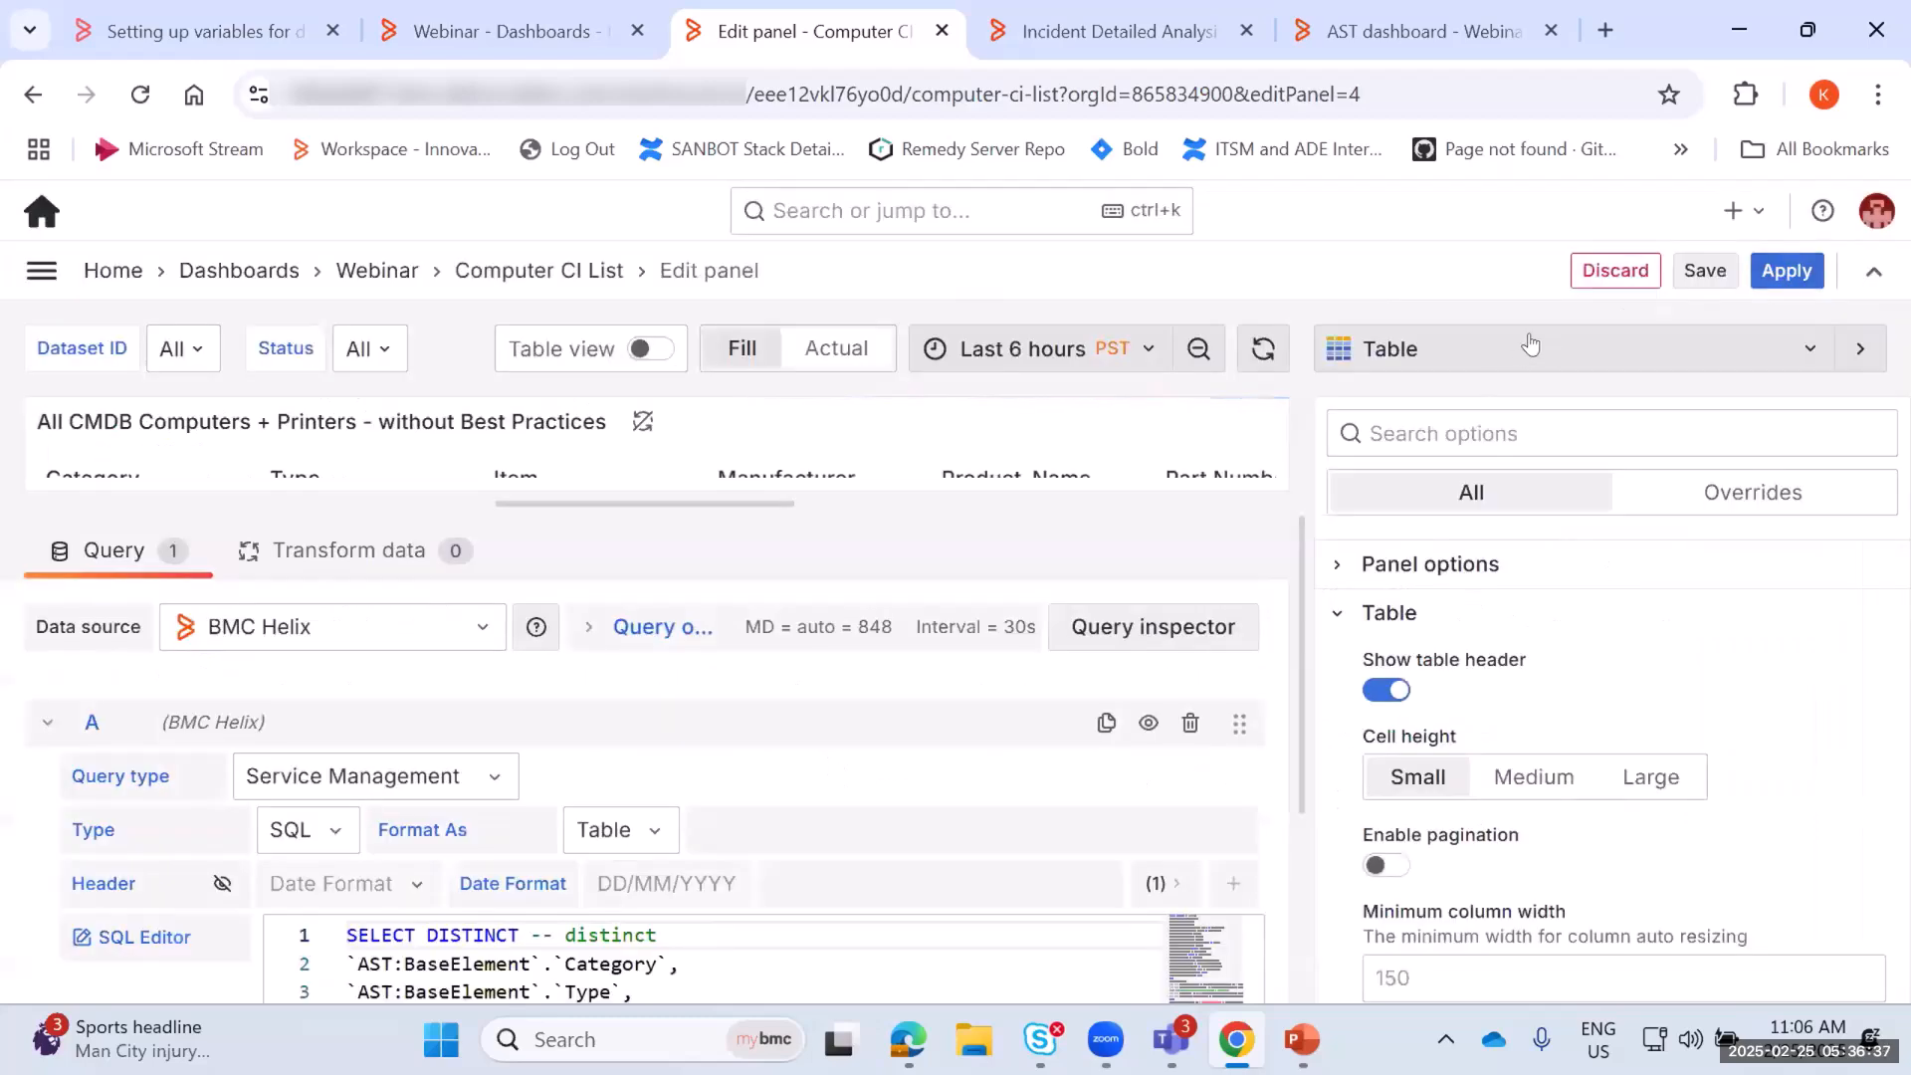
pyautogui.click(1607, 267)
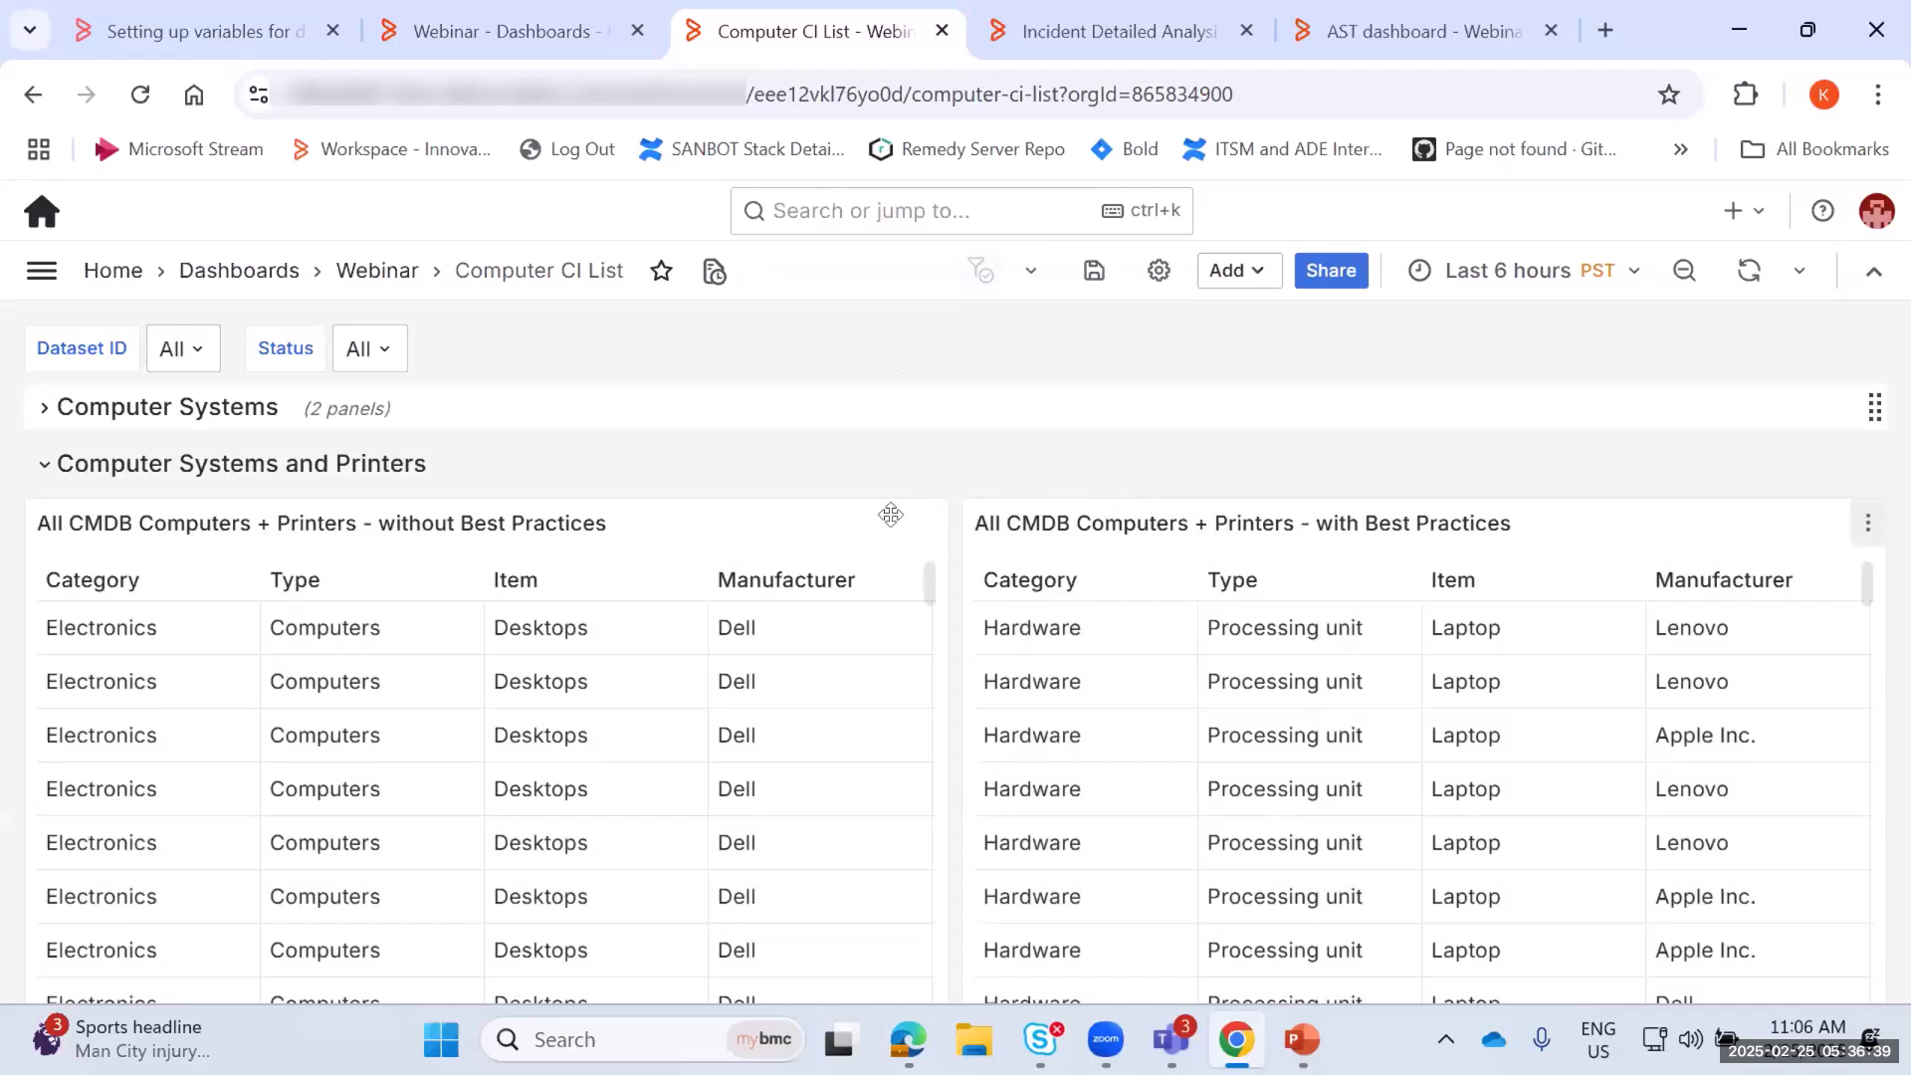
# Inspect the data of the "All CMDB Computers + Printers - without Best Practices" panel and check its total query time
pyautogui.click(930, 523)
pyautogui.moveTo(816, 777)
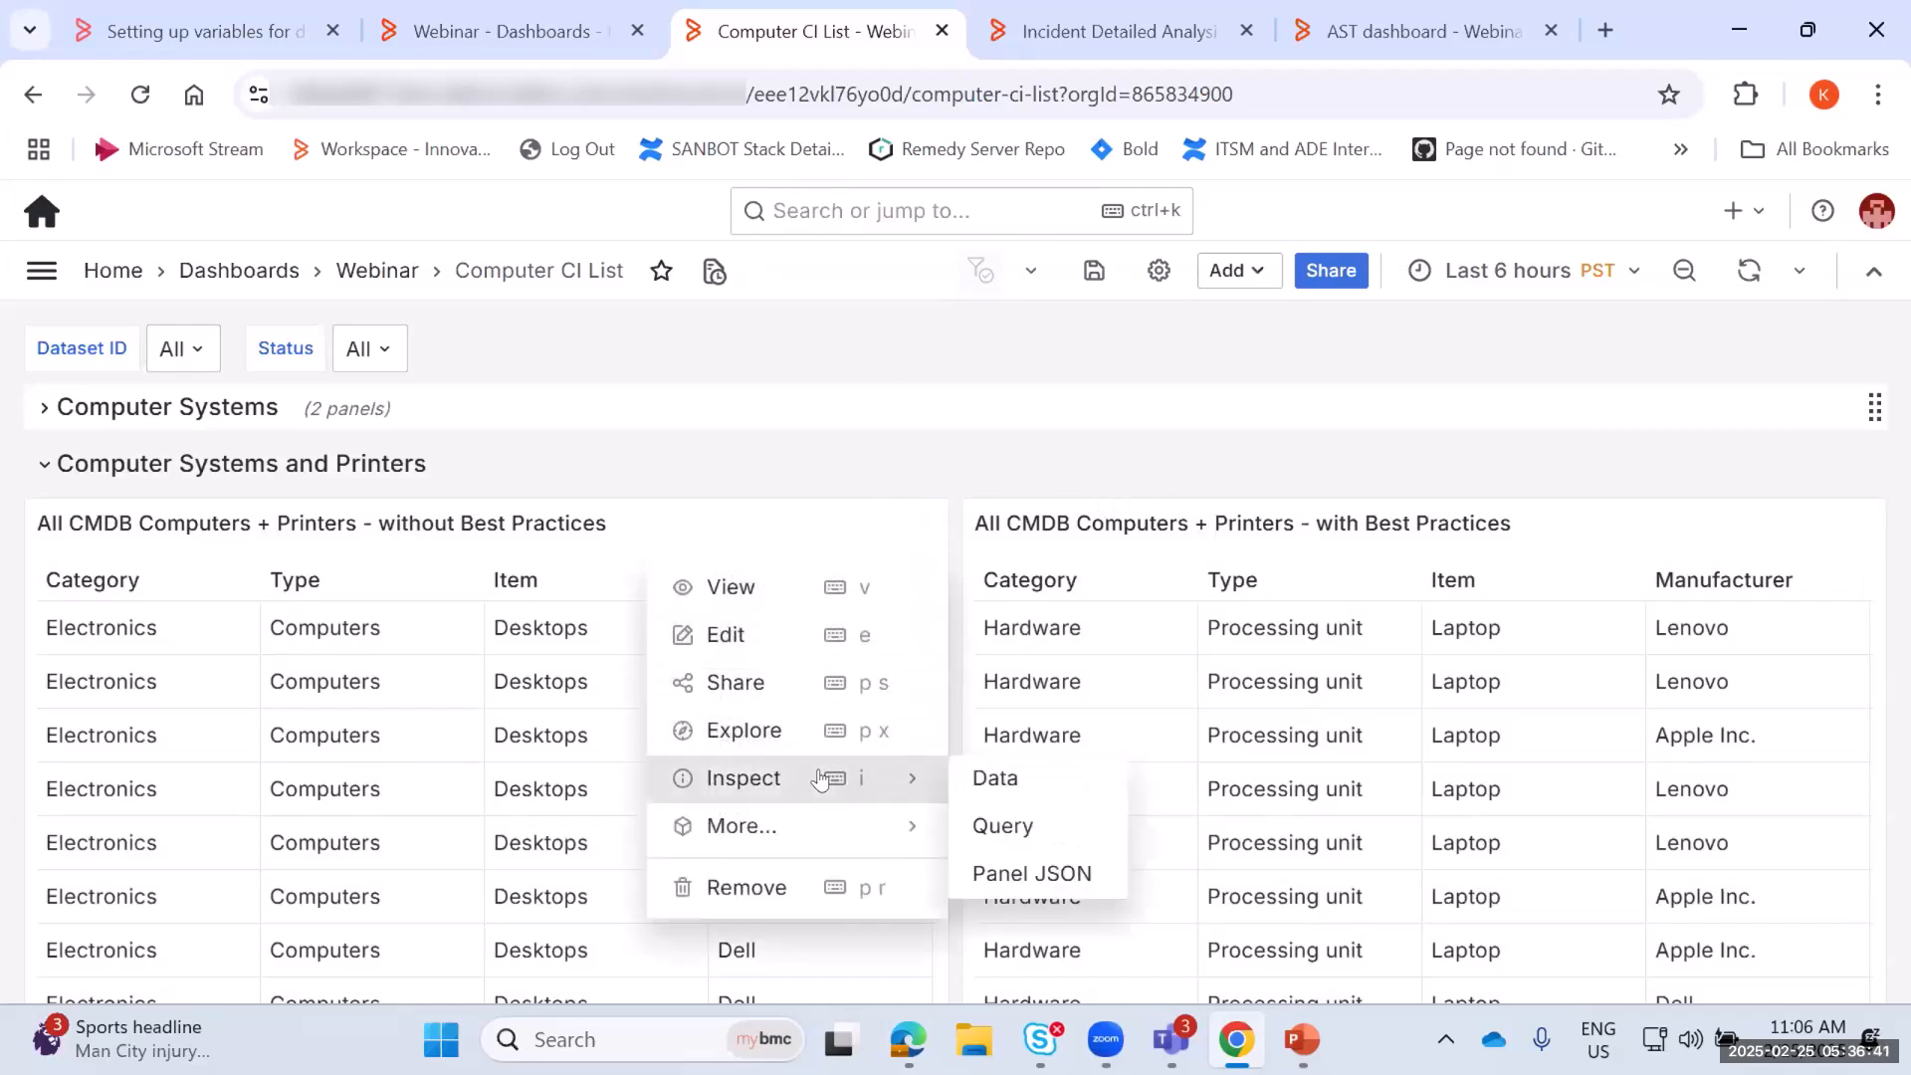
pyautogui.click(995, 778)
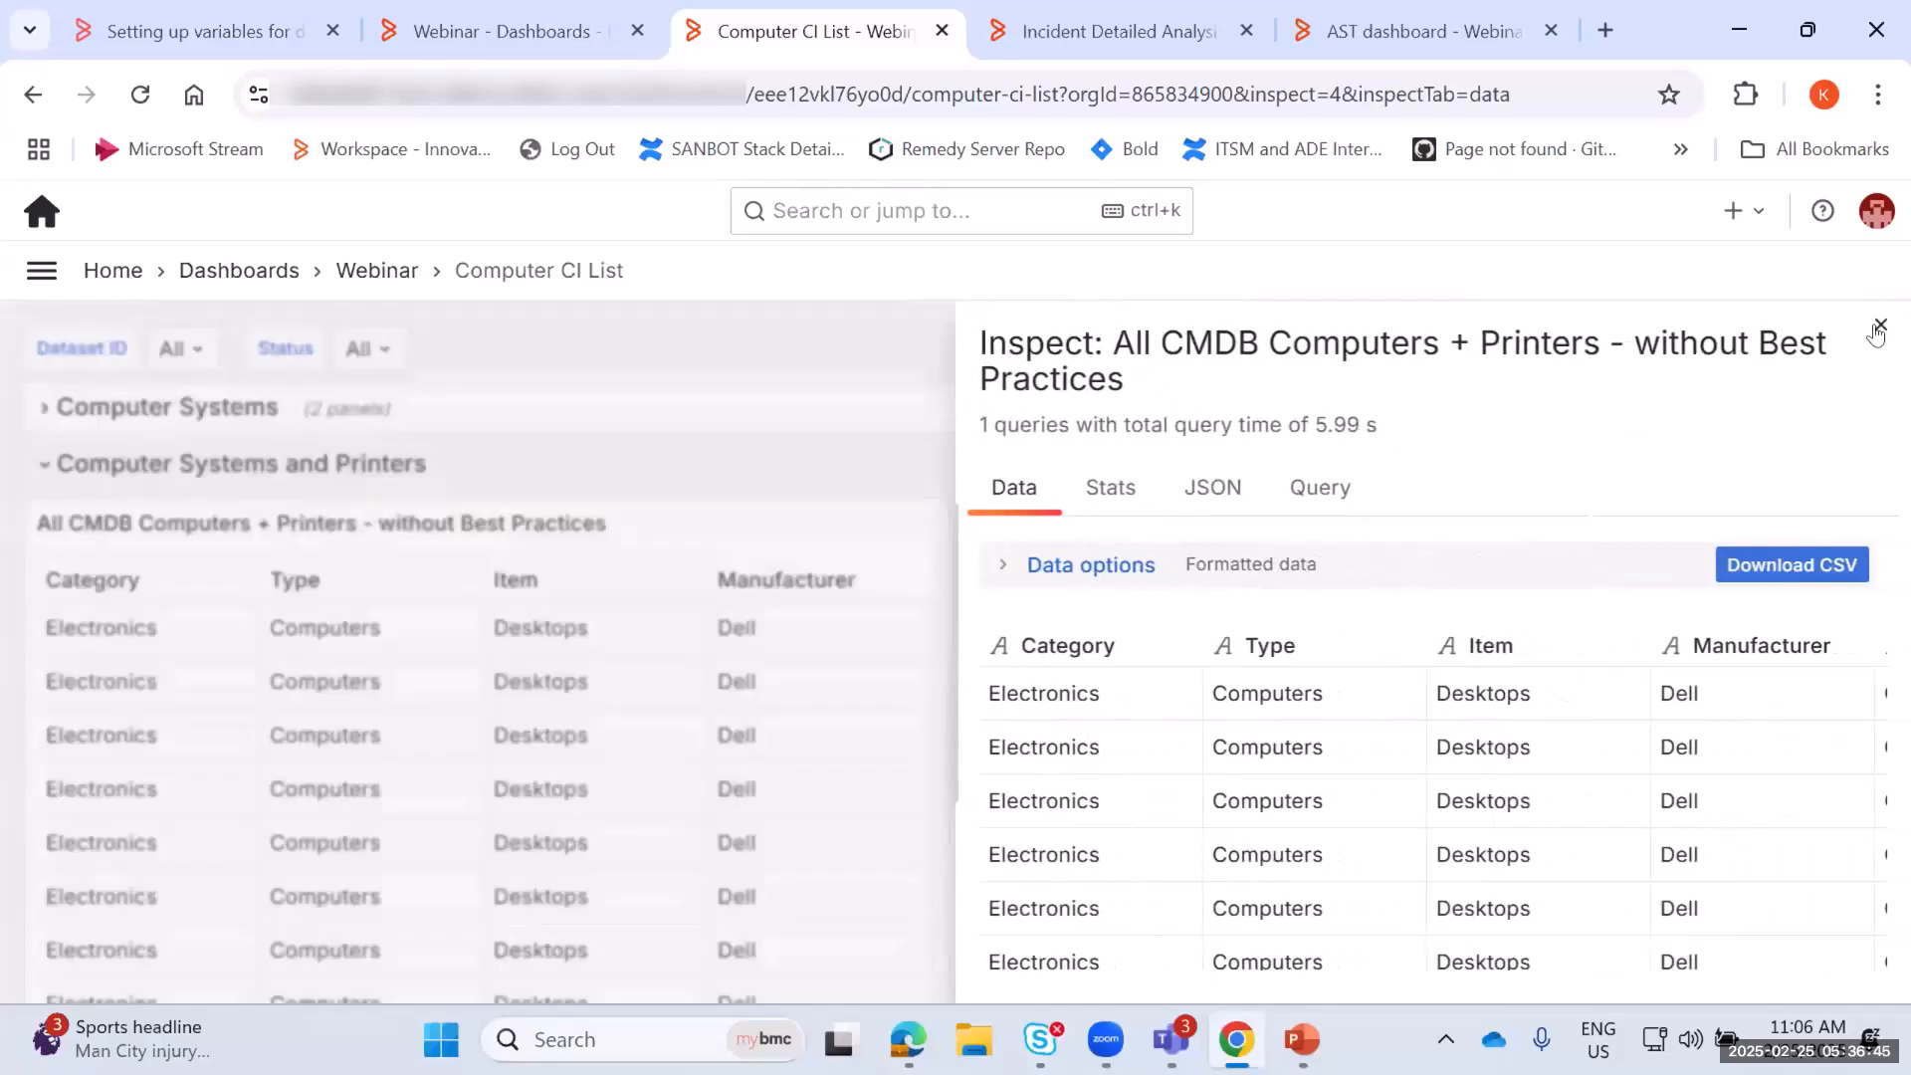
pyautogui.click(1875, 335)
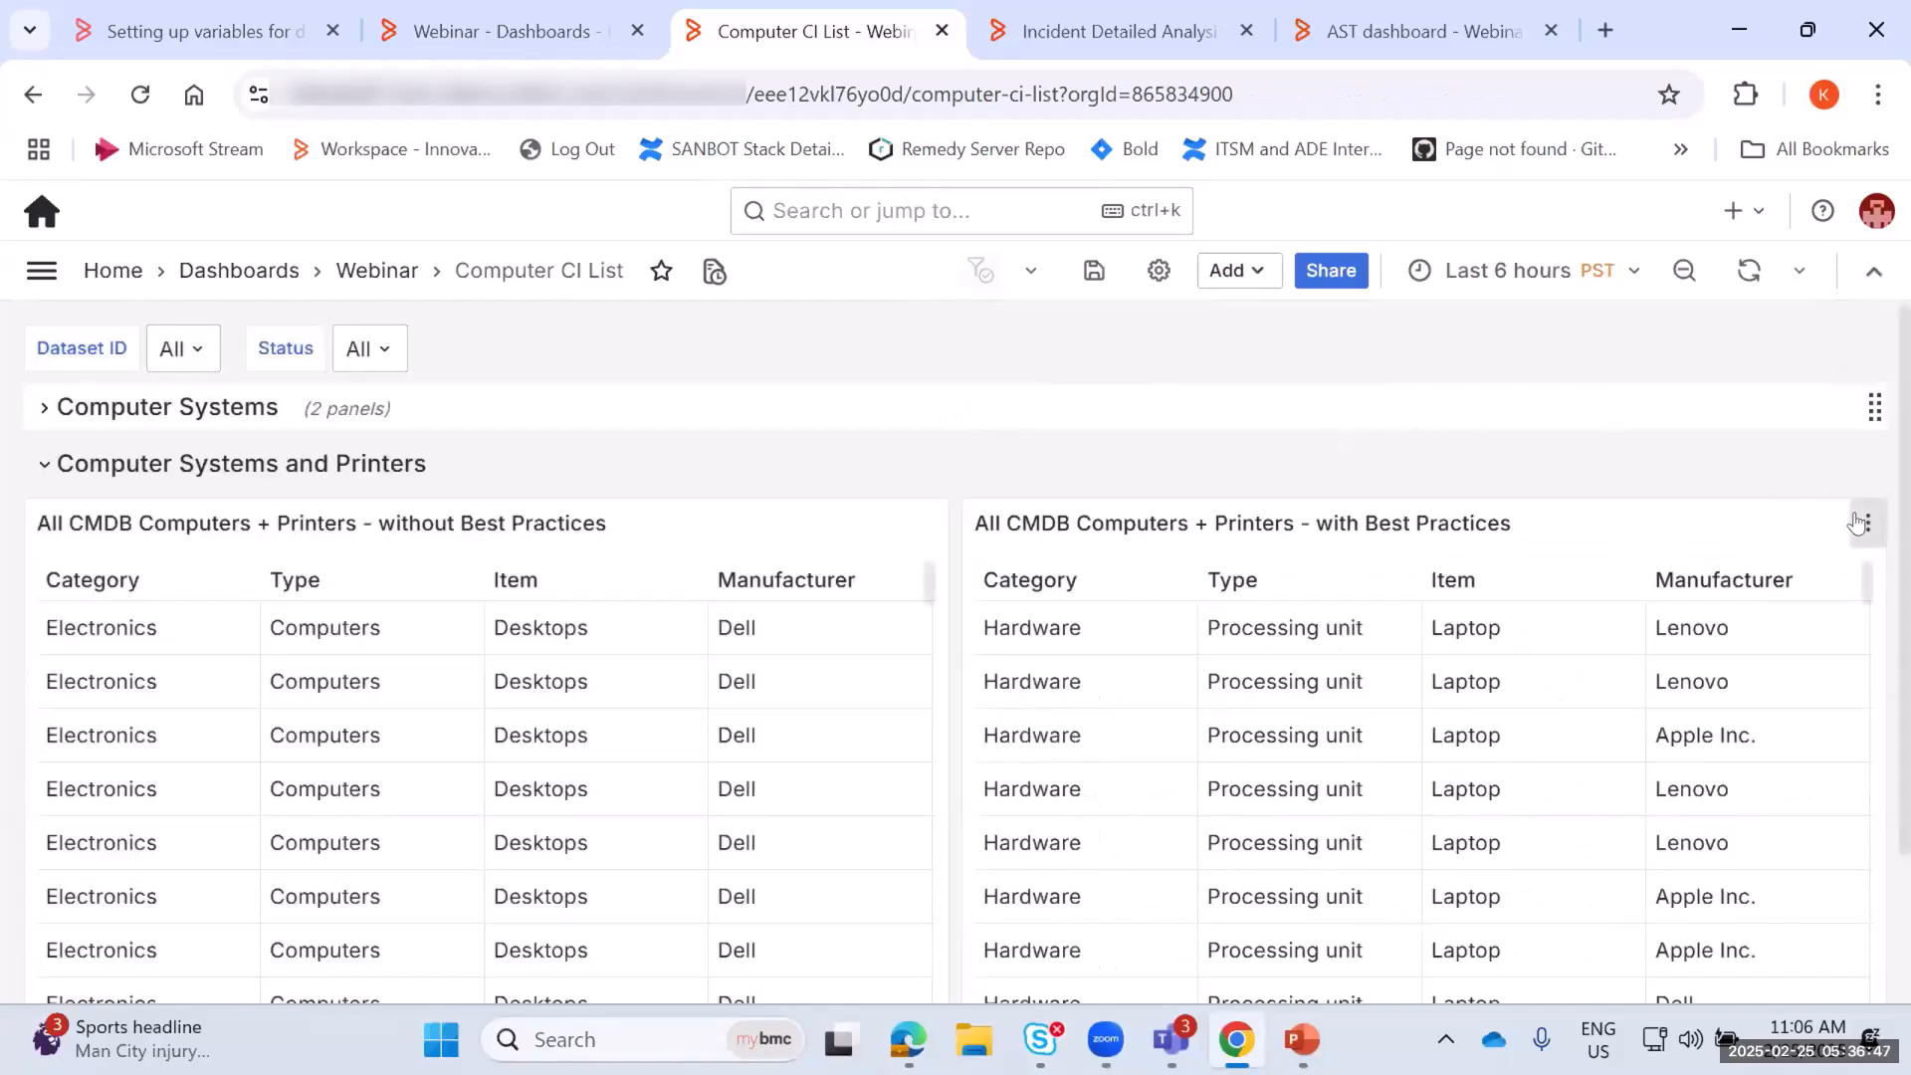
# Inspect the data of the "All CMDB Computers + Printers - with Best Practices" panel and check its total query time
pyautogui.click(1865, 522)
pyautogui.moveTo(1655, 777)
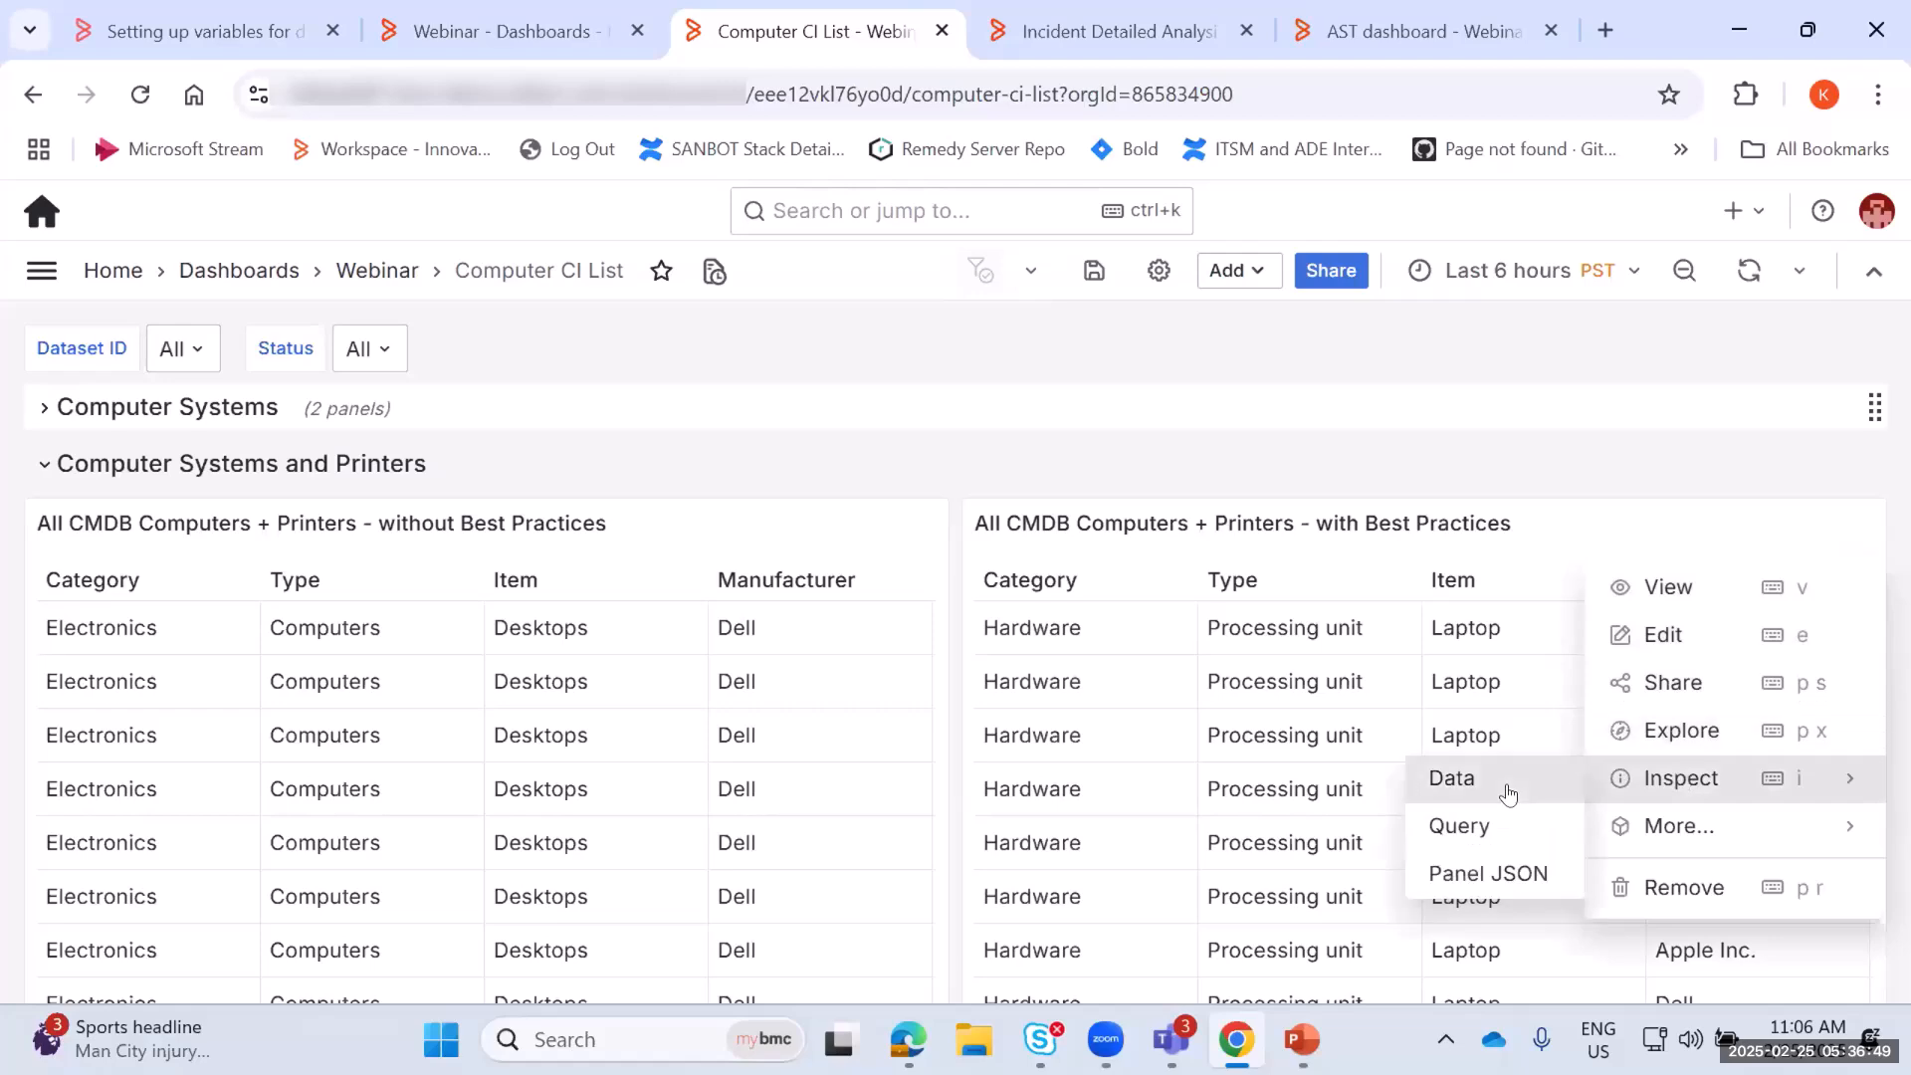
pyautogui.click(1502, 781)
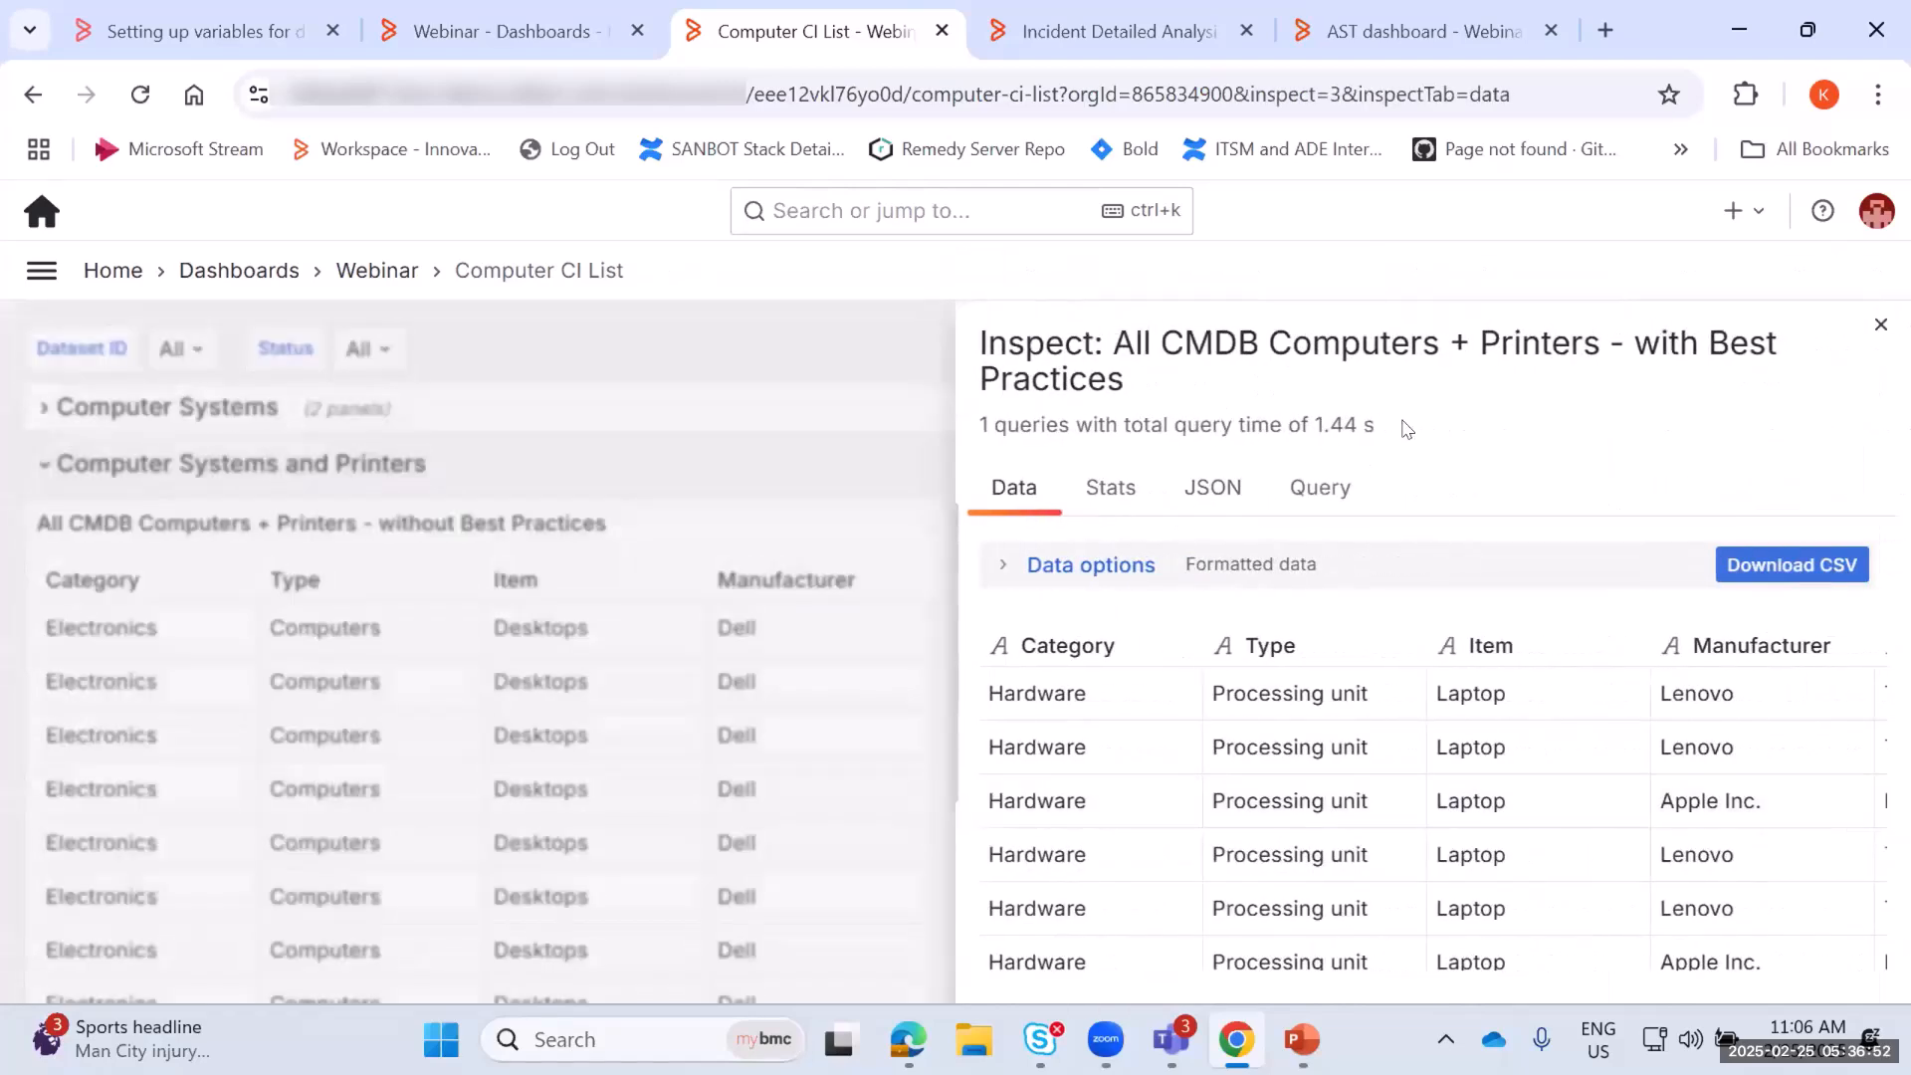
pyautogui.click(1880, 324)
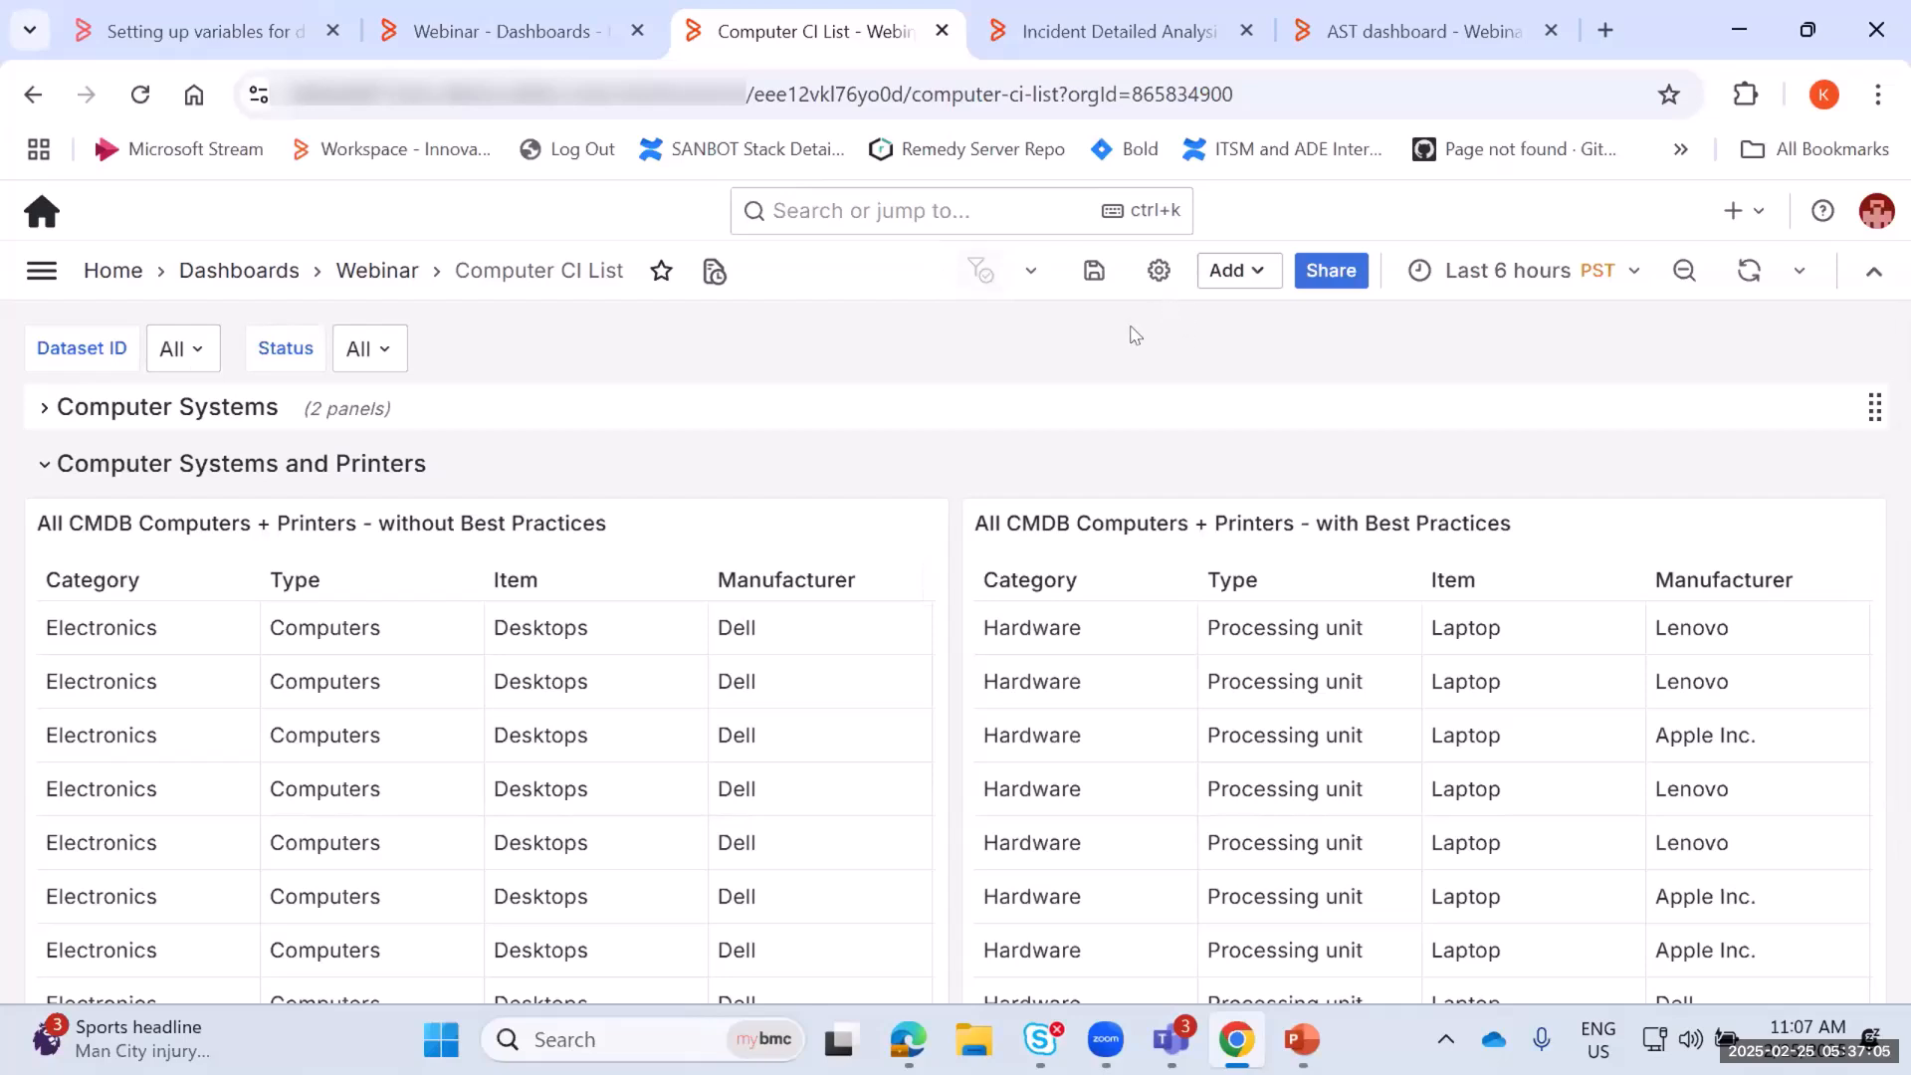
# Open the datasetid variable from the dashboard settings and view its selection options
pyautogui.click(1159, 283)
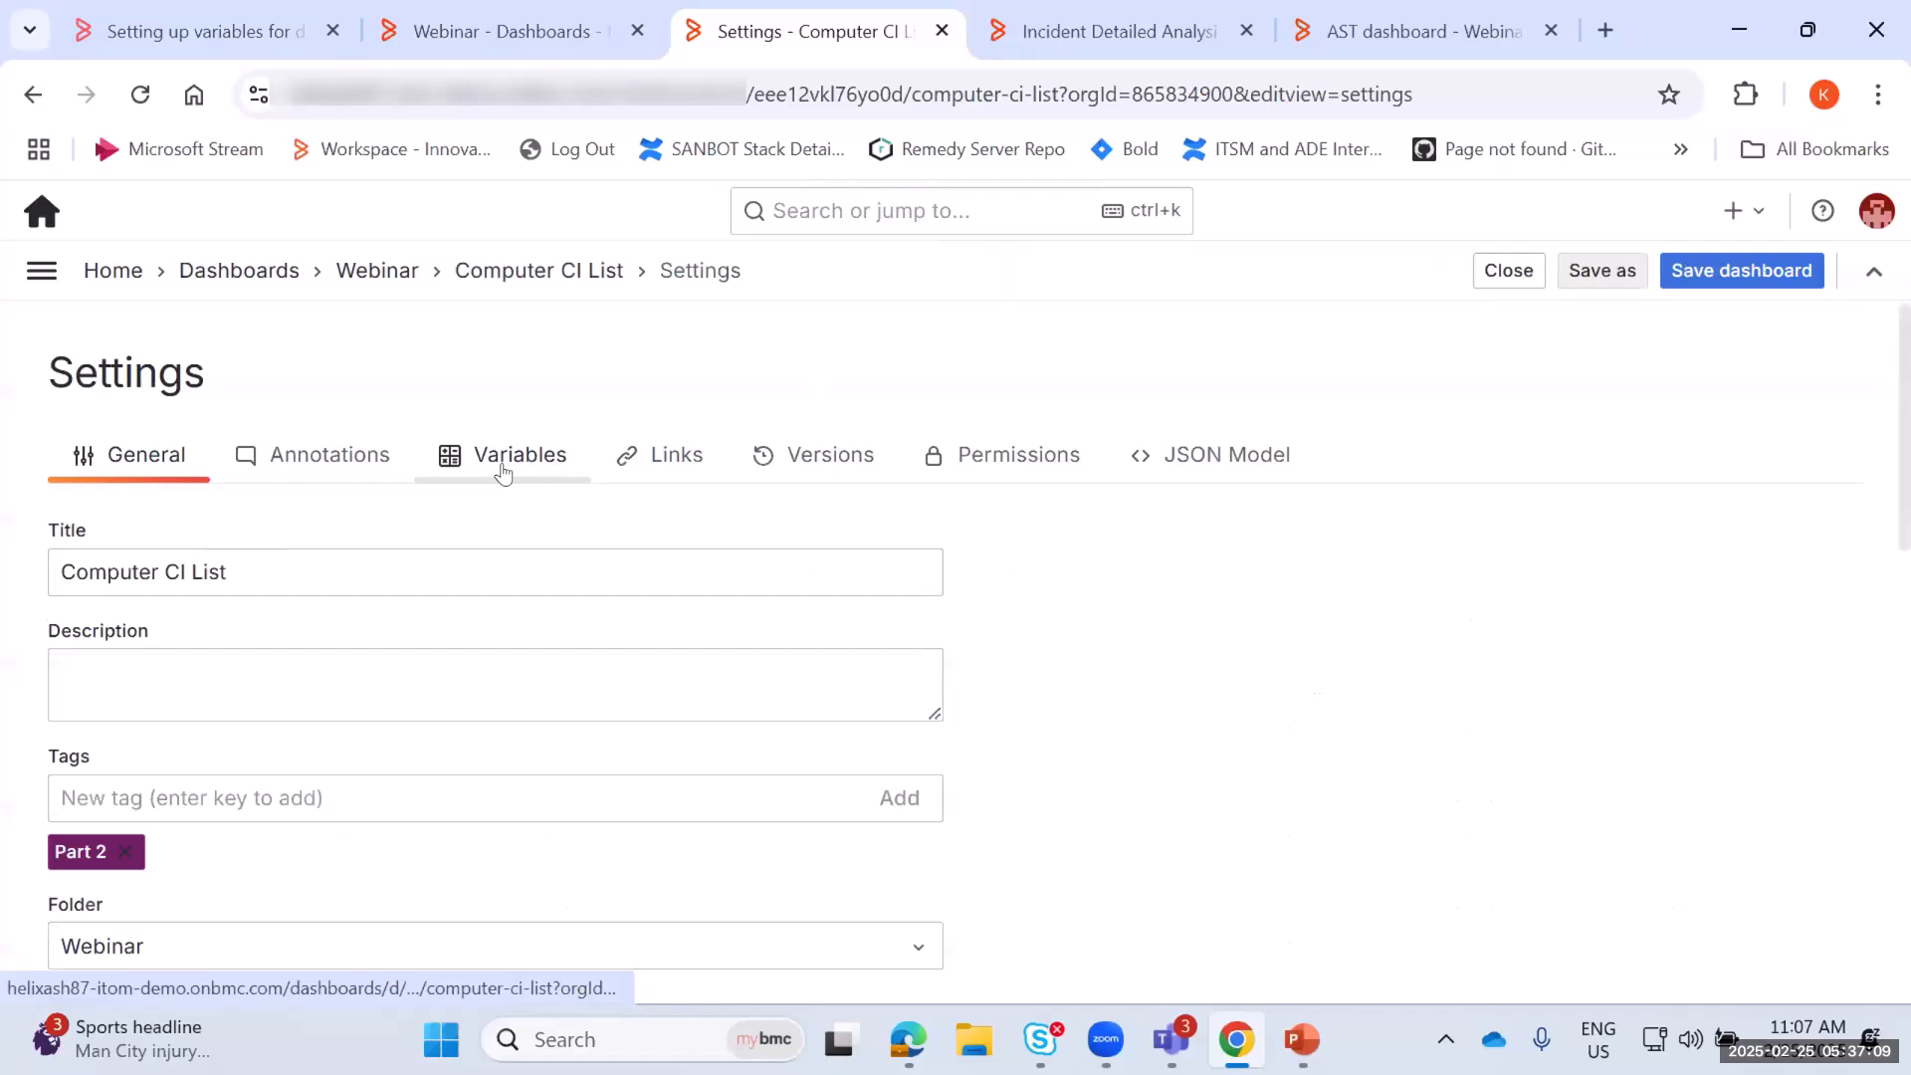
pyautogui.click(502, 471)
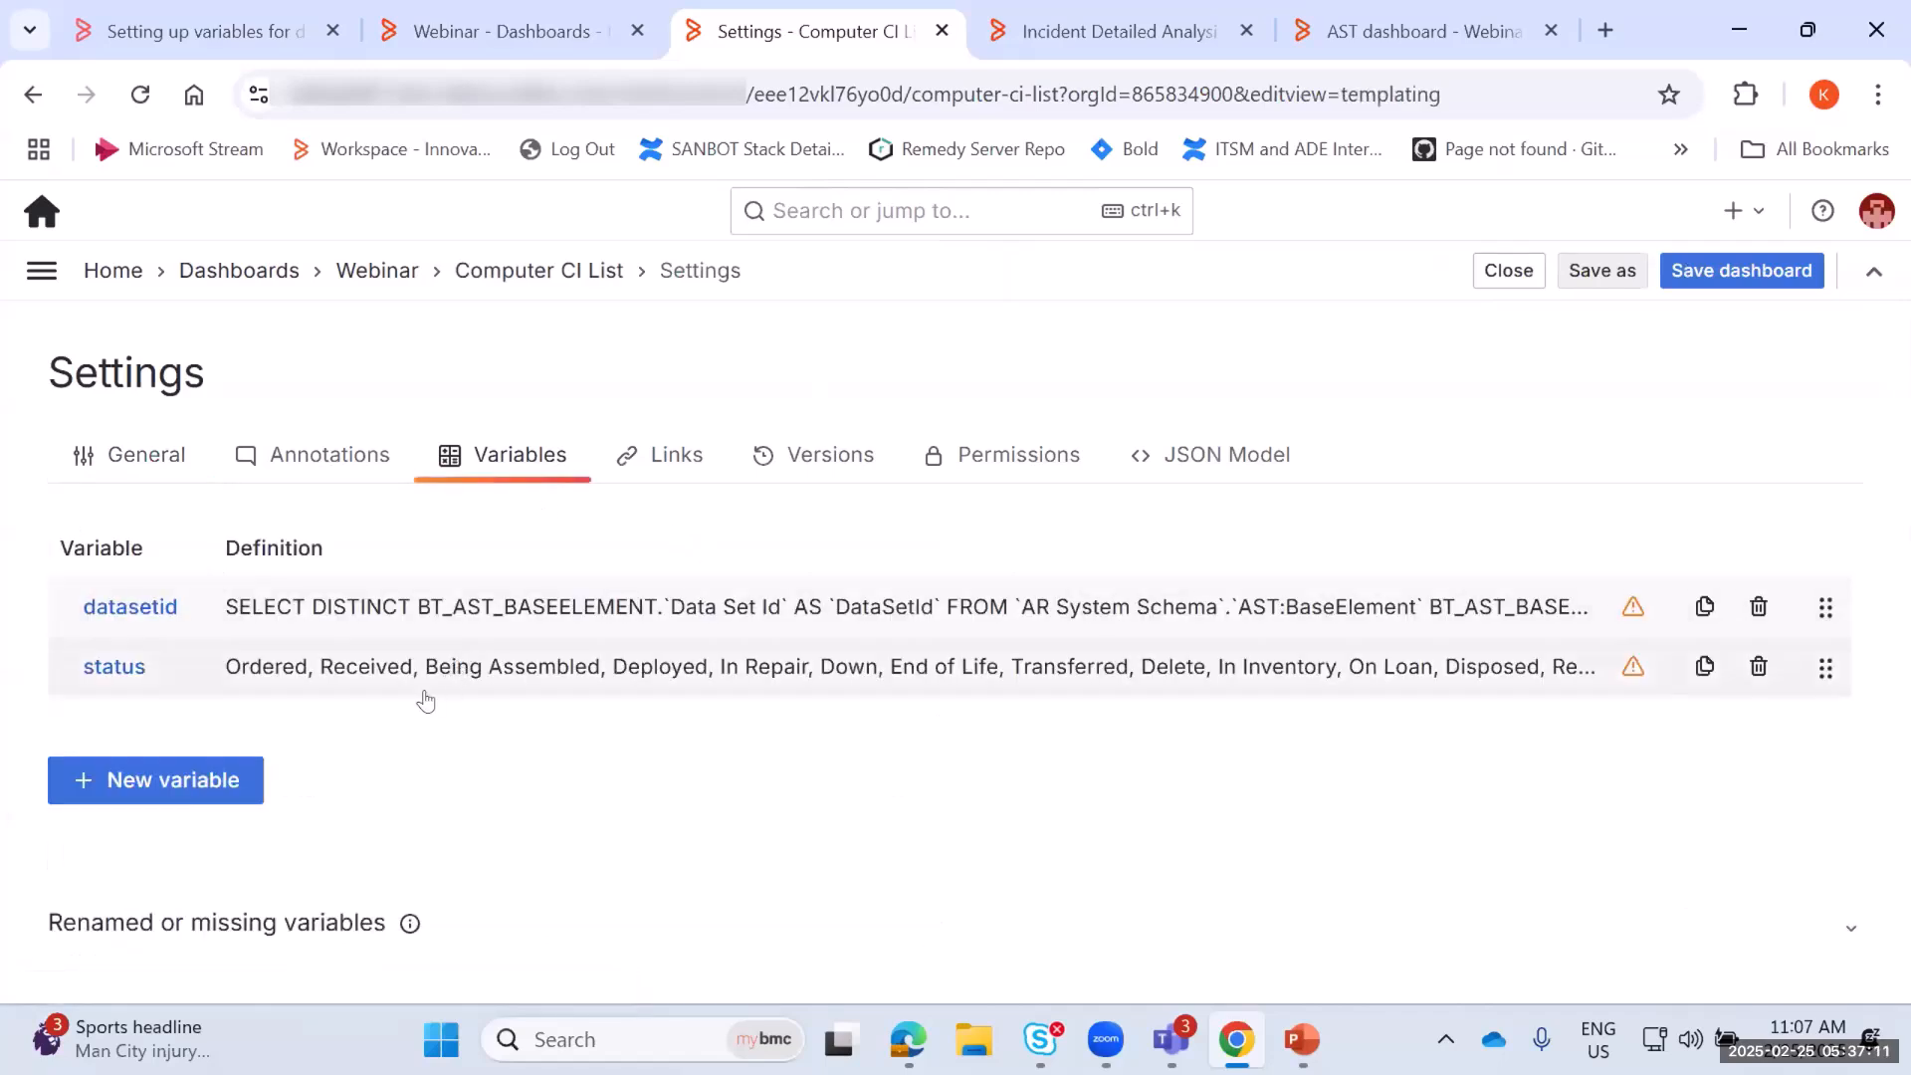
pyautogui.click(588, 603)
pyautogui.scroll(-20, 956, 667)
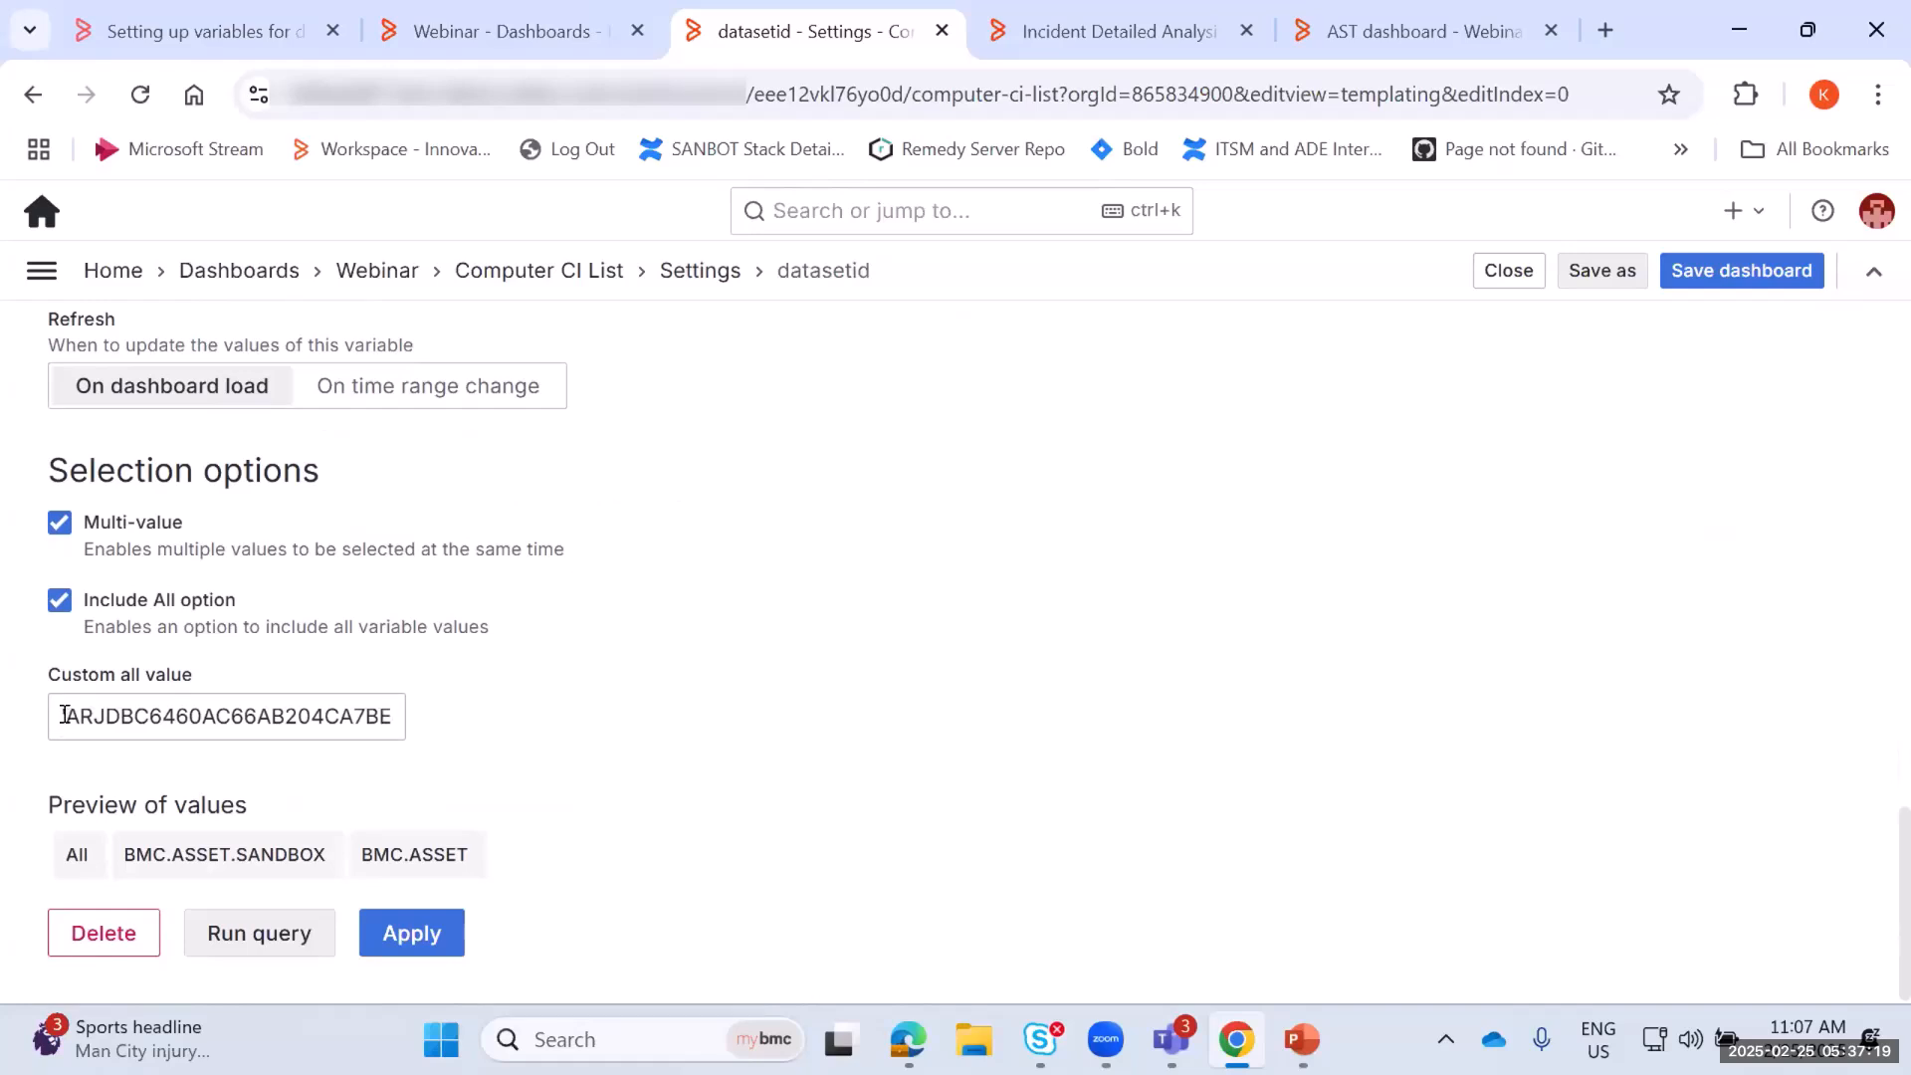
# Highlight the custom all value of the datasetid variable and return to its general settings
pyautogui.moveTo(55, 706); pyautogui.dragTo(423, 723)
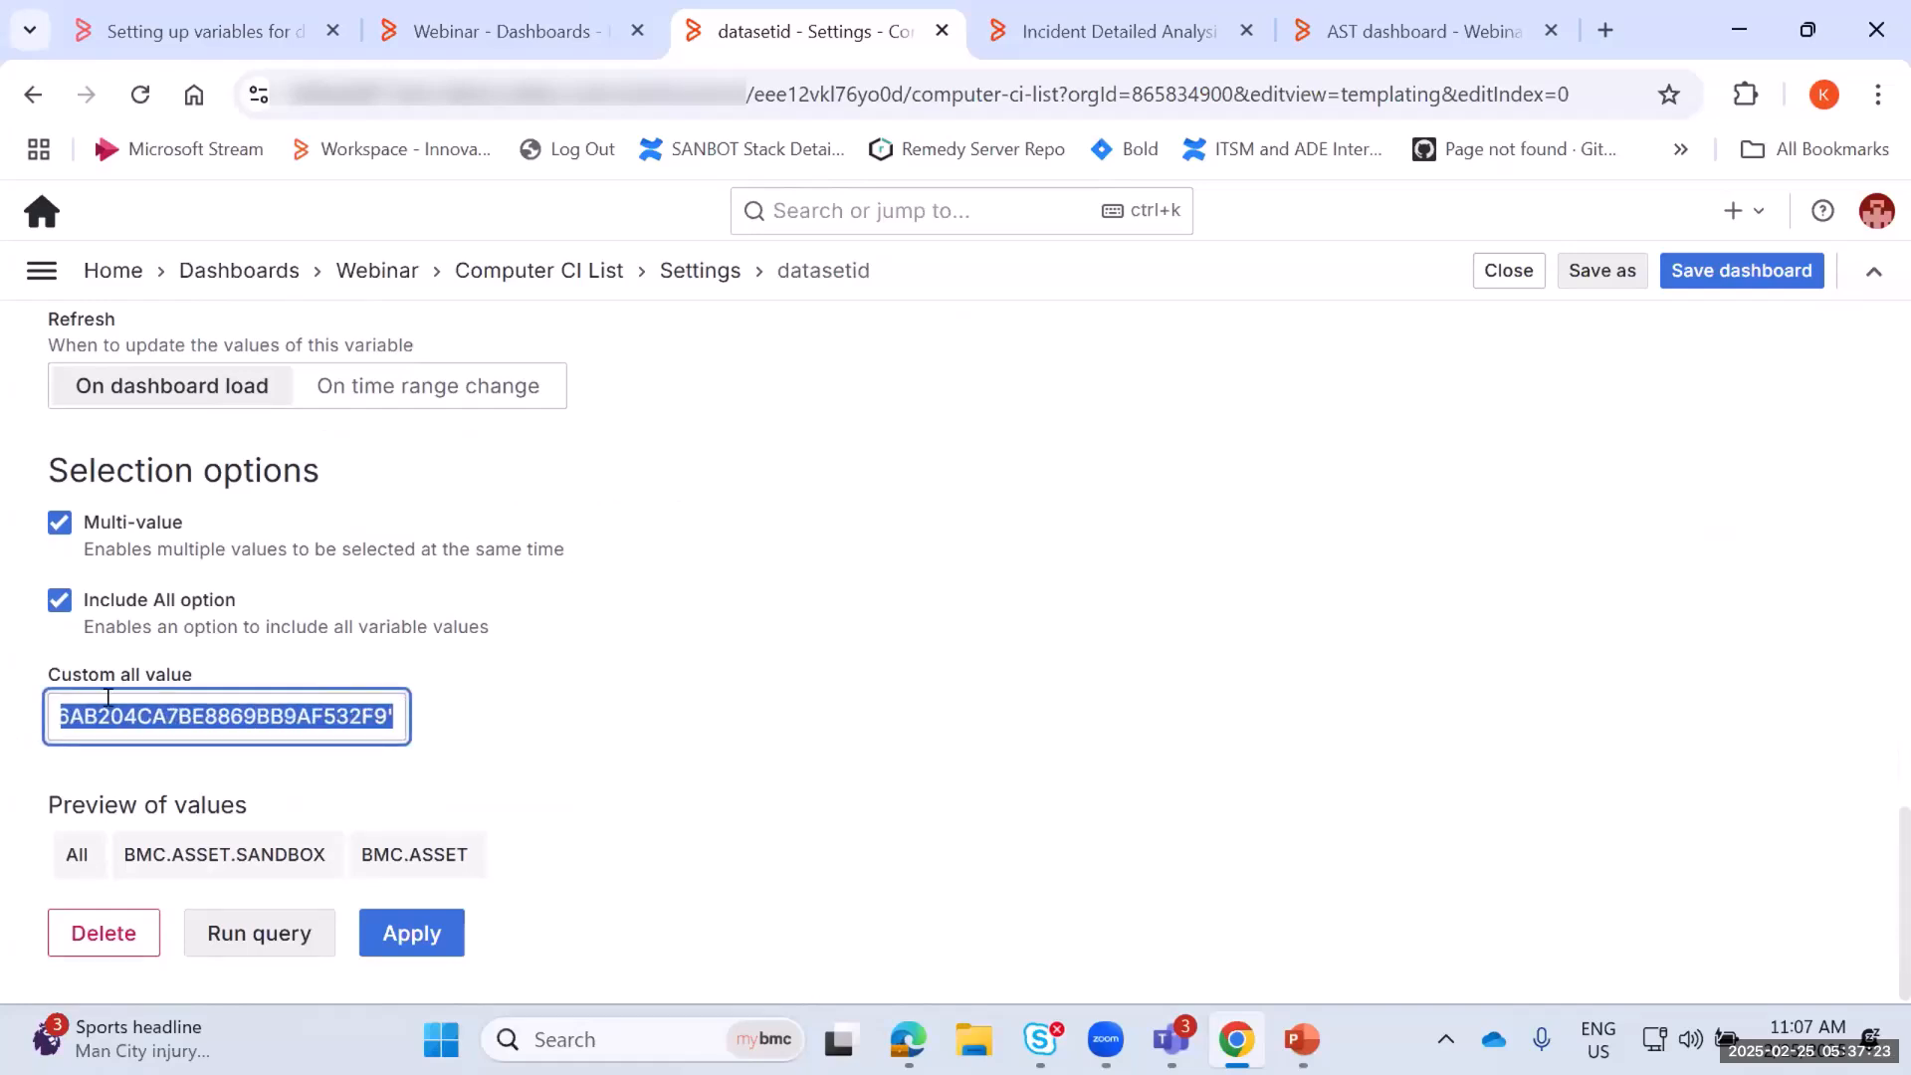
pyautogui.click(66, 714)
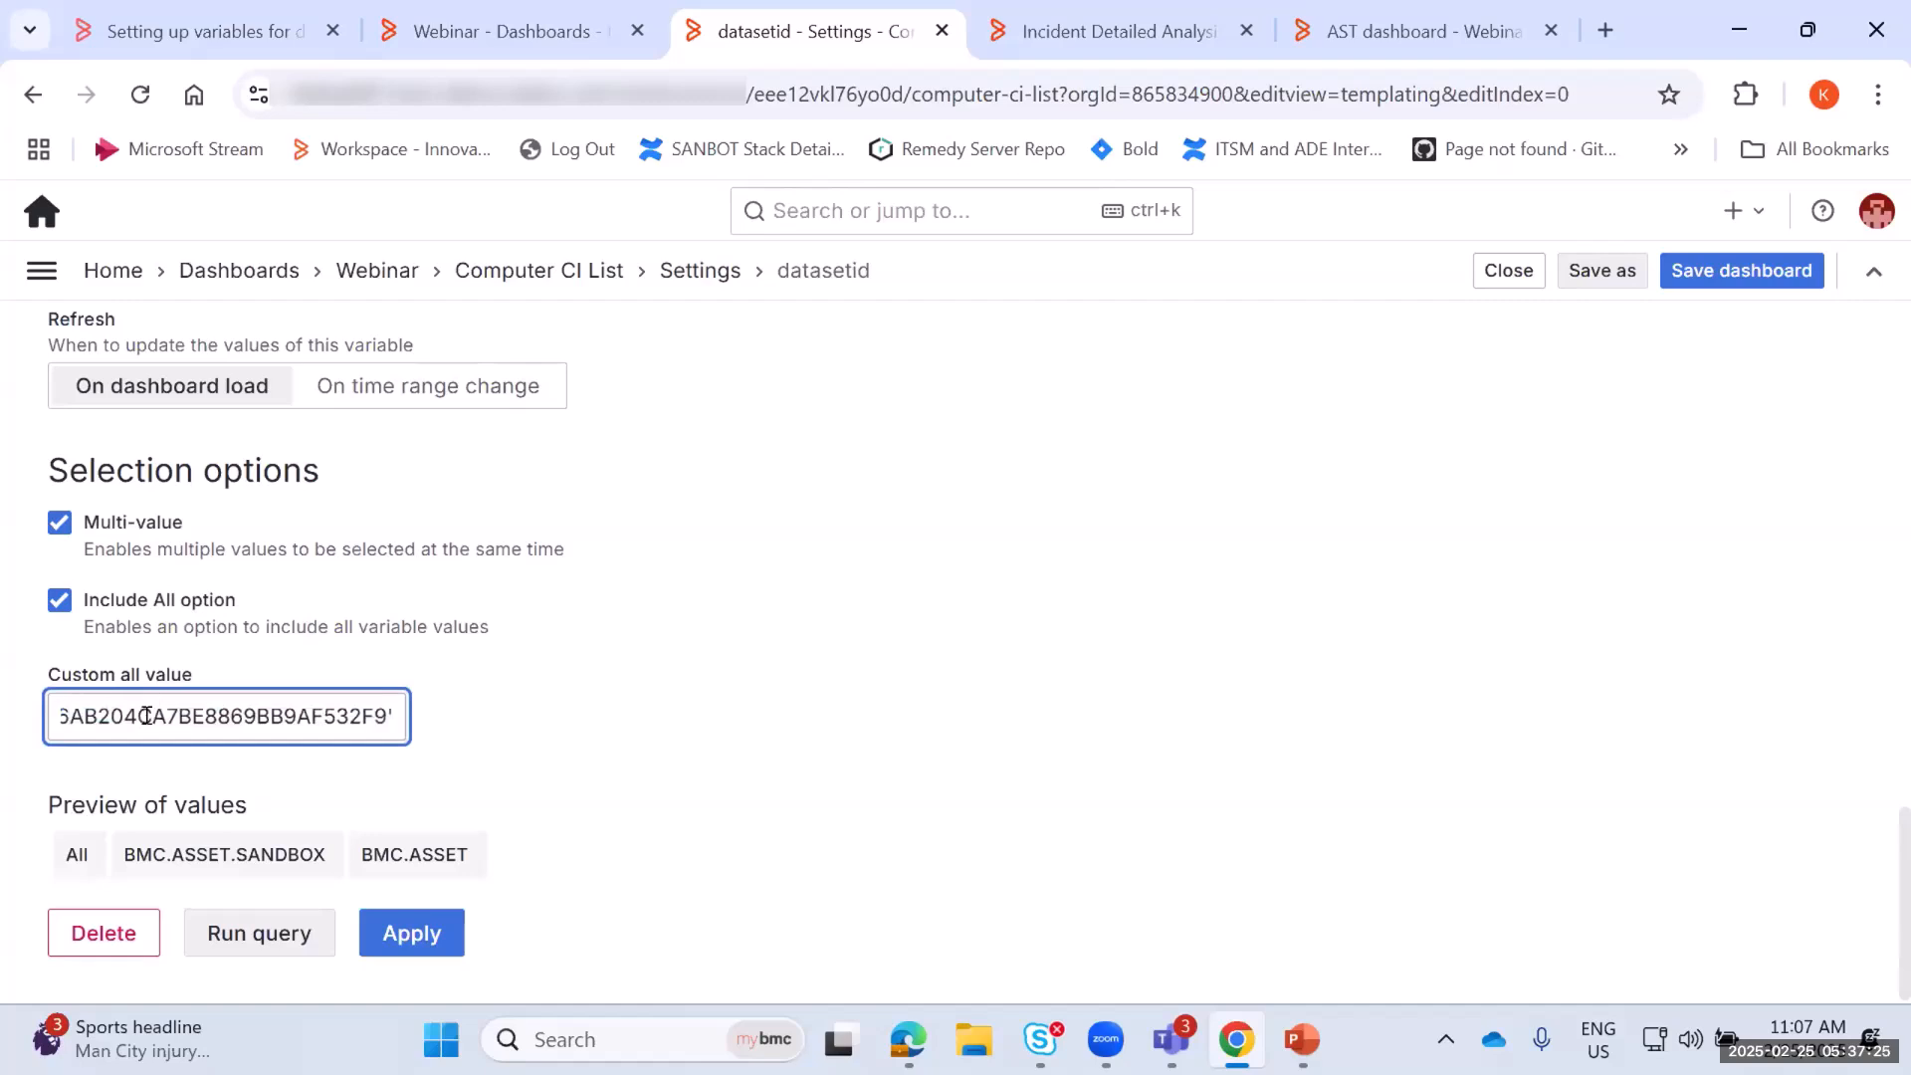
pyautogui.doubleClick(147, 716)
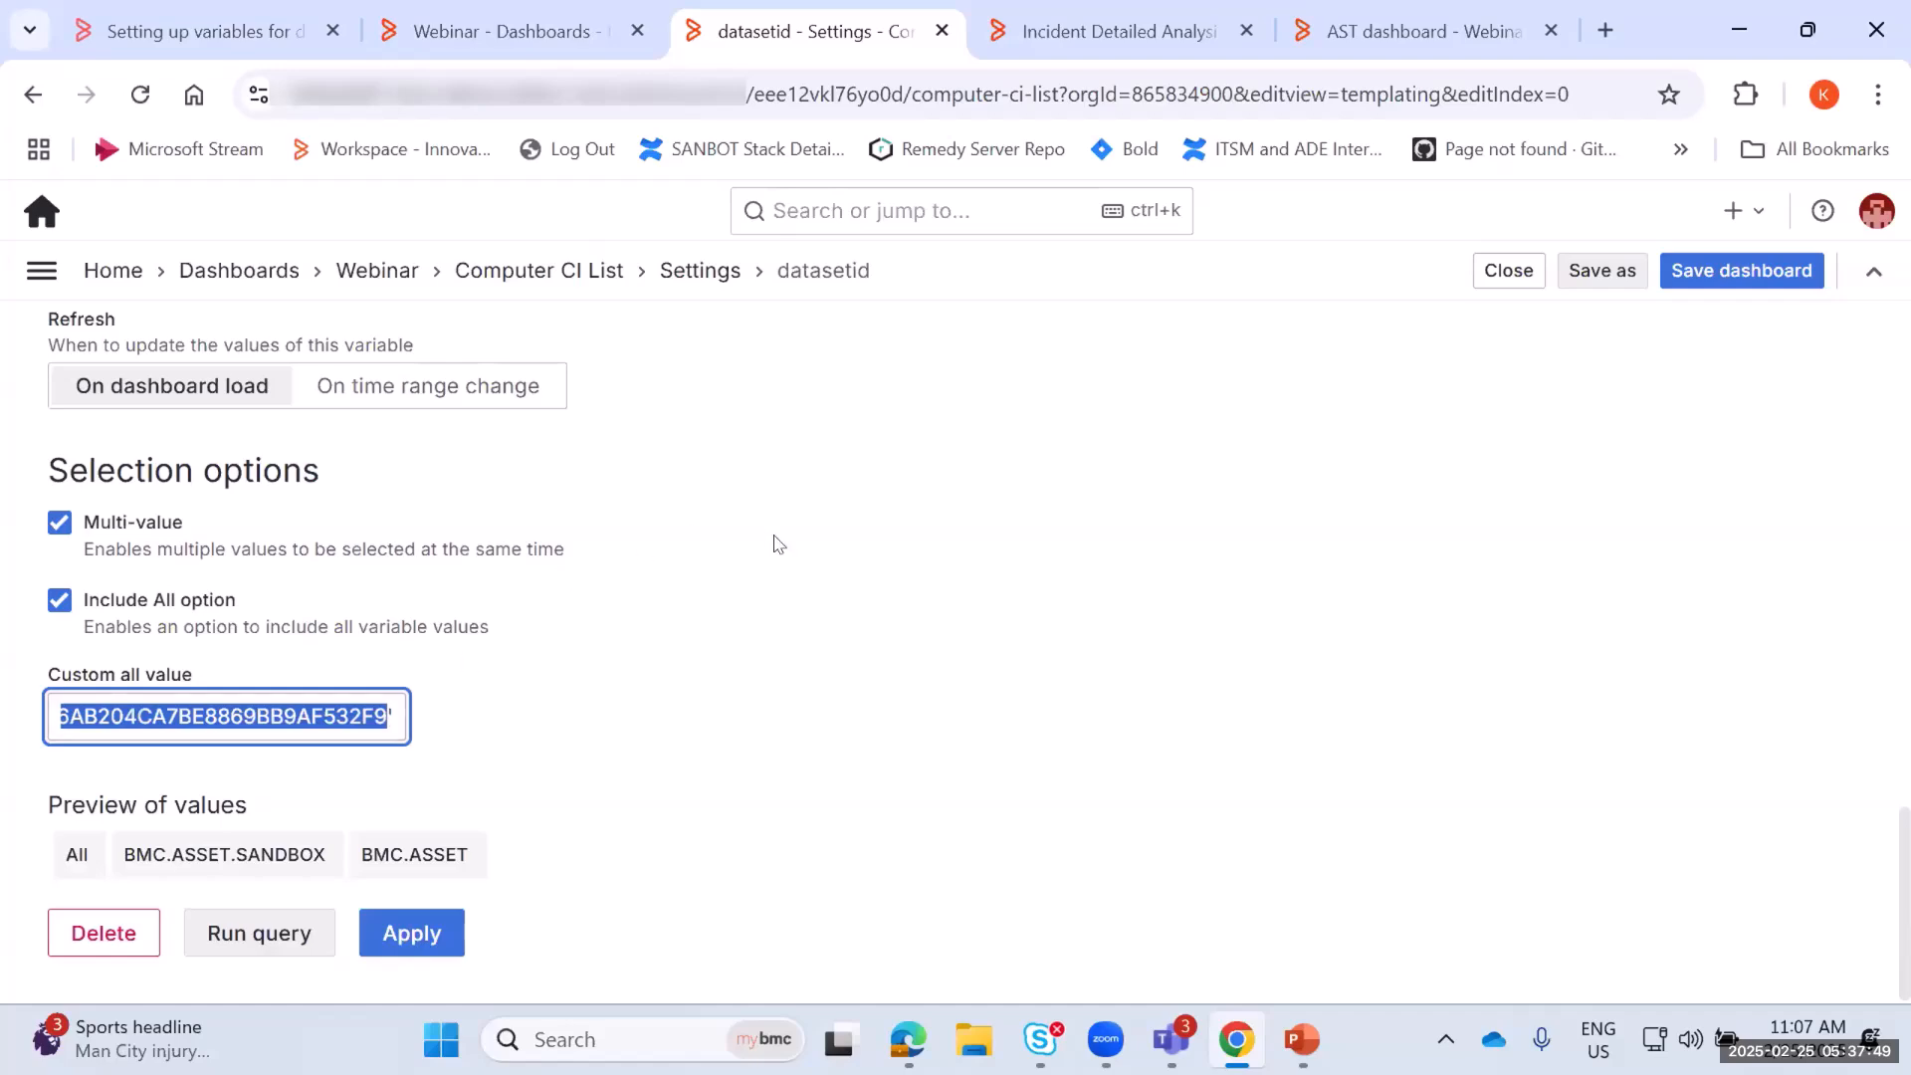
pyautogui.scroll(15, 773, 541)
pyautogui.scroll(2, 54, 574)
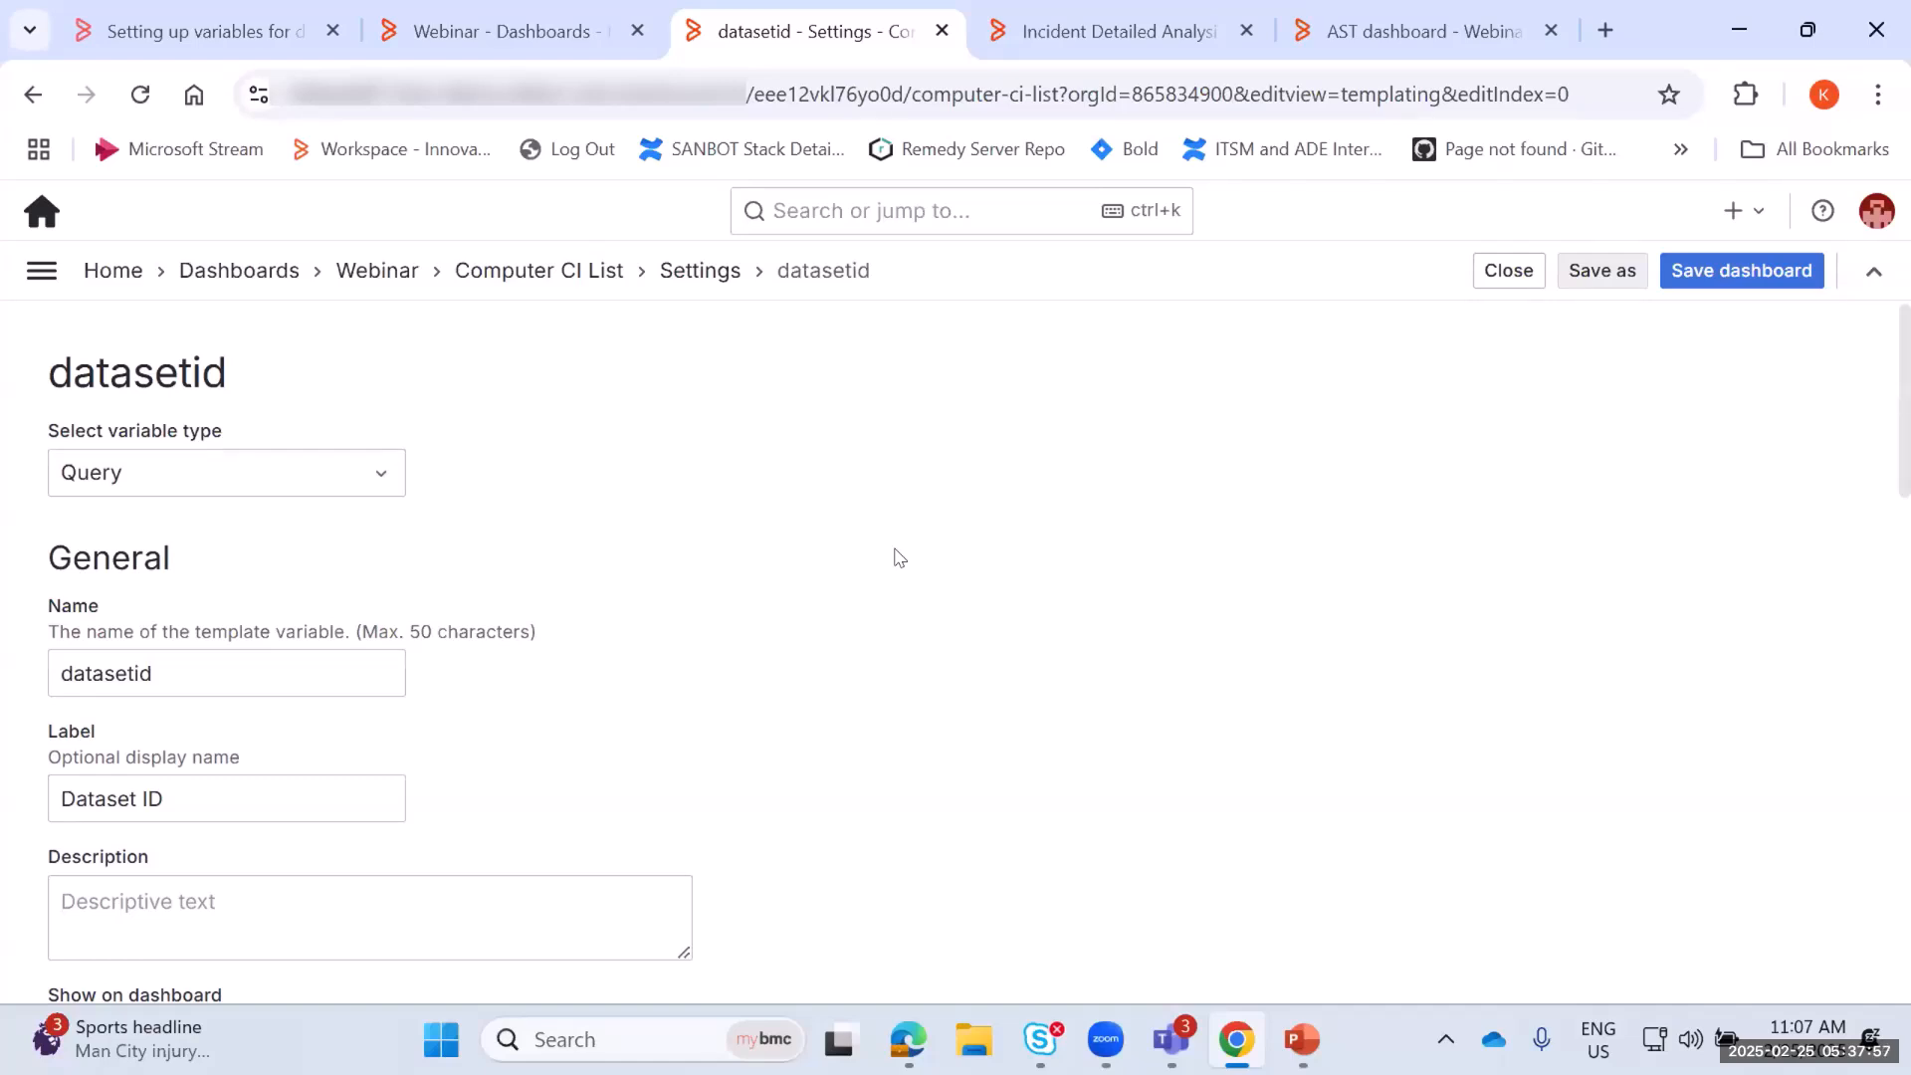
# Review the datasetid variable's query and selection options, including its custom all value, and return to the Computer CI List dashboard
pyautogui.scroll(-16, 898, 560)
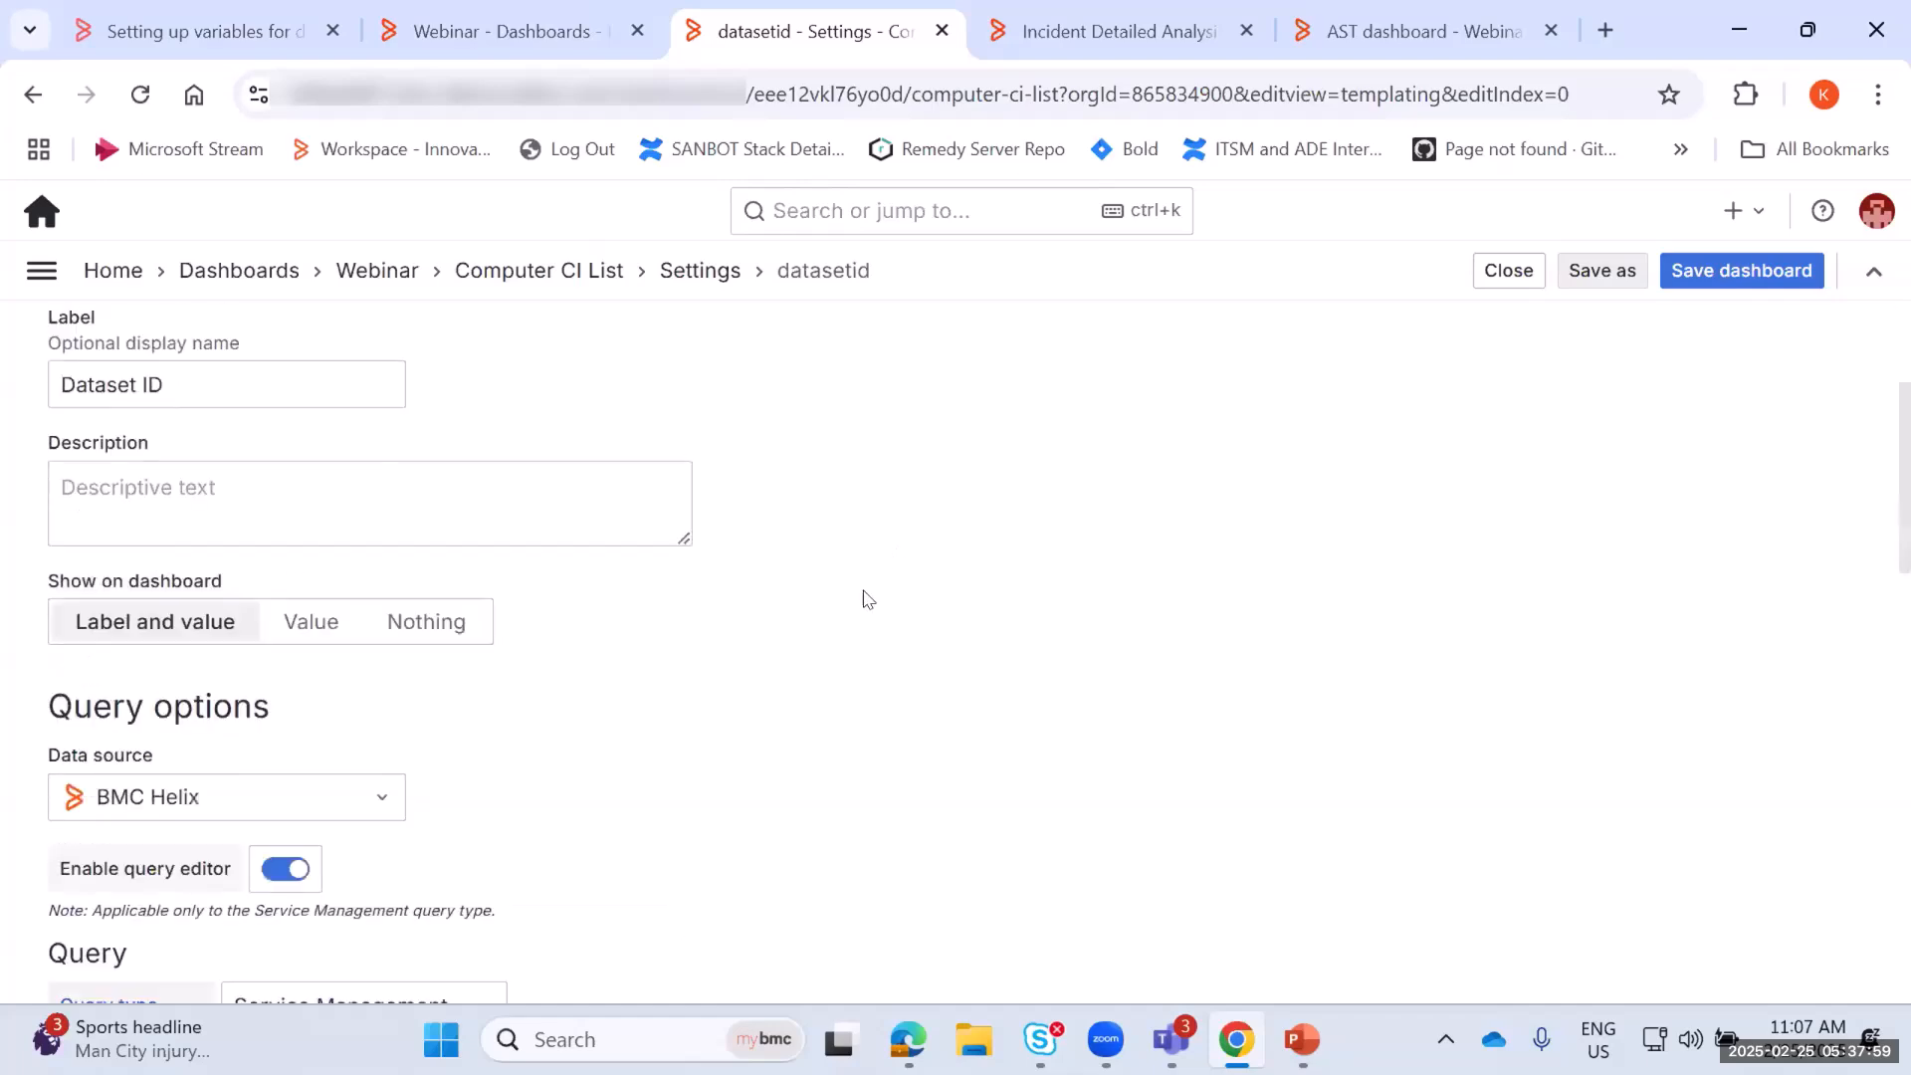
pyautogui.click(260, 705)
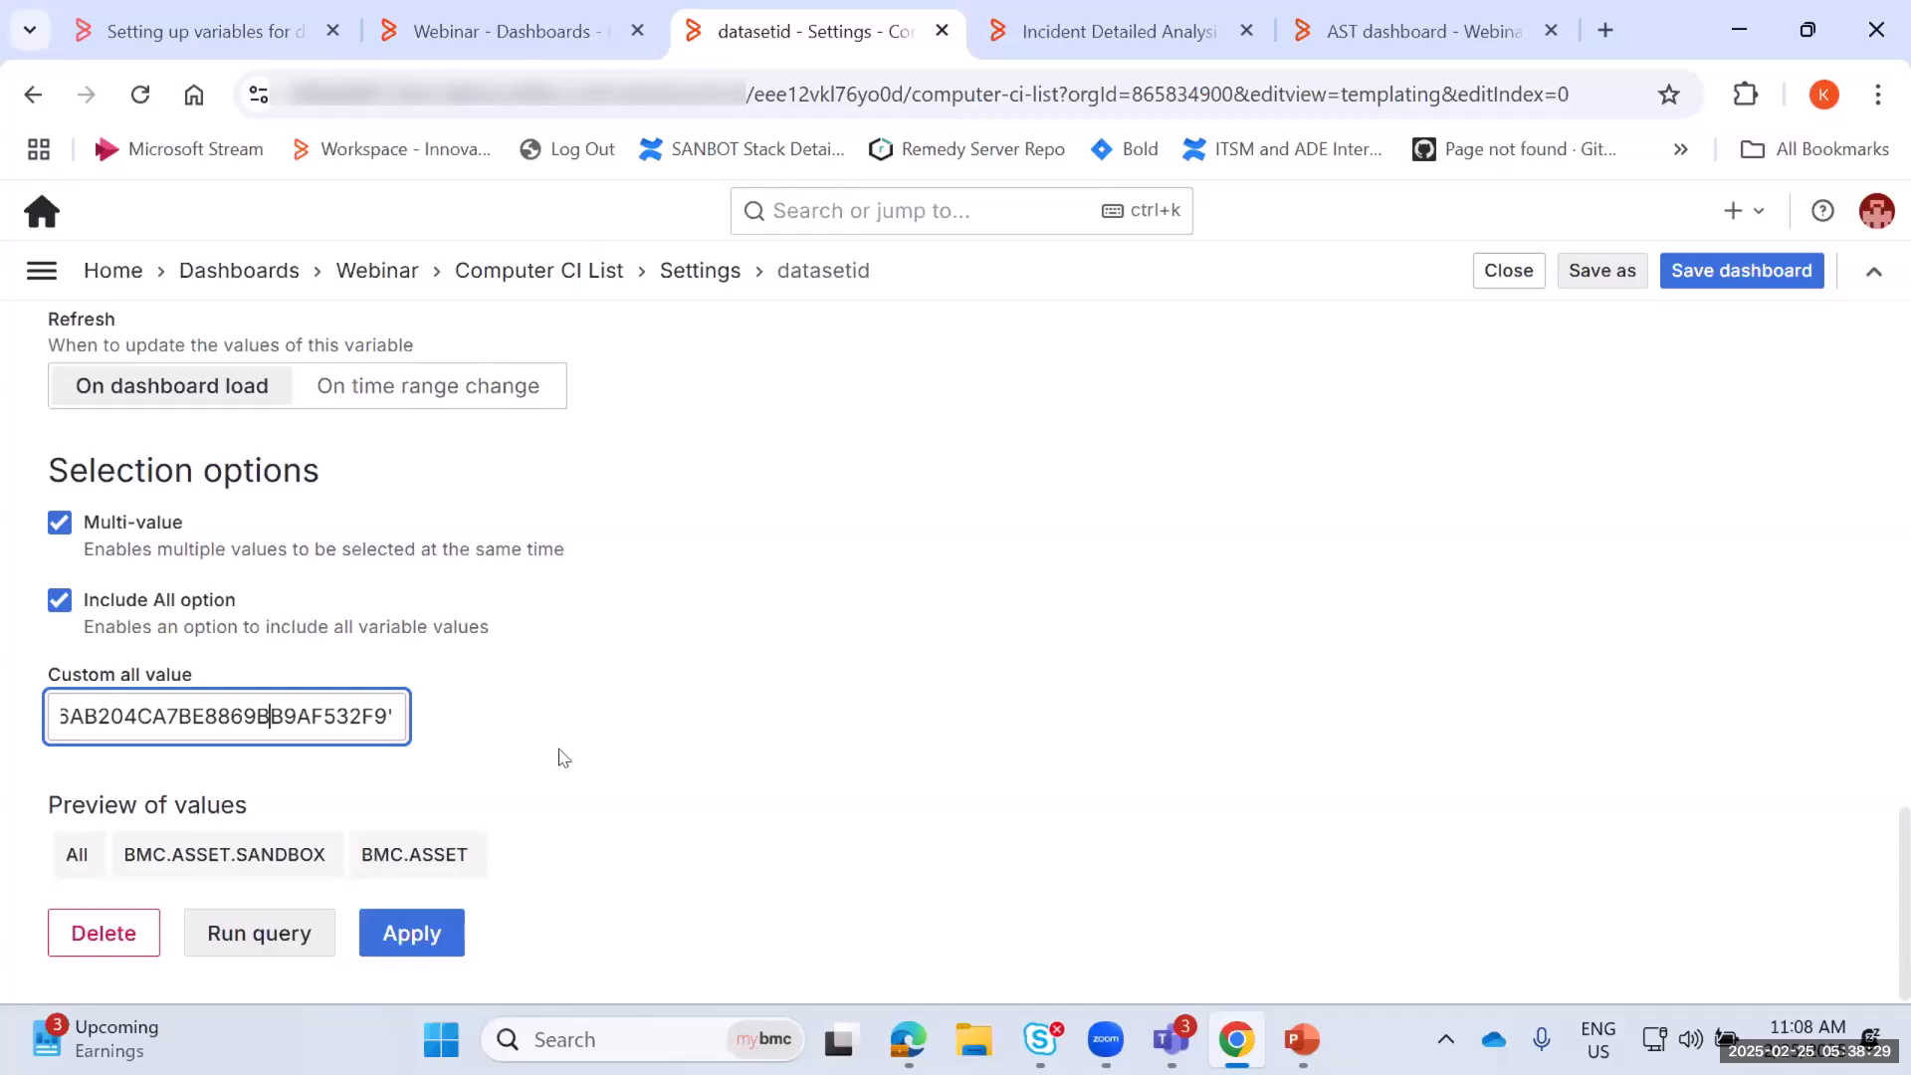
pyautogui.scroll(5, 802, 566)
pyautogui.scroll(5, 802, 566)
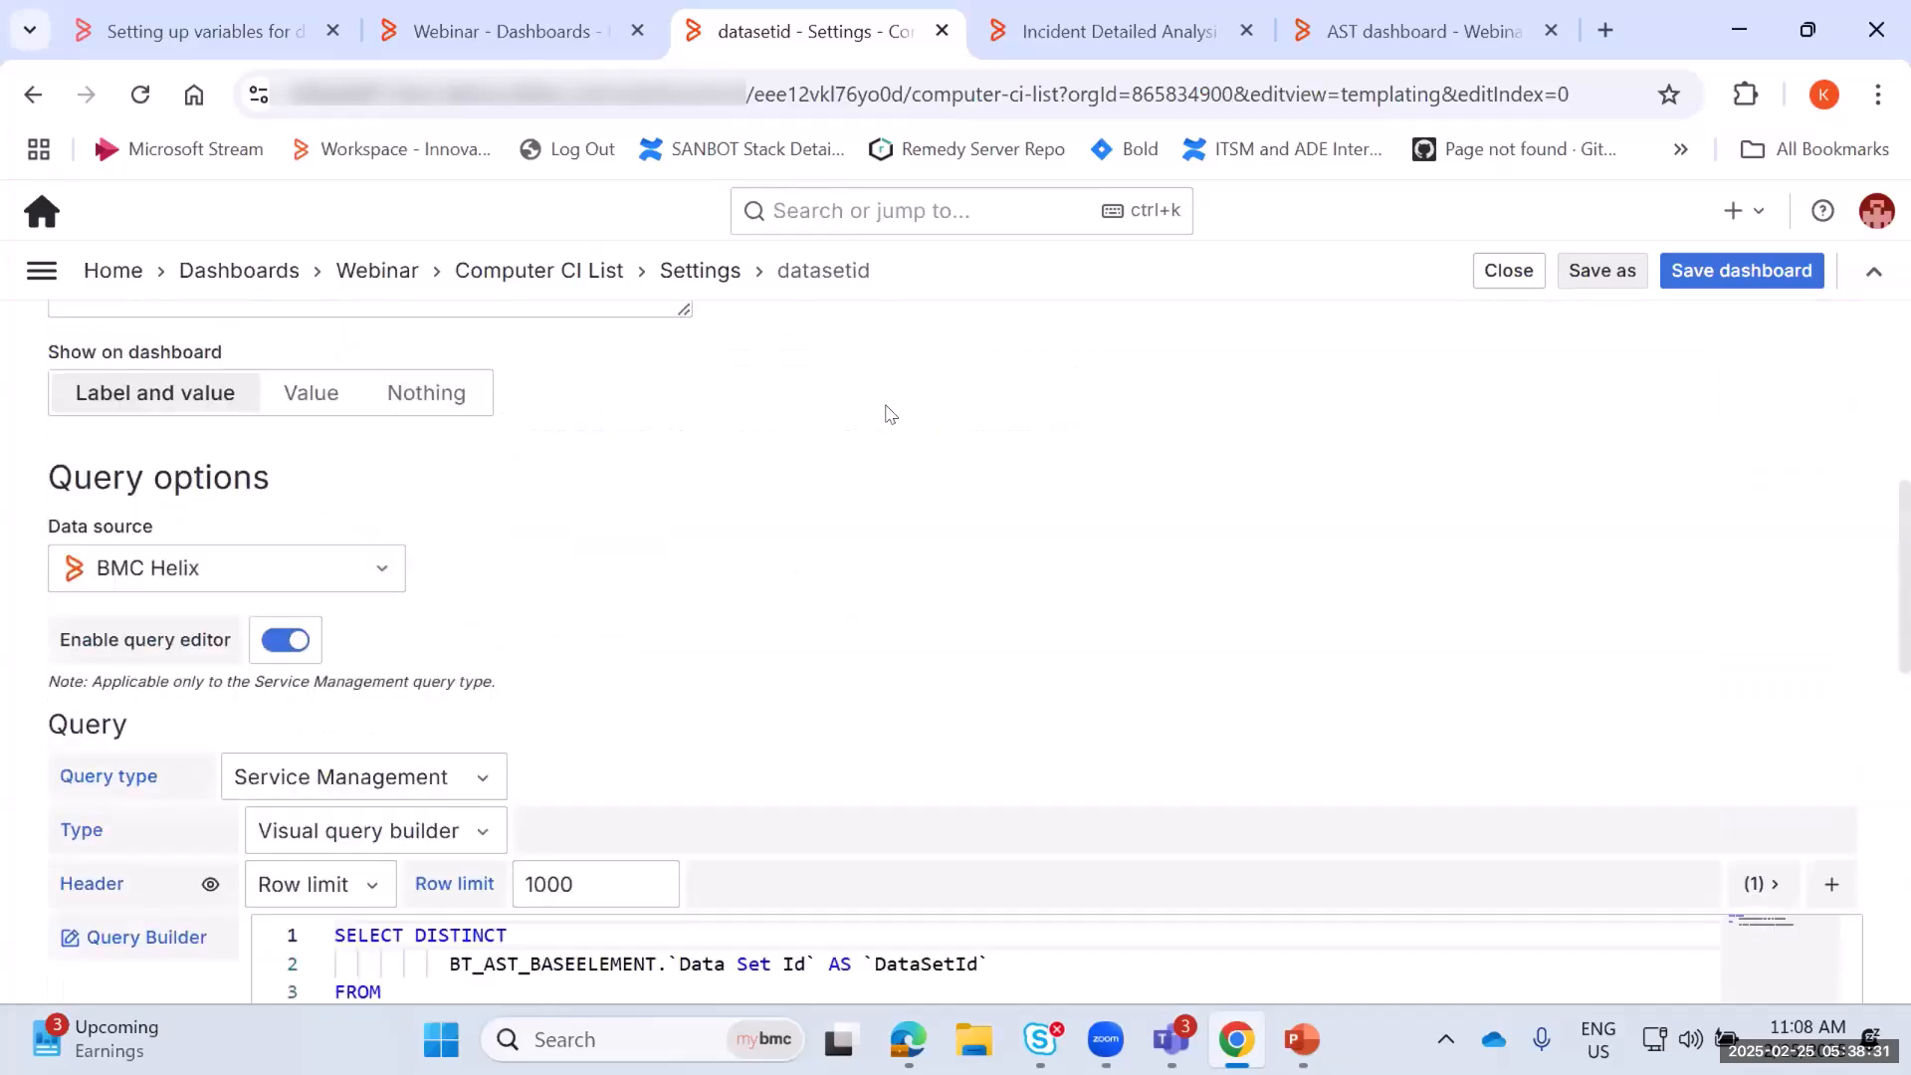
pyautogui.click(569, 269)
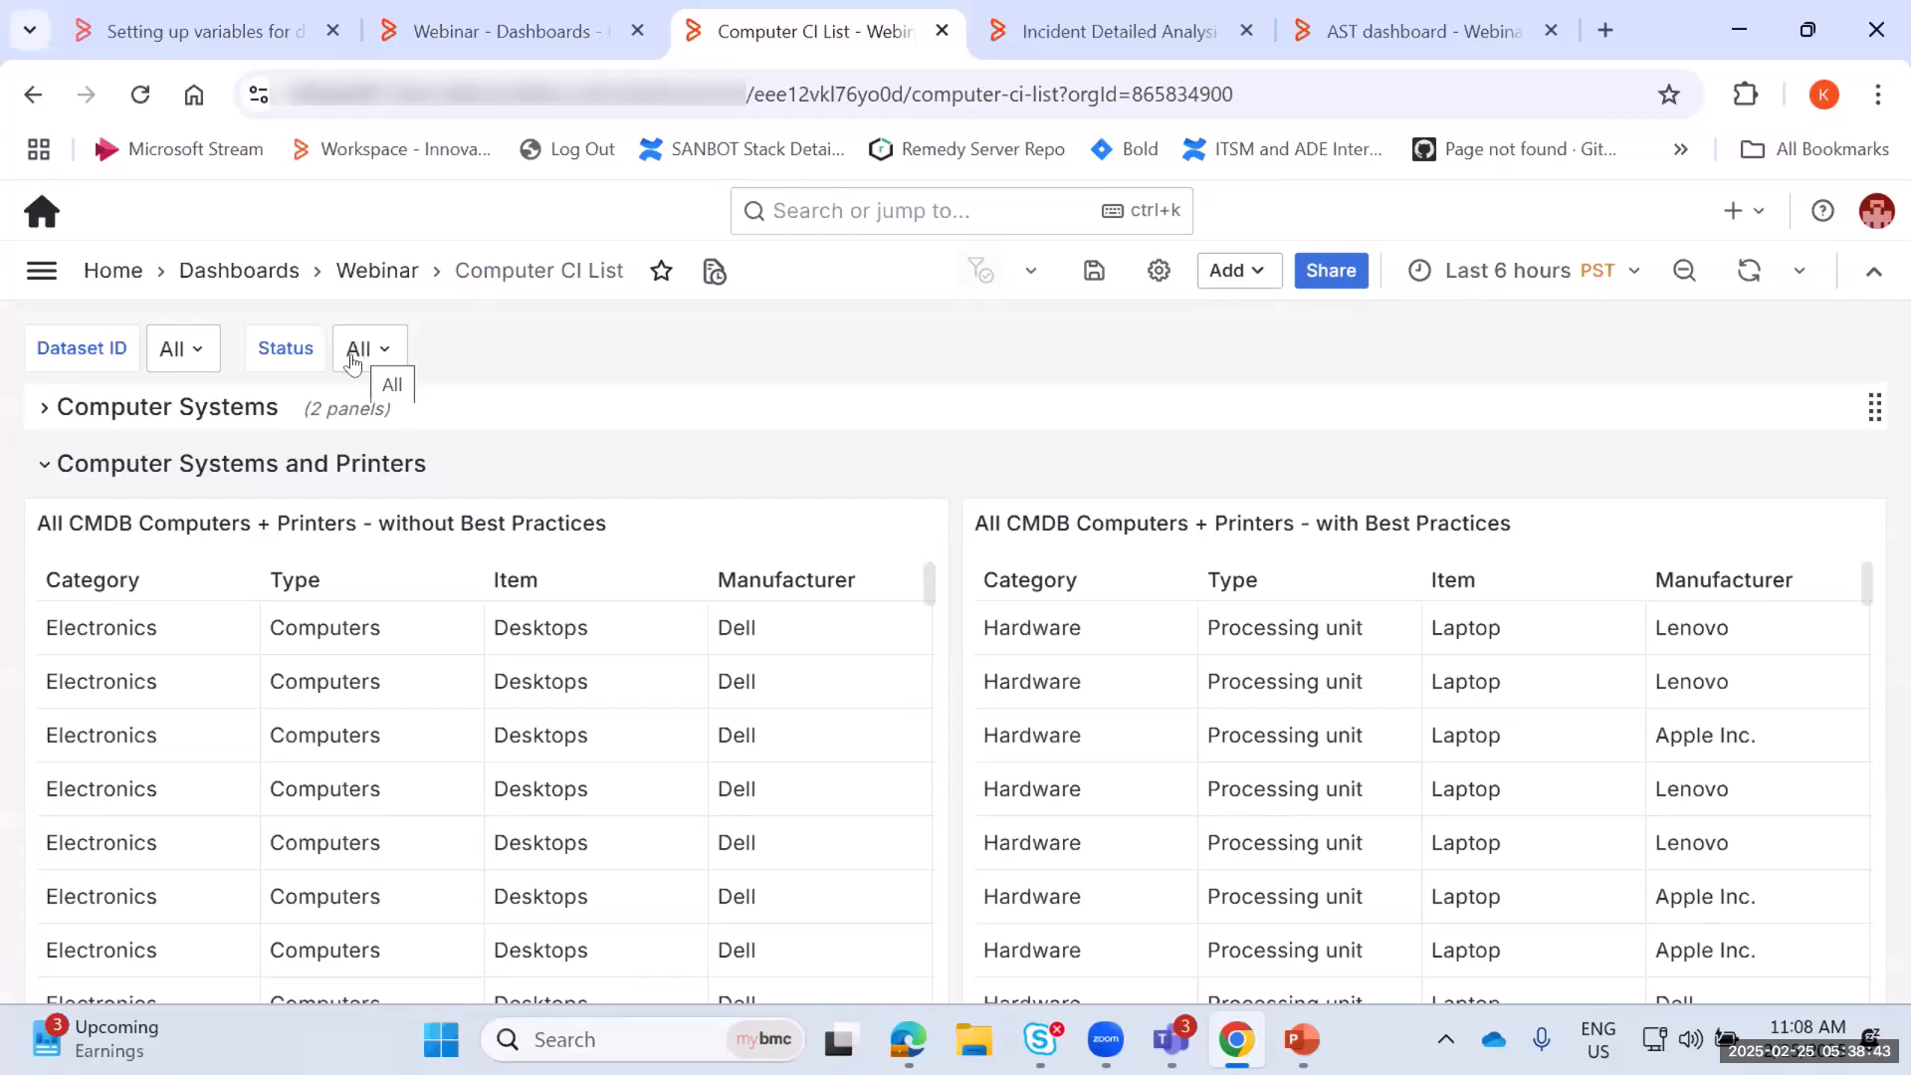
# View the Status filter's choices, review the status variable's custom values in the dashboard settings, and return to the dashboard
pyautogui.click(356, 350)
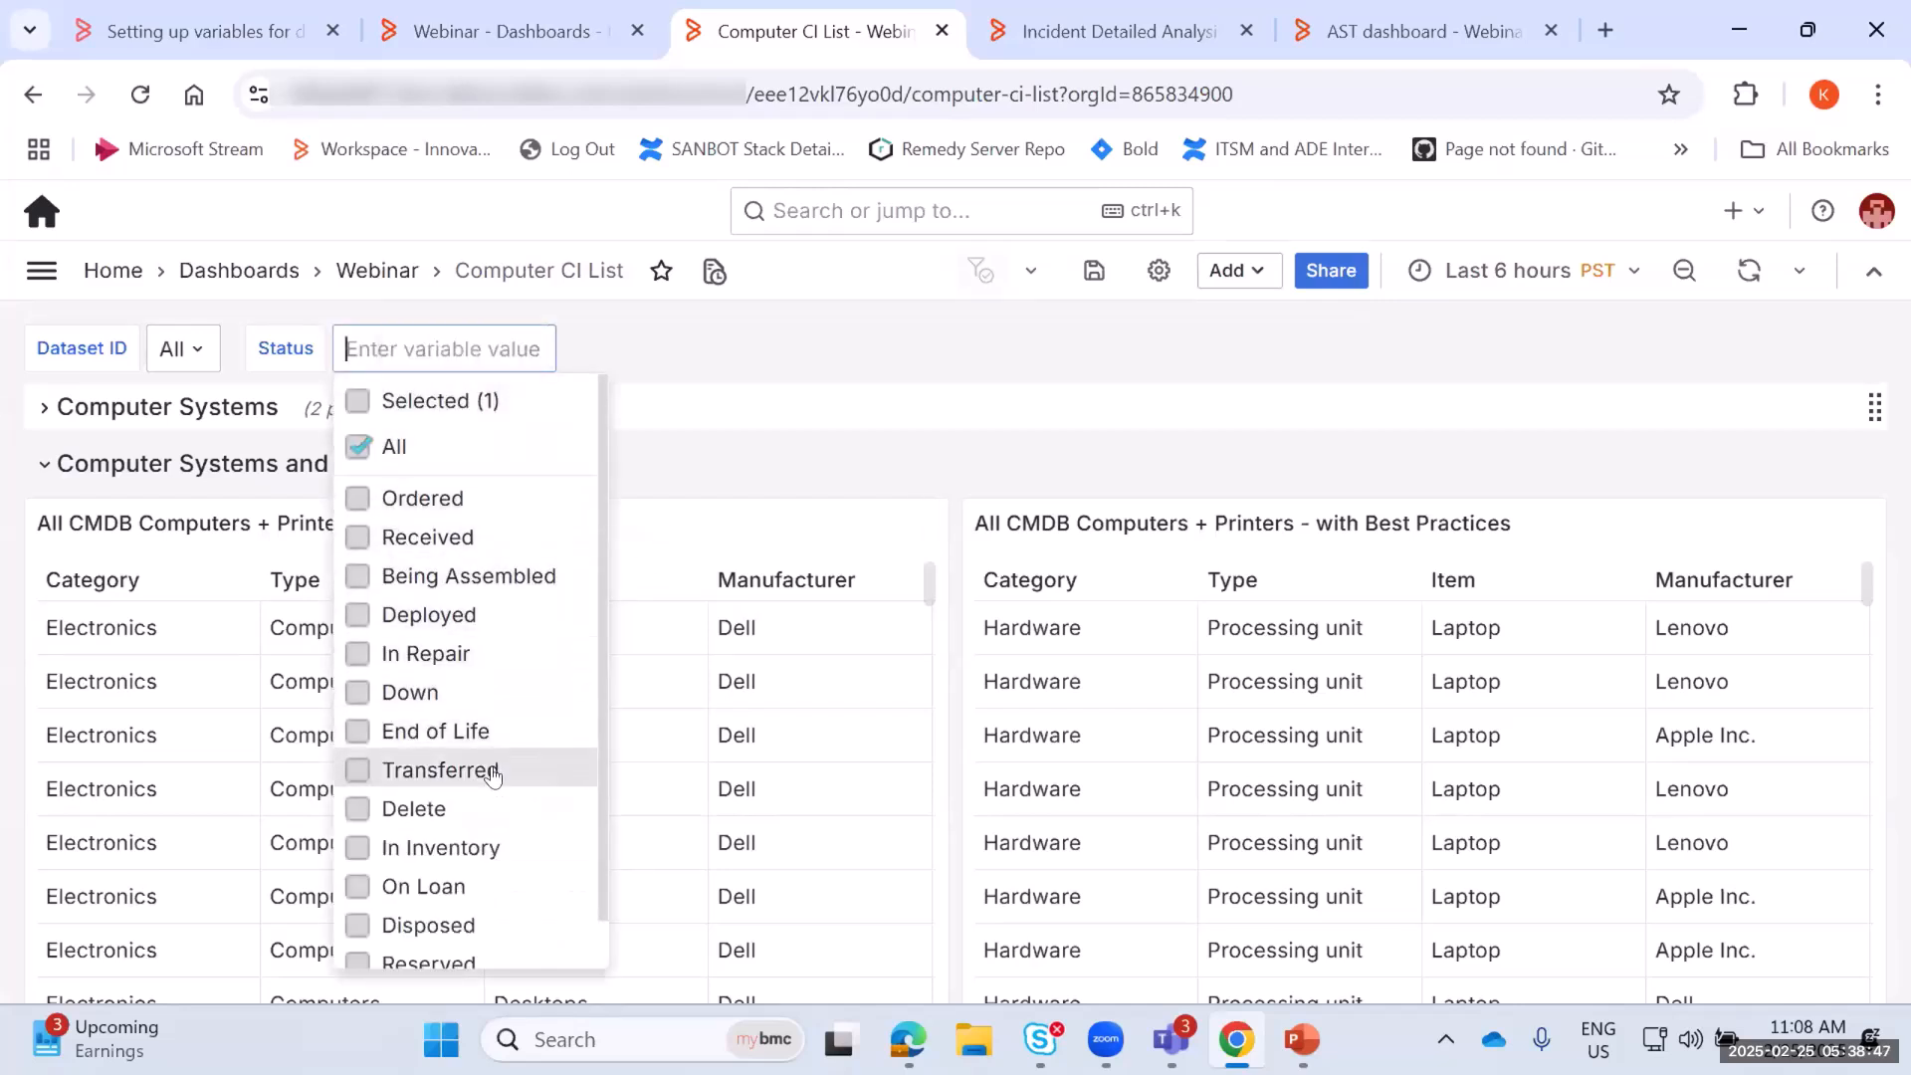
pyautogui.click(1159, 270)
pyautogui.click(503, 453)
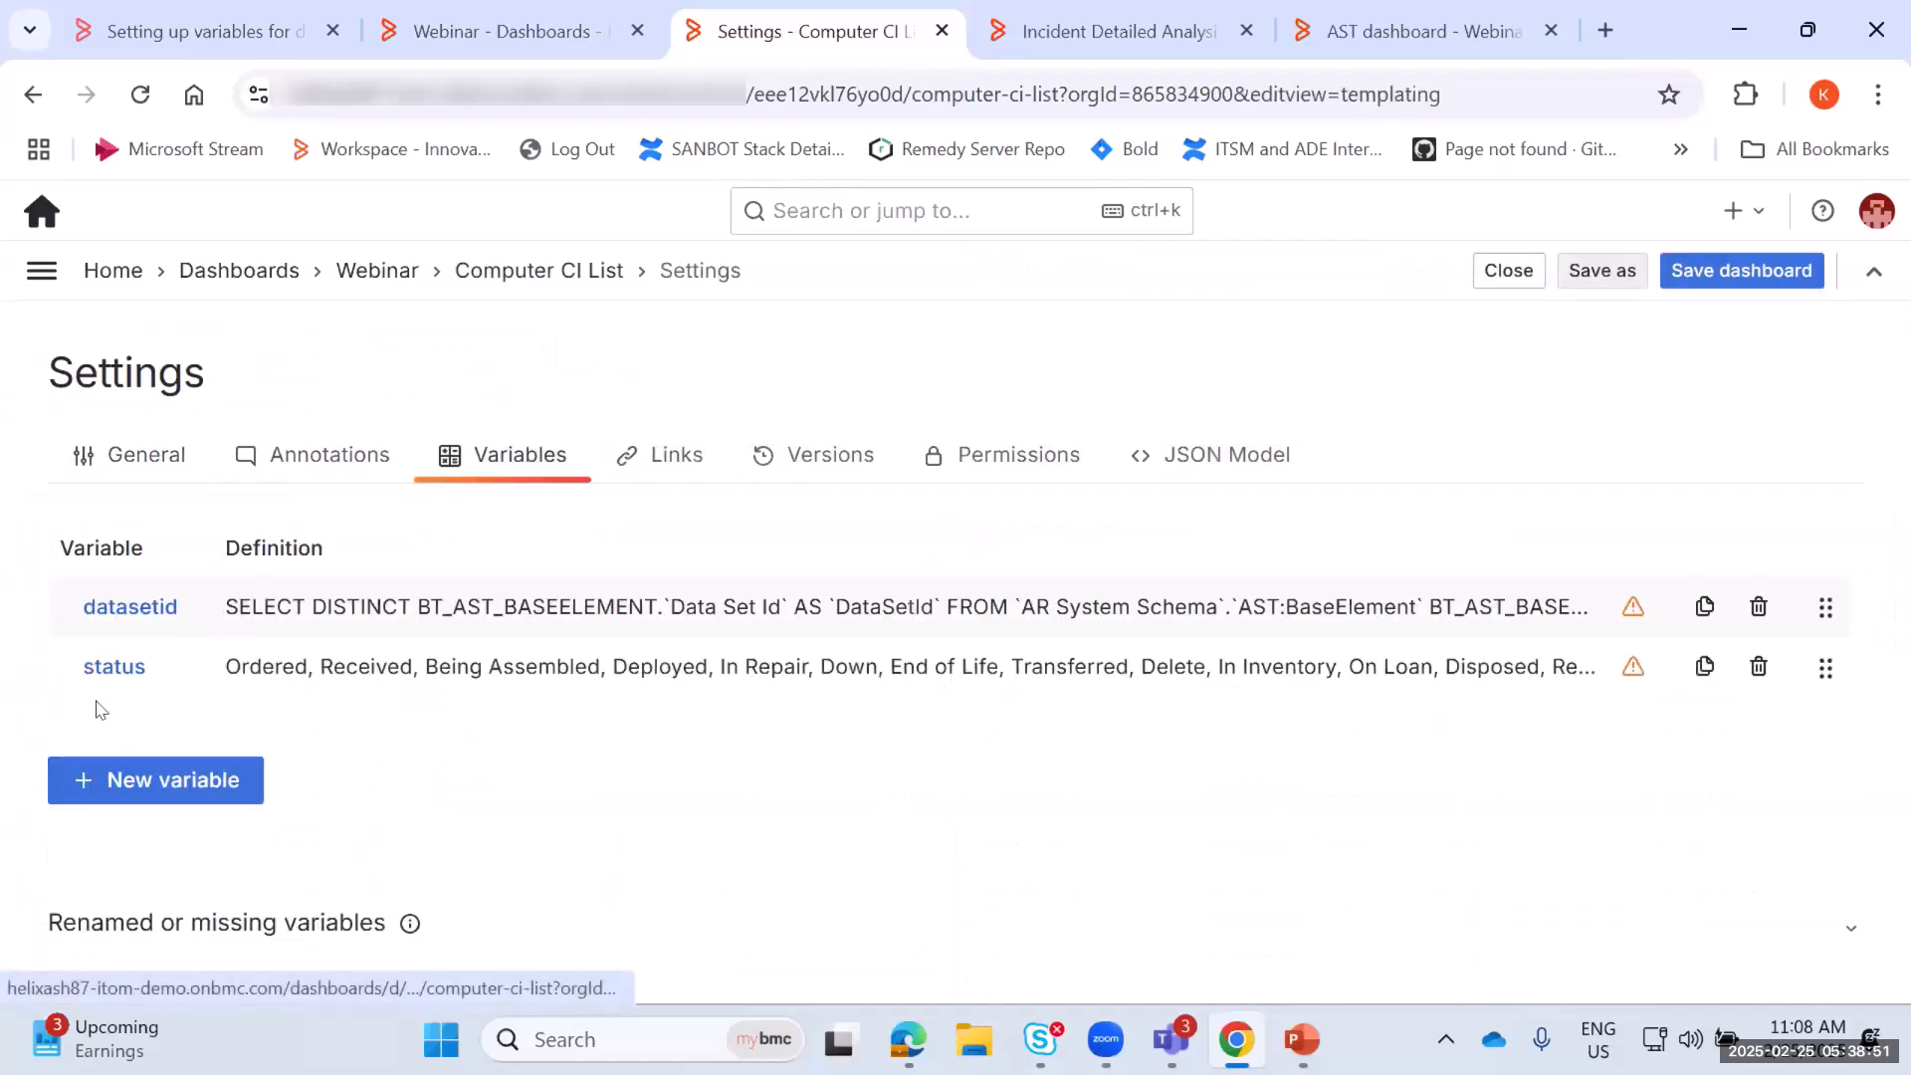
pyautogui.click(408, 670)
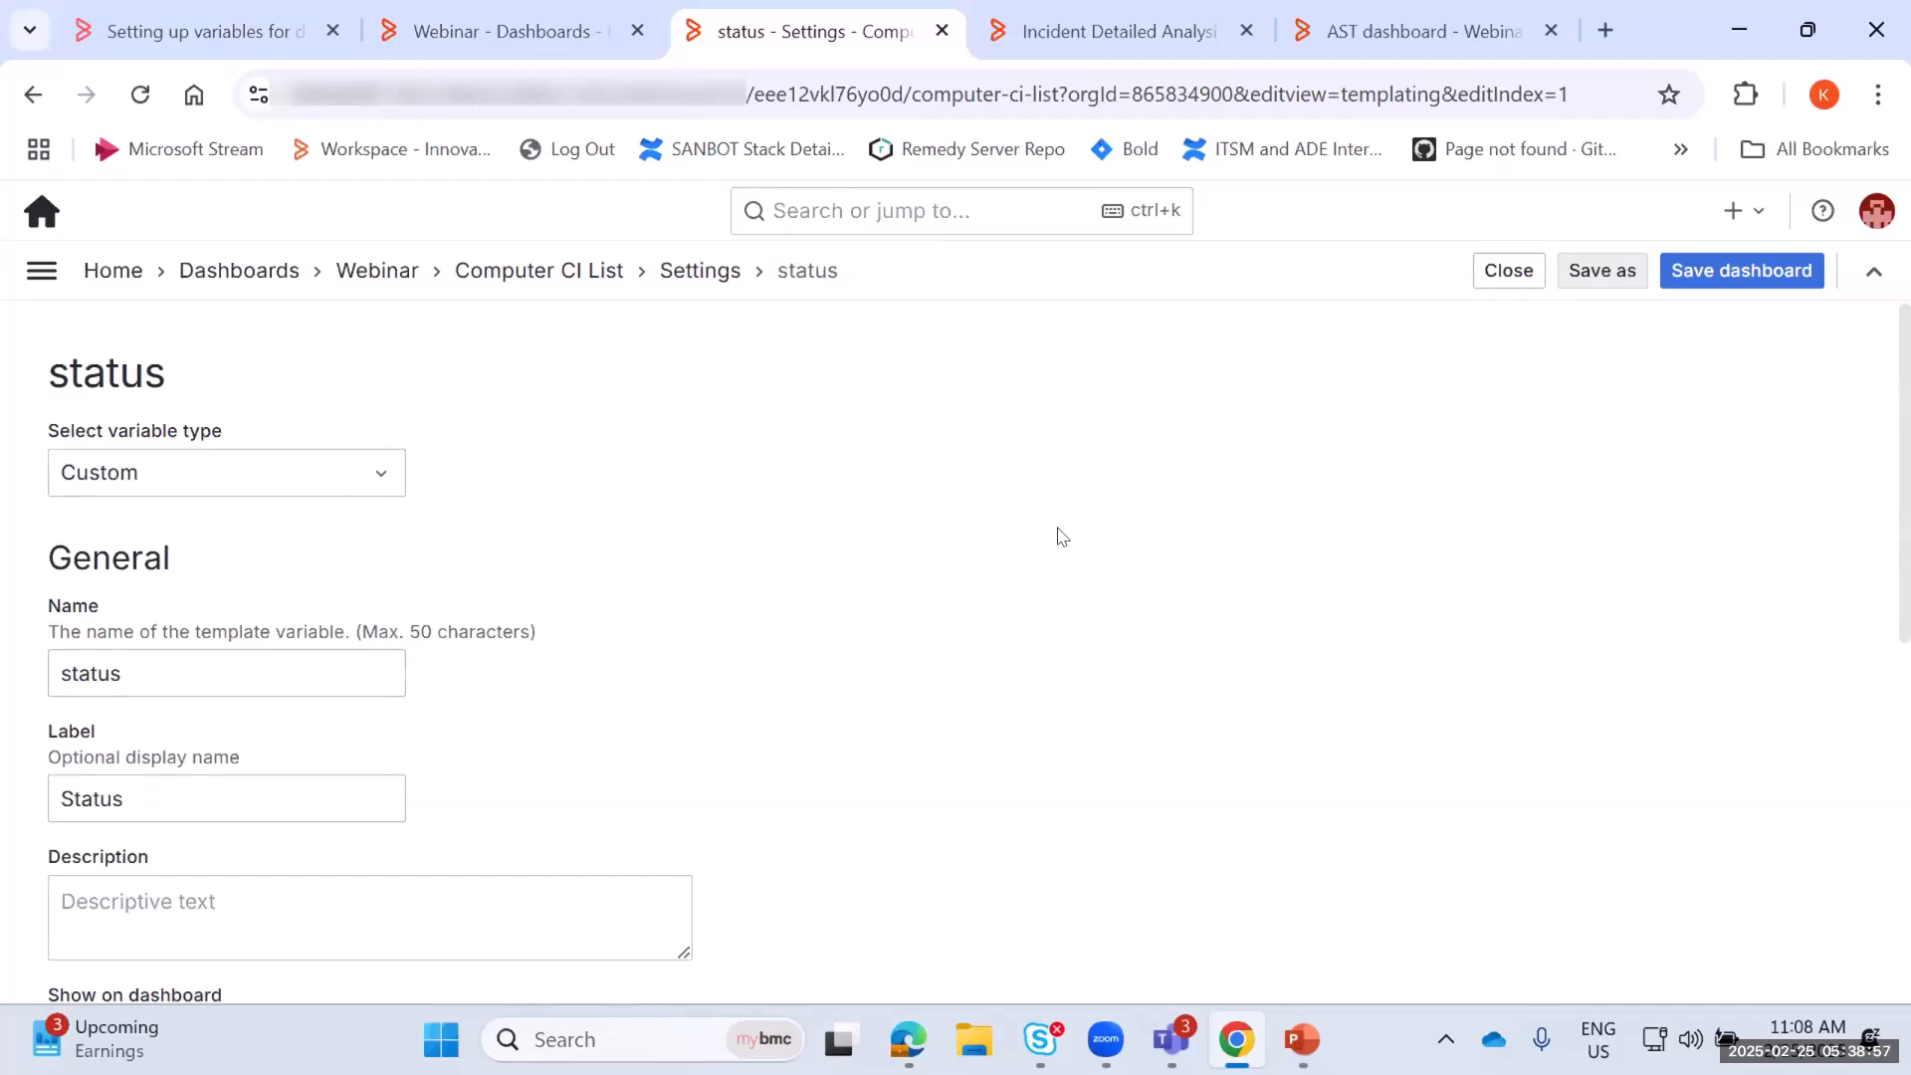
pyautogui.scroll(-9, 404, 619)
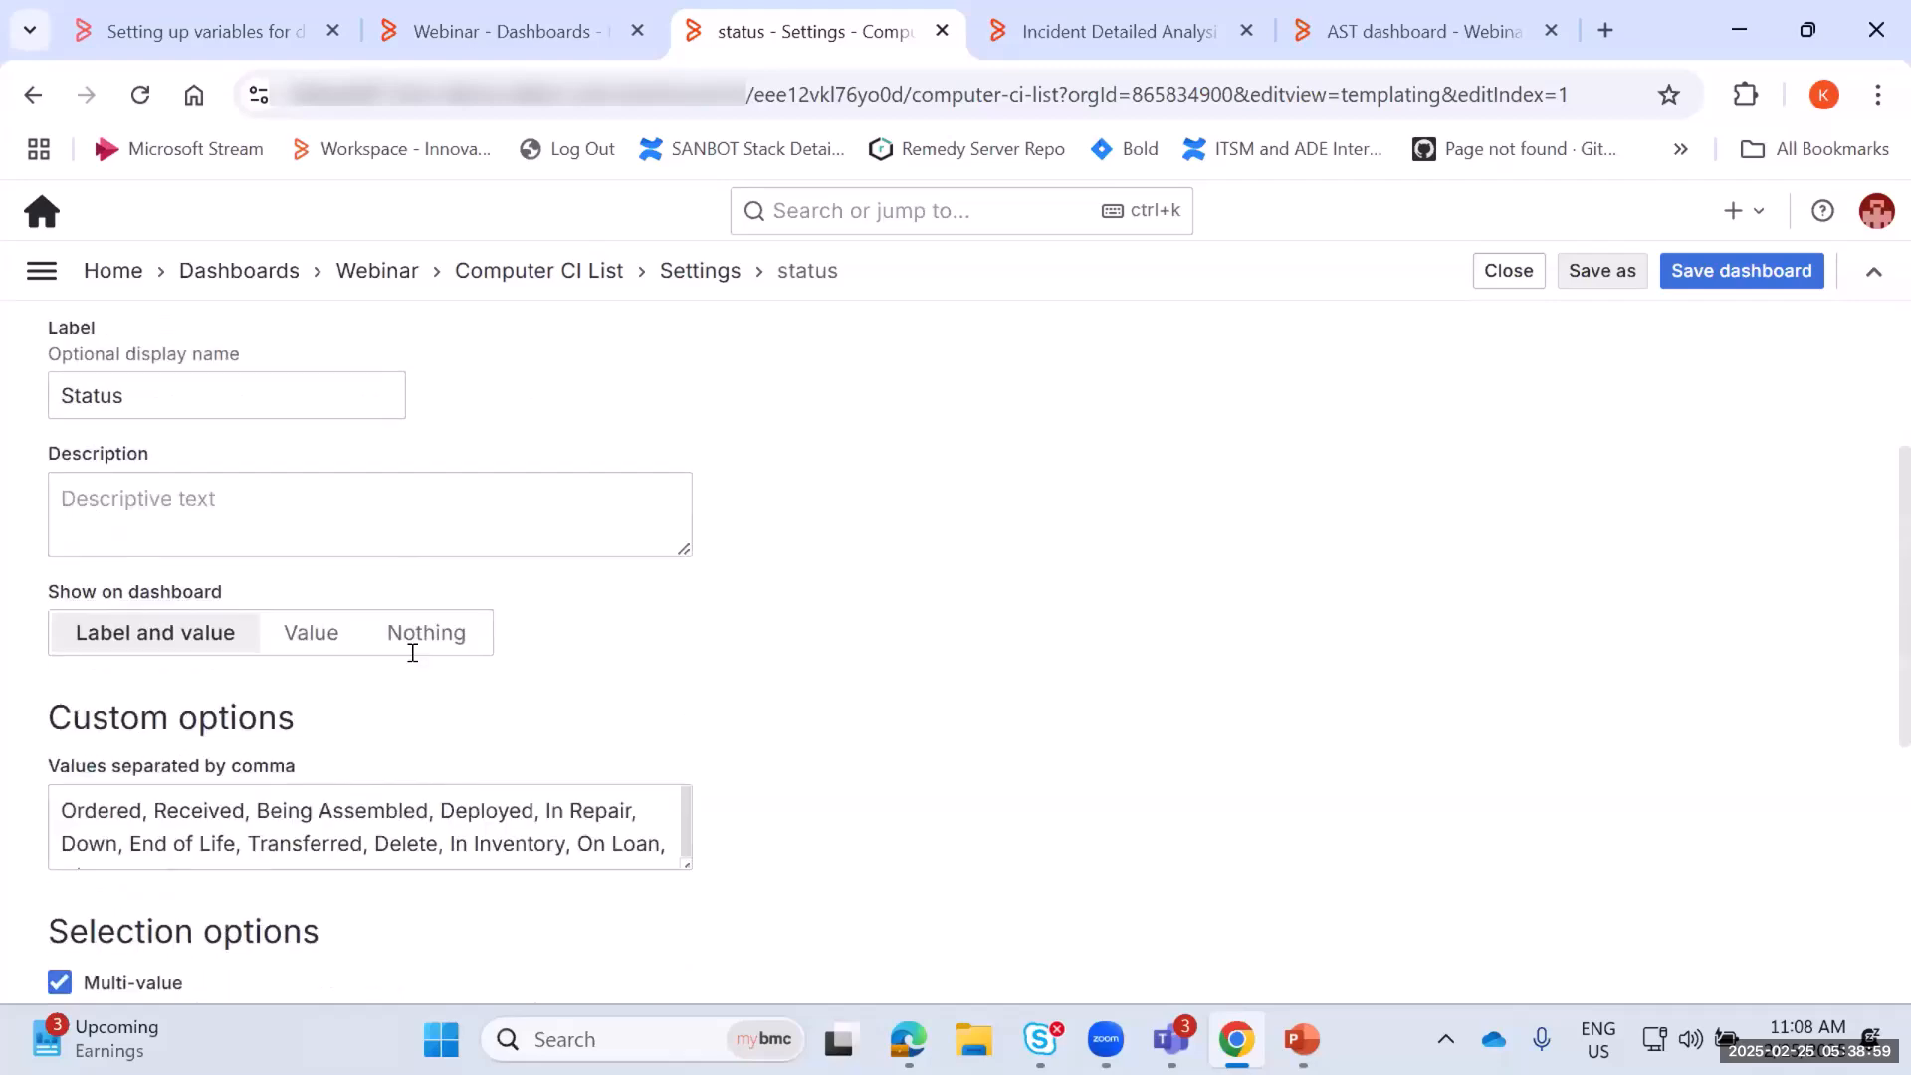
pyautogui.scroll(5, 315, 742)
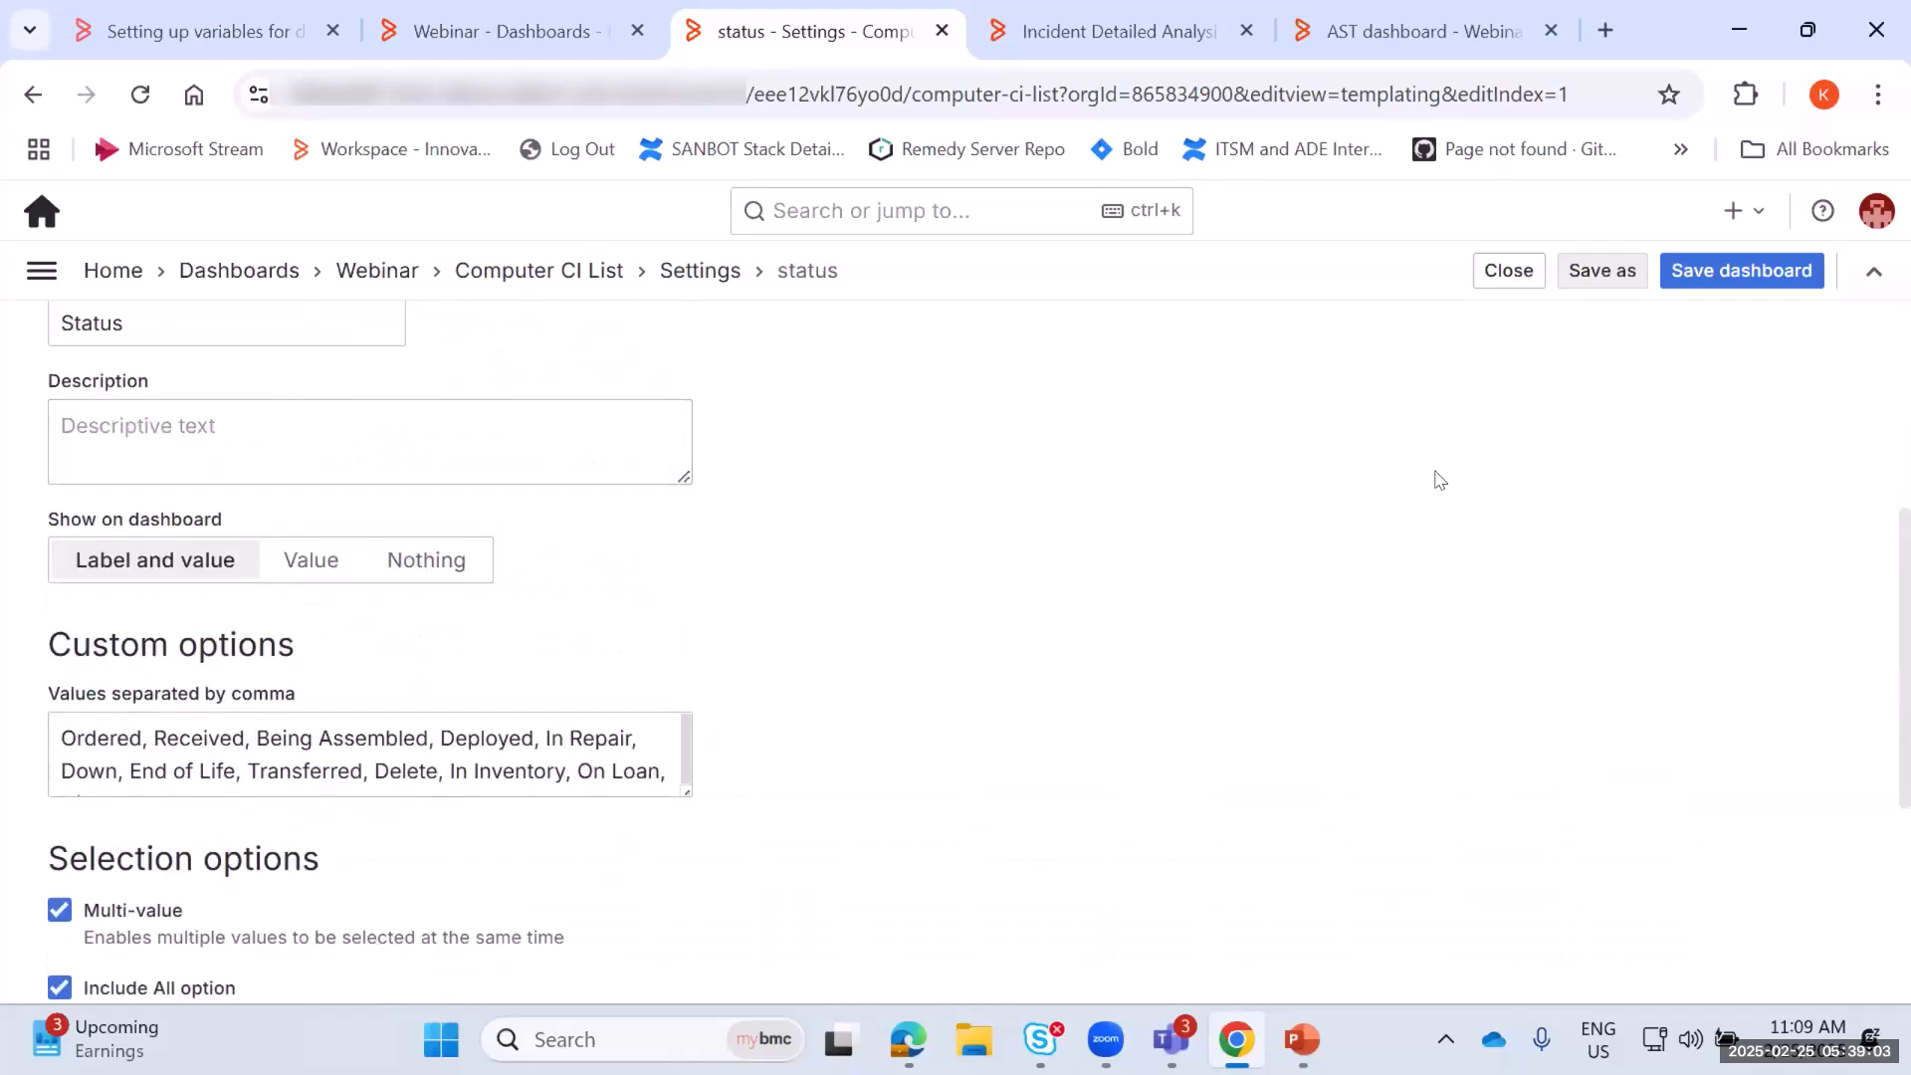
pyautogui.click(524, 270)
pyautogui.click(627, 363)
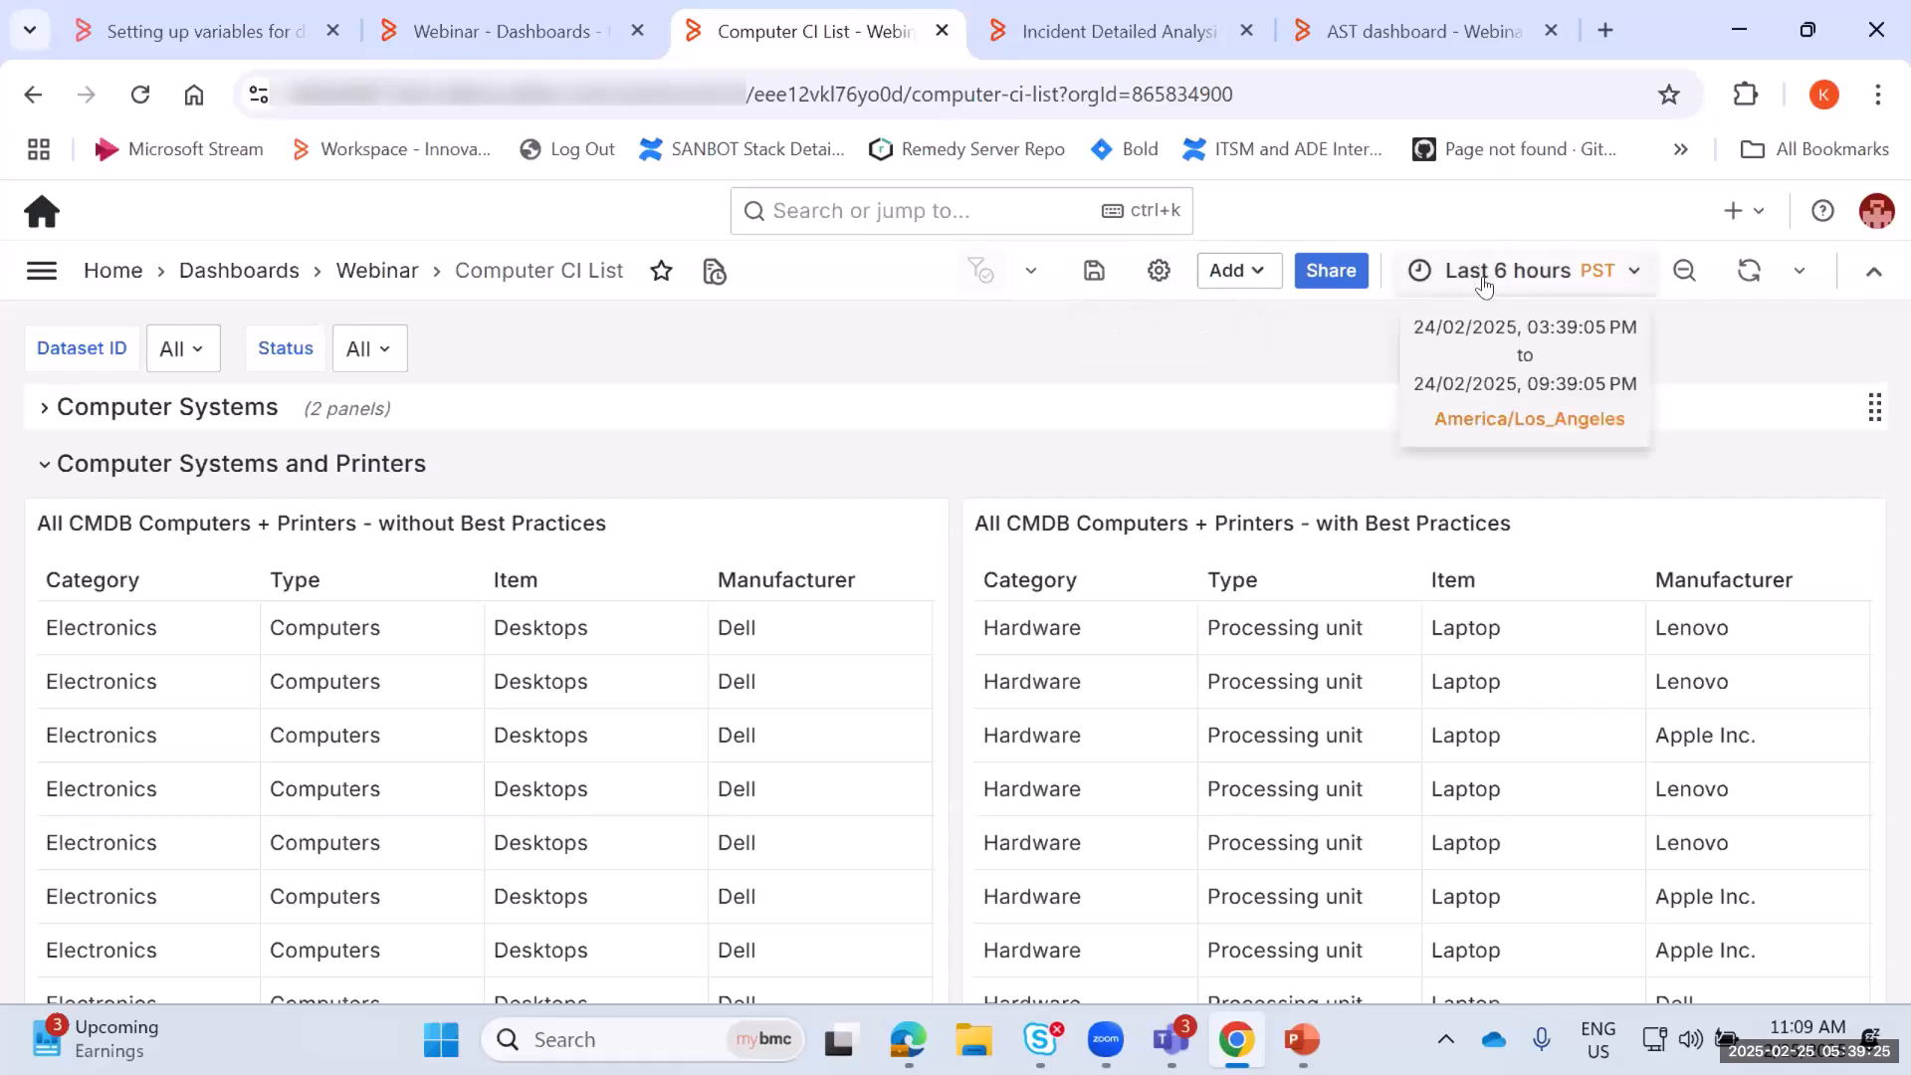
# Turn on hiding of the time picker in the dashboard's general settings and return to the Computer CI List dashboard
pyautogui.moveTo(806, 426)
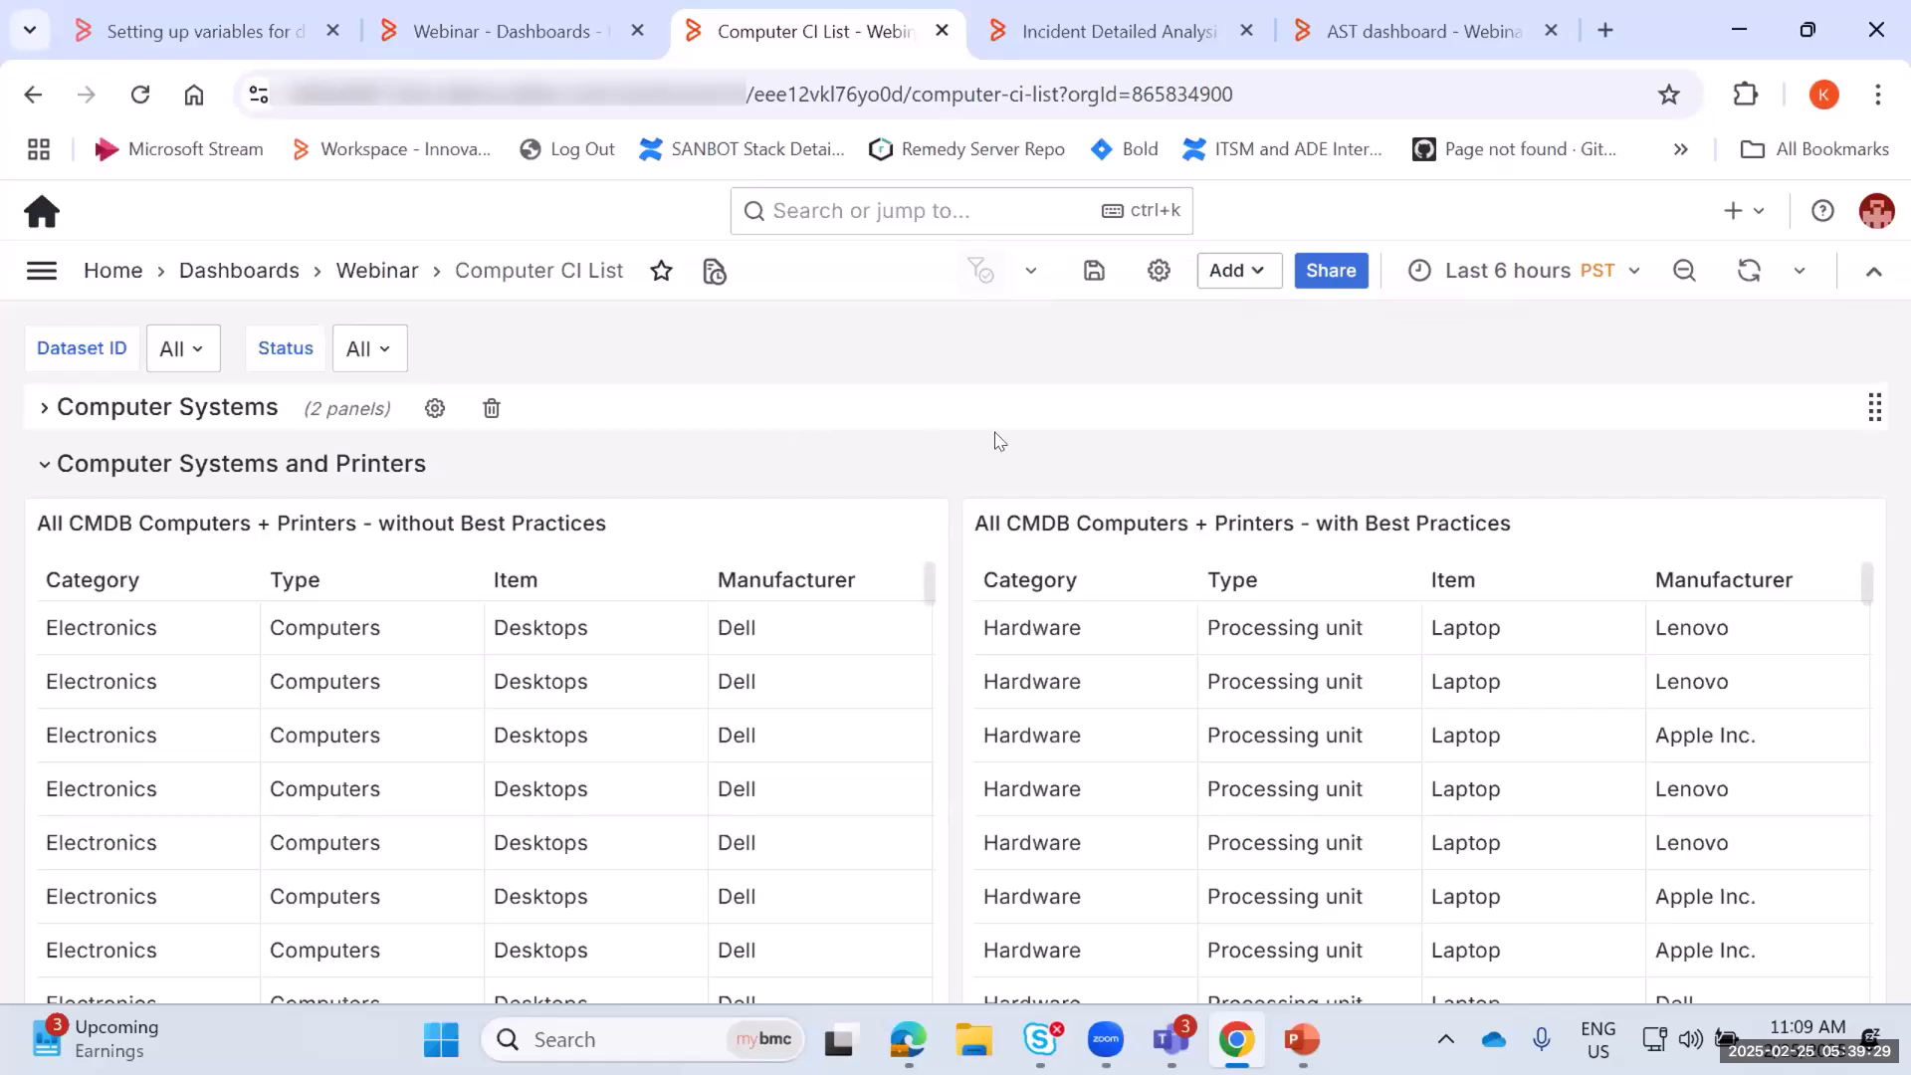
pyautogui.click(1158, 272)
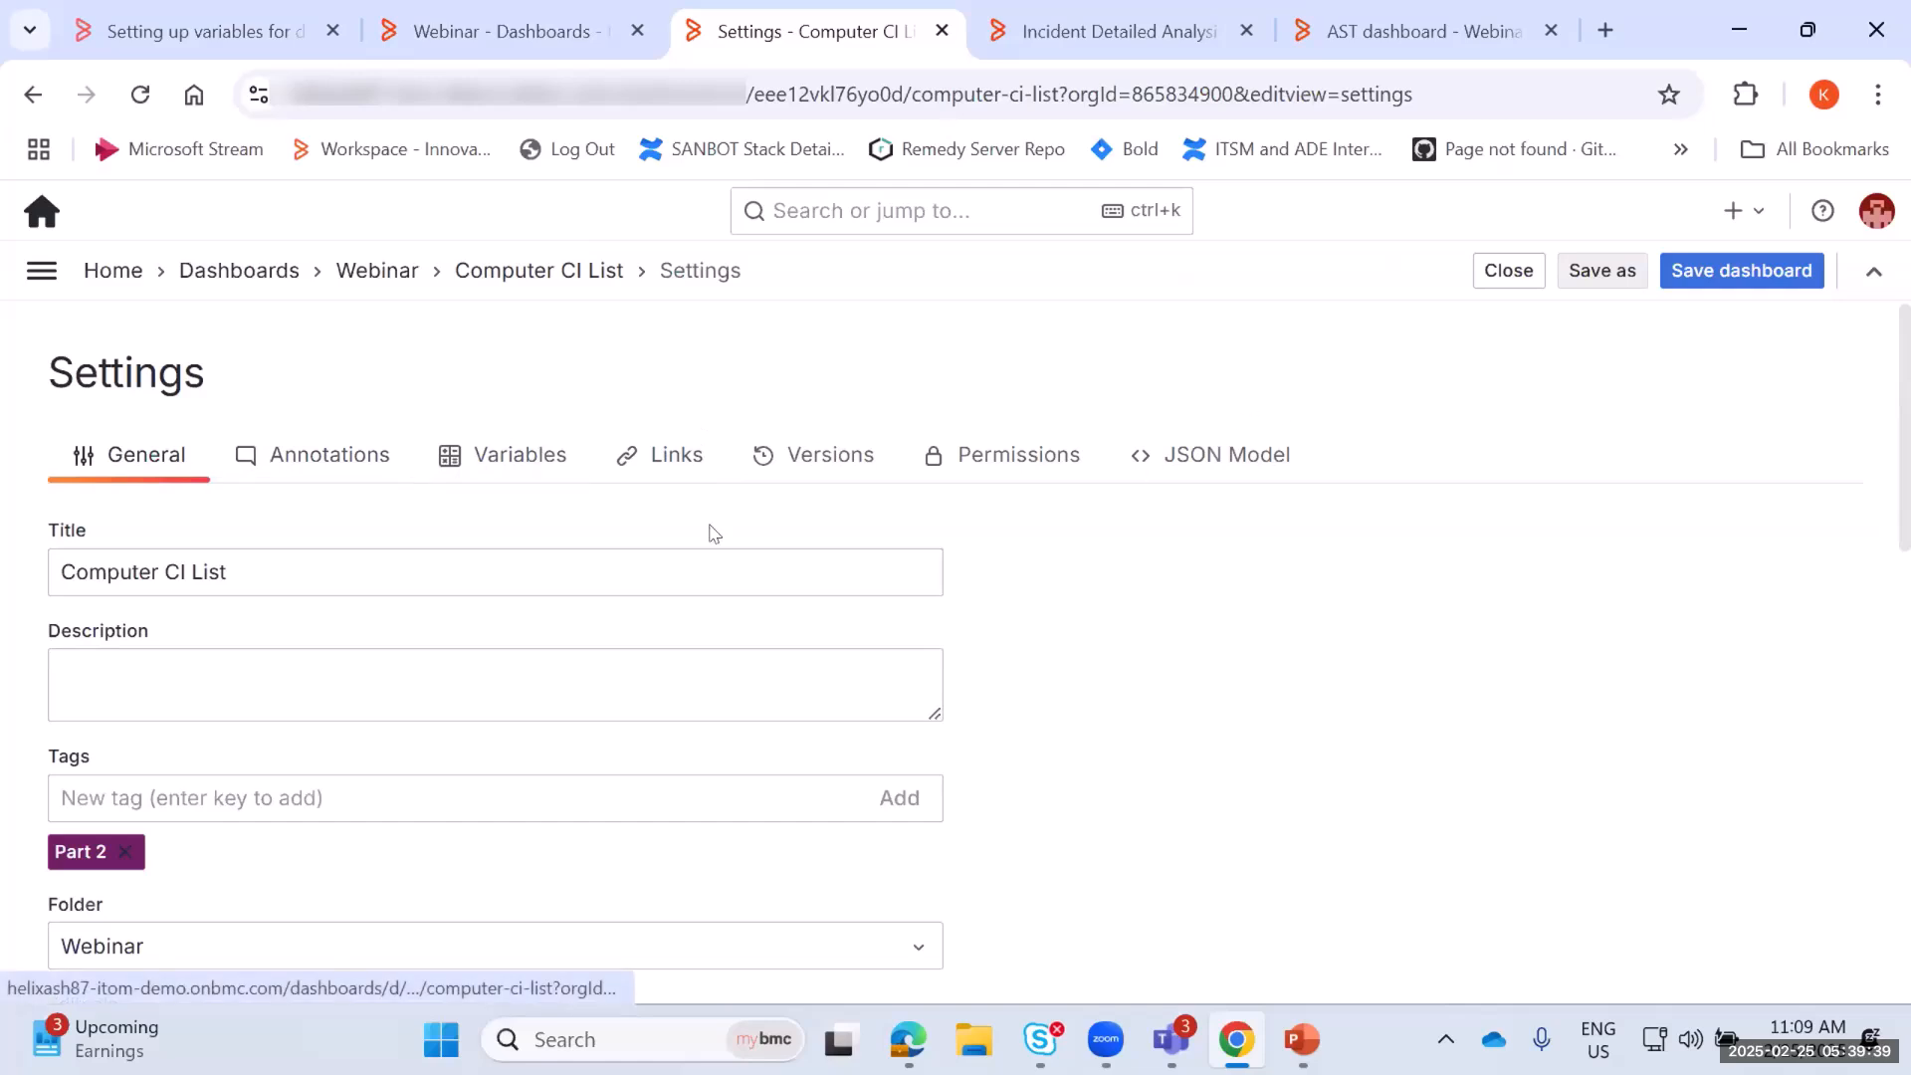
pyautogui.scroll(-8, 1169, 653)
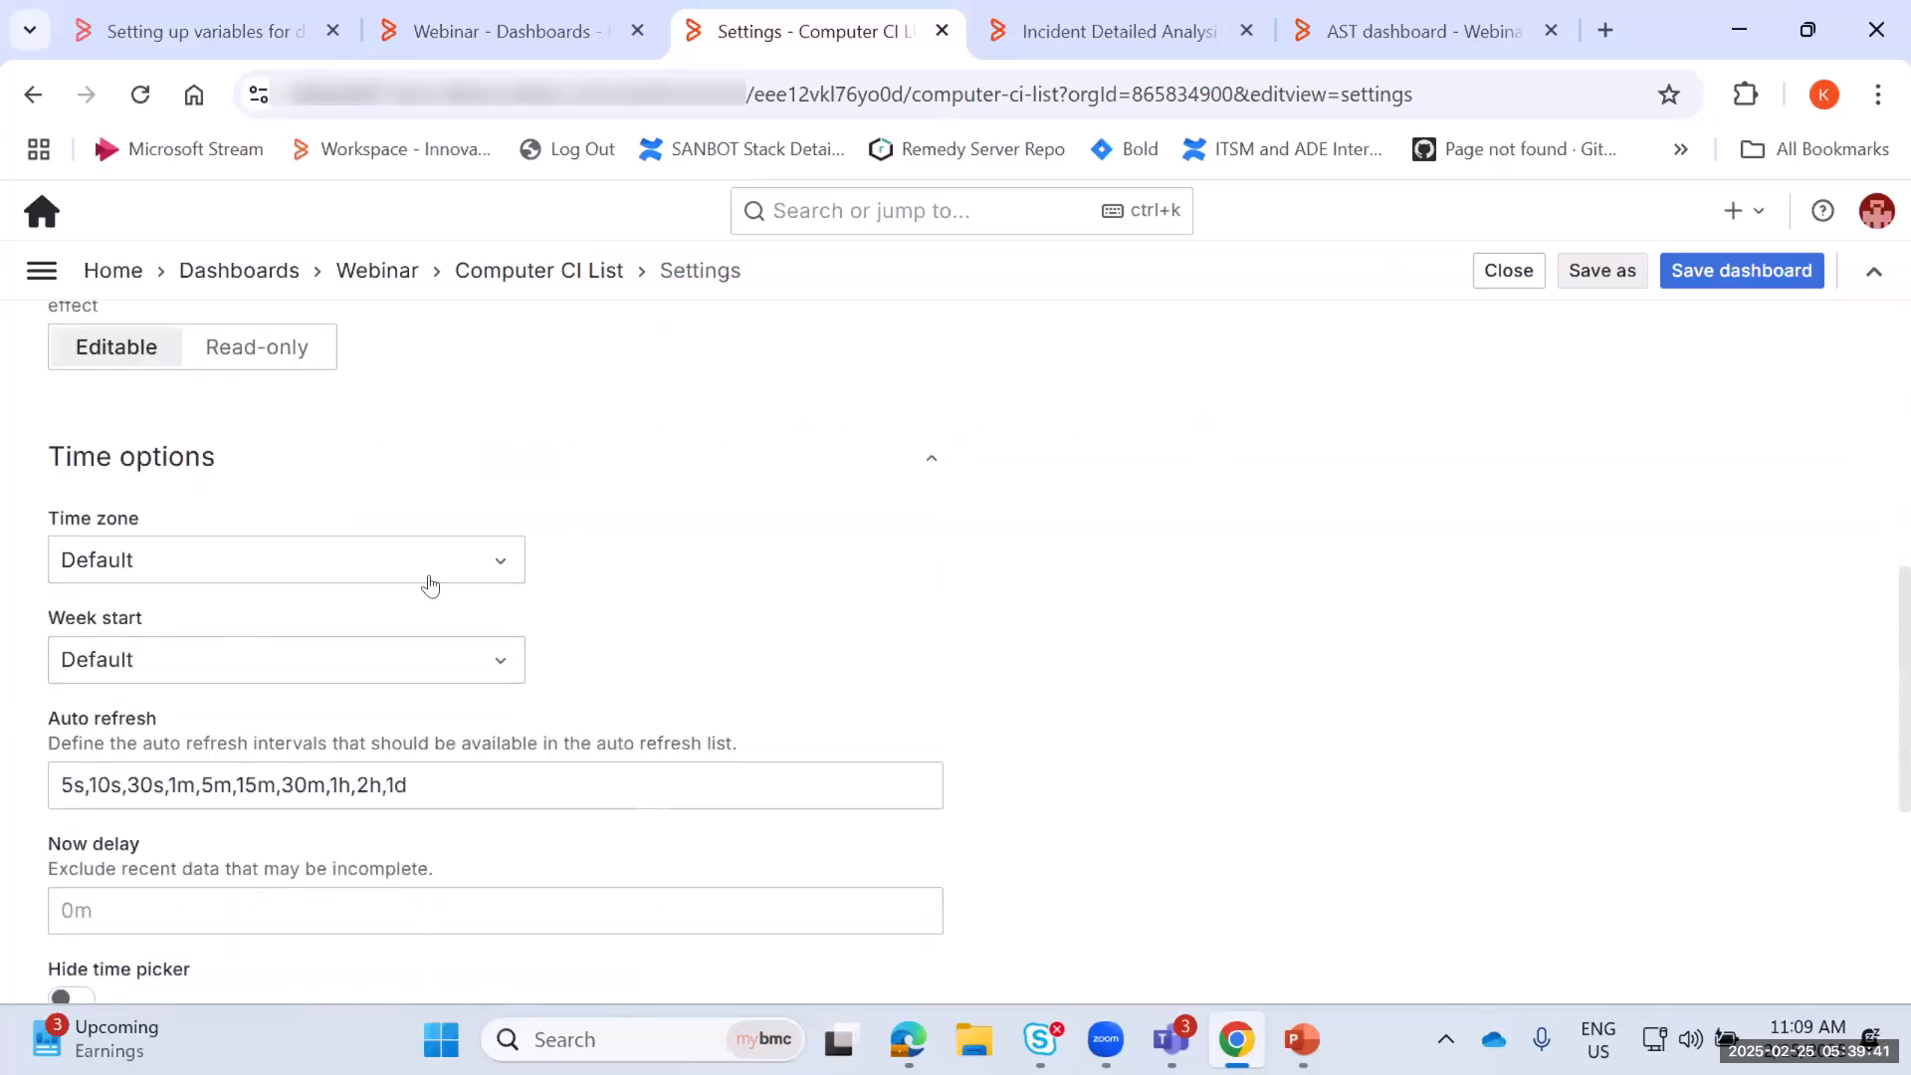
pyautogui.scroll(-4, 343, 622)
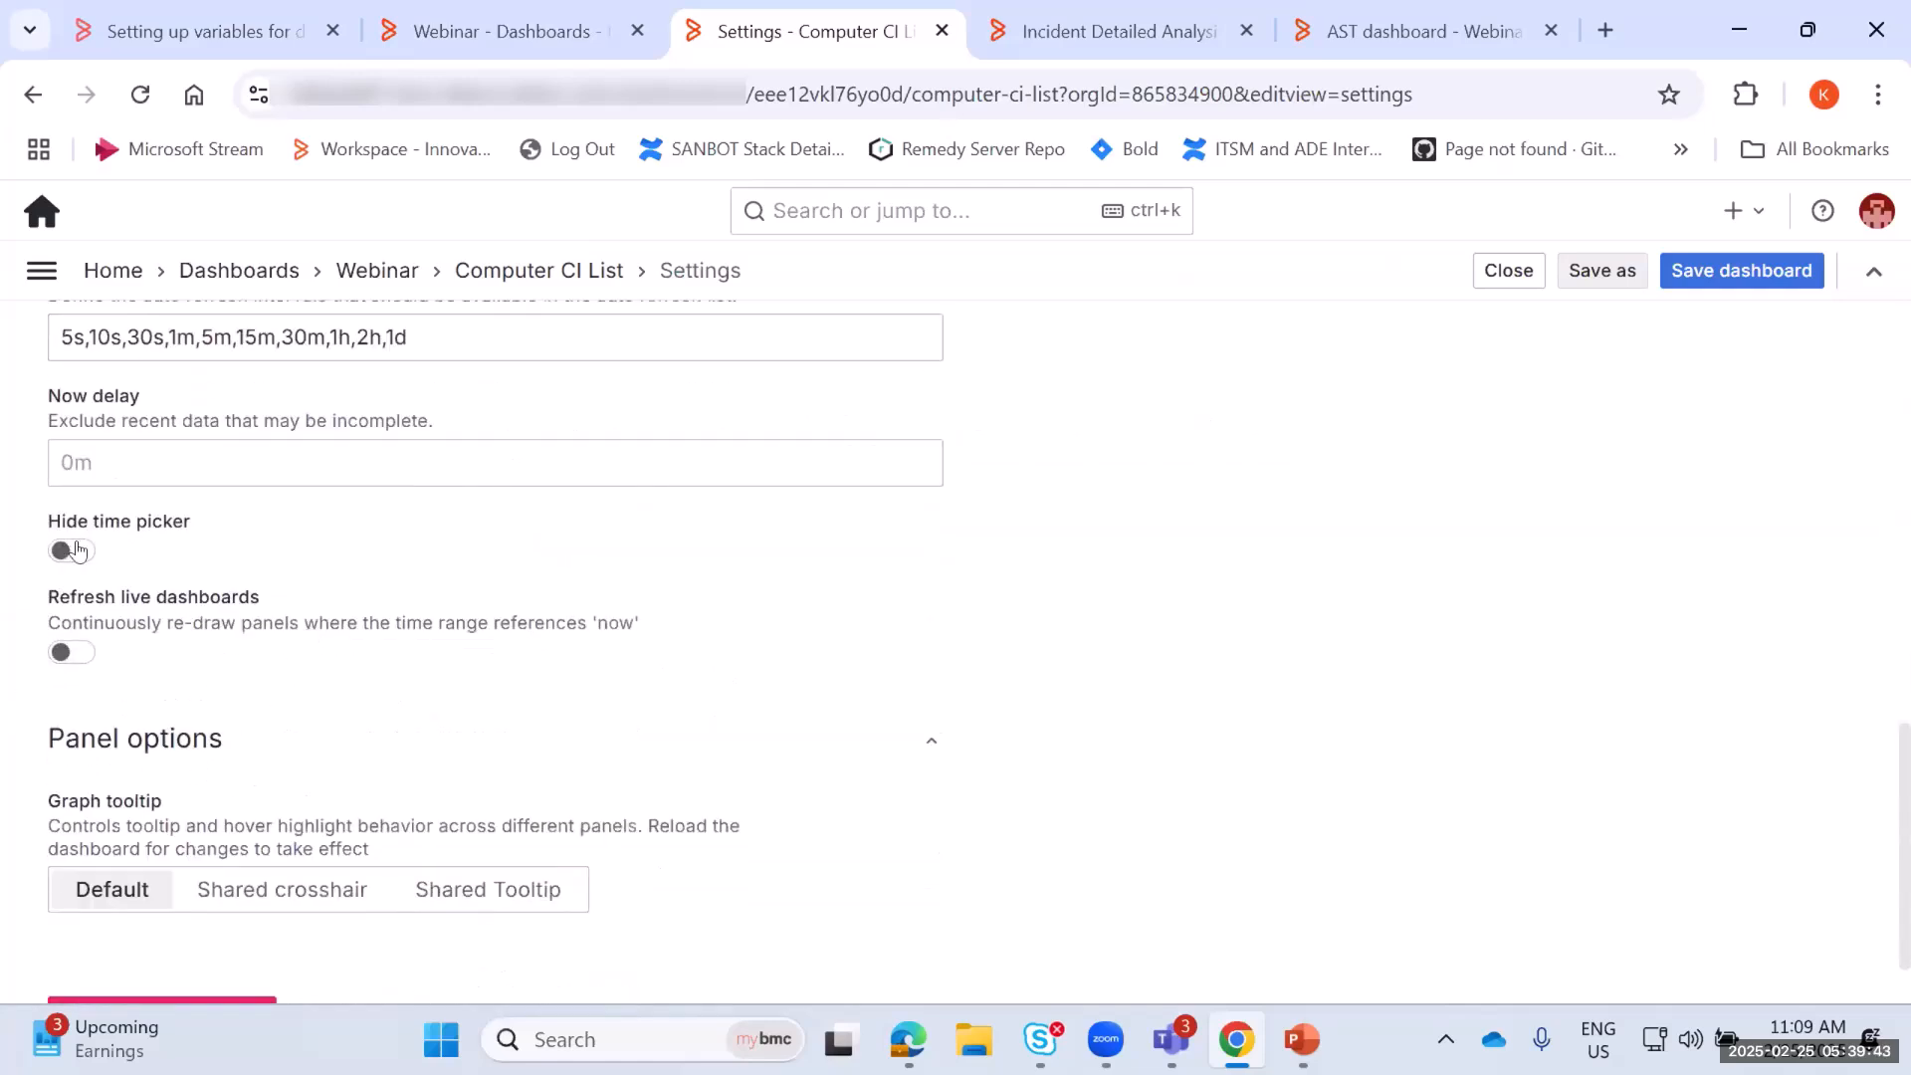
pyautogui.click(69, 553)
pyautogui.click(539, 271)
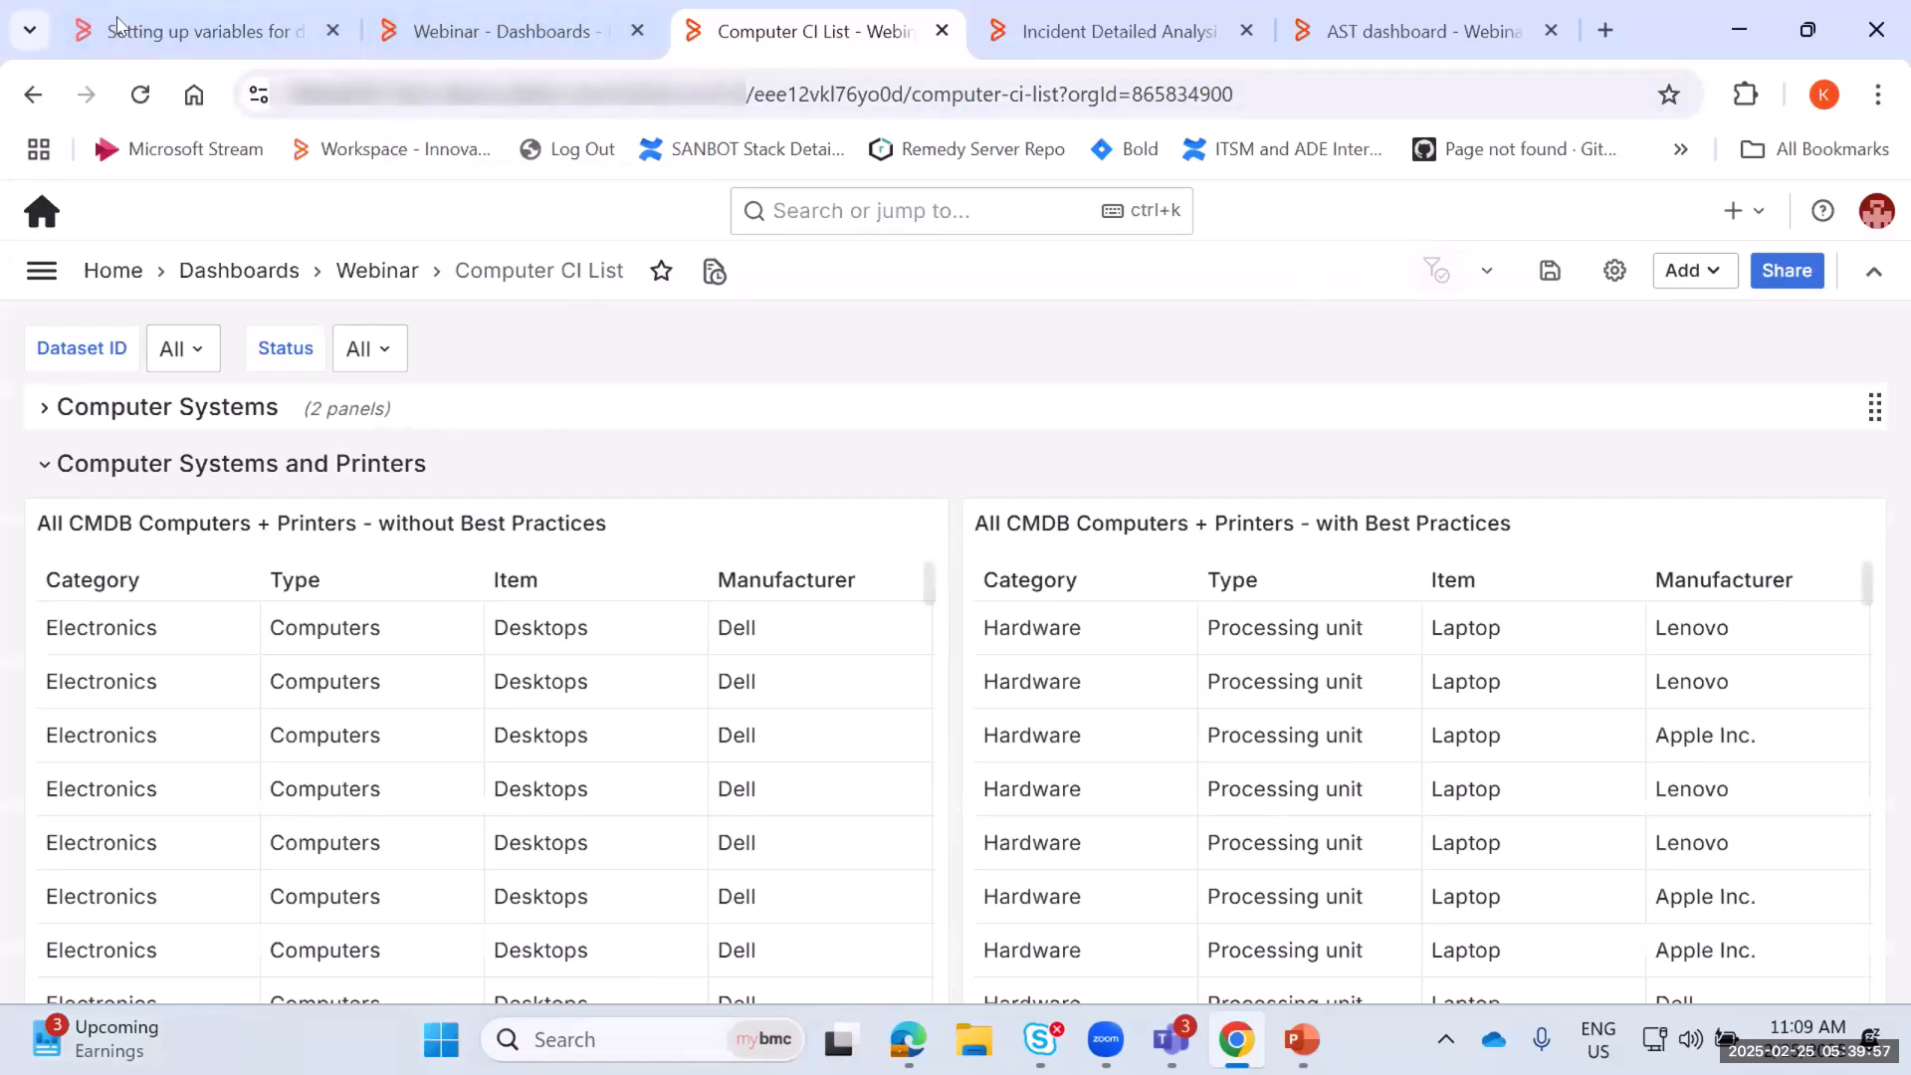
# Open the Incident Detailed Analysis dashboard from the Webinar folder in a new tab and minimize the detached Webinar window
pyautogui.click(398, 34)
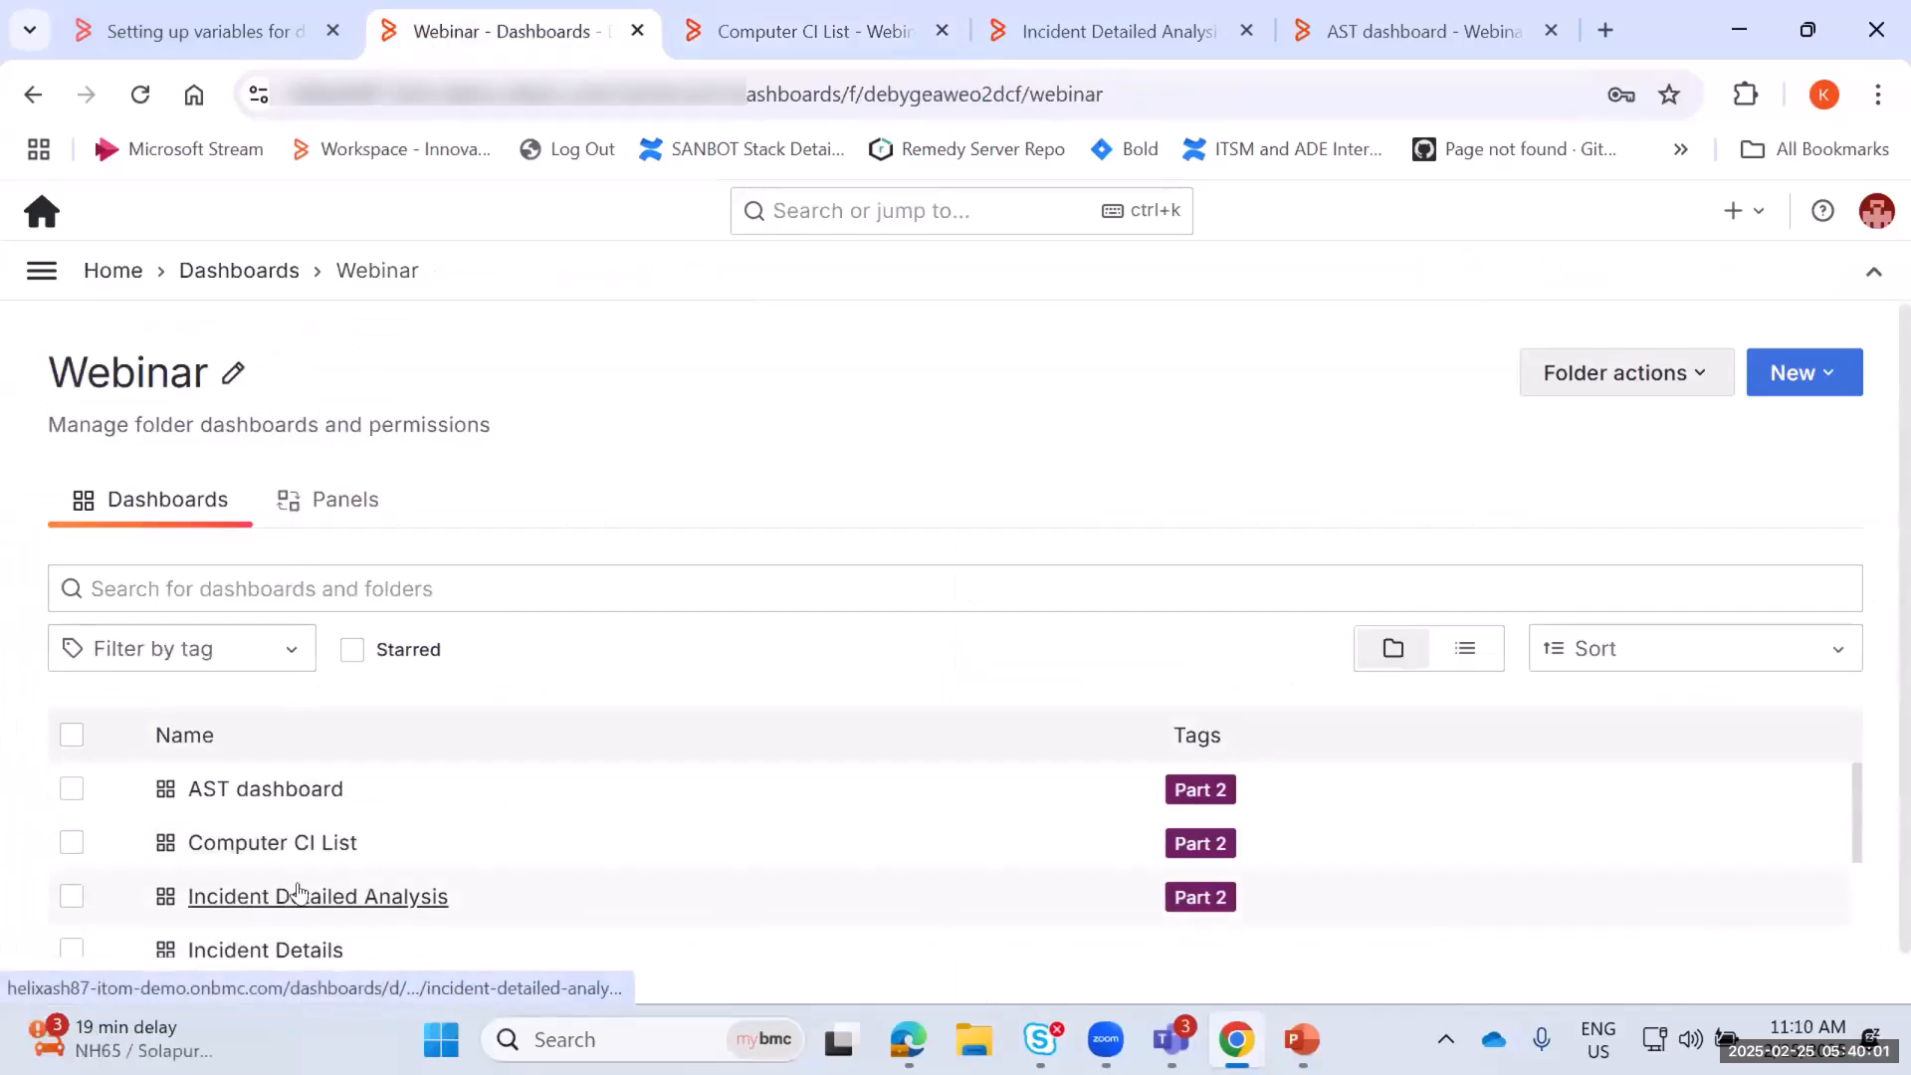
pyautogui.scroll(-2, 329, 853)
pyautogui.scroll(2, 319, 855)
pyautogui.rightClick(295, 903)
pyautogui.click(412, 594)
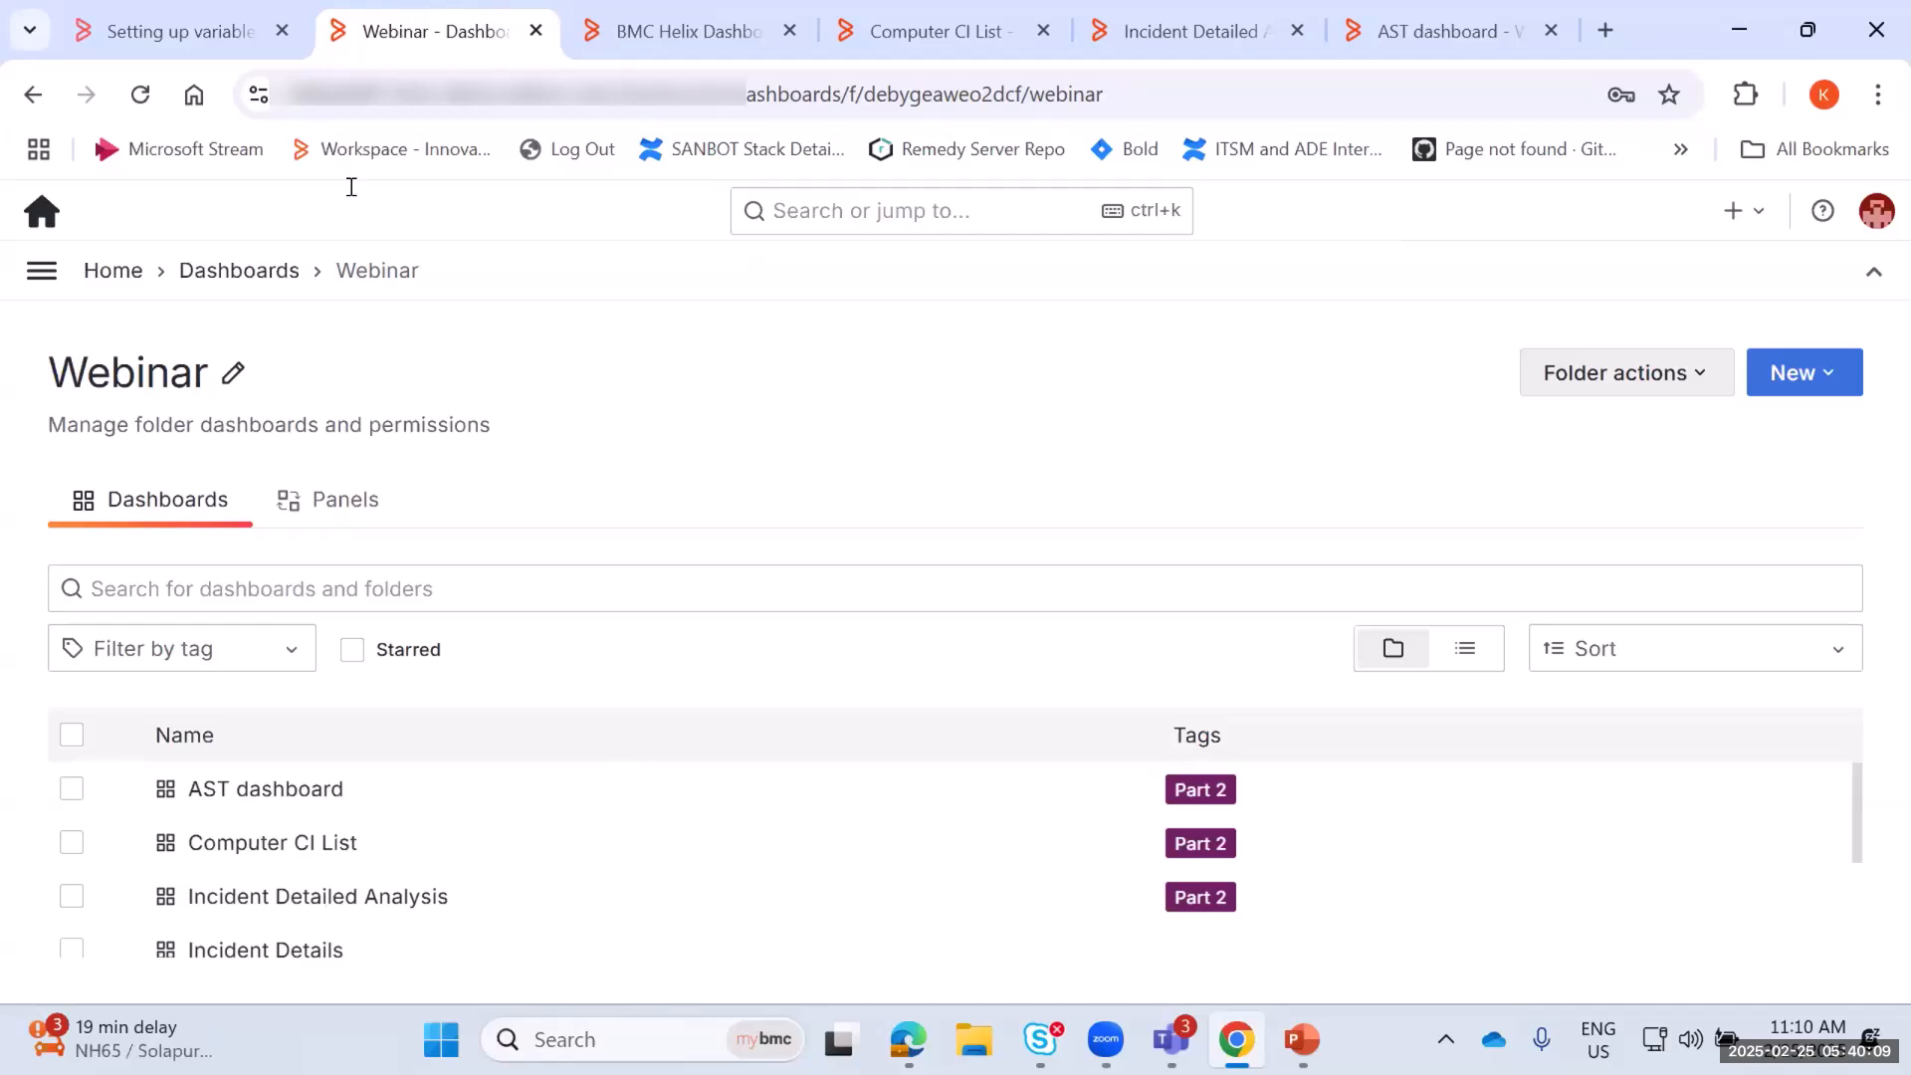
pyautogui.moveTo(588, 268); pyautogui.dragTo(661, 235)
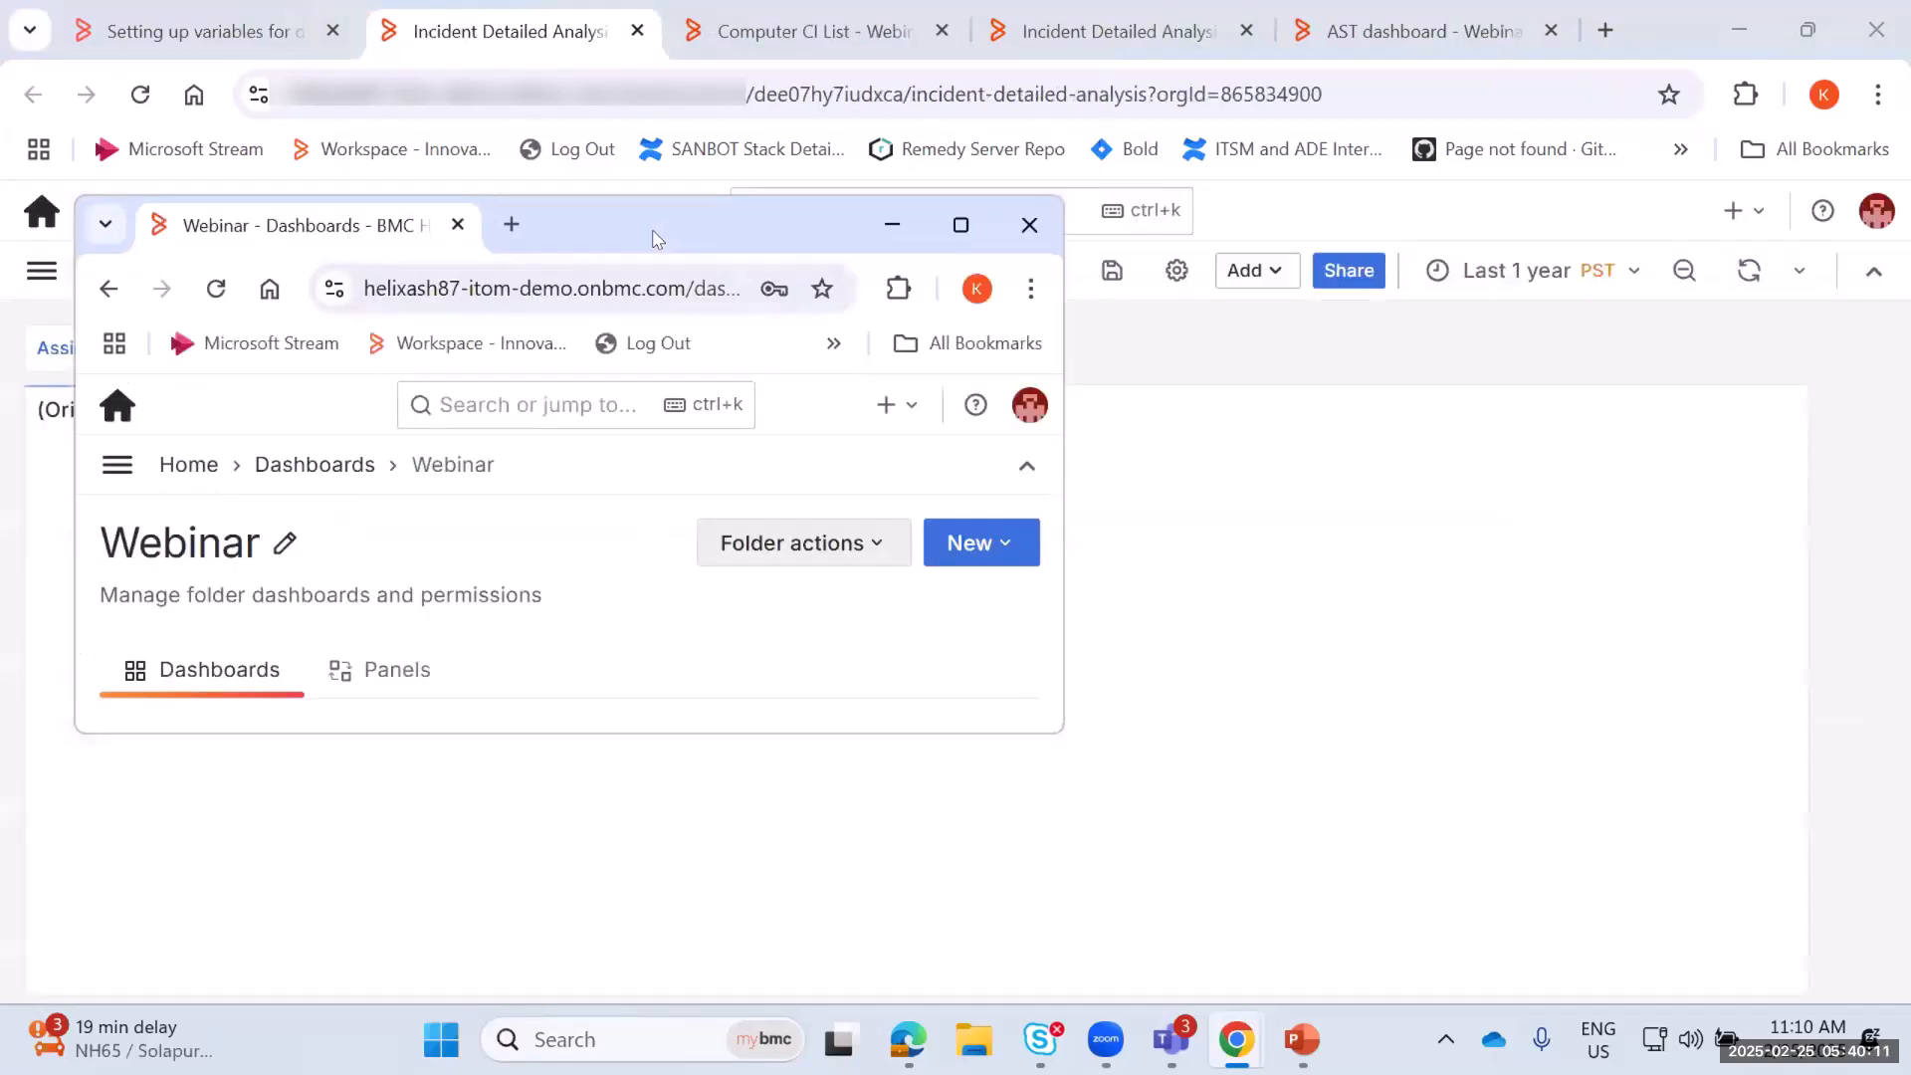
pyautogui.click(892, 228)
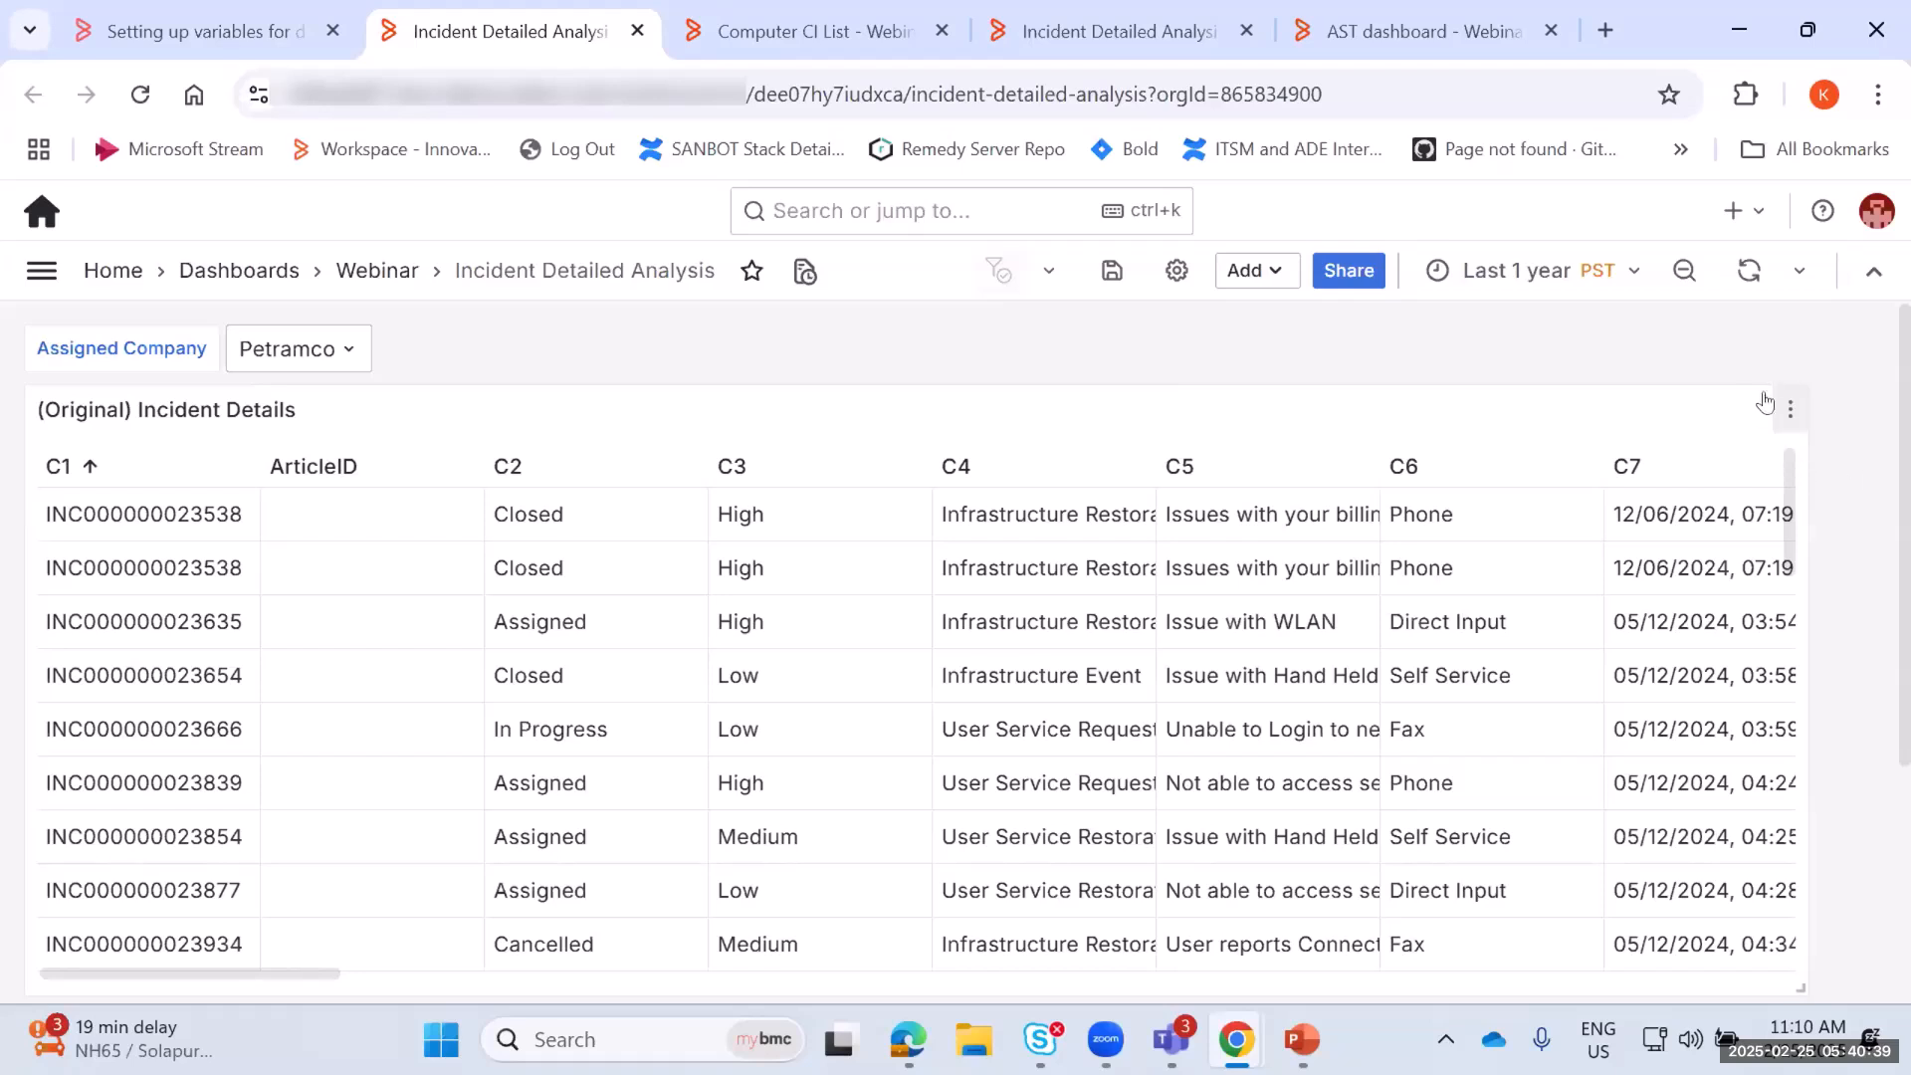
# Open the "(Original) Incident Details" panel for editing and enlarge its query area
pyautogui.click(1789, 413)
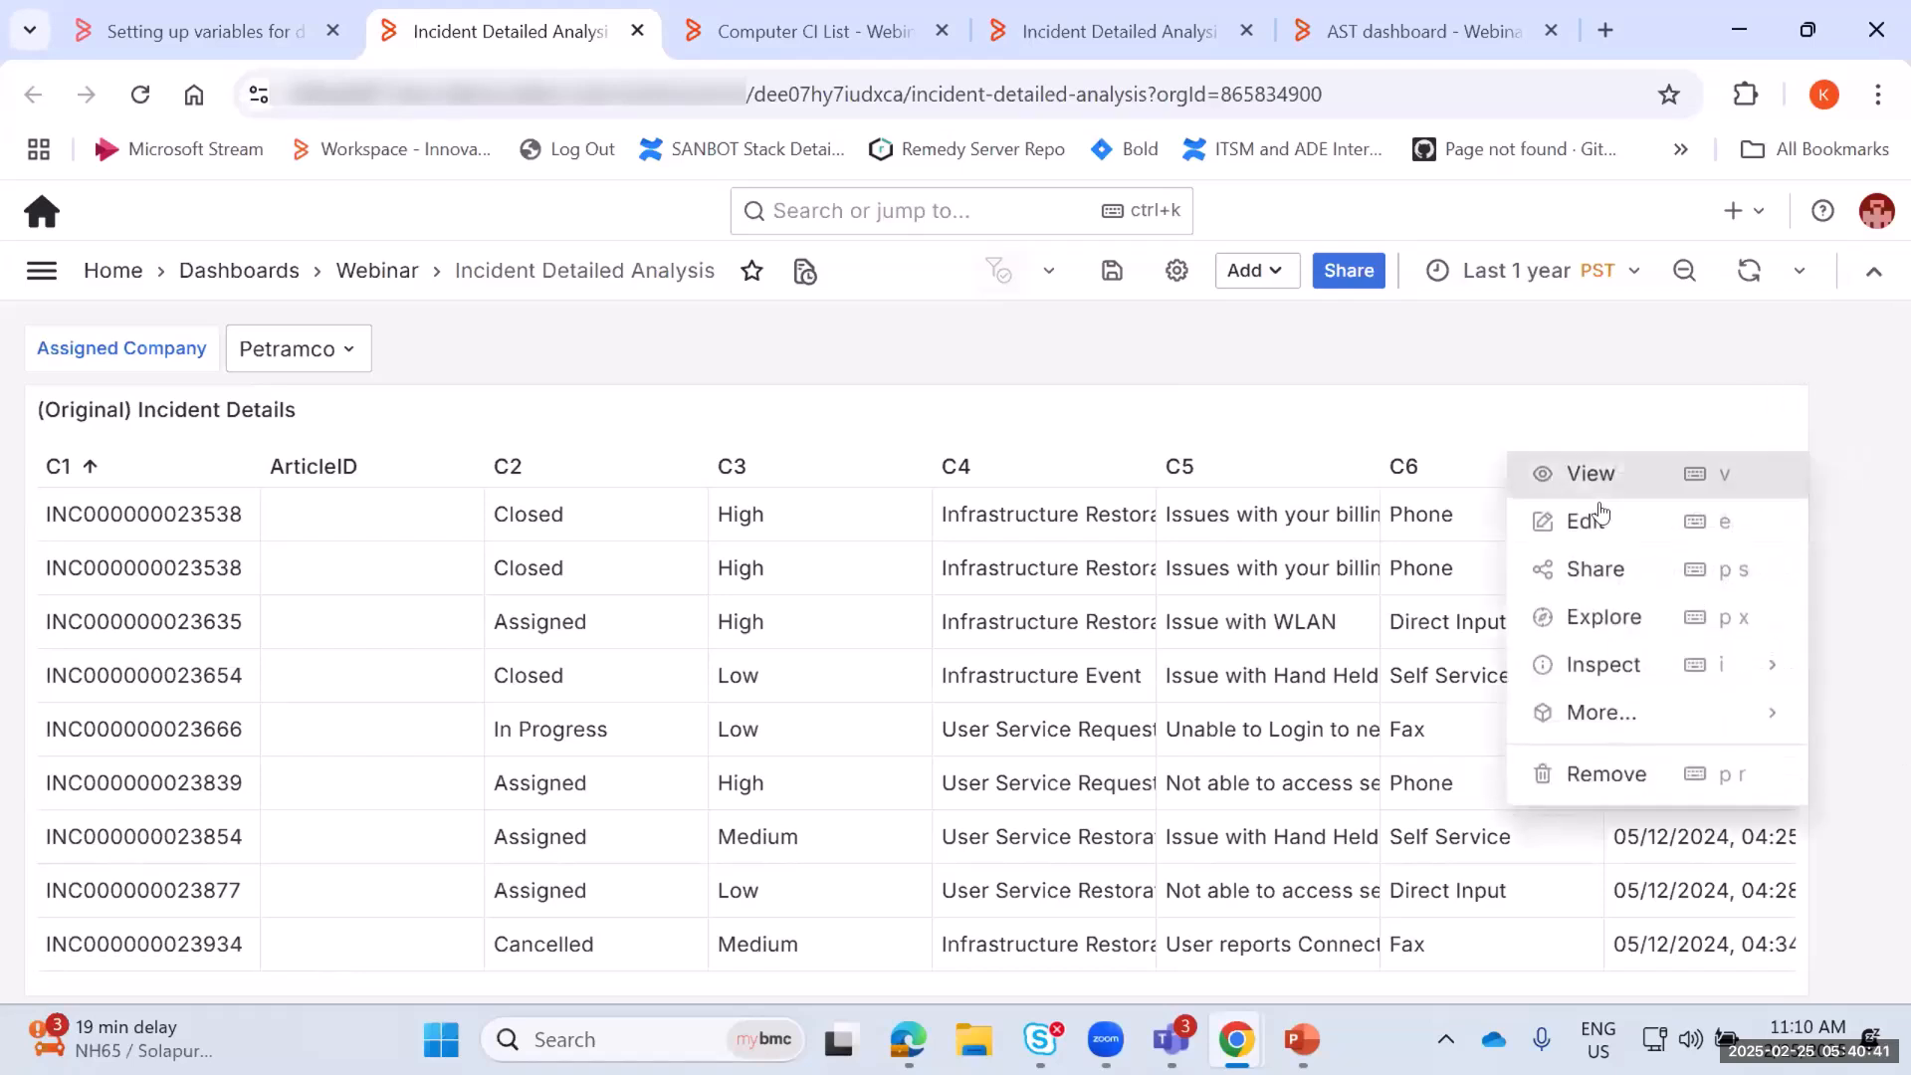
pyautogui.click(1589, 519)
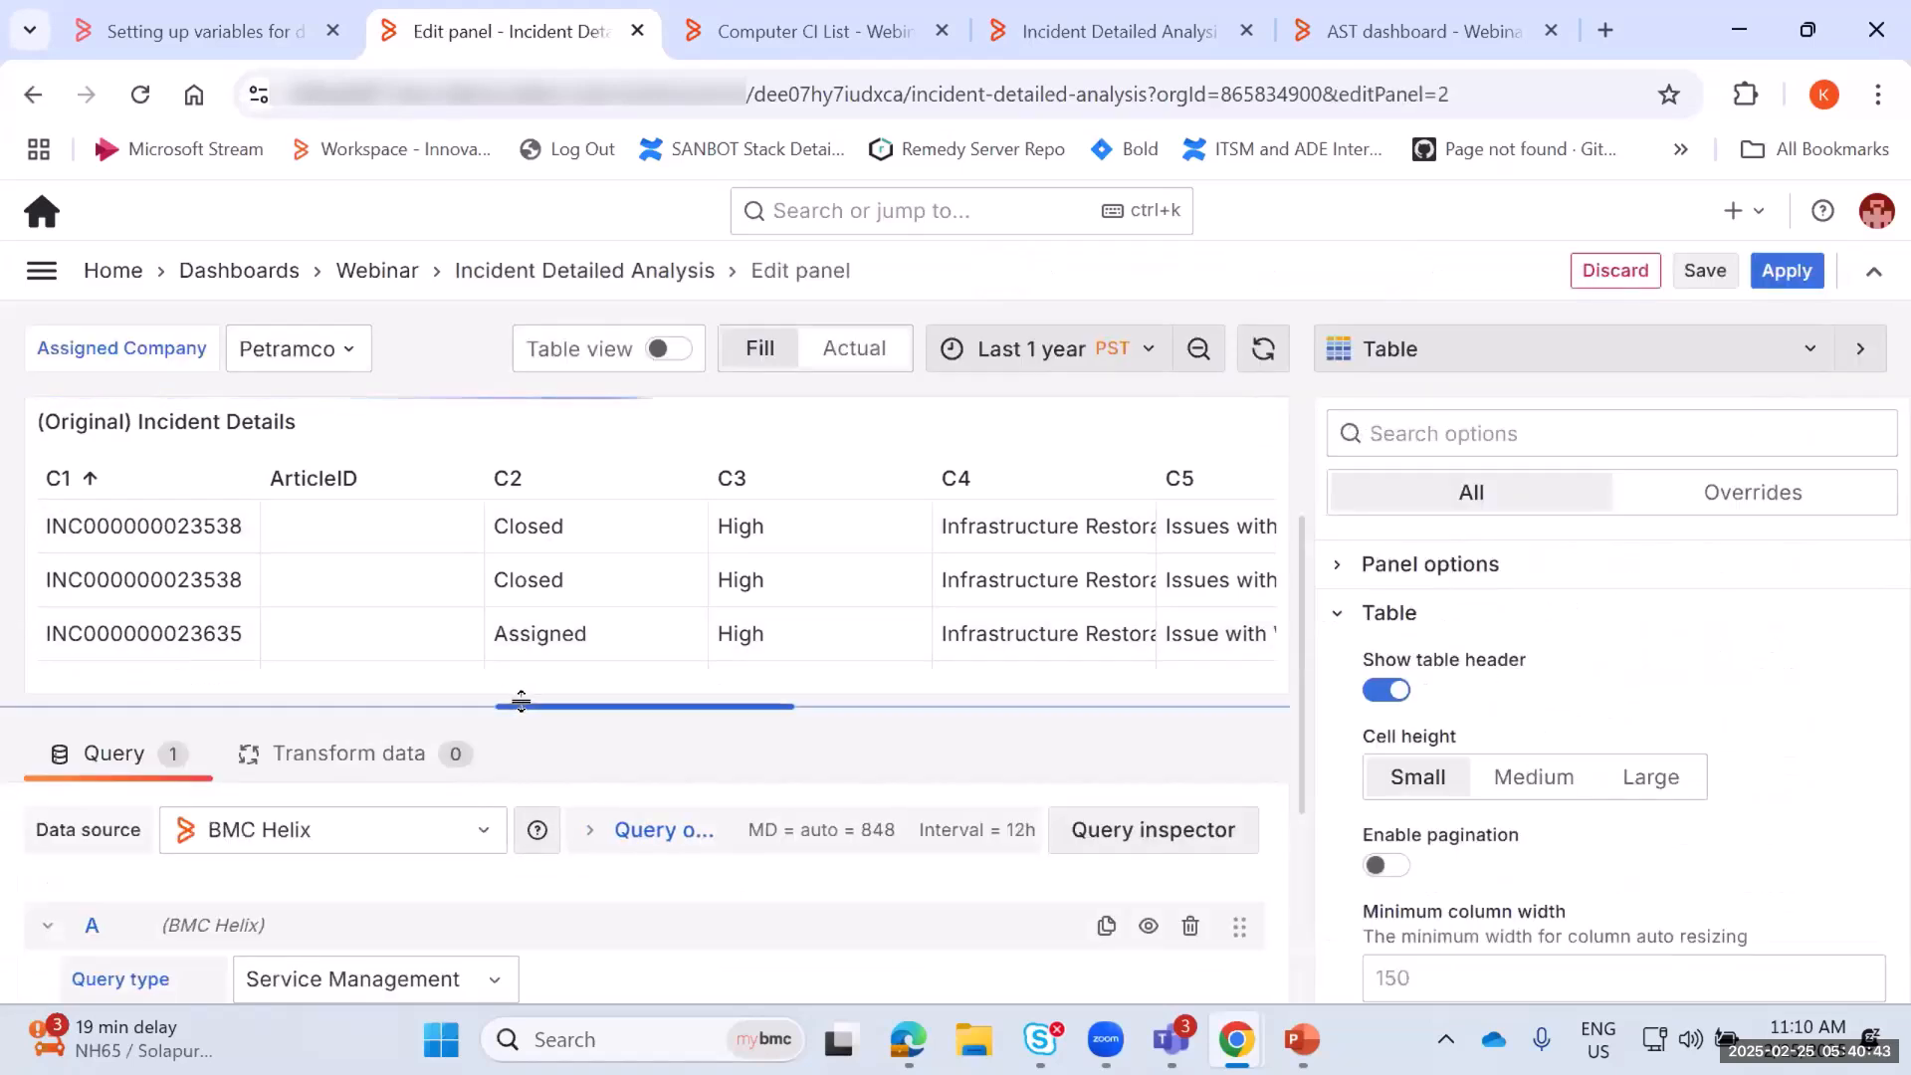
pyautogui.moveTo(516, 706); pyautogui.dragTo(538, 459)
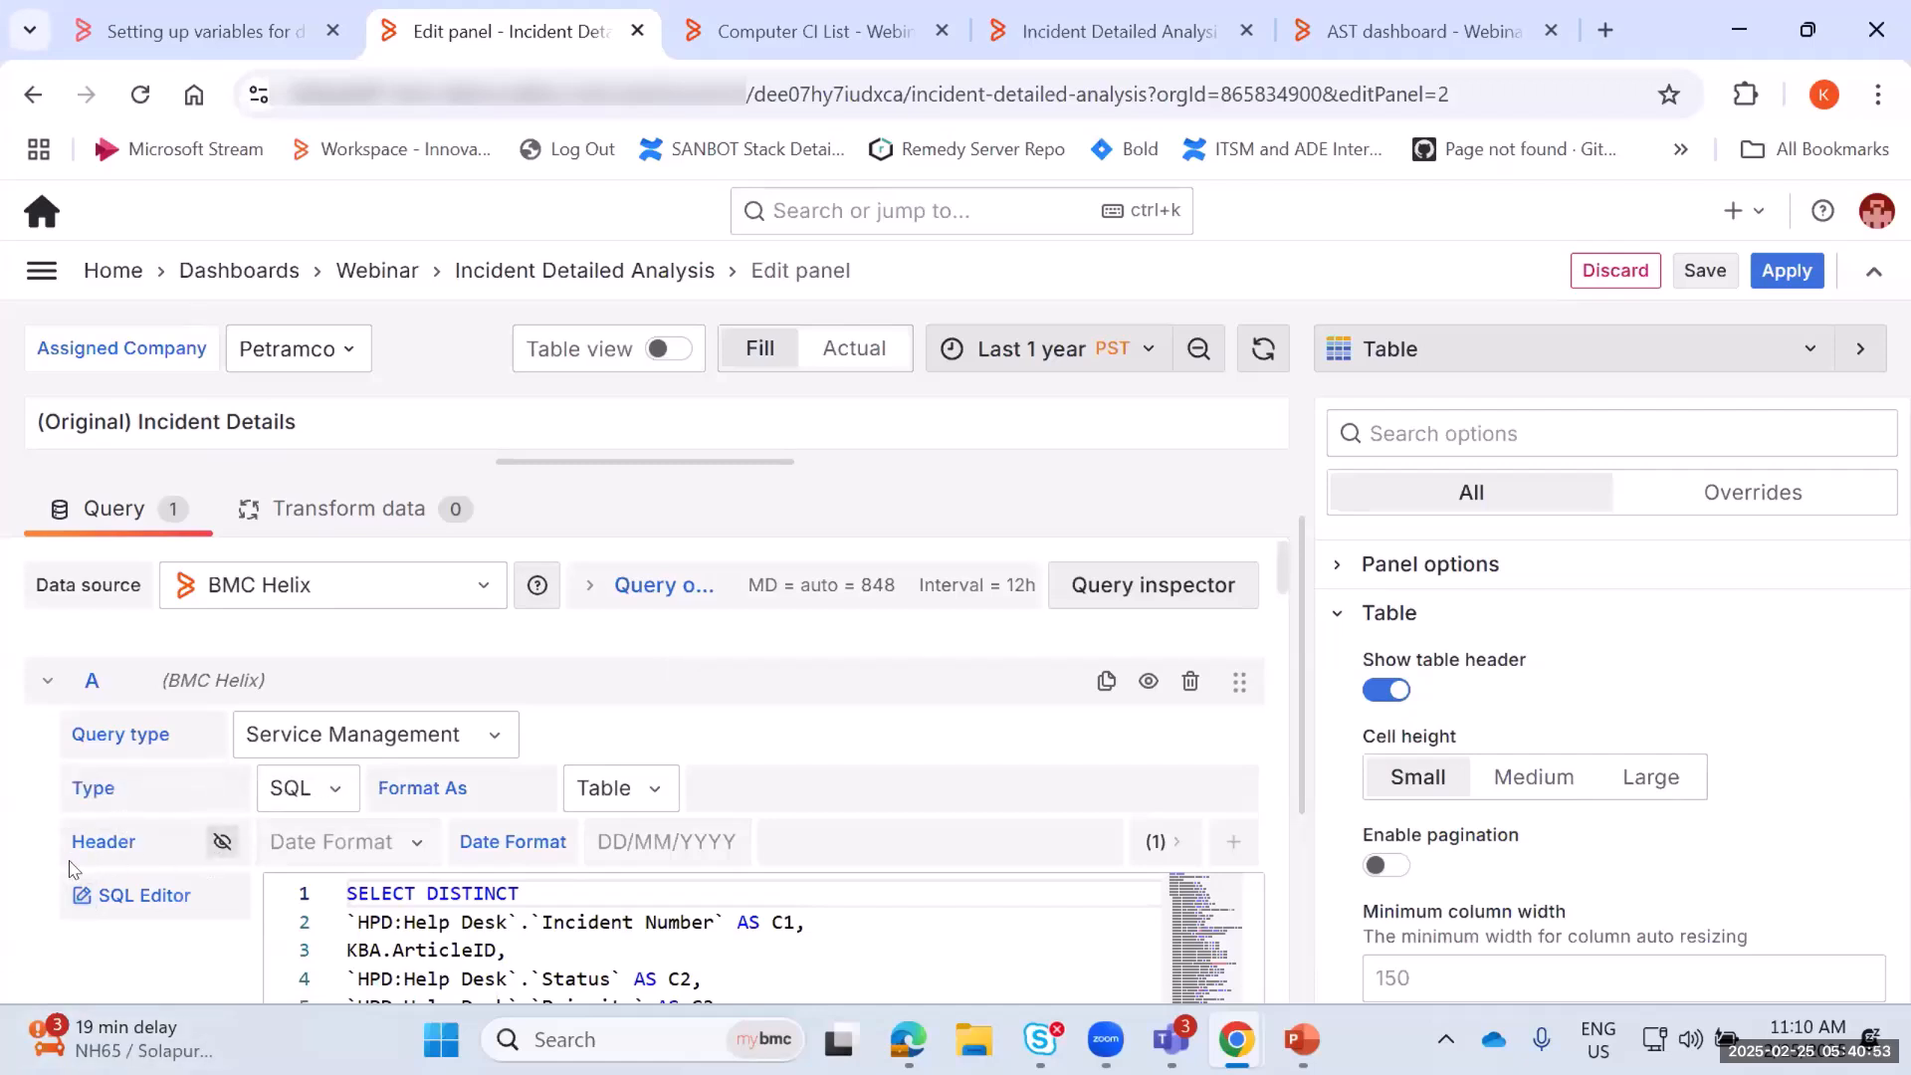
# Enable the query's header, change its type to Timeout, and disable the header again
pyautogui.click(221, 843)
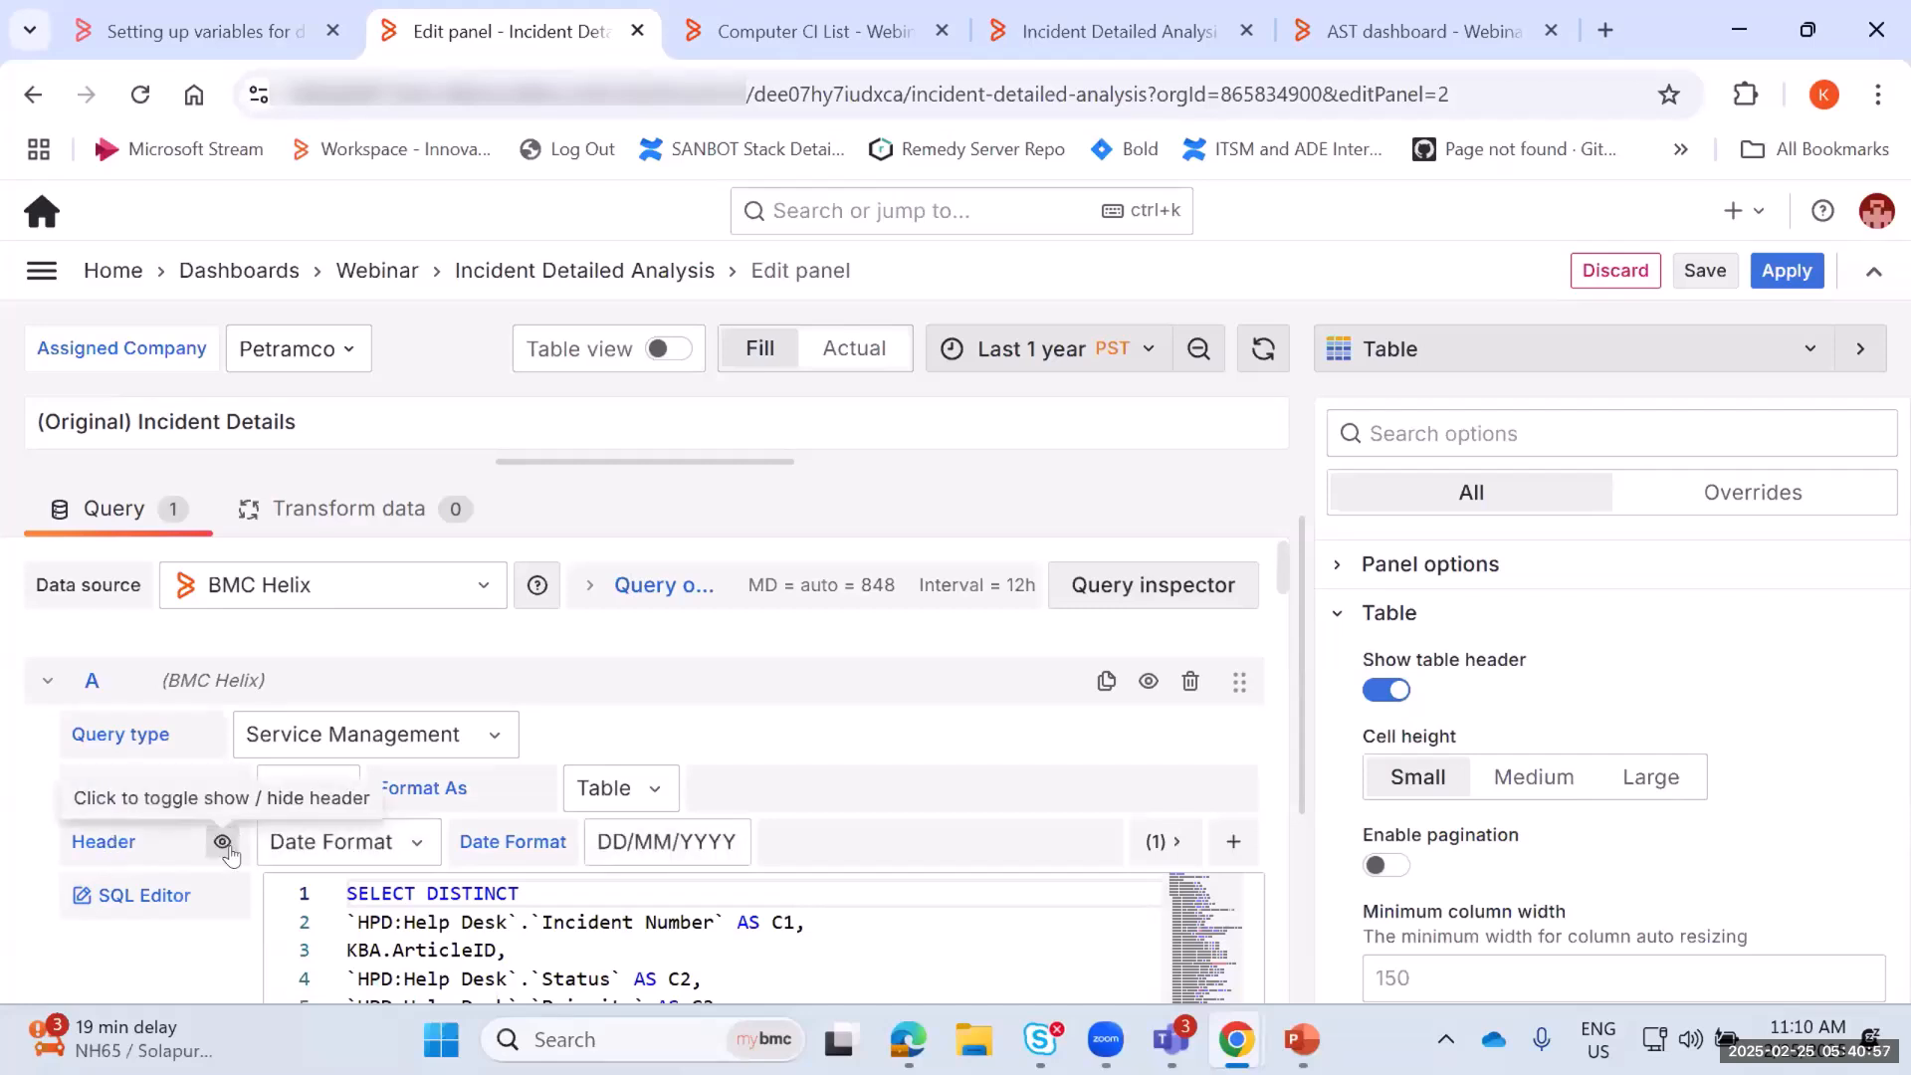
pyautogui.click(334, 854)
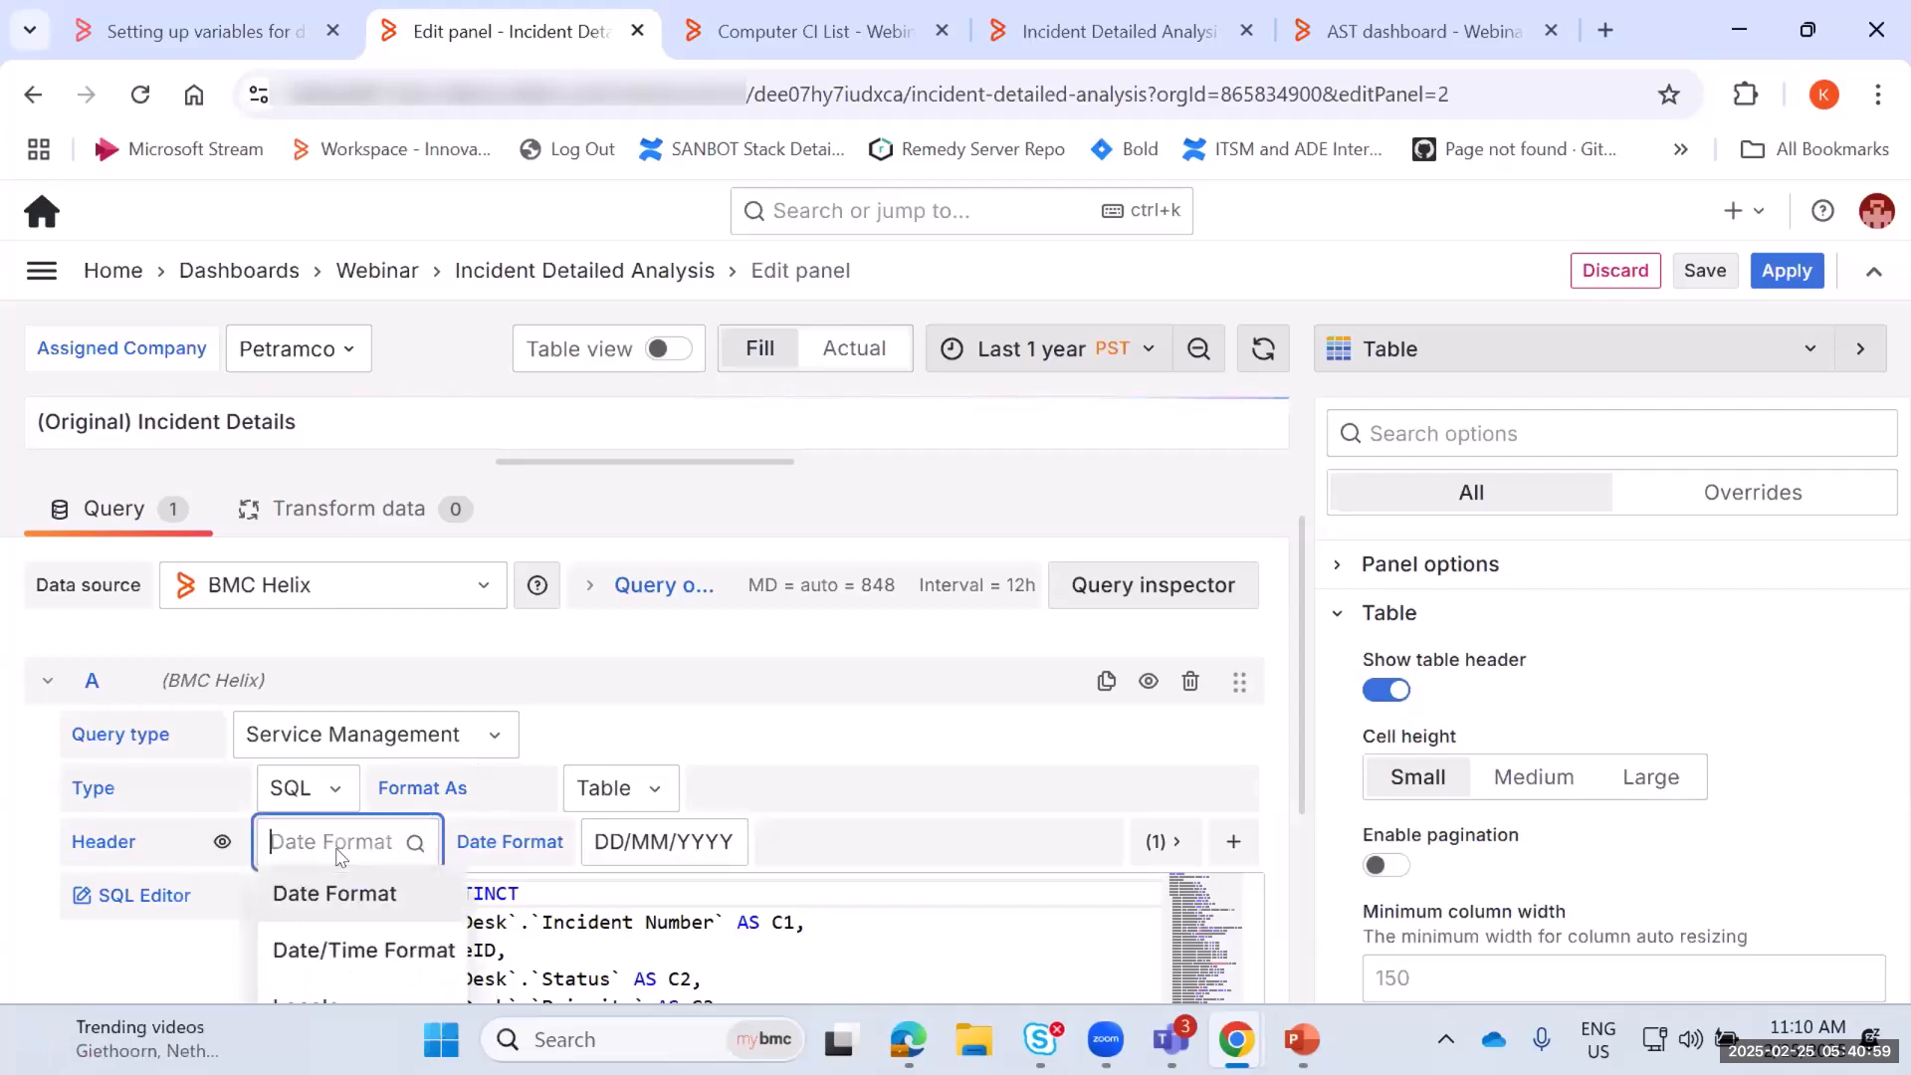
pyautogui.write('Time')
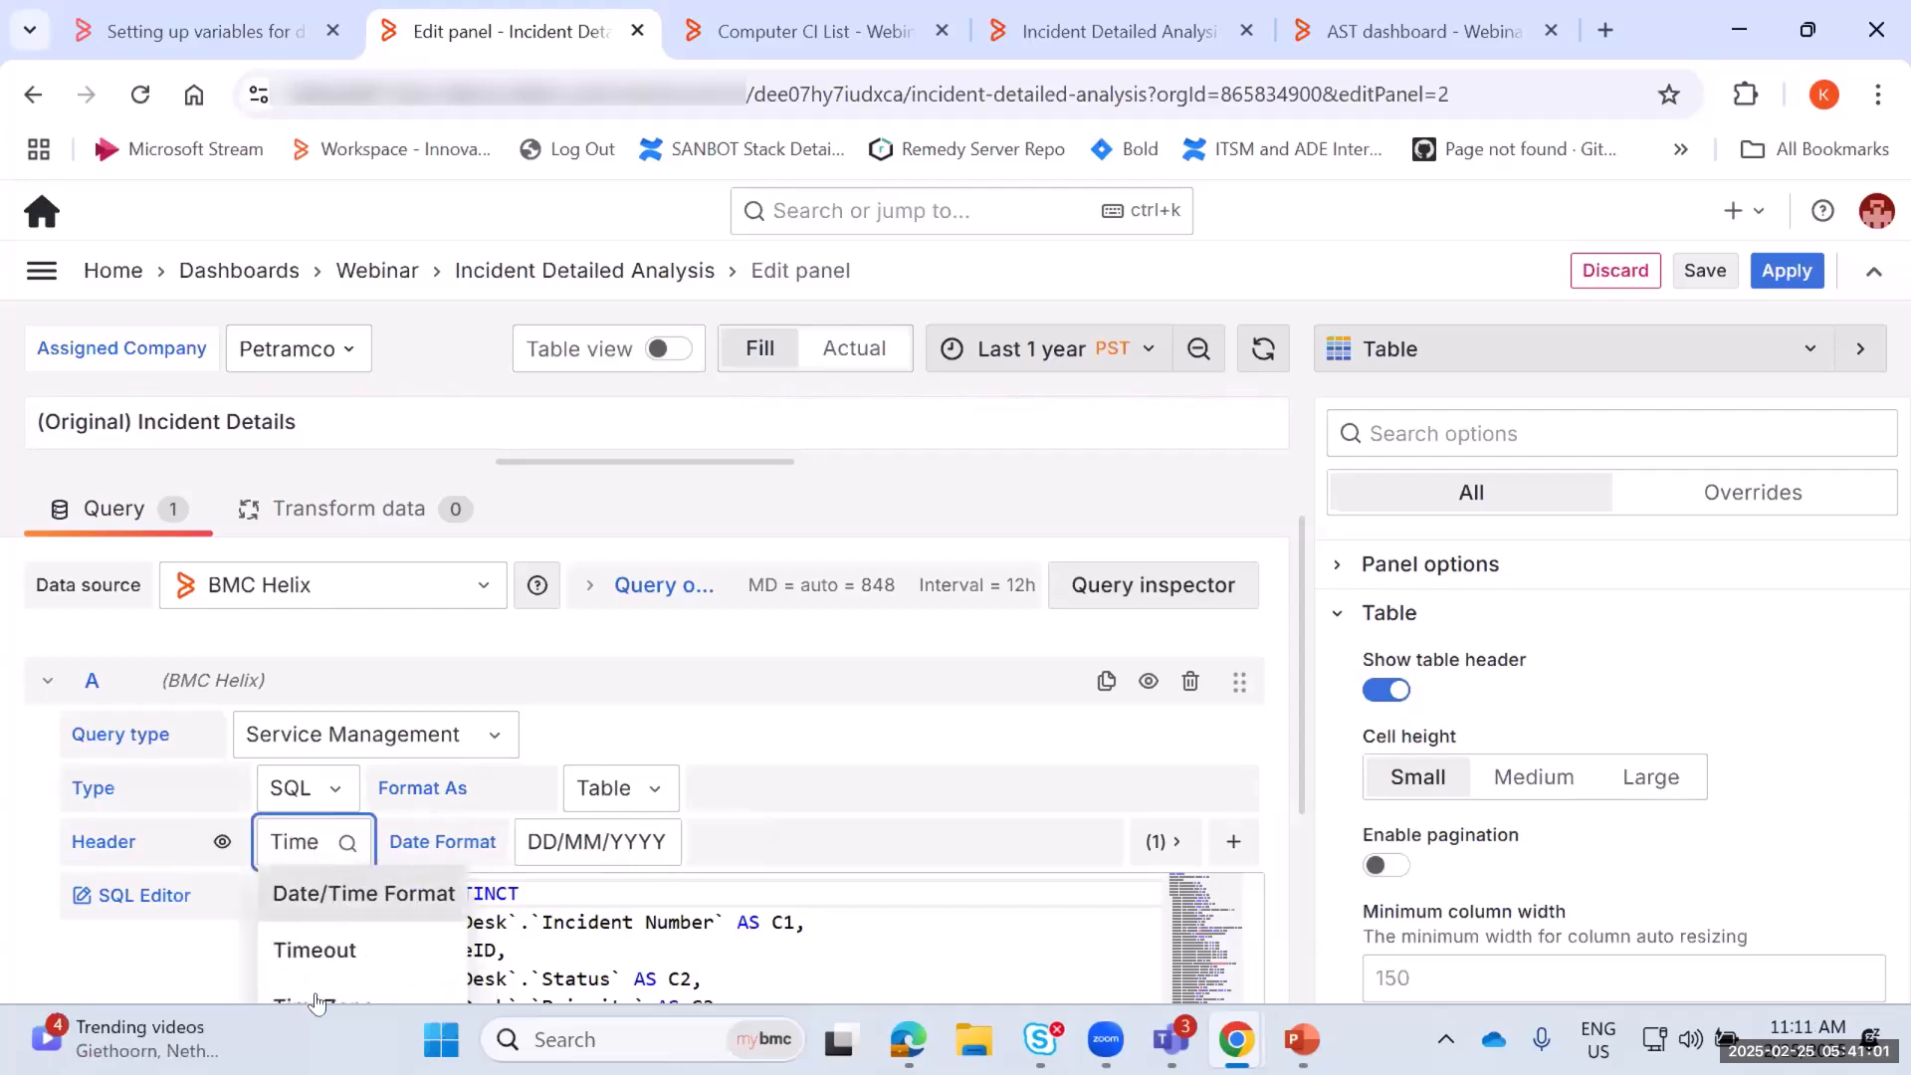
pyautogui.click(331, 957)
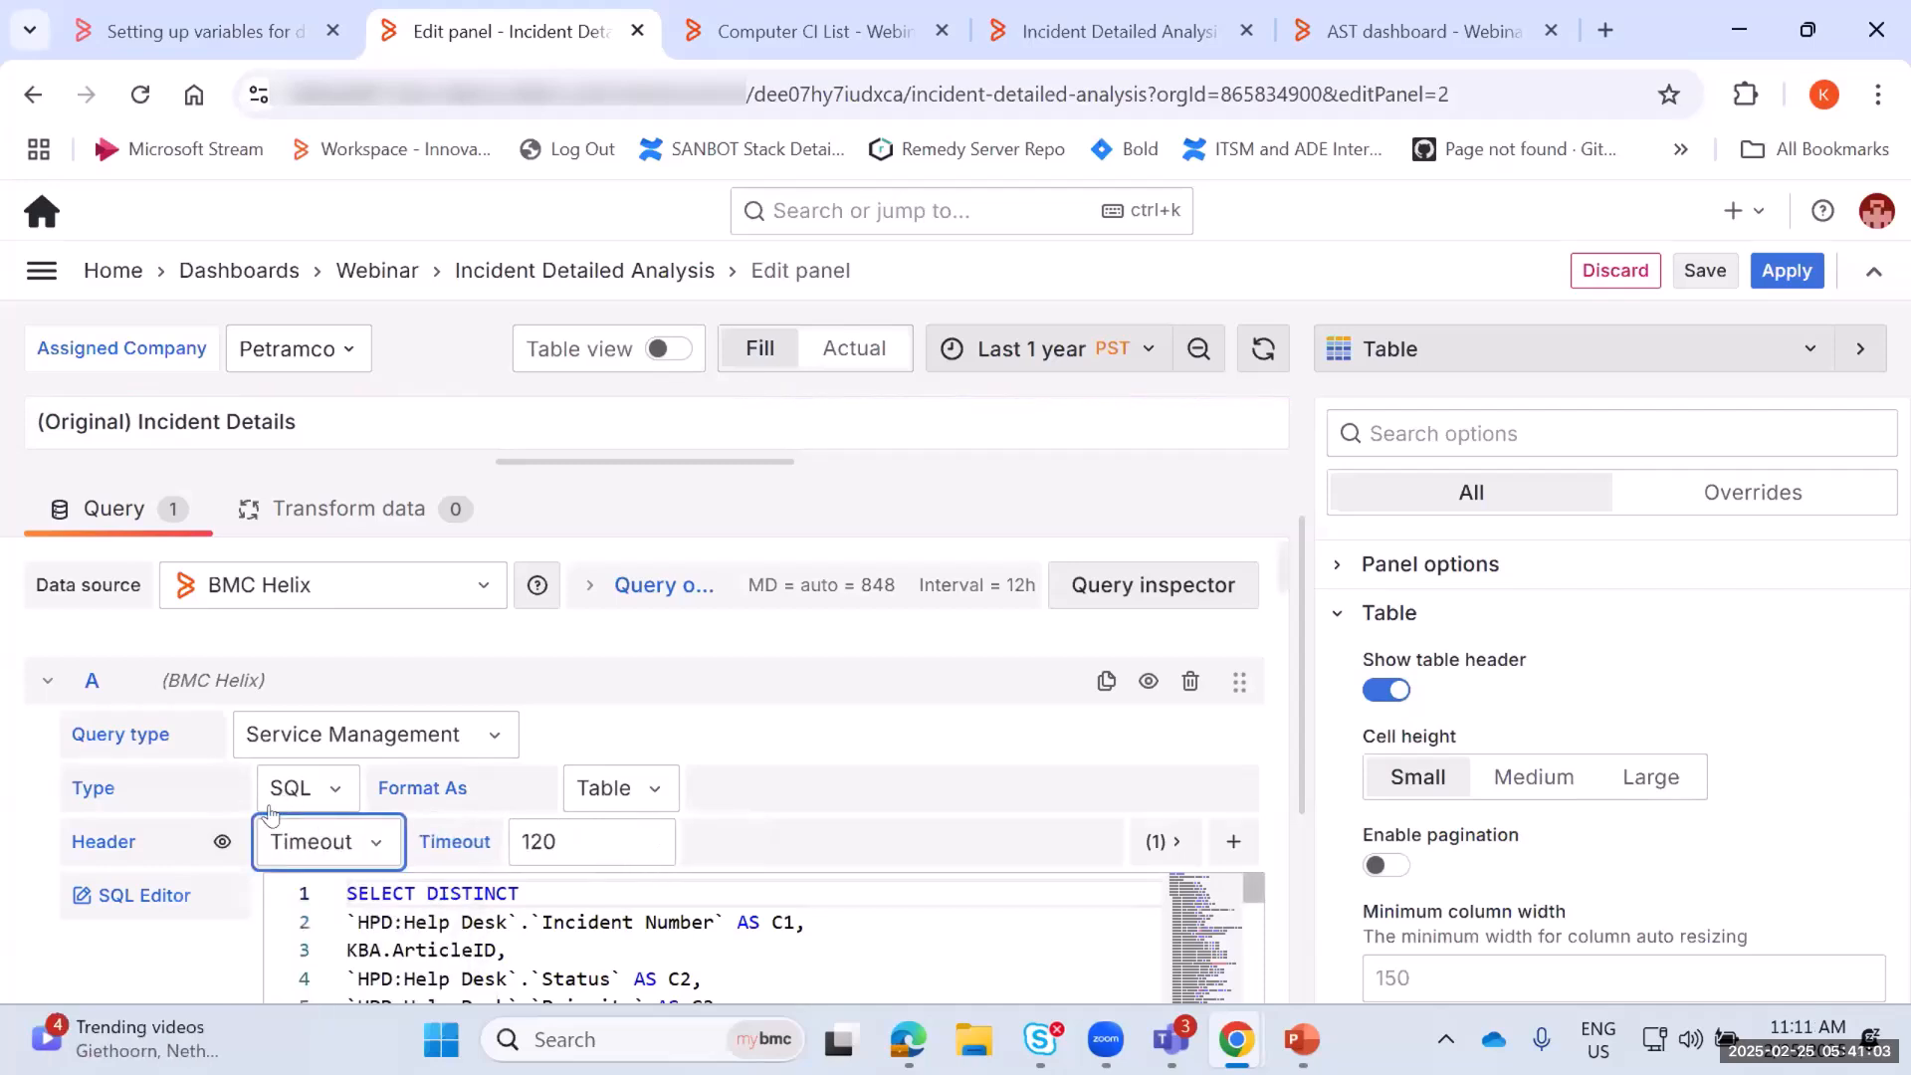
pyautogui.click(576, 845)
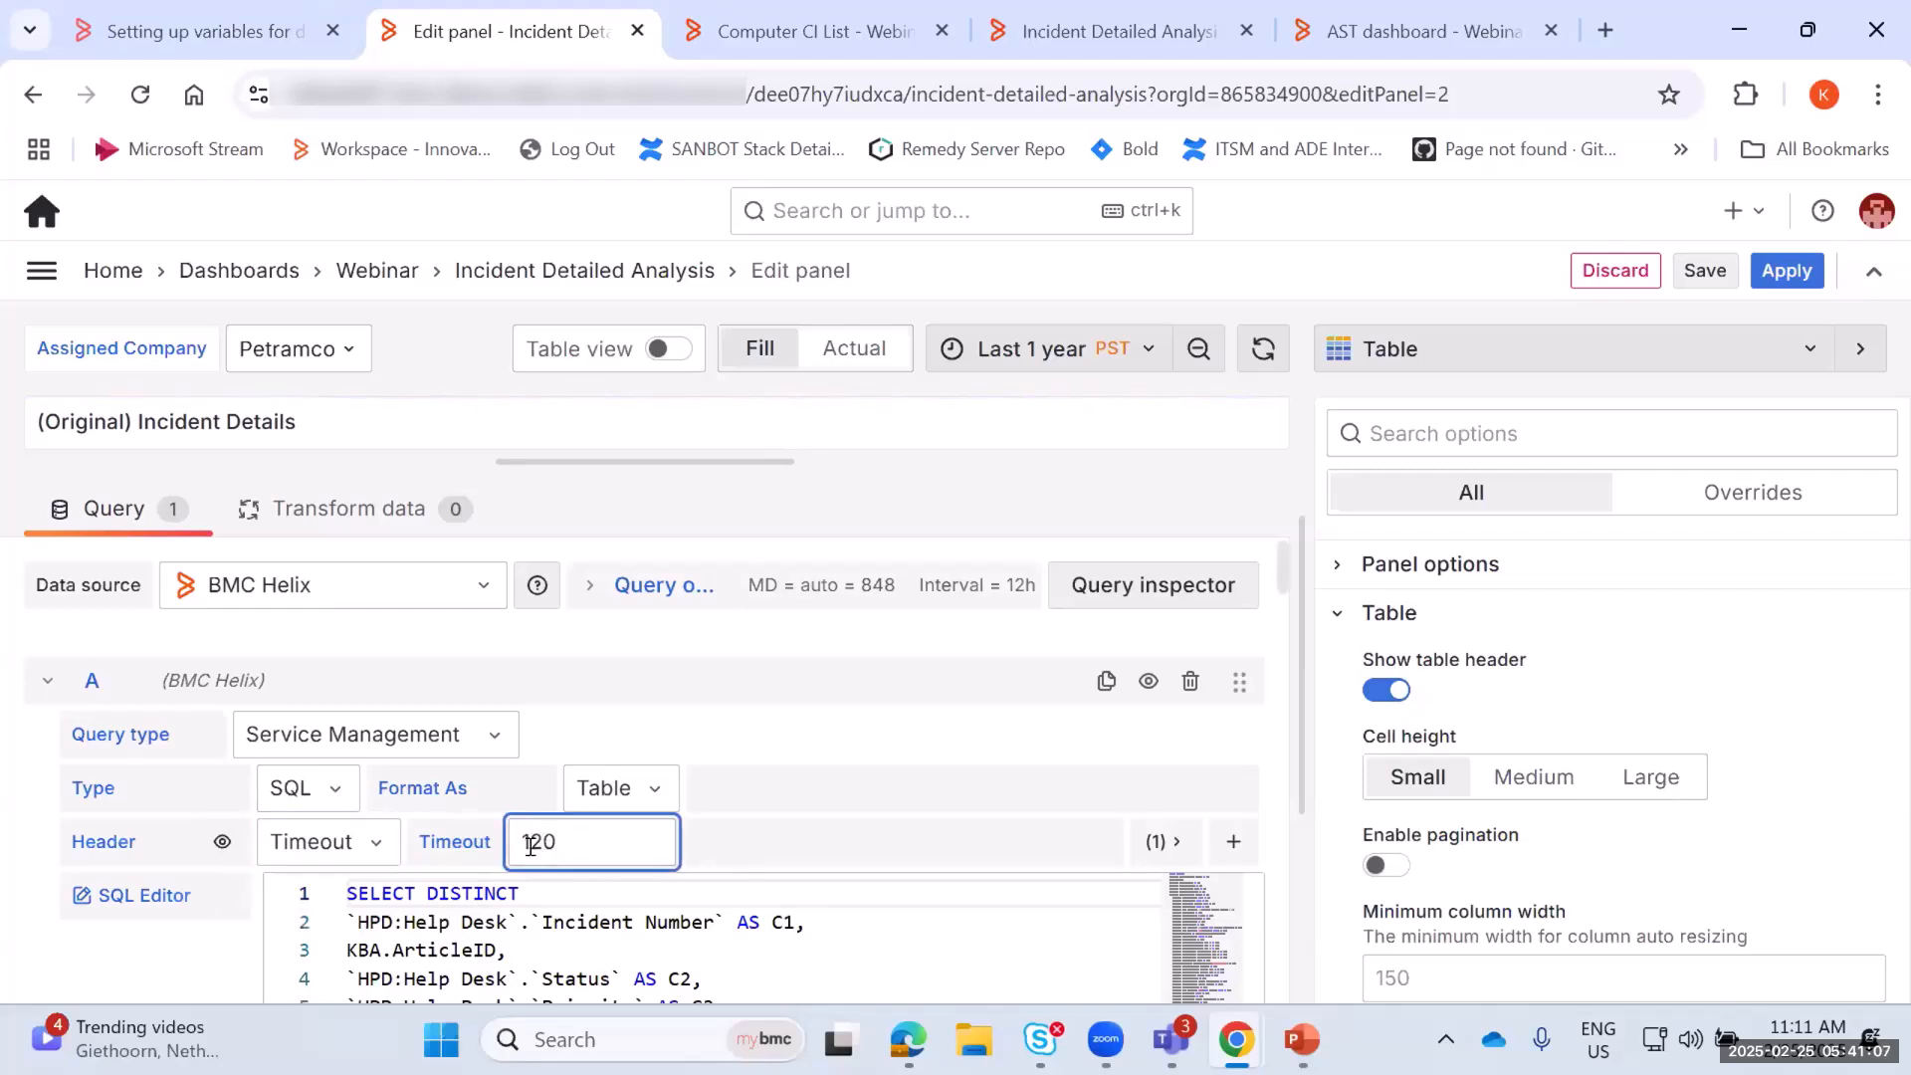
pyautogui.doubleClick(537, 841)
pyautogui.click(625, 834)
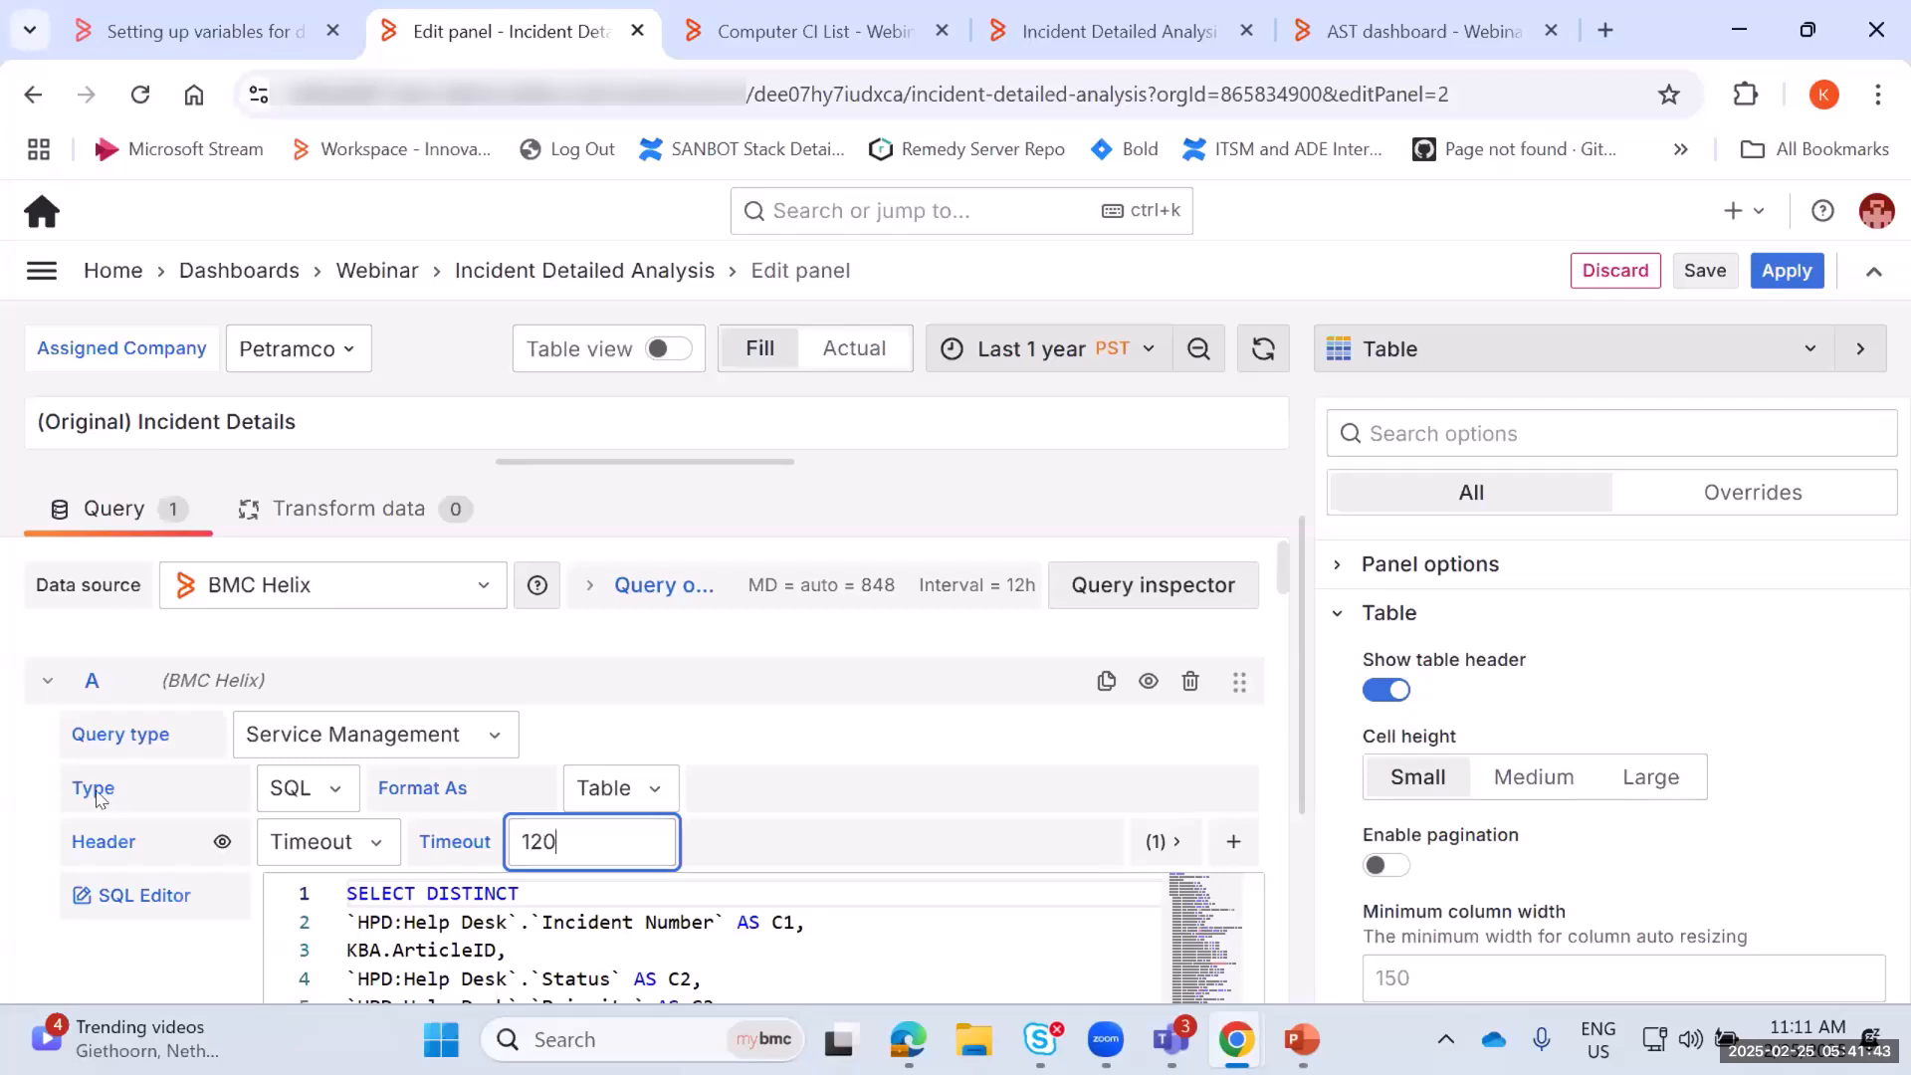
pyautogui.click(221, 849)
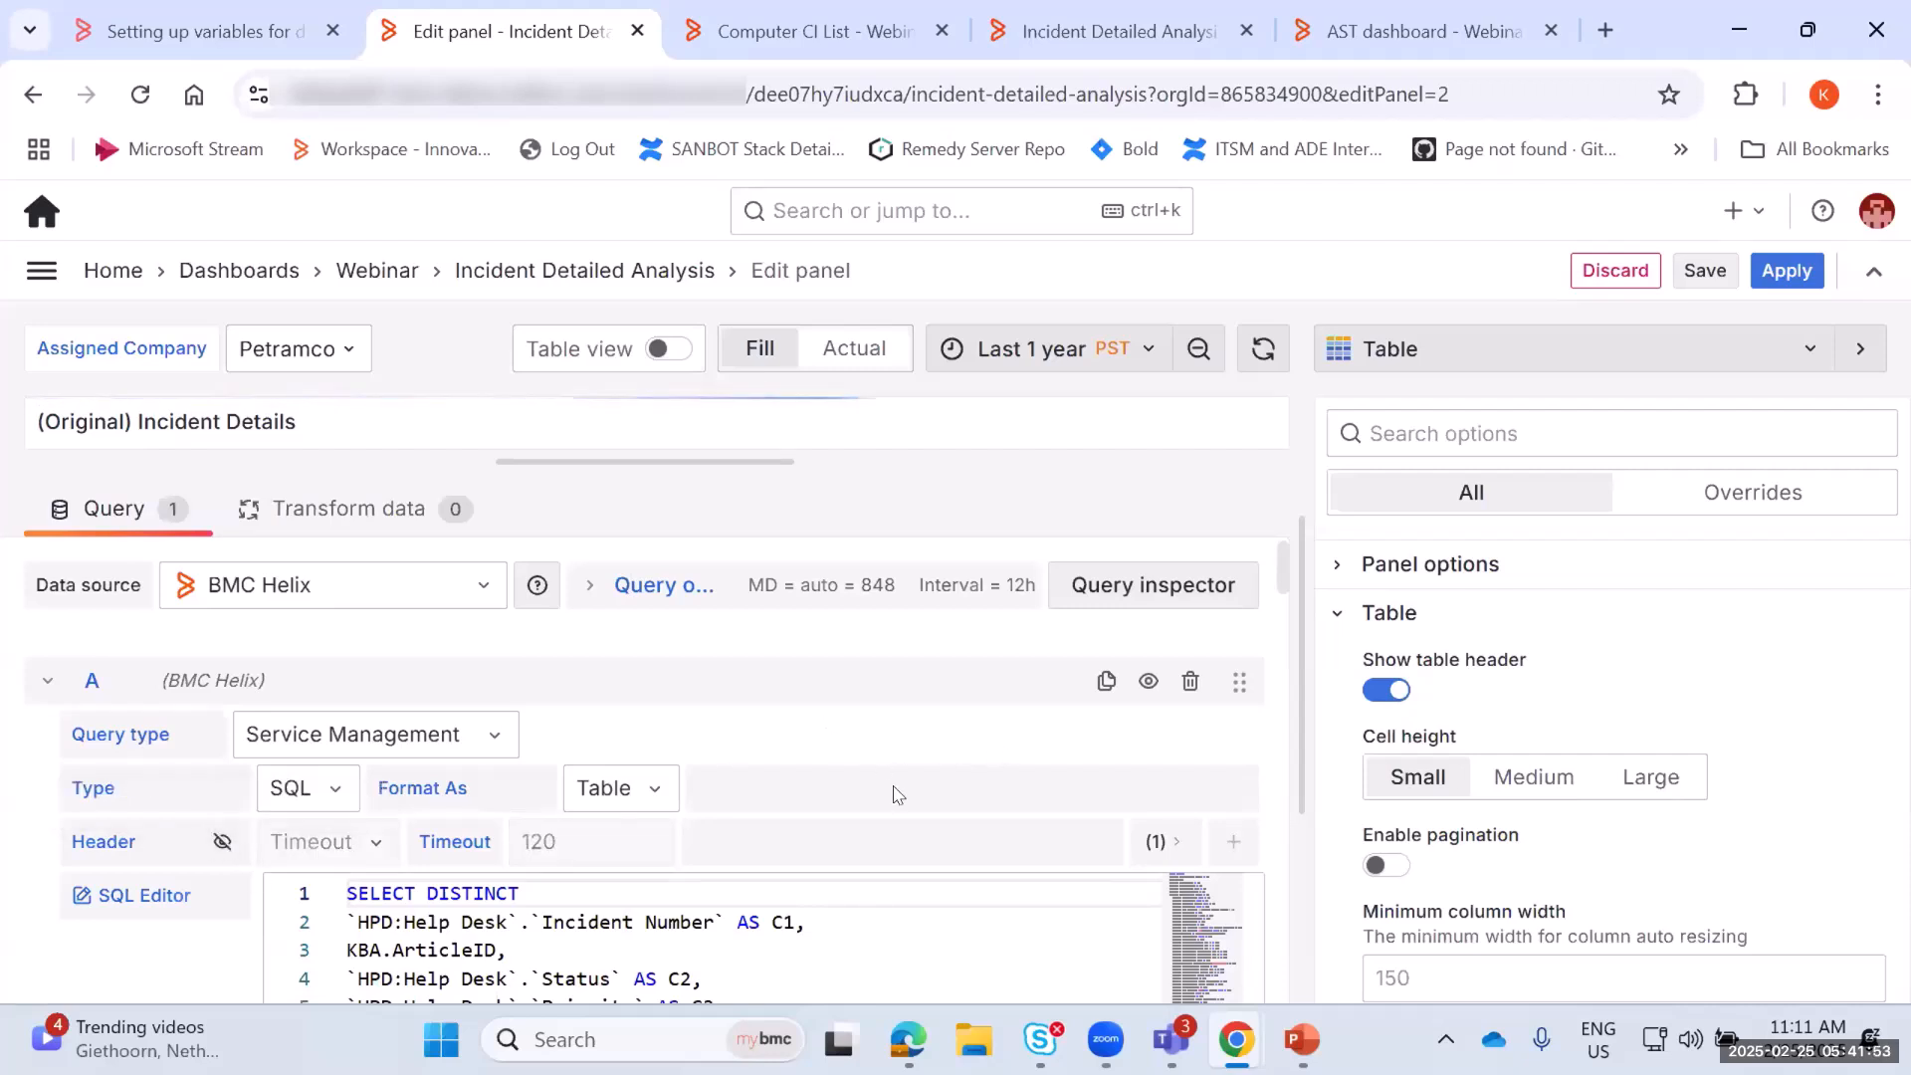
# Open the "(Original) Incident Details" query in the SQL Editor and examine the columns selected before the FROM clause
pyautogui.scroll(-2, 893, 794)
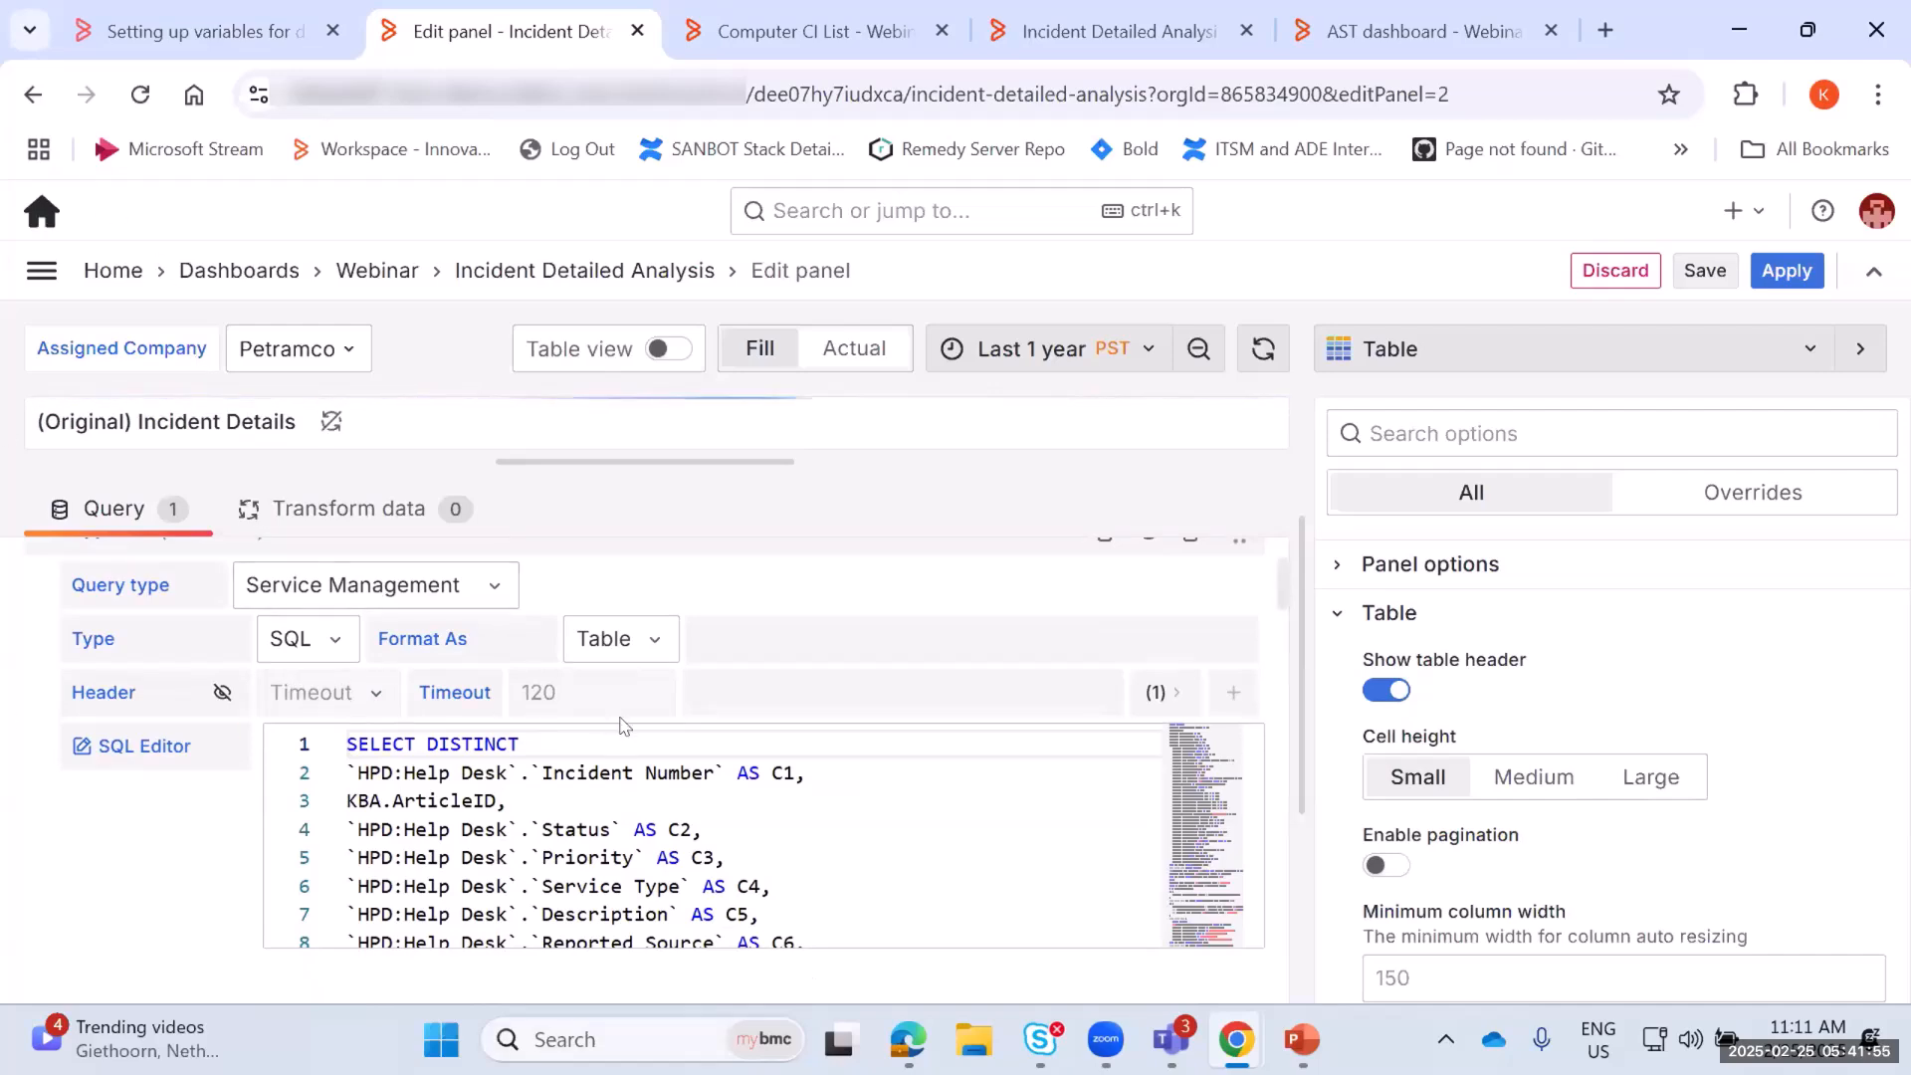
pyautogui.click(108, 749)
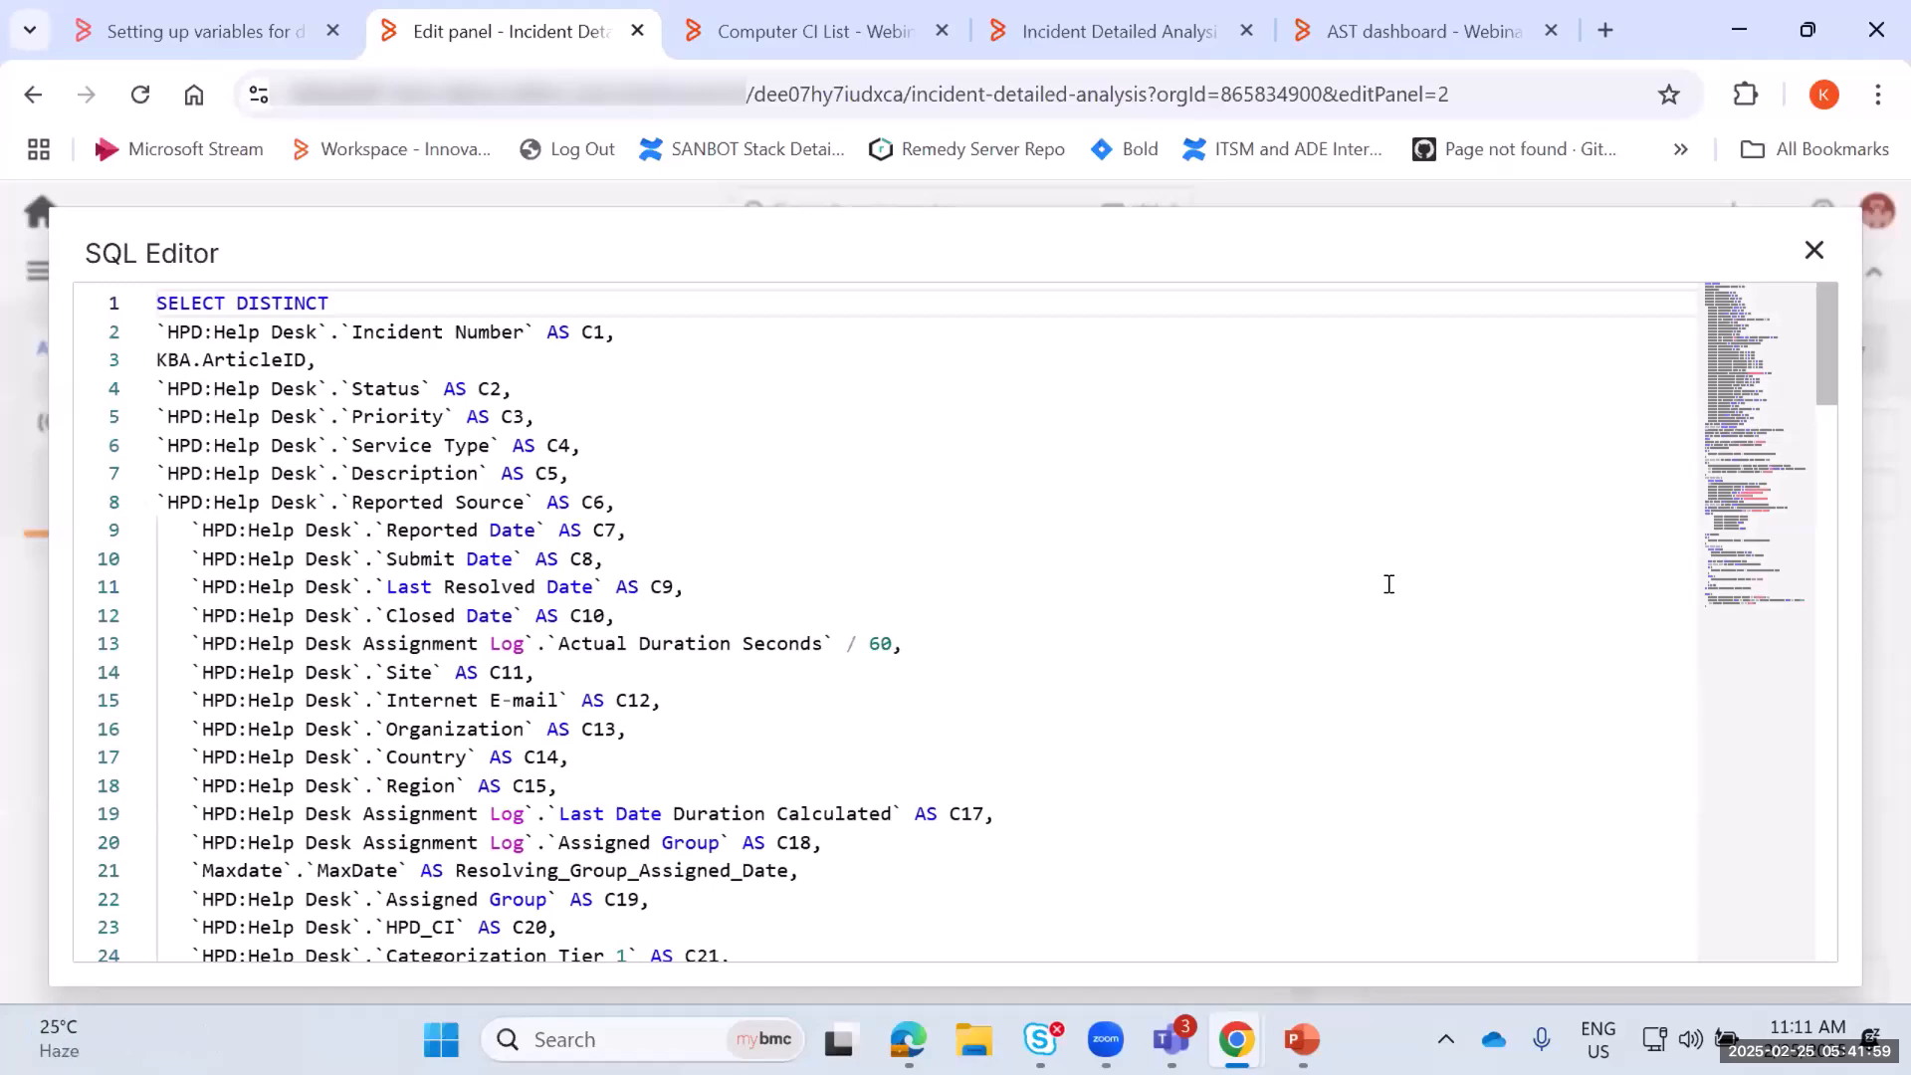
pyautogui.scroll(-1, 1387, 588)
pyautogui.scroll(1, 1391, 590)
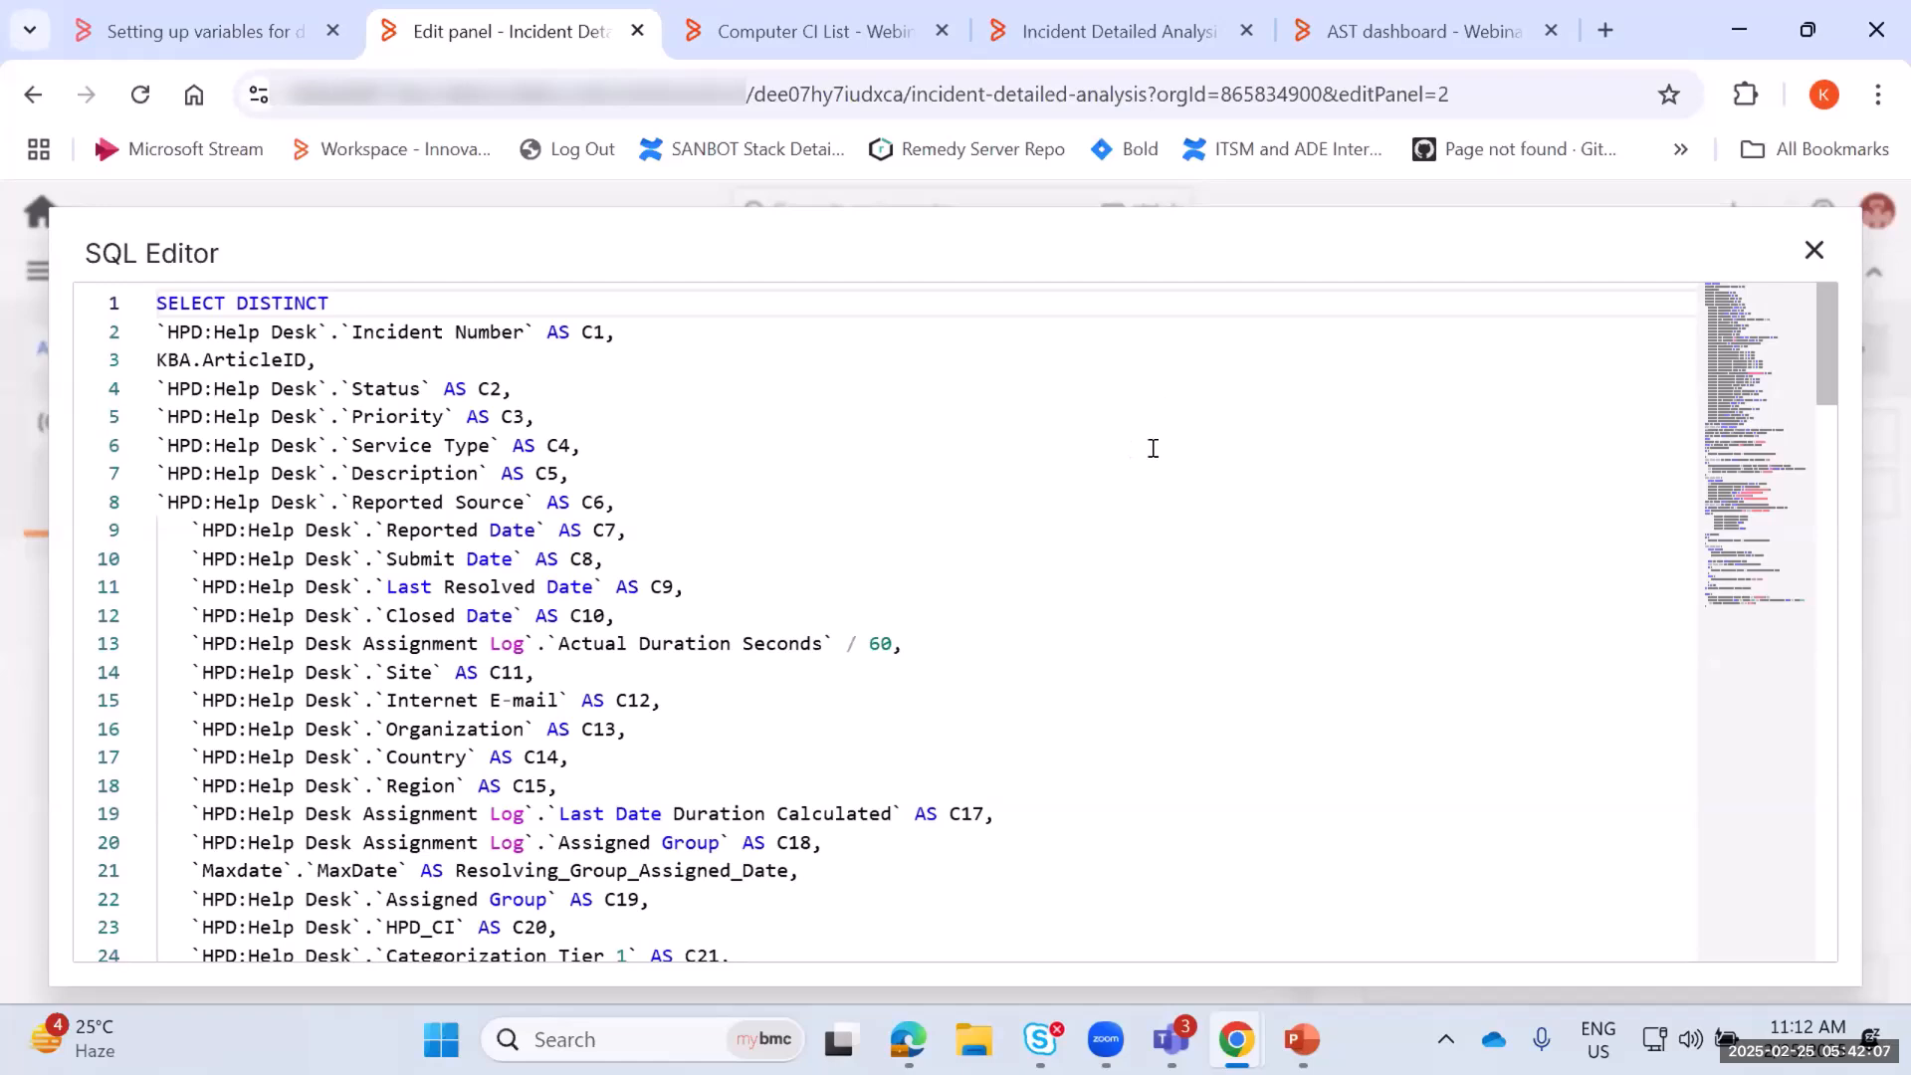
pyautogui.scroll(-1, 1152, 449)
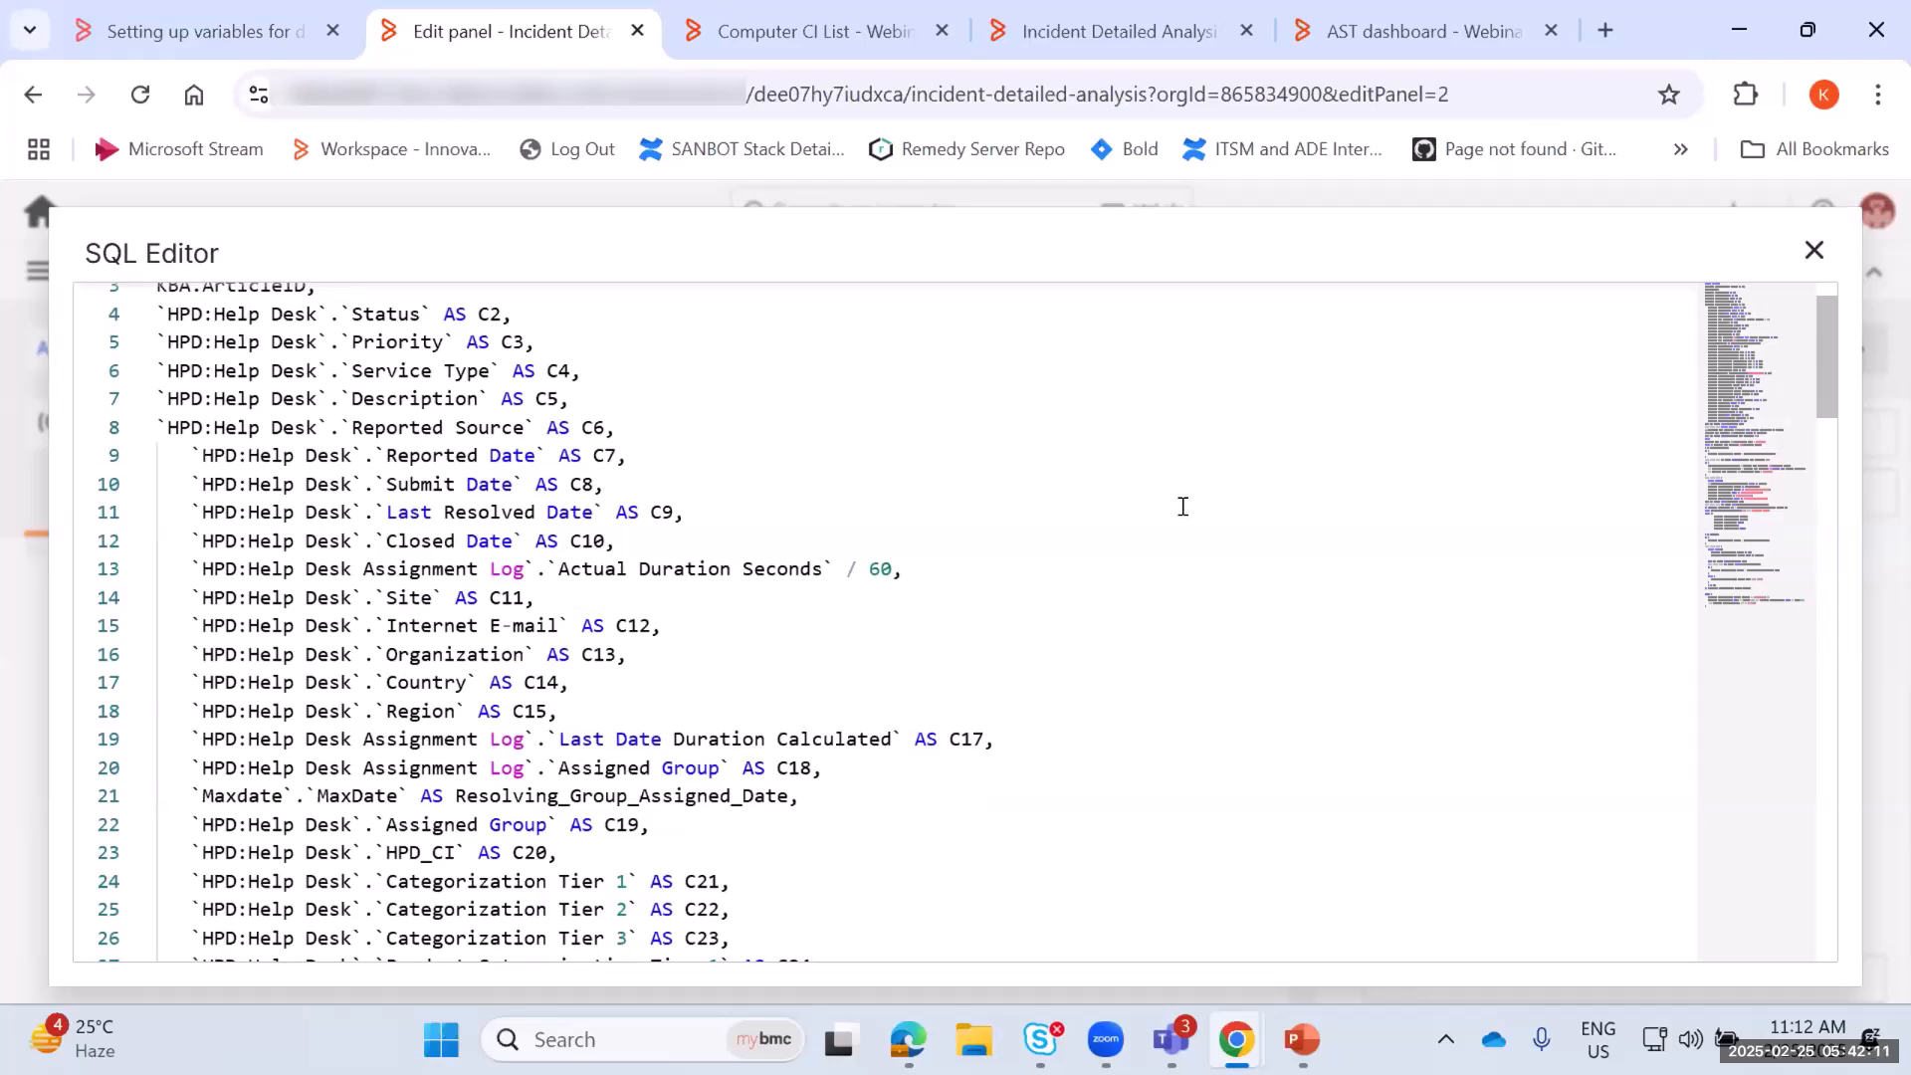
pyautogui.scroll(-6, 1182, 507)
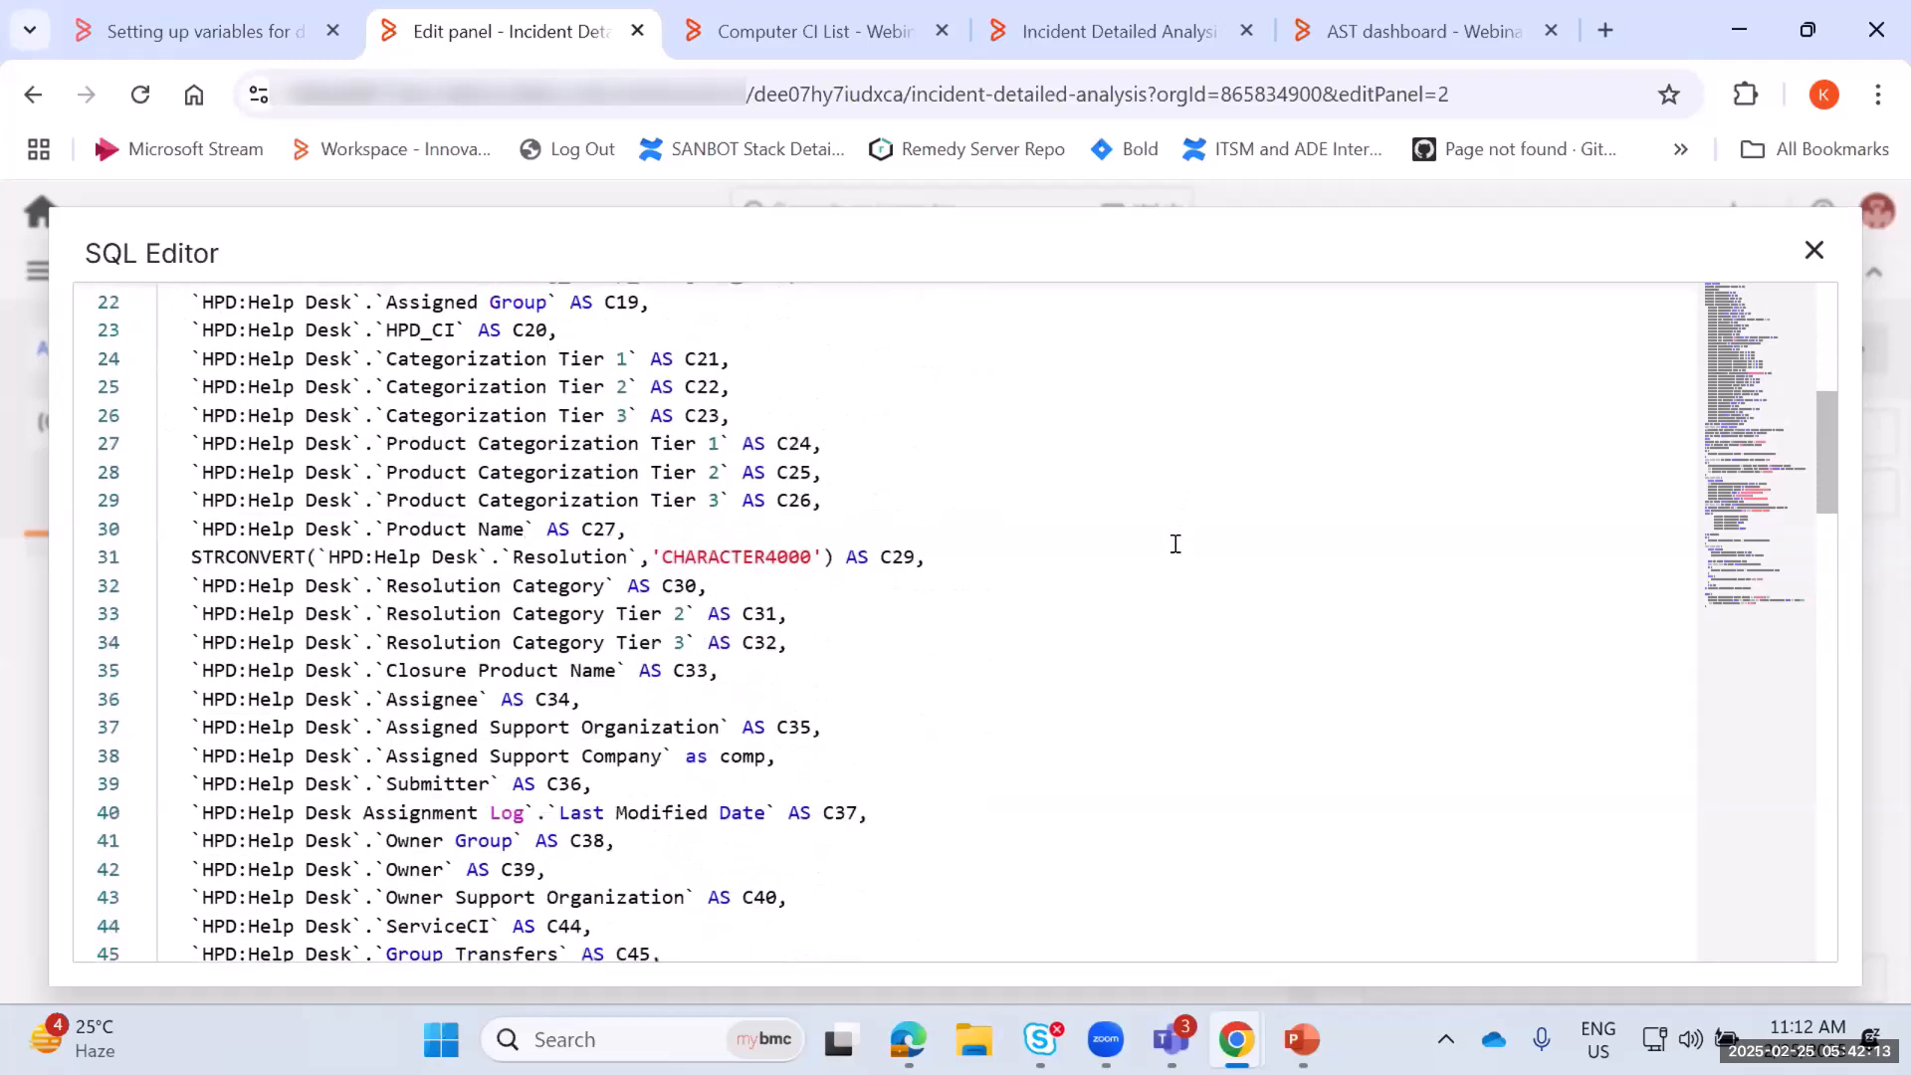
pyautogui.scroll(-1, 1174, 547)
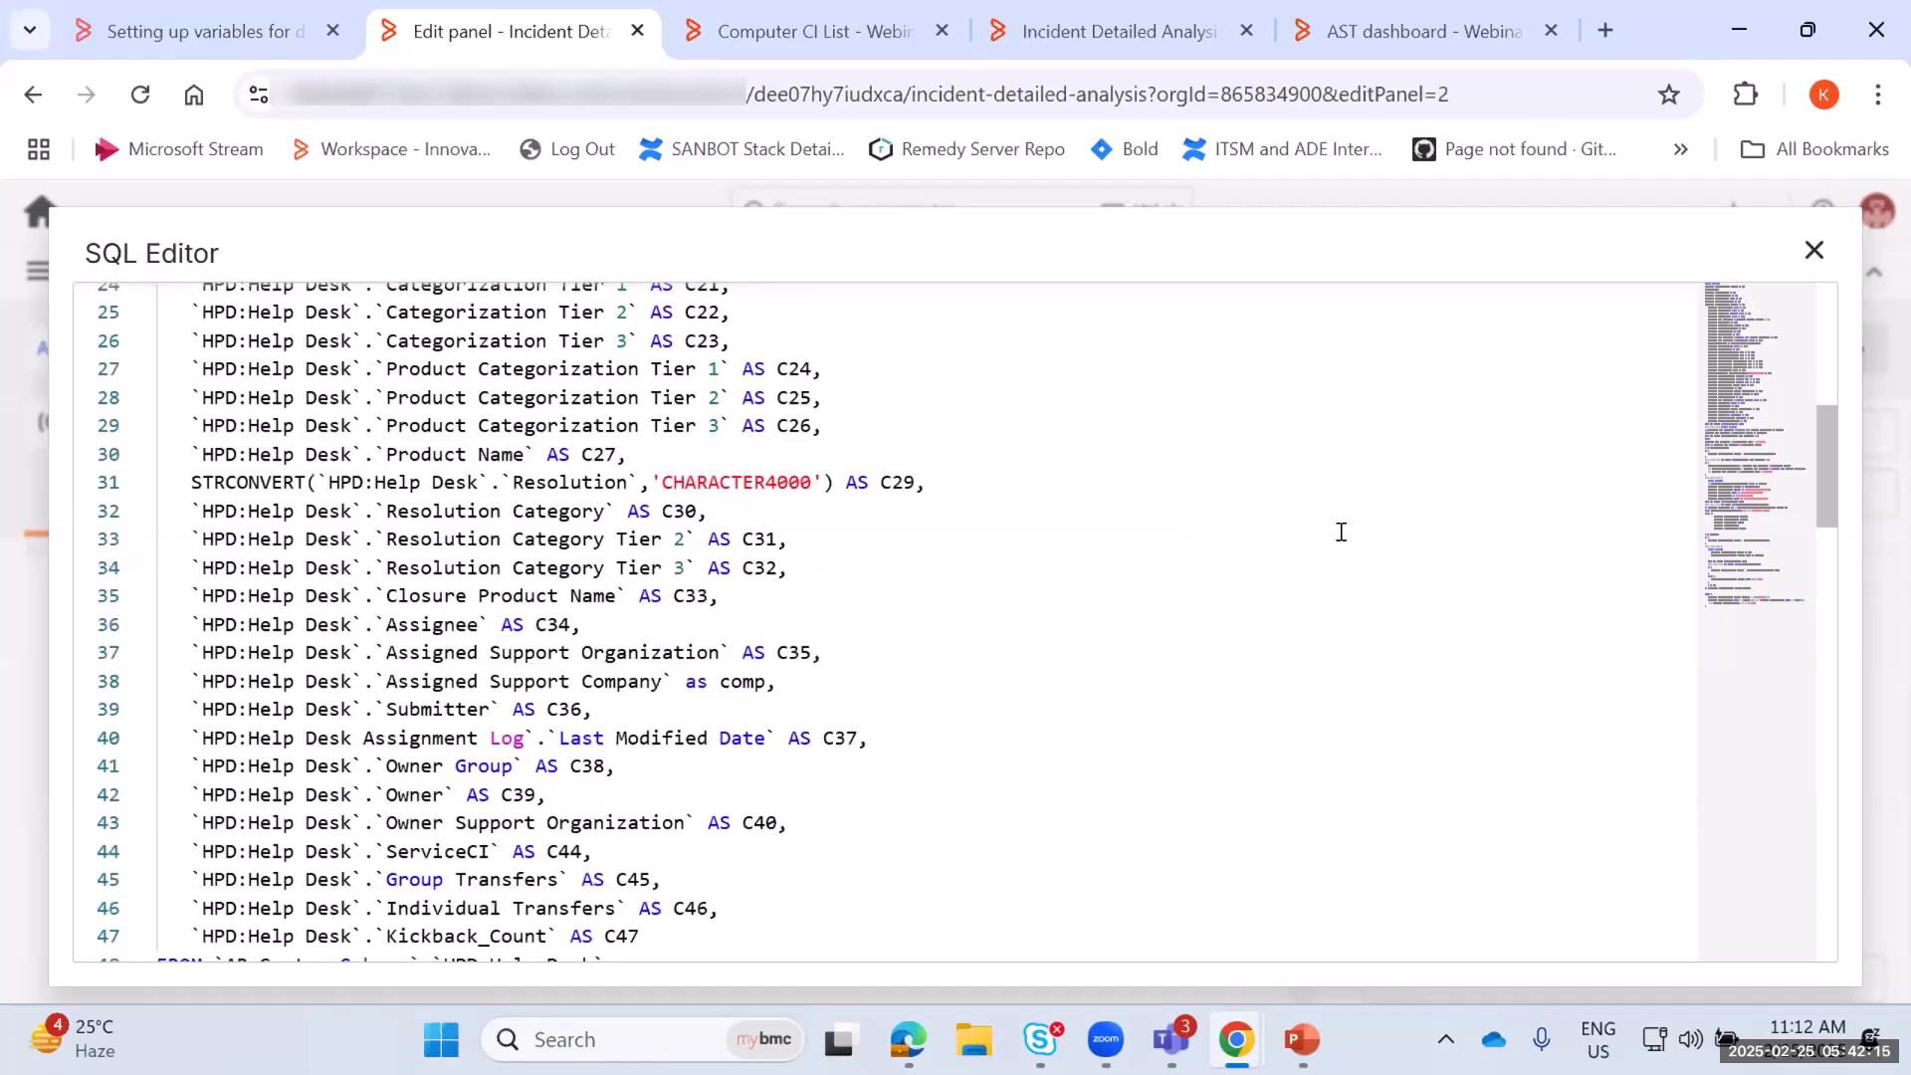
pyautogui.scroll(-3, 1340, 547)
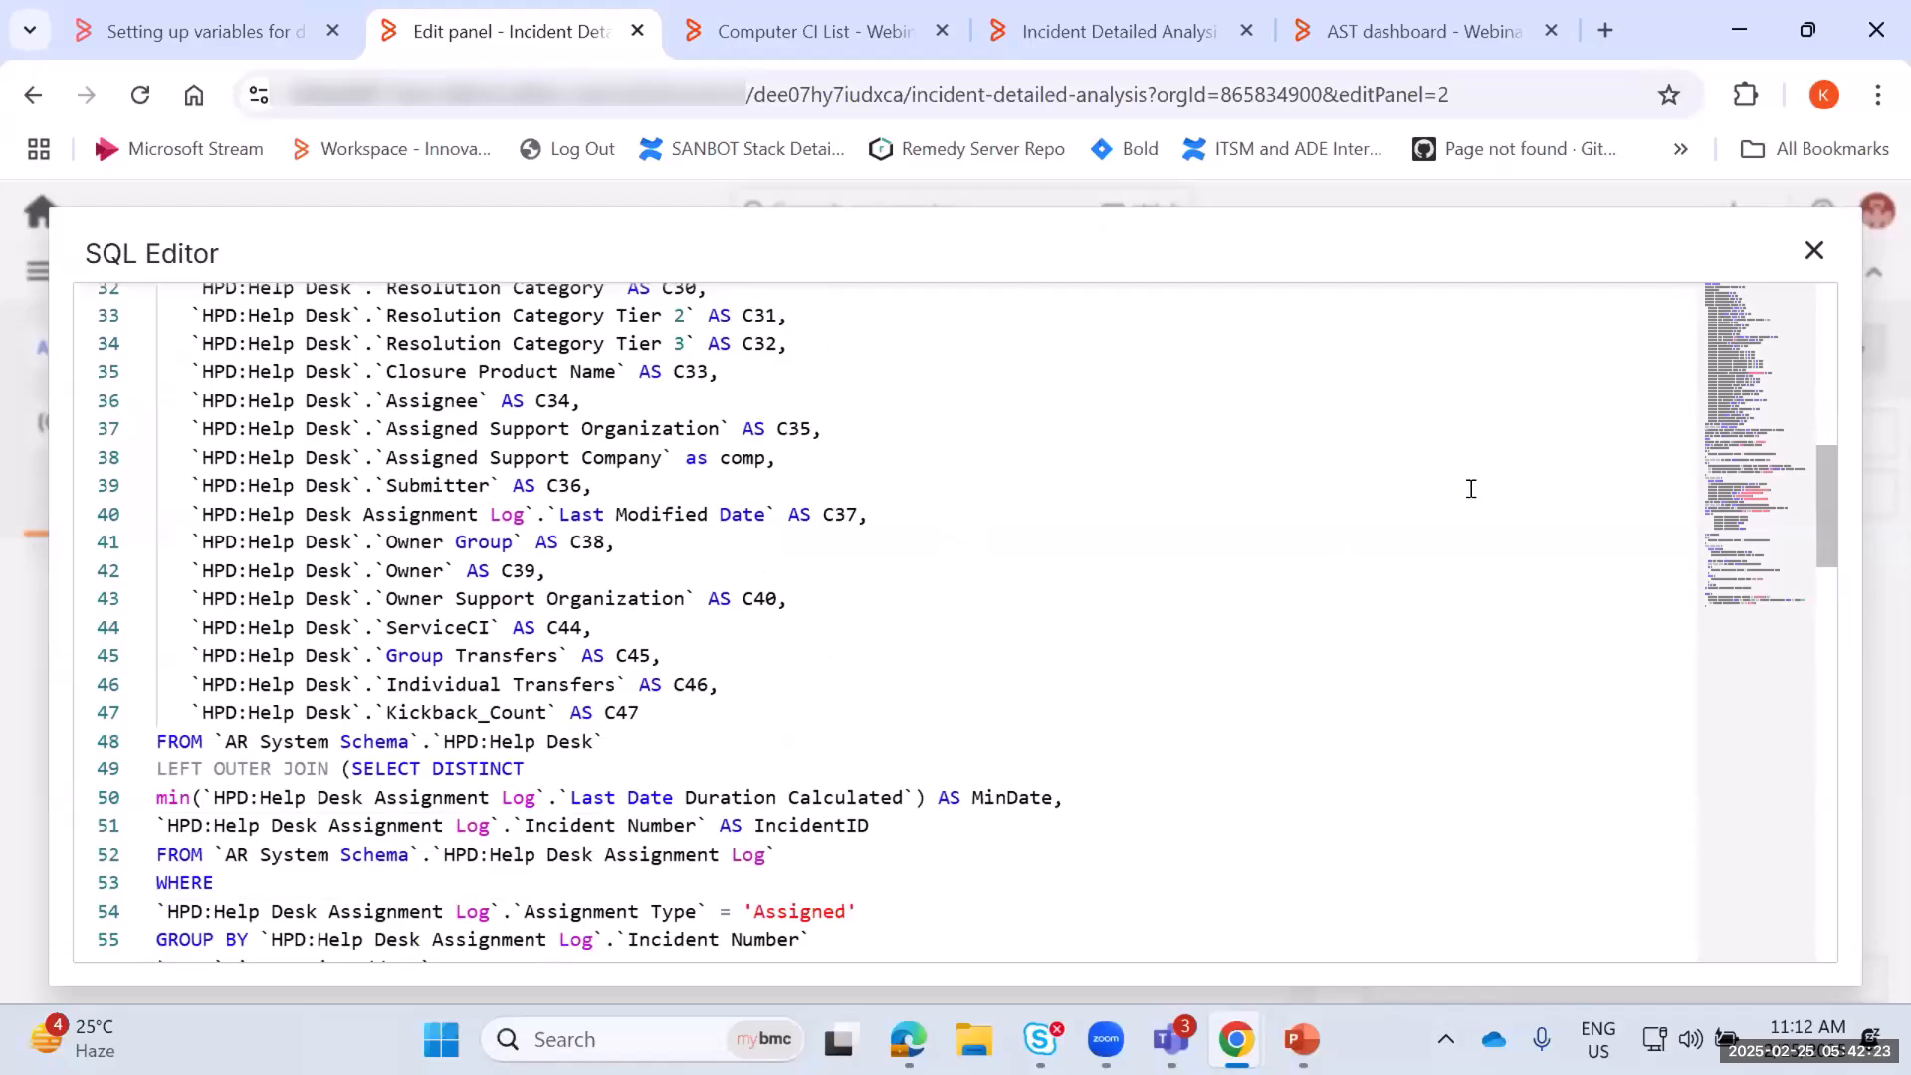
pyautogui.scroll(10, 1470, 488)
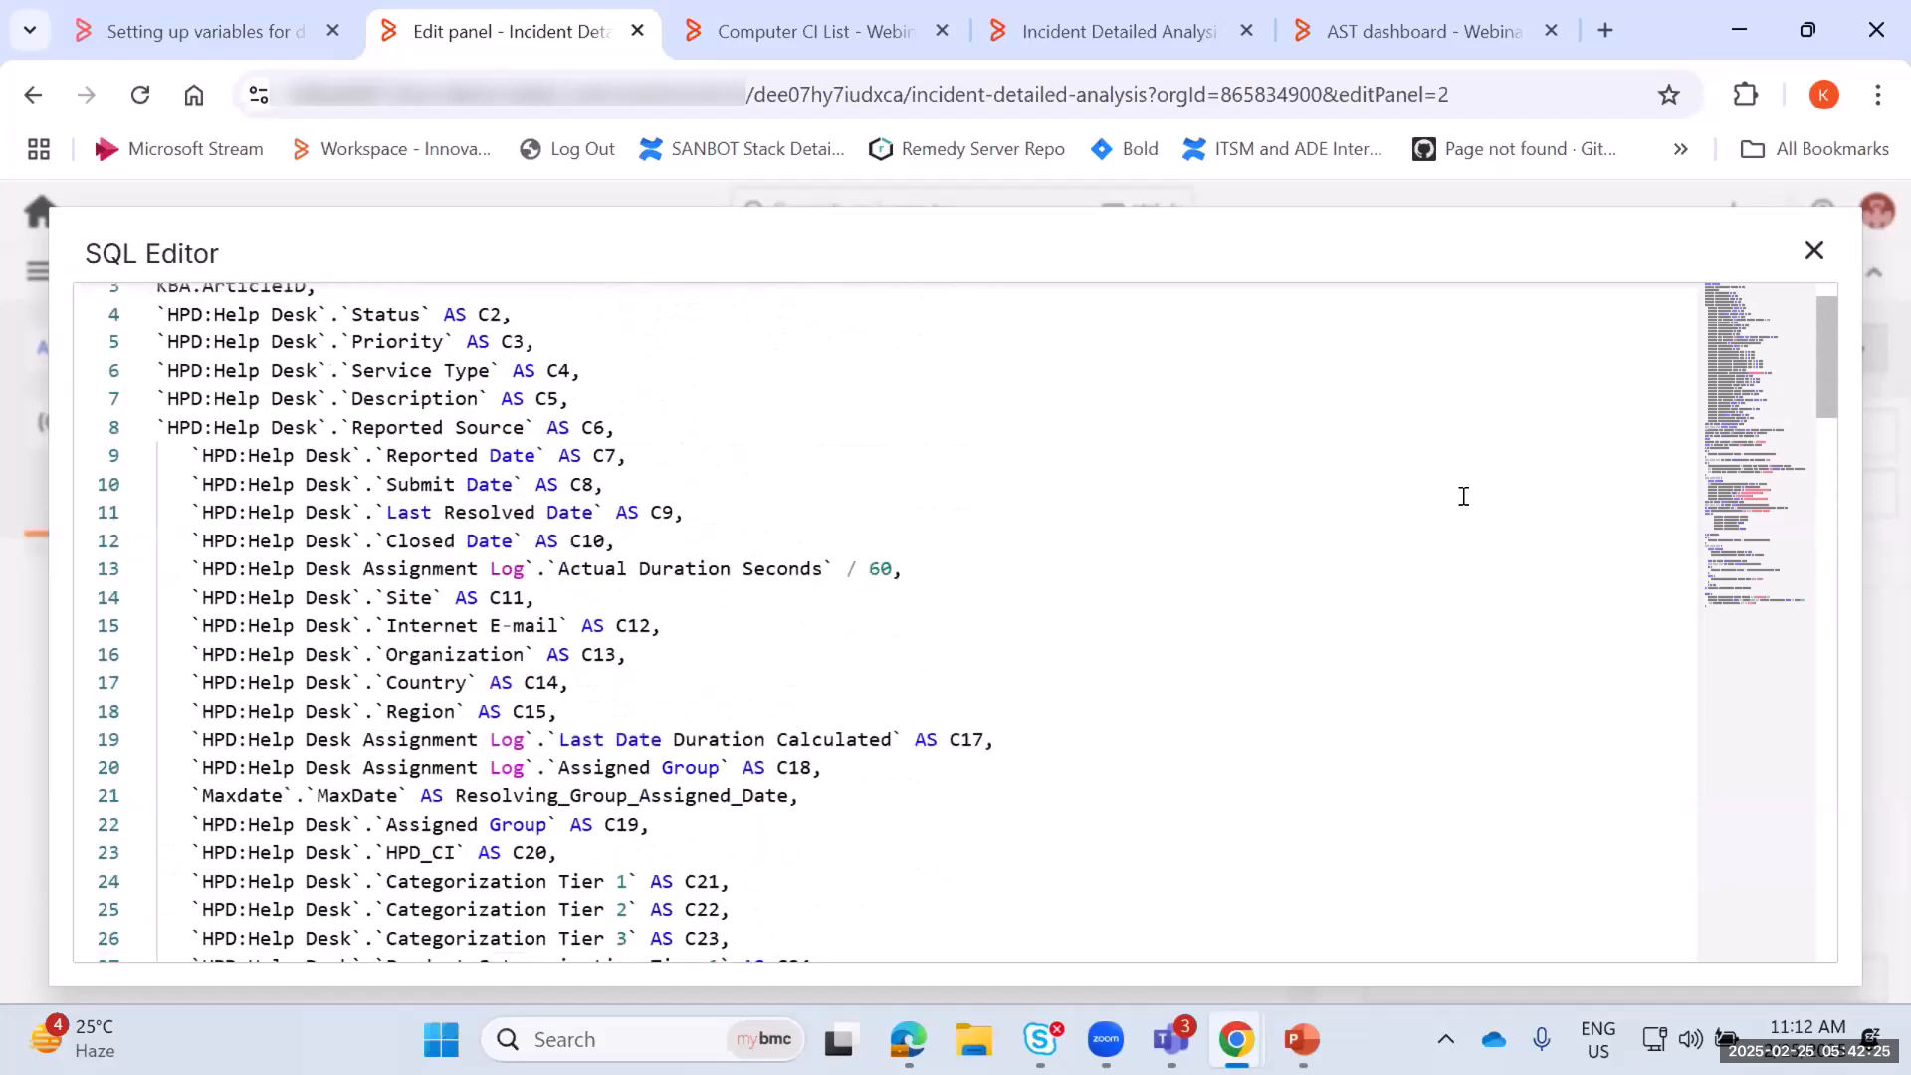
pyautogui.scroll(1, 1463, 496)
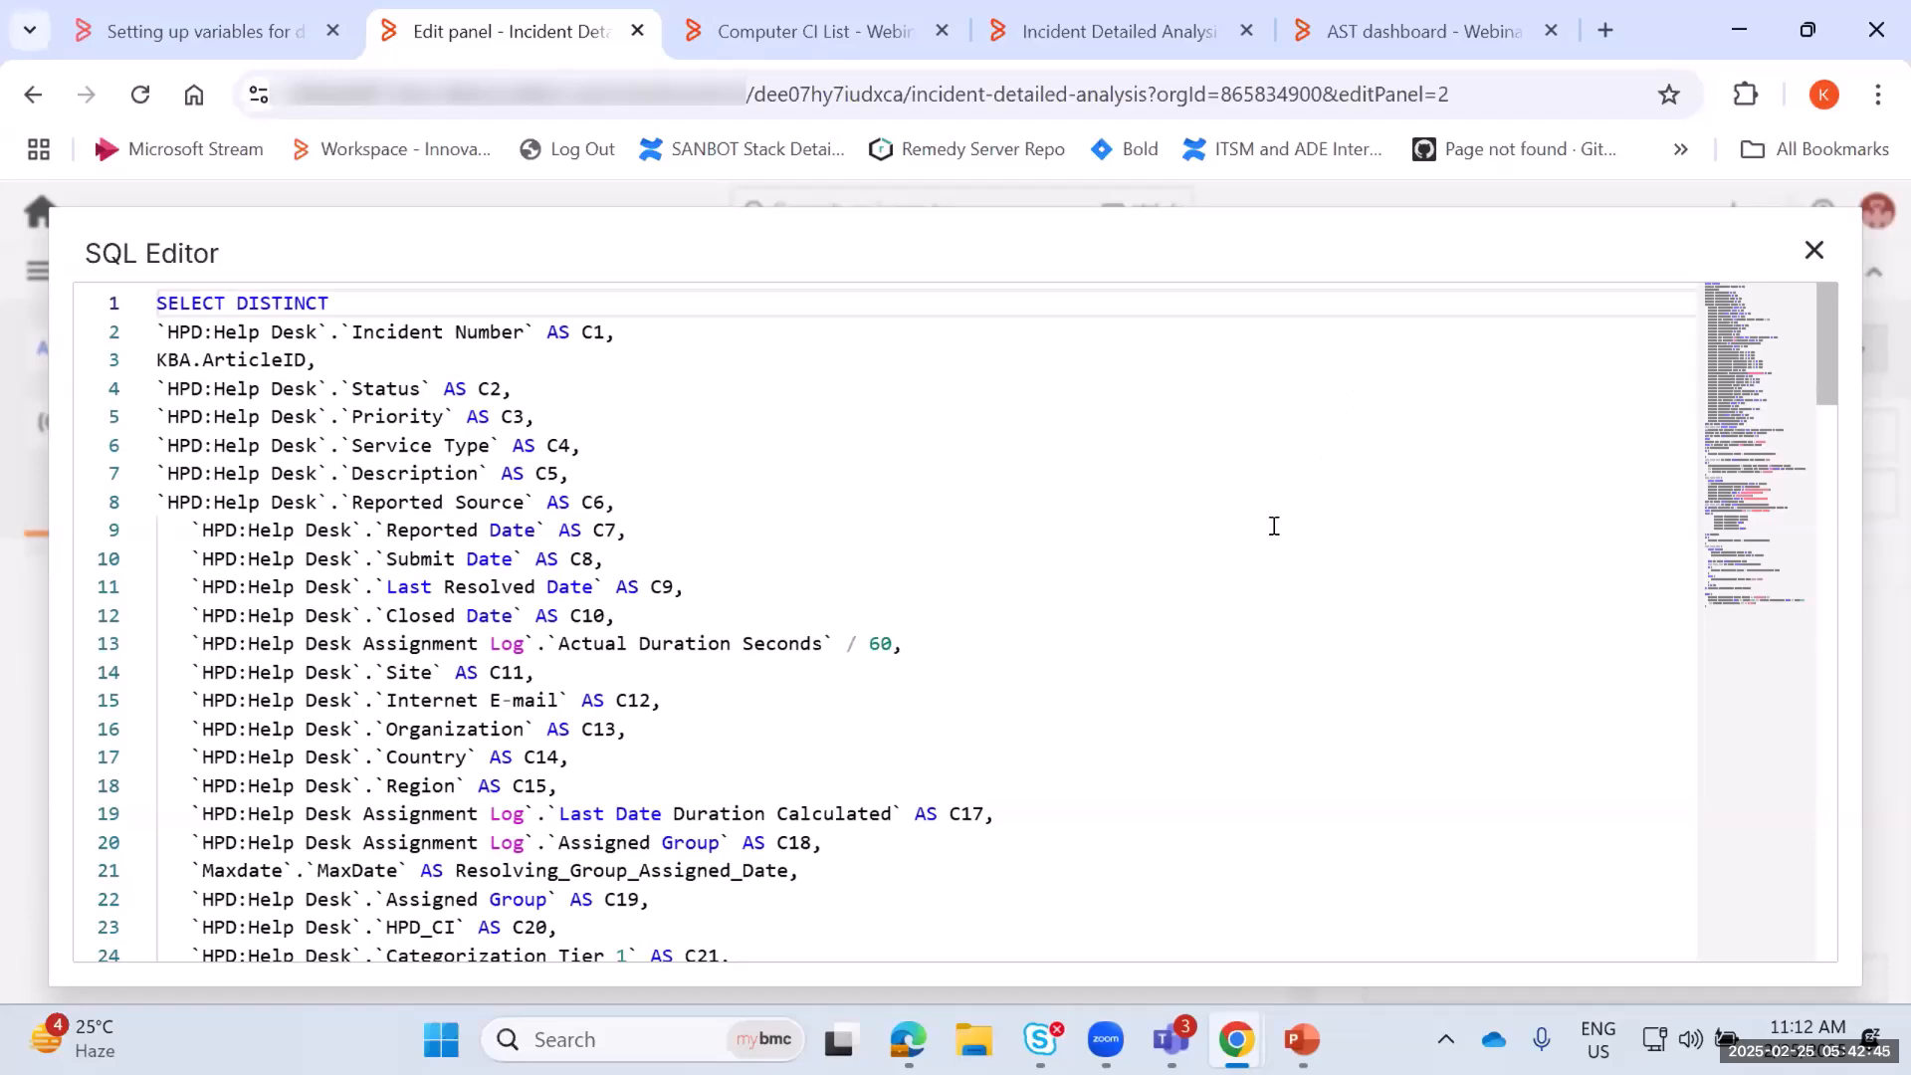
# Examine the query's Firstassigneddate subquery and the Assignment Log join, selecting the word Assigned in the join's Assignment Type condition
pyautogui.scroll(-8, 1272, 525)
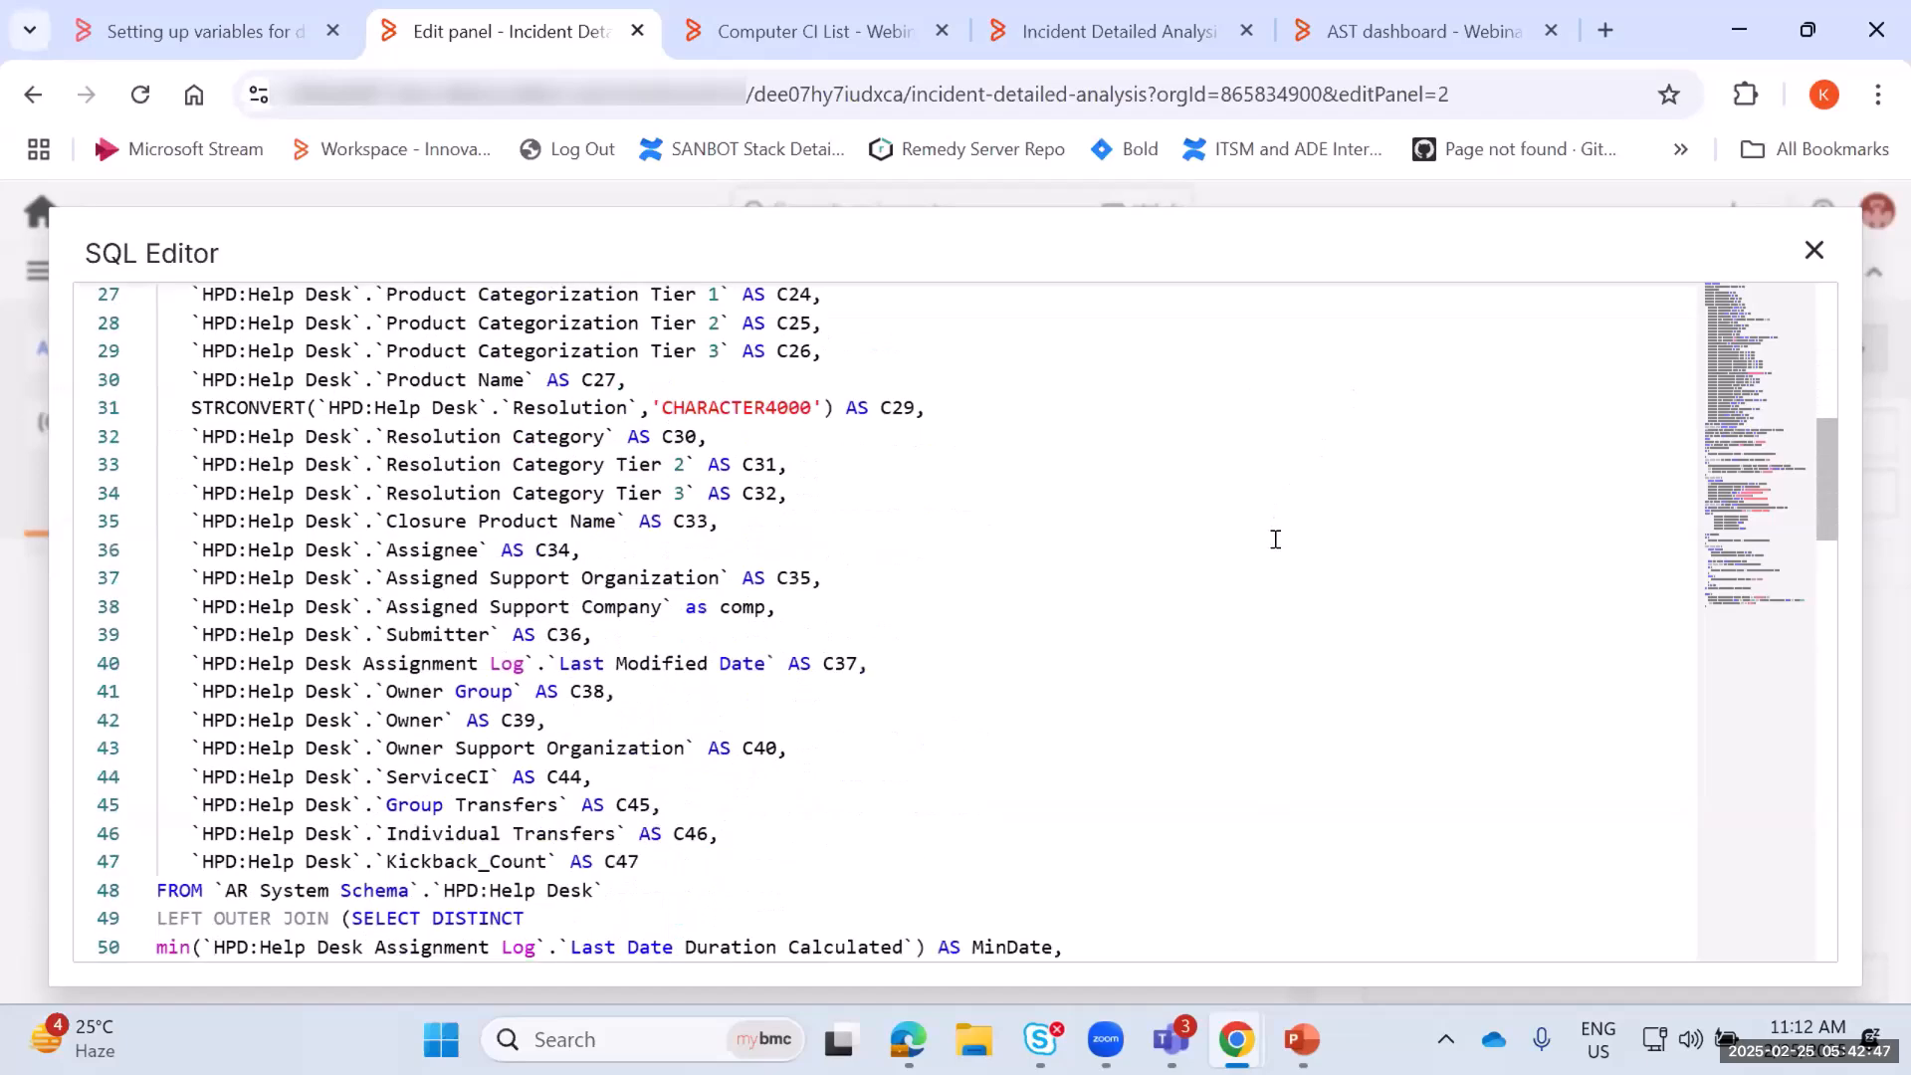
pyautogui.scroll(-3, 1275, 538)
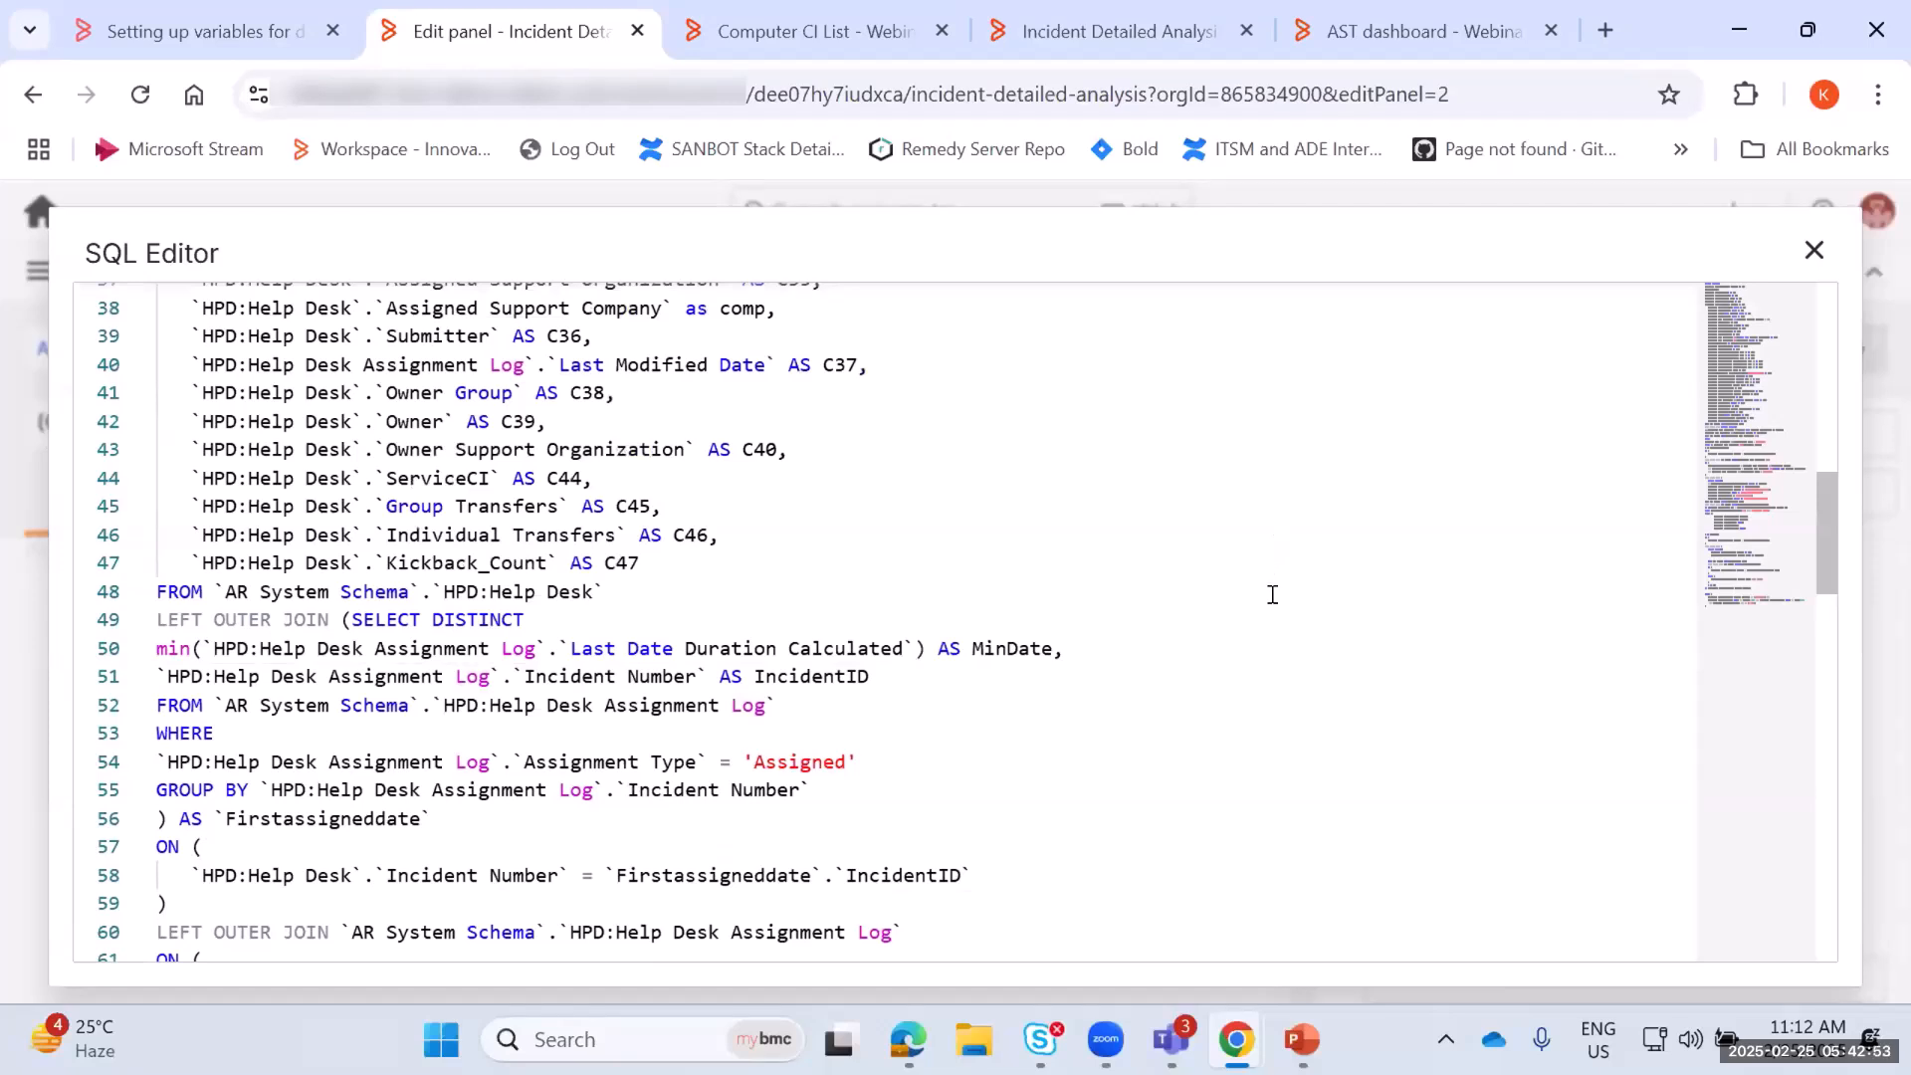
pyautogui.scroll(2, 943, 436)
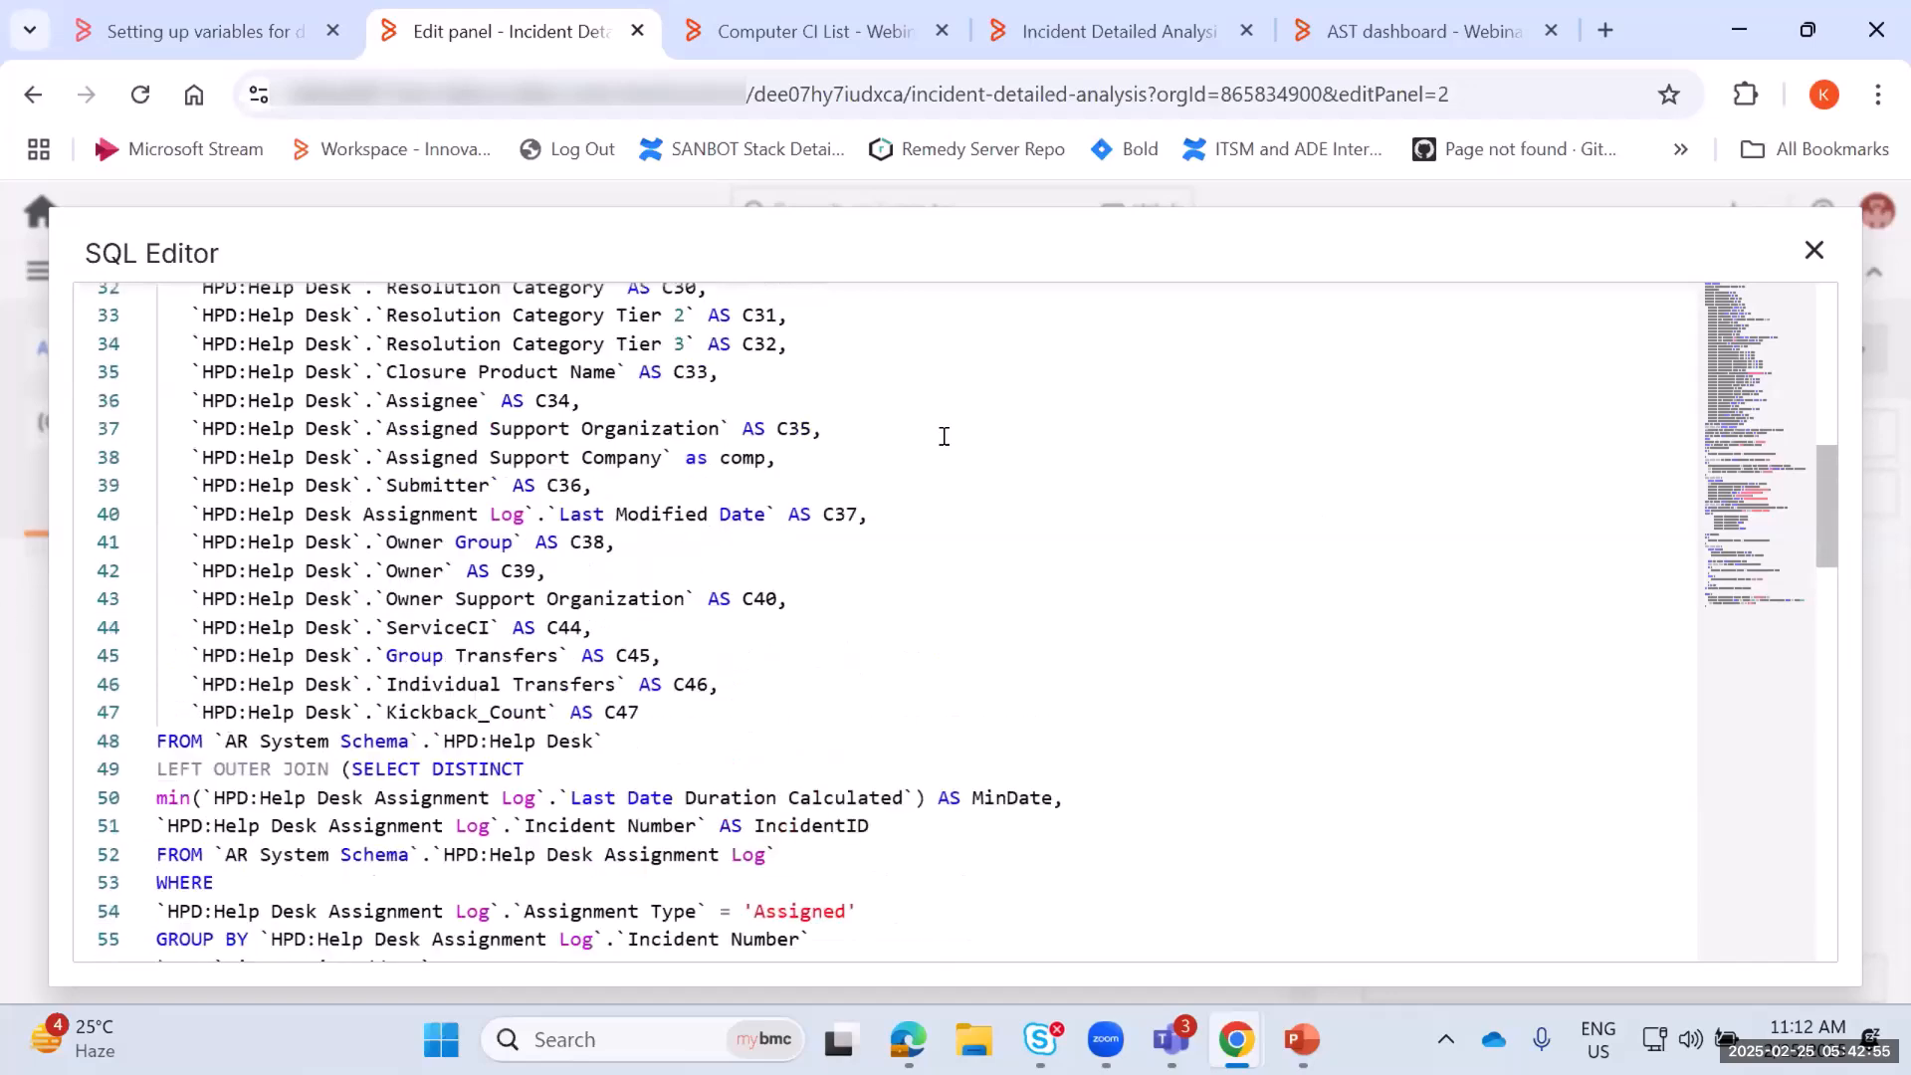
pyautogui.scroll(-5, 943, 435)
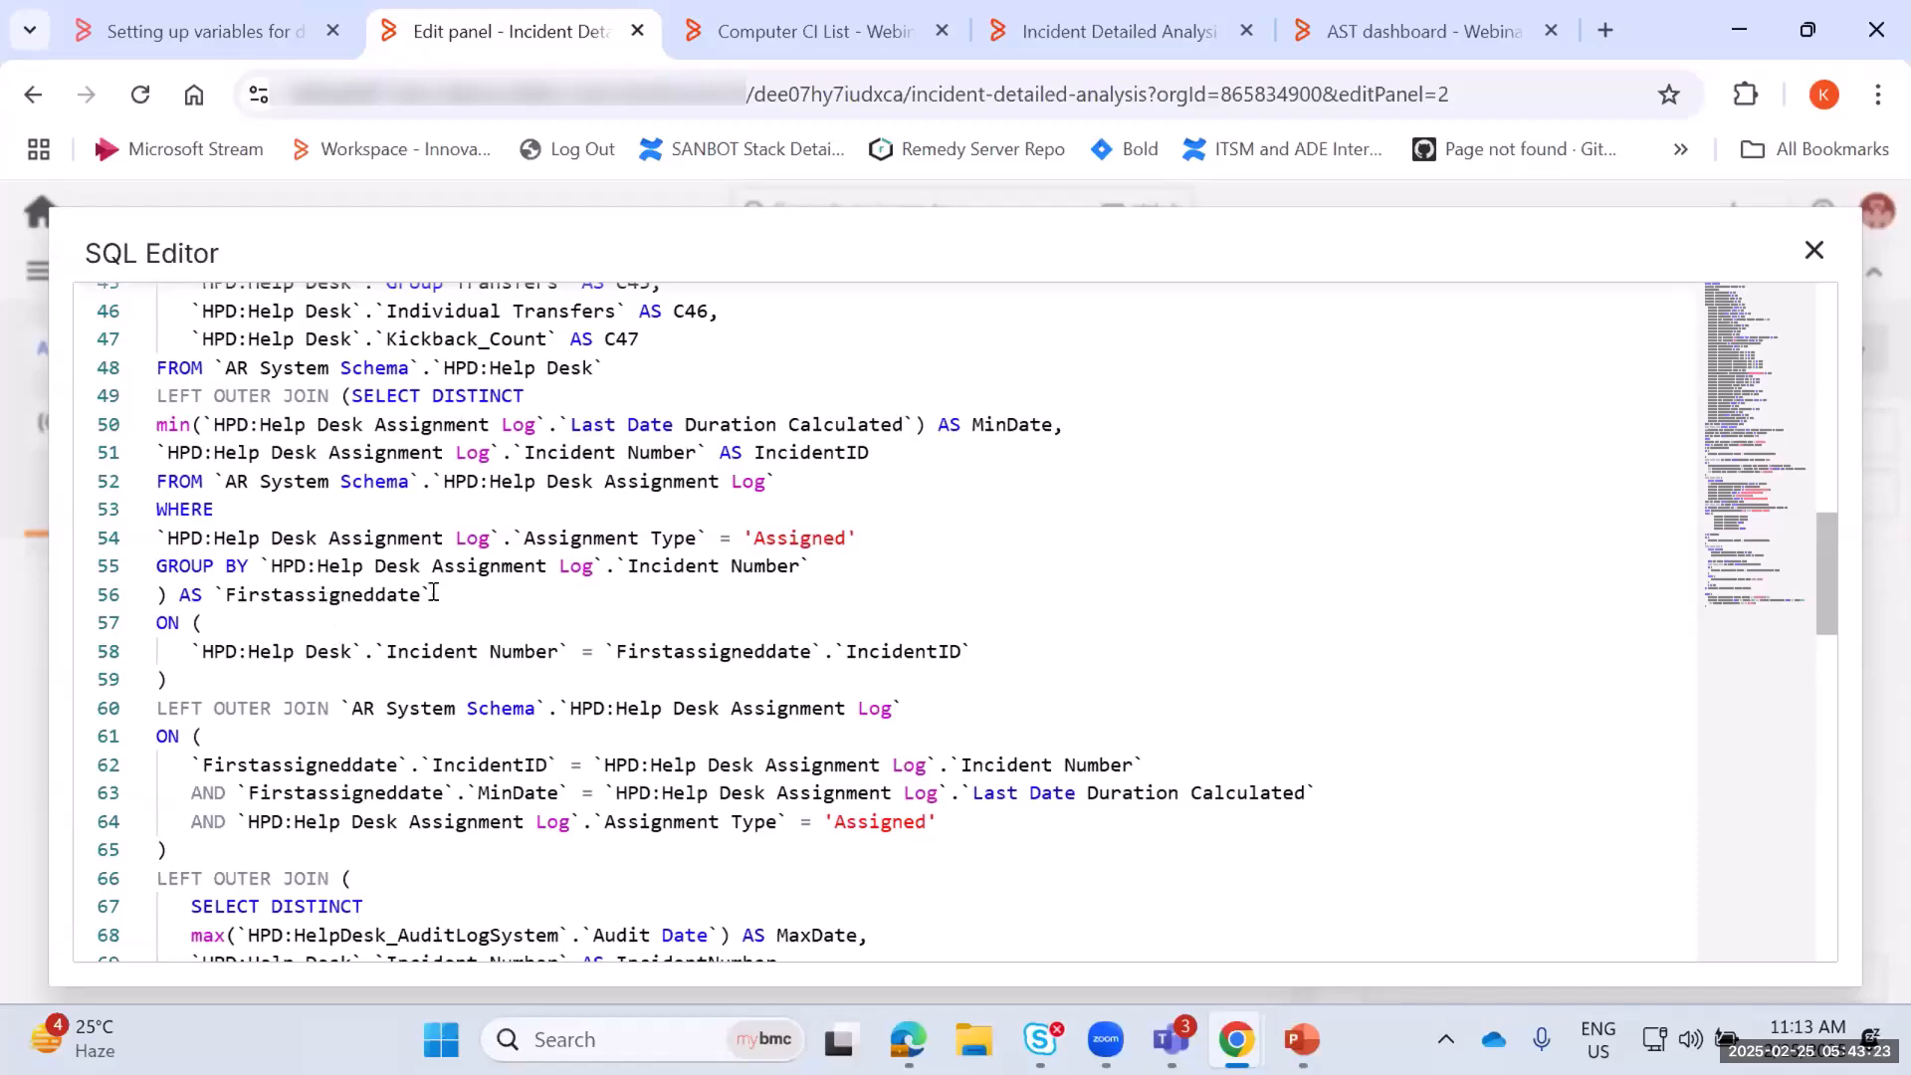
pyautogui.scroll(-3, 430, 587)
pyautogui.scroll(3, 453, 565)
pyautogui.scroll(-3, 486, 697)
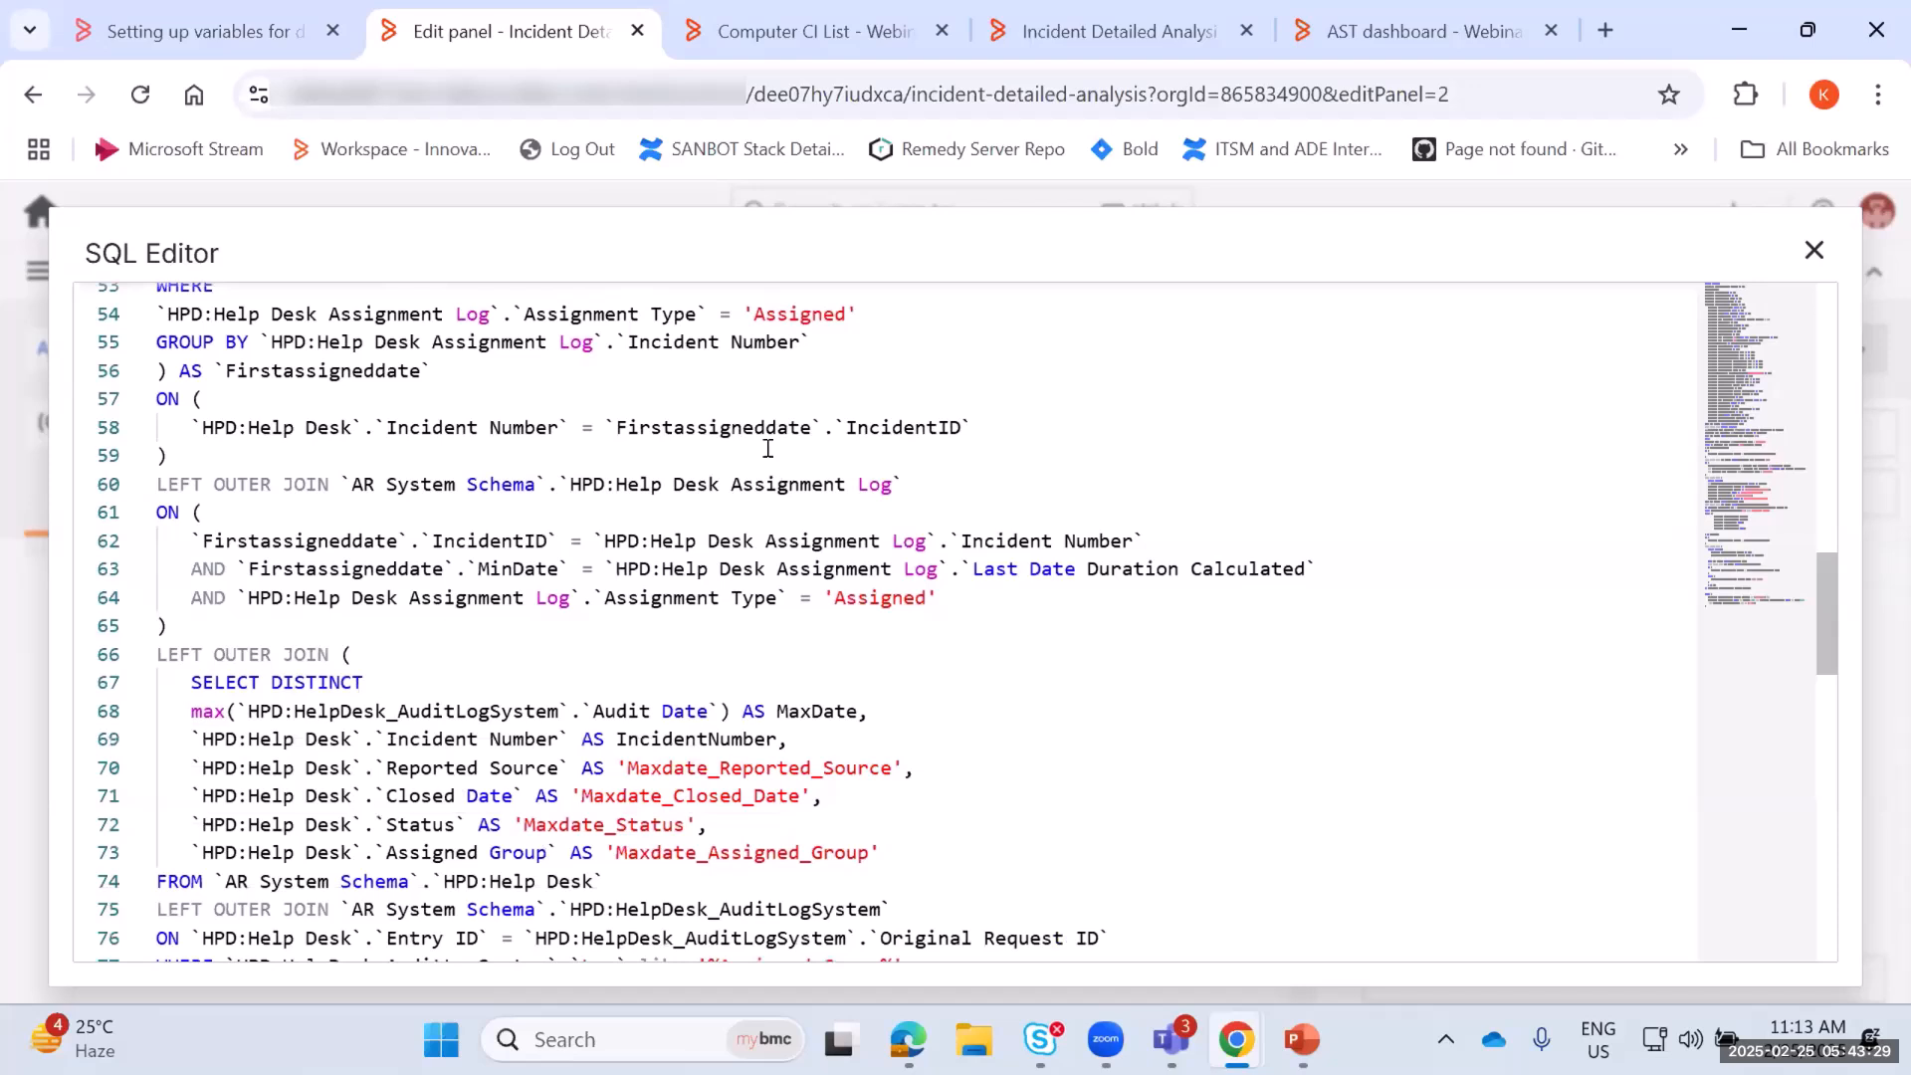
pyautogui.doubleClick(903, 589)
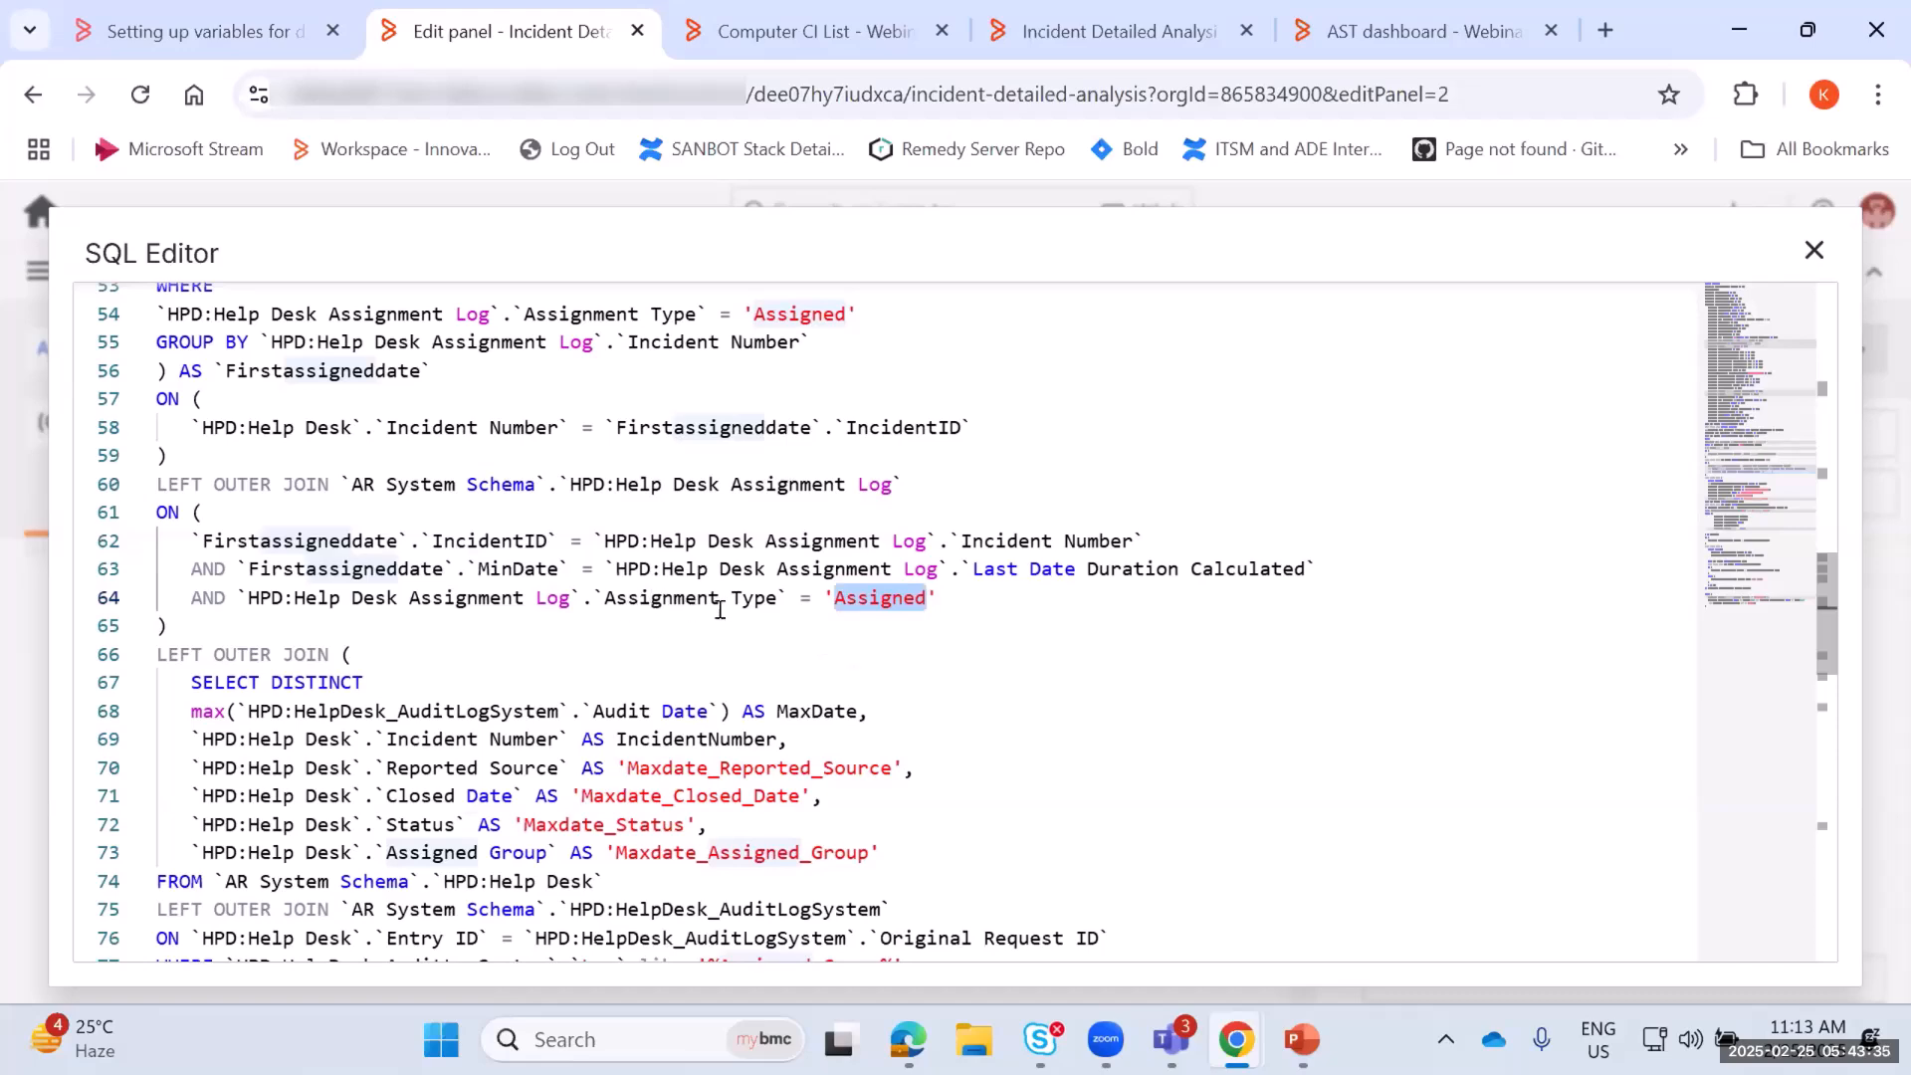
# Examine the Maxdate and KBA subquery joins and the closing WHERE clause of the original query
pyautogui.scroll(-3, 579, 684)
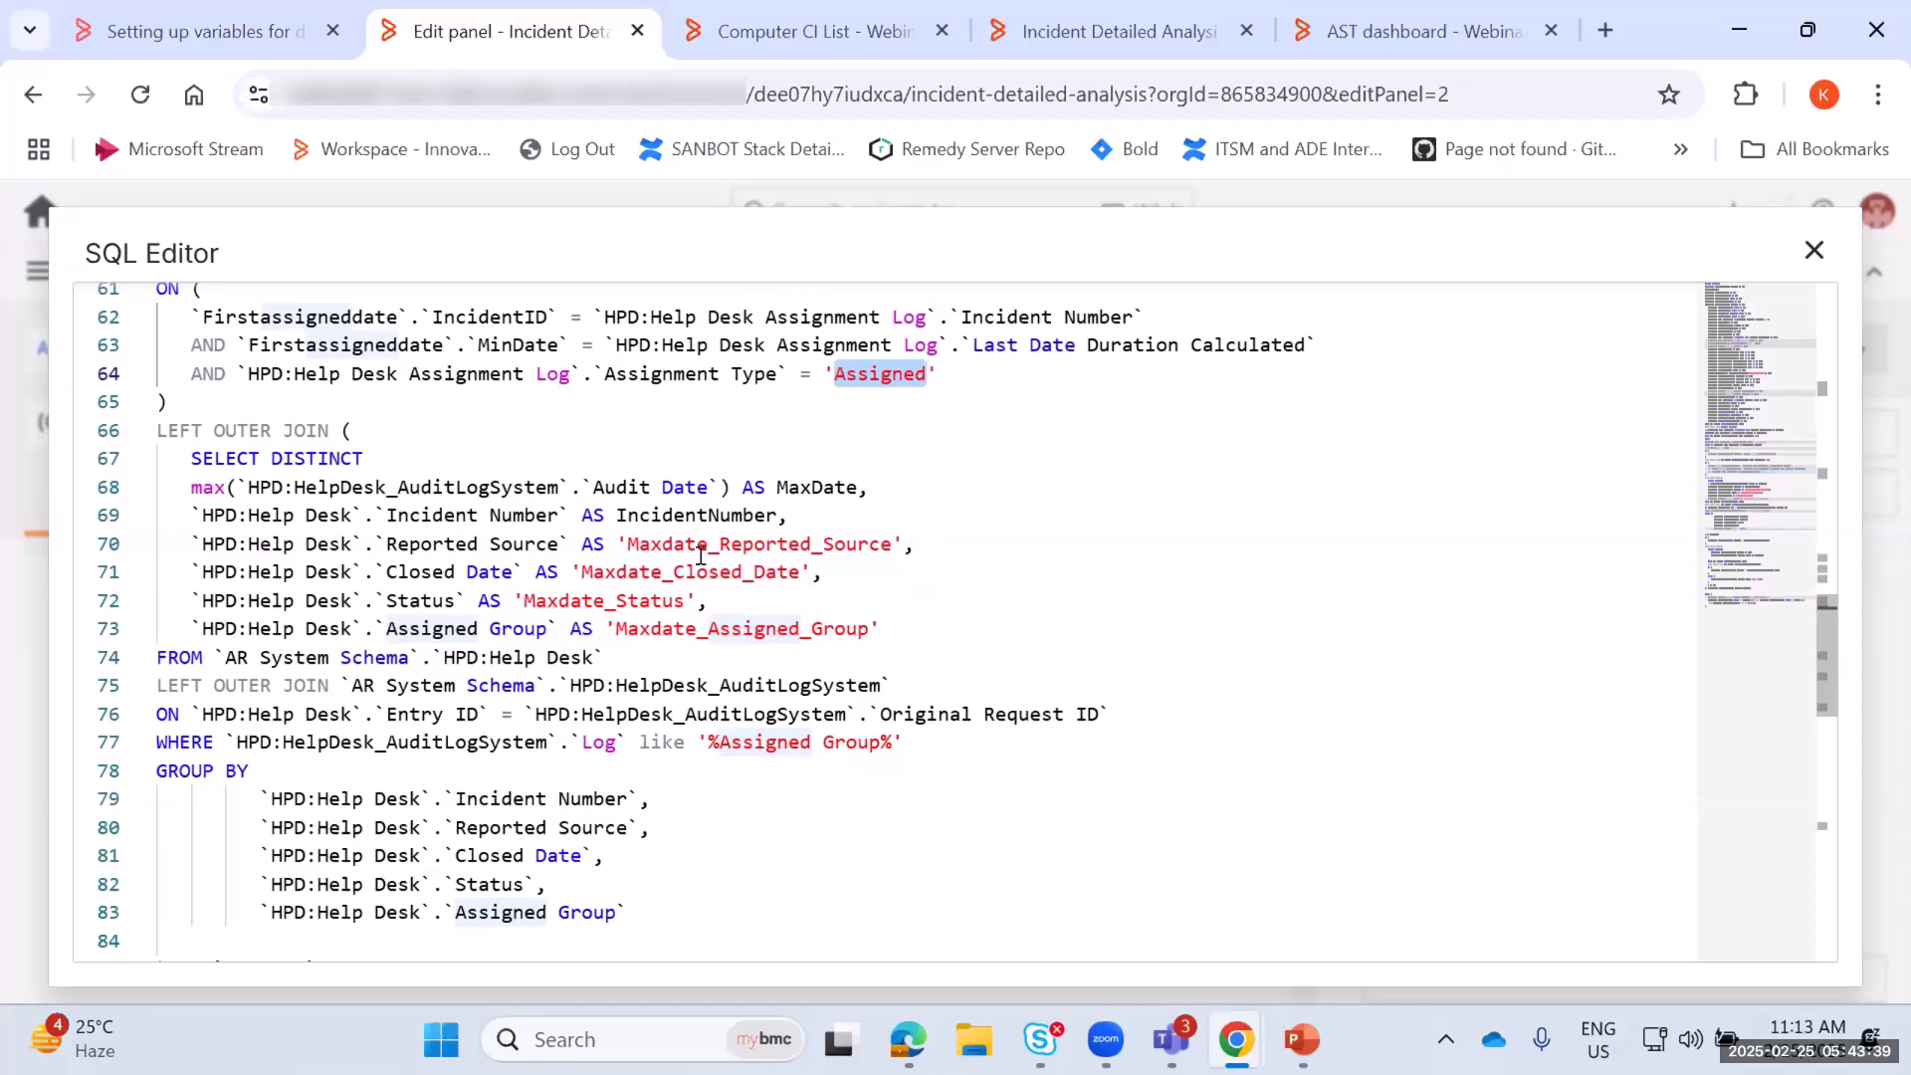
pyautogui.scroll(-2, 620, 523)
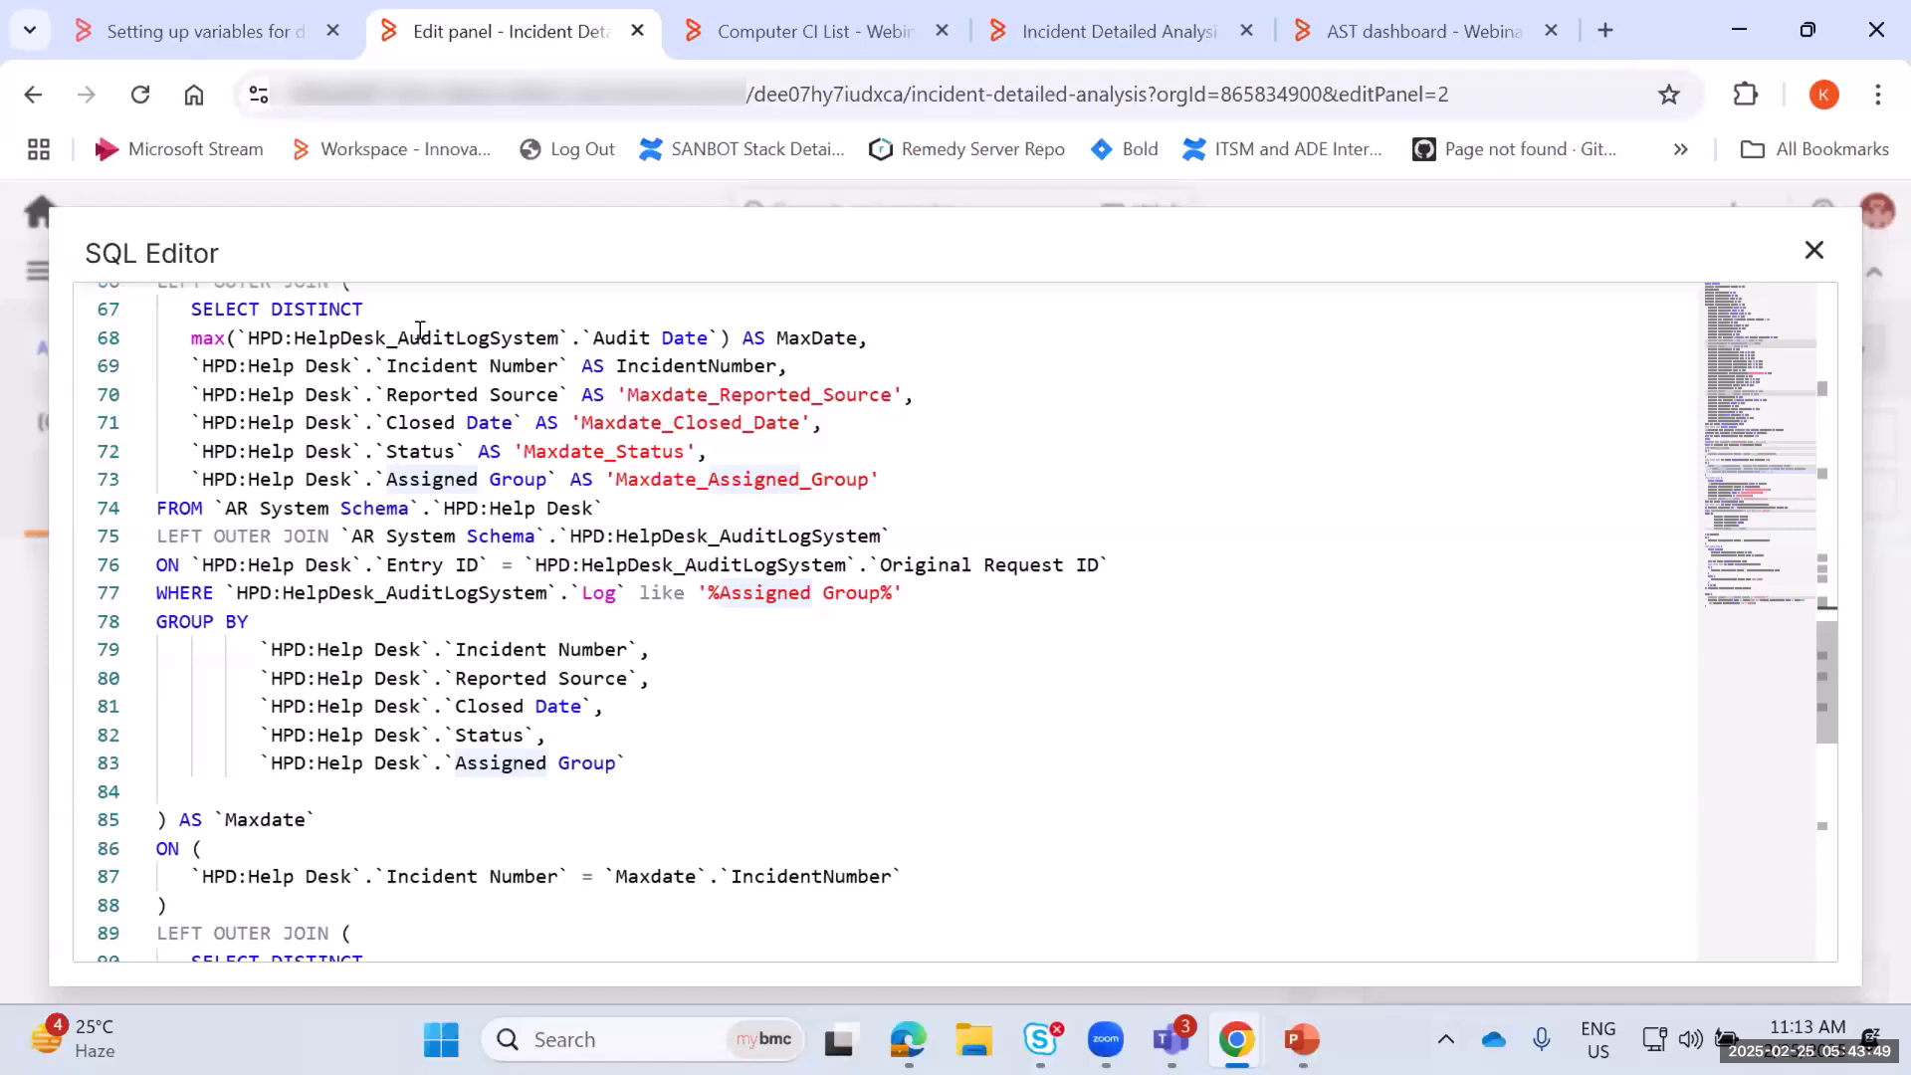
pyautogui.scroll(-4, 674, 657)
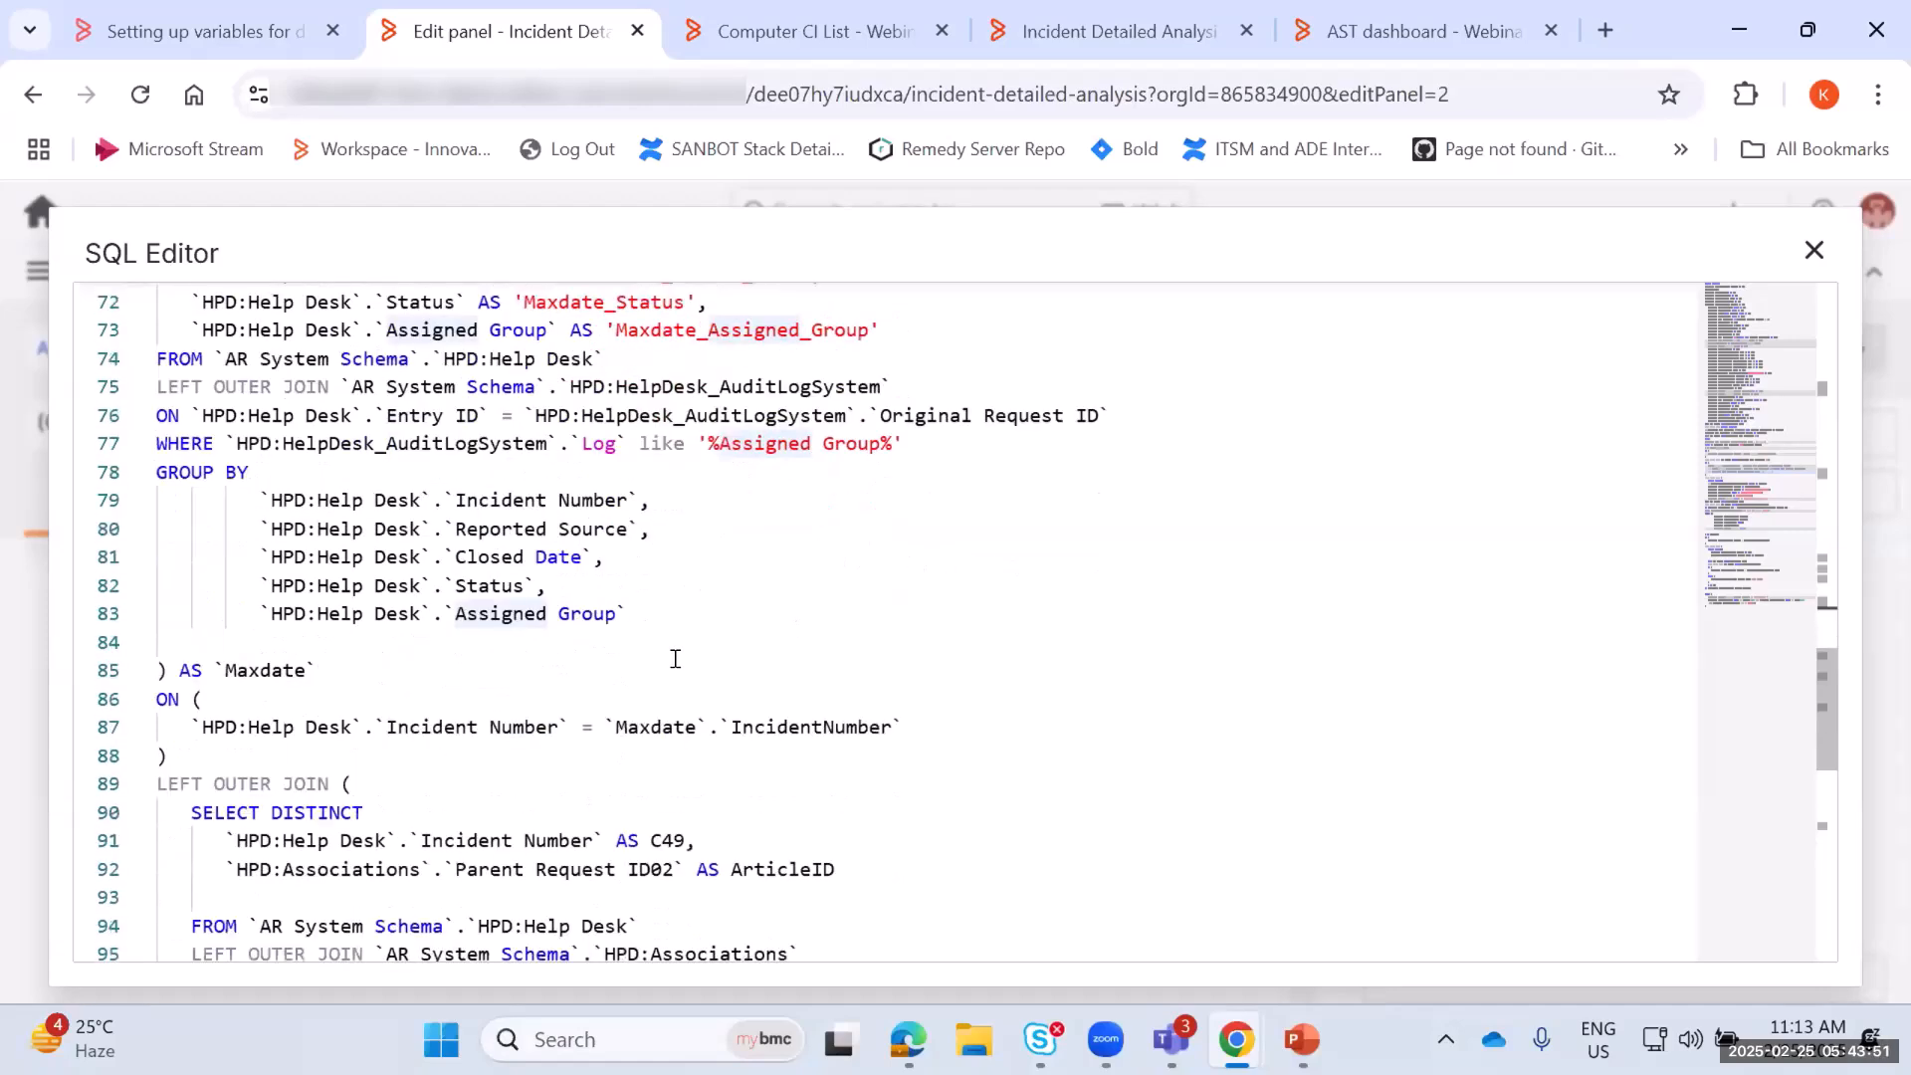
pyautogui.scroll(-1, 293, 563)
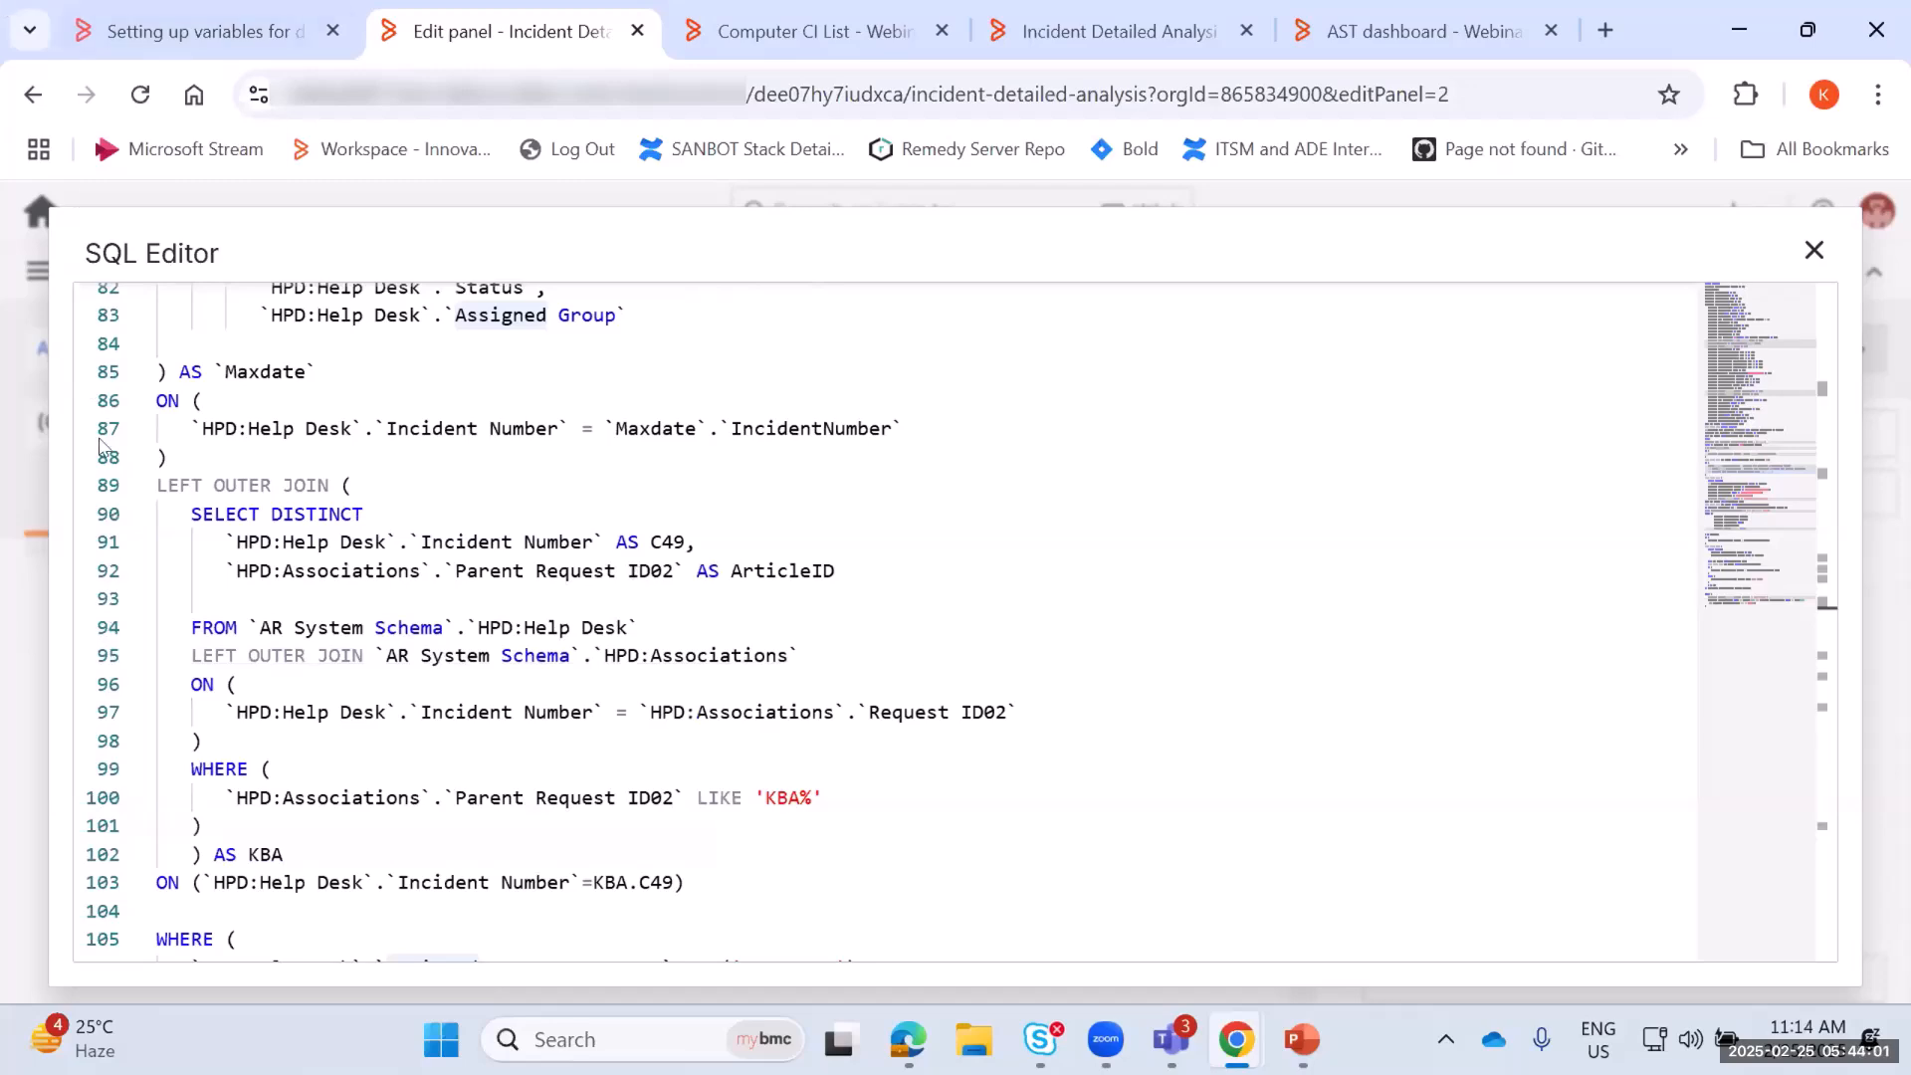
pyautogui.scroll(-1, 498, 499)
pyautogui.scroll(-2, 498, 498)
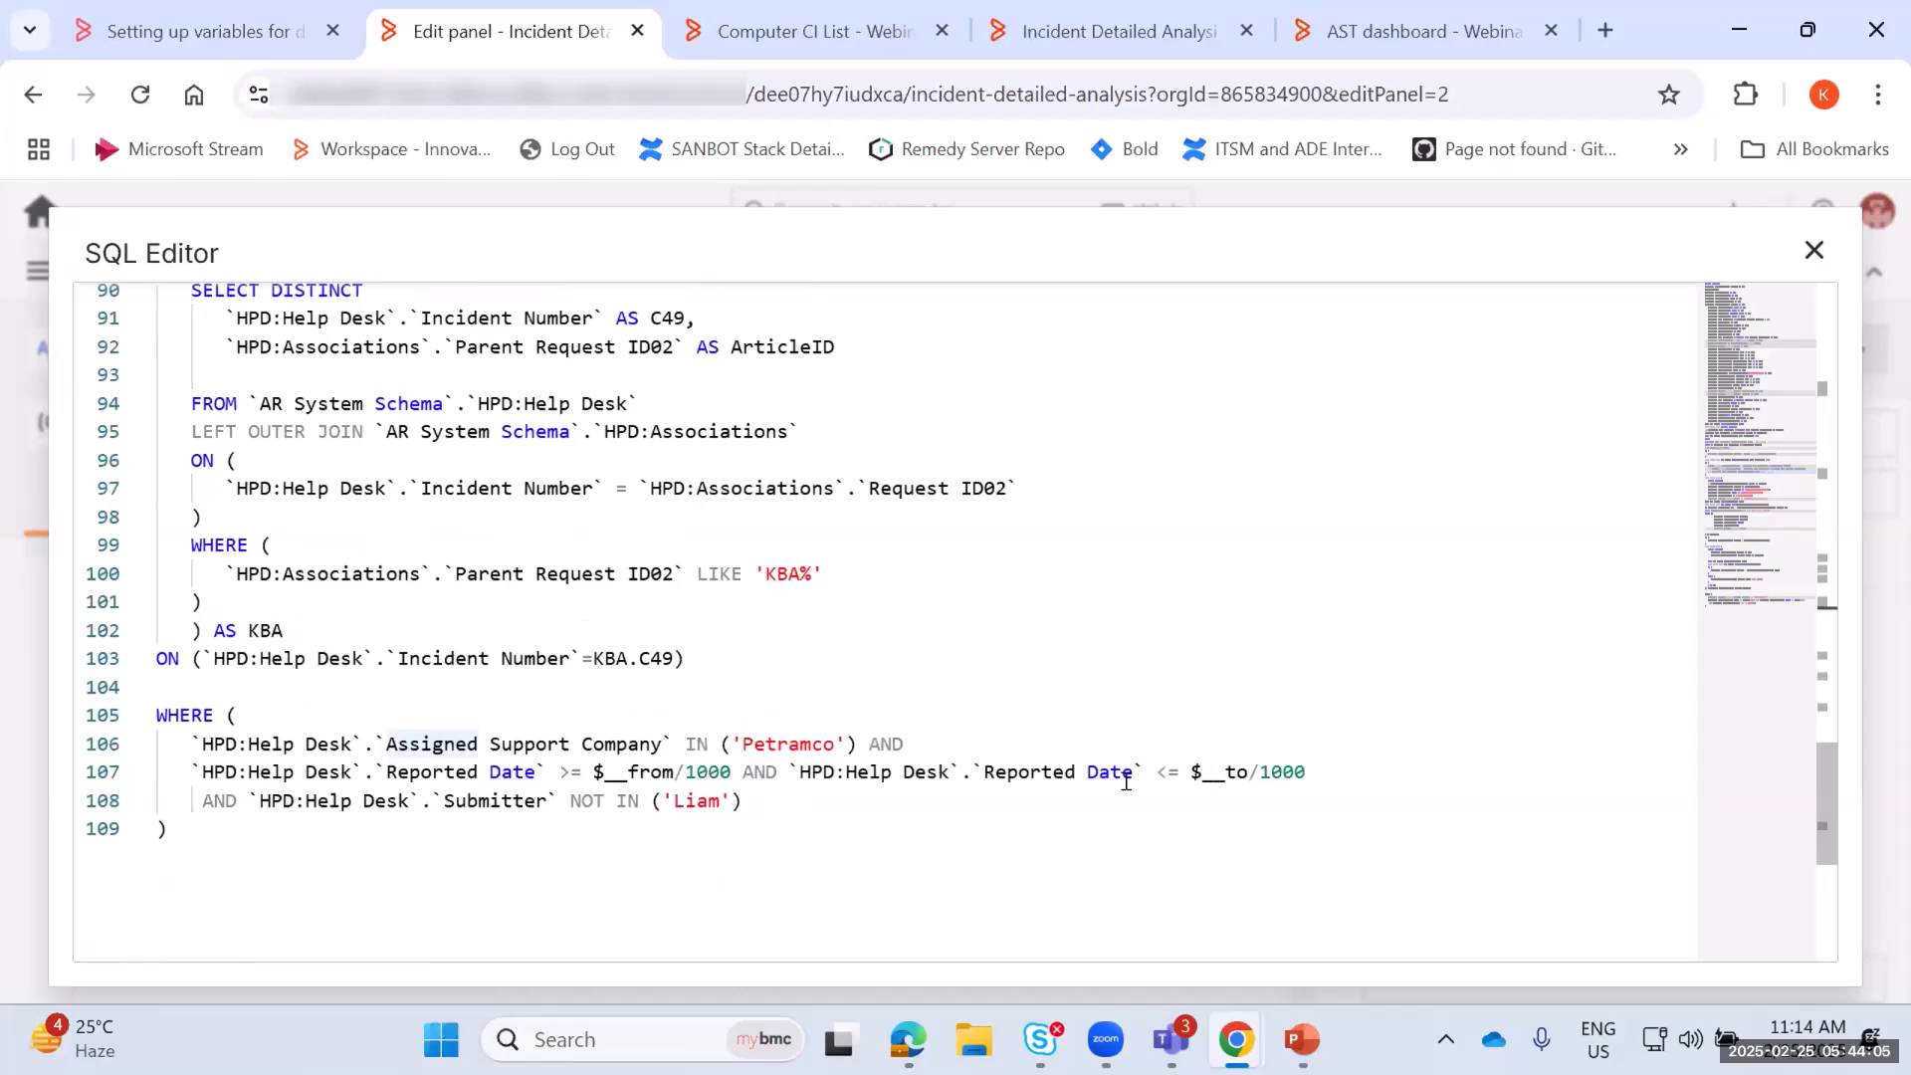
# Close the SQL Editor and discard the panel edits to return to the Incident Detailed Analysis dashboard
pyautogui.scroll(13, 1017, 590)
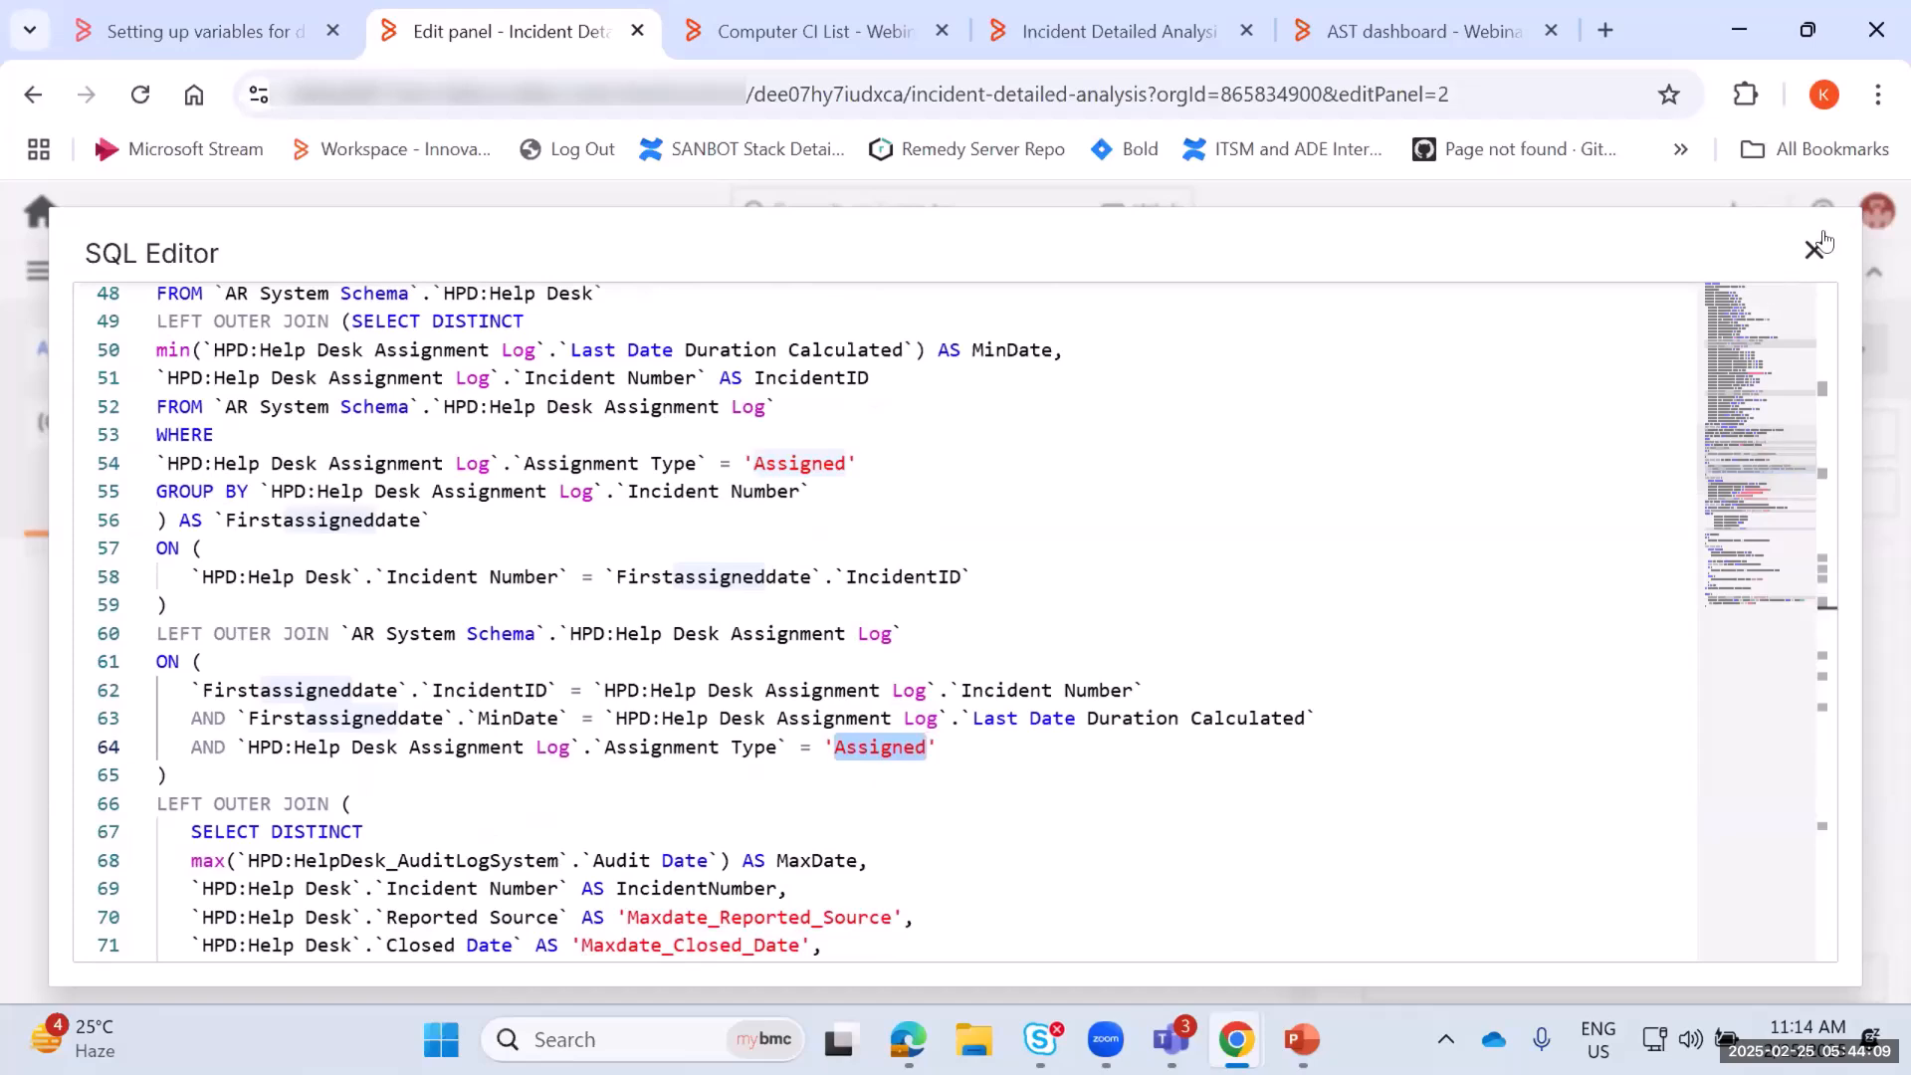
pyautogui.click(1813, 249)
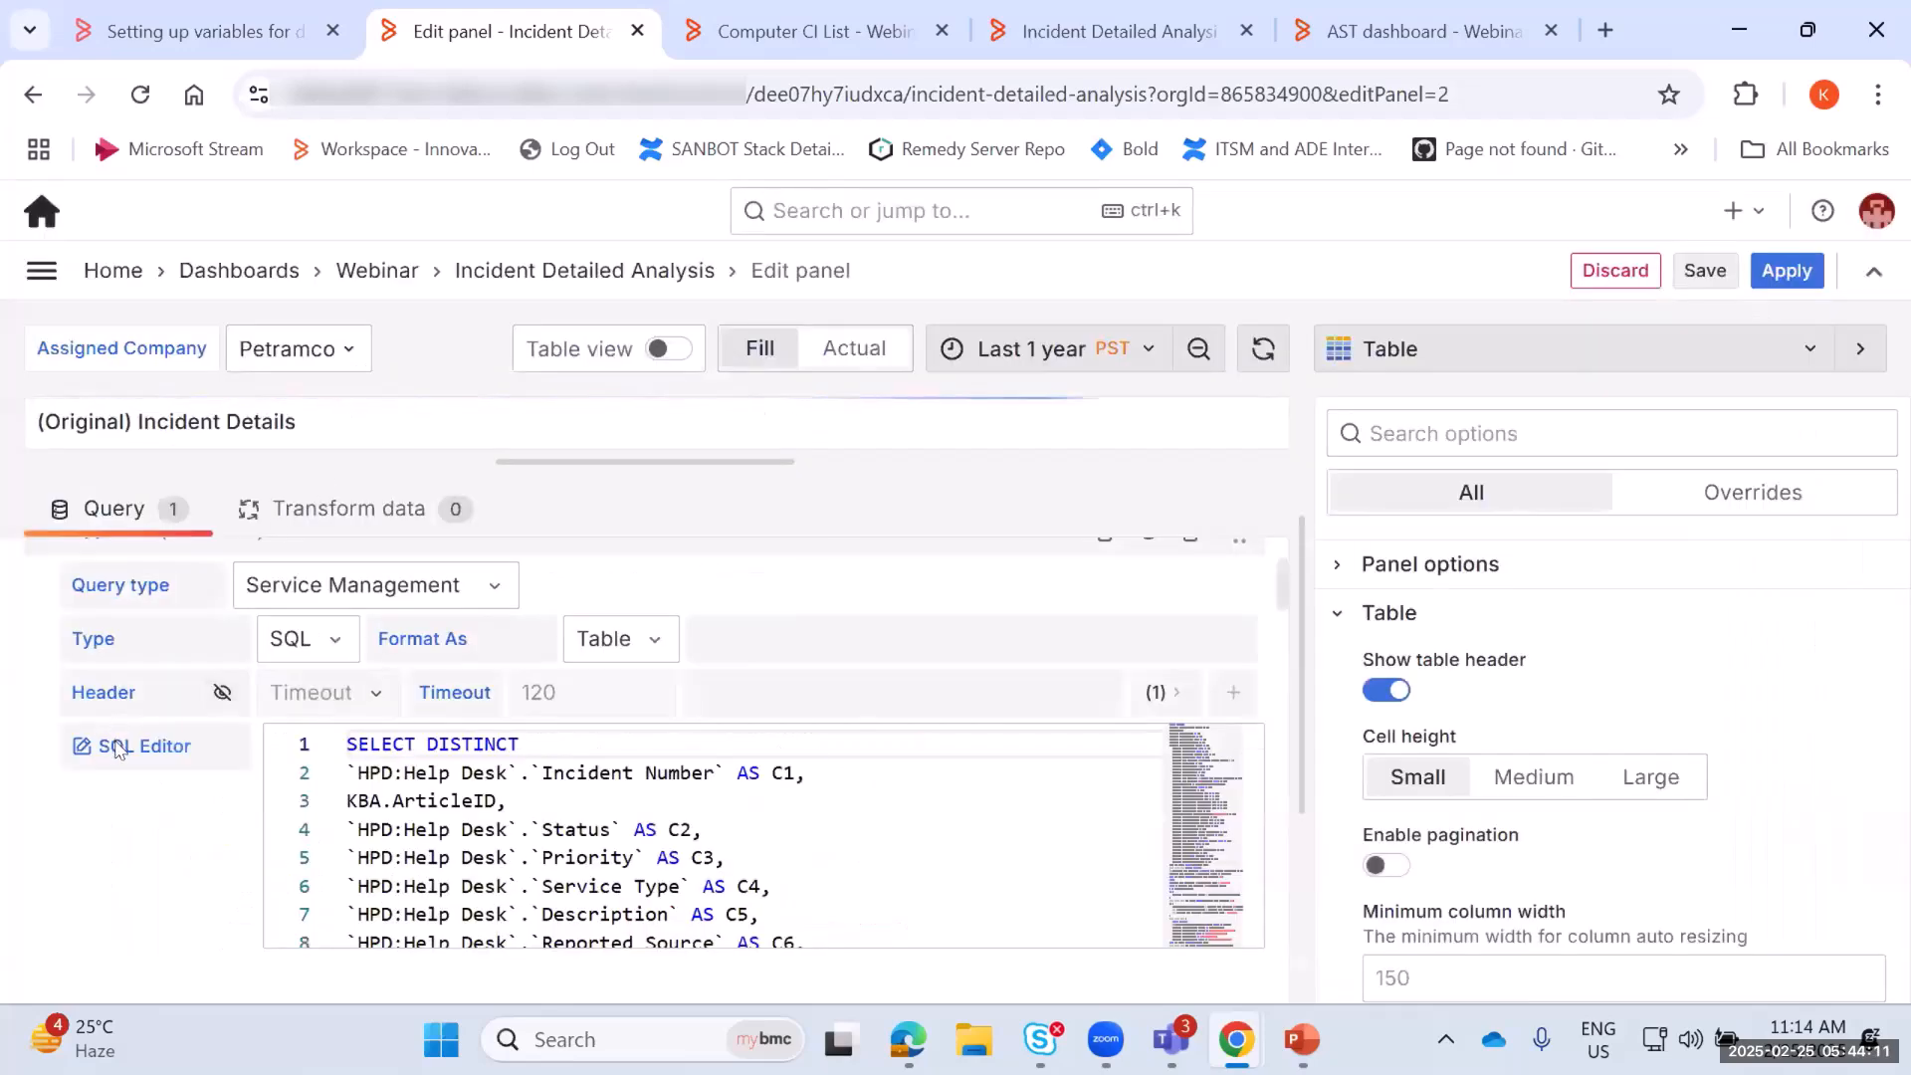
pyautogui.click(127, 746)
pyautogui.scroll(-3, 1160, 457)
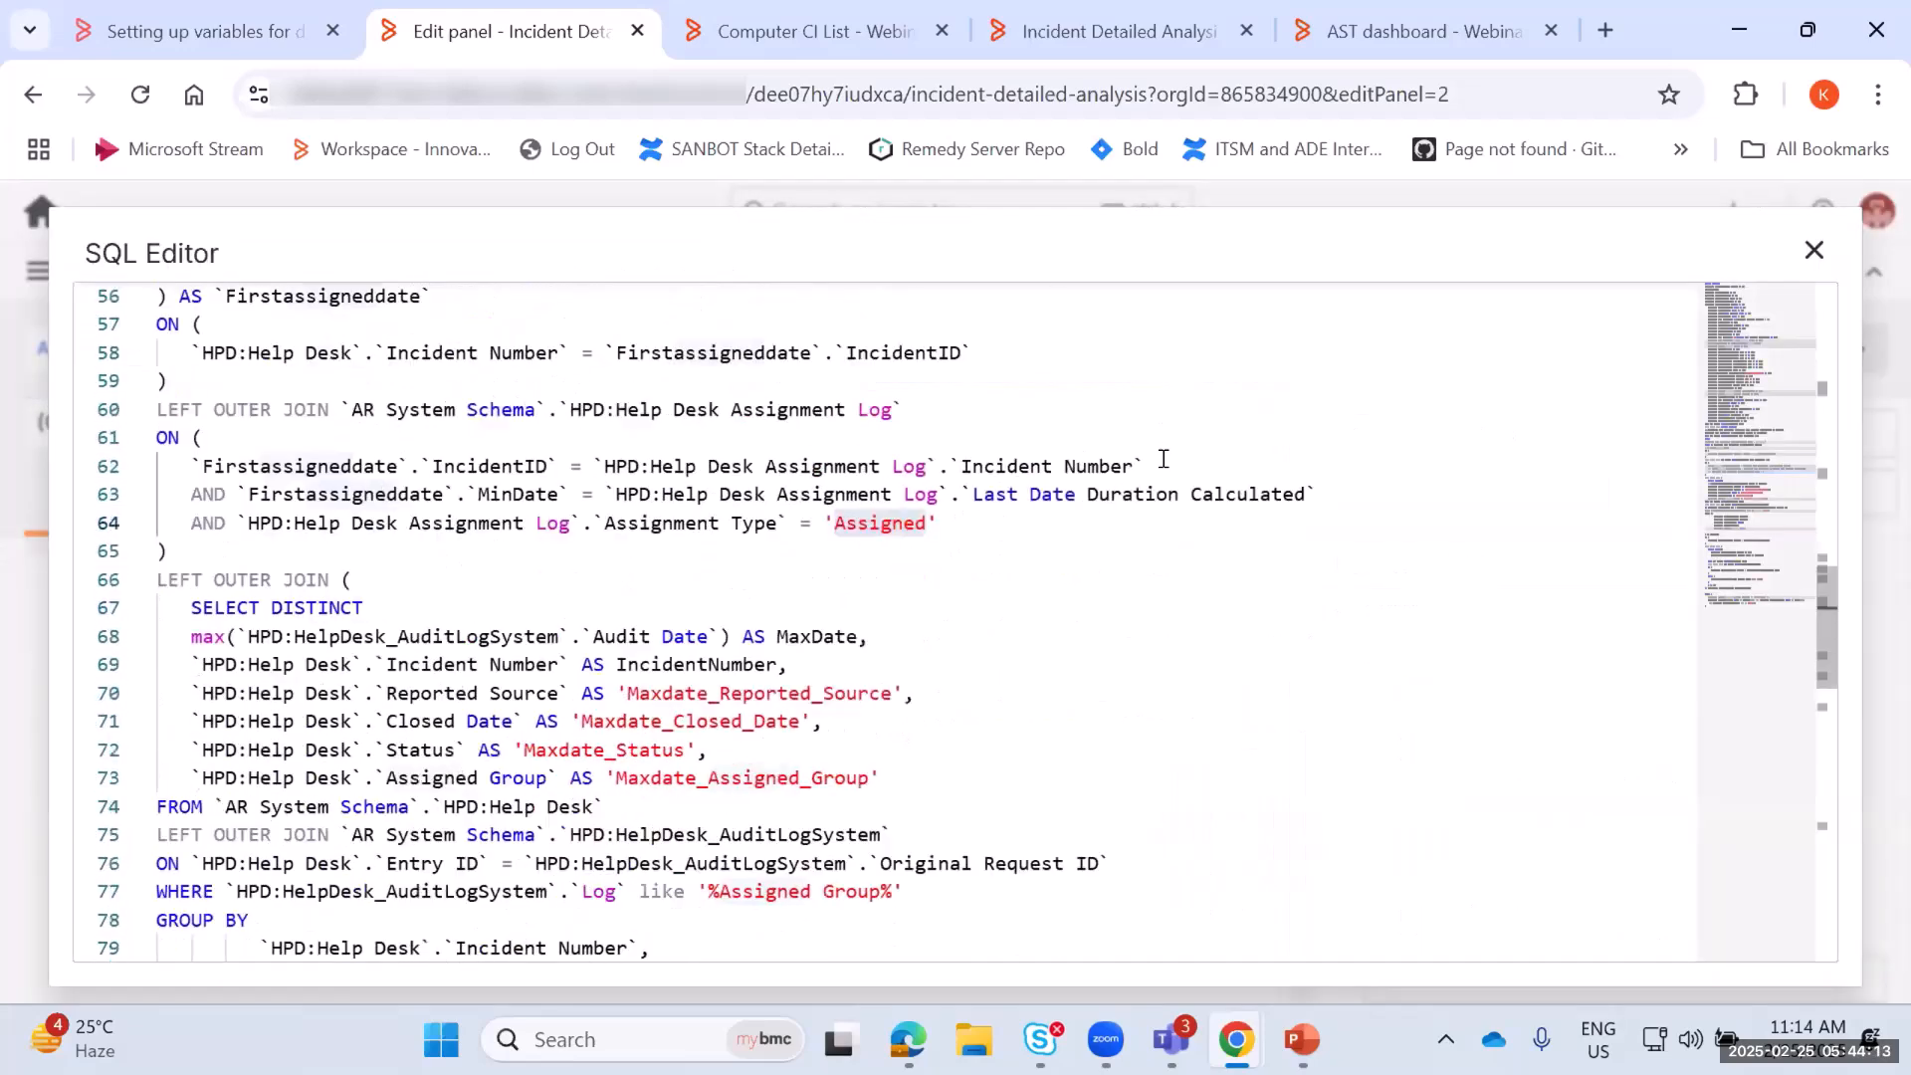
pyautogui.click(1814, 250)
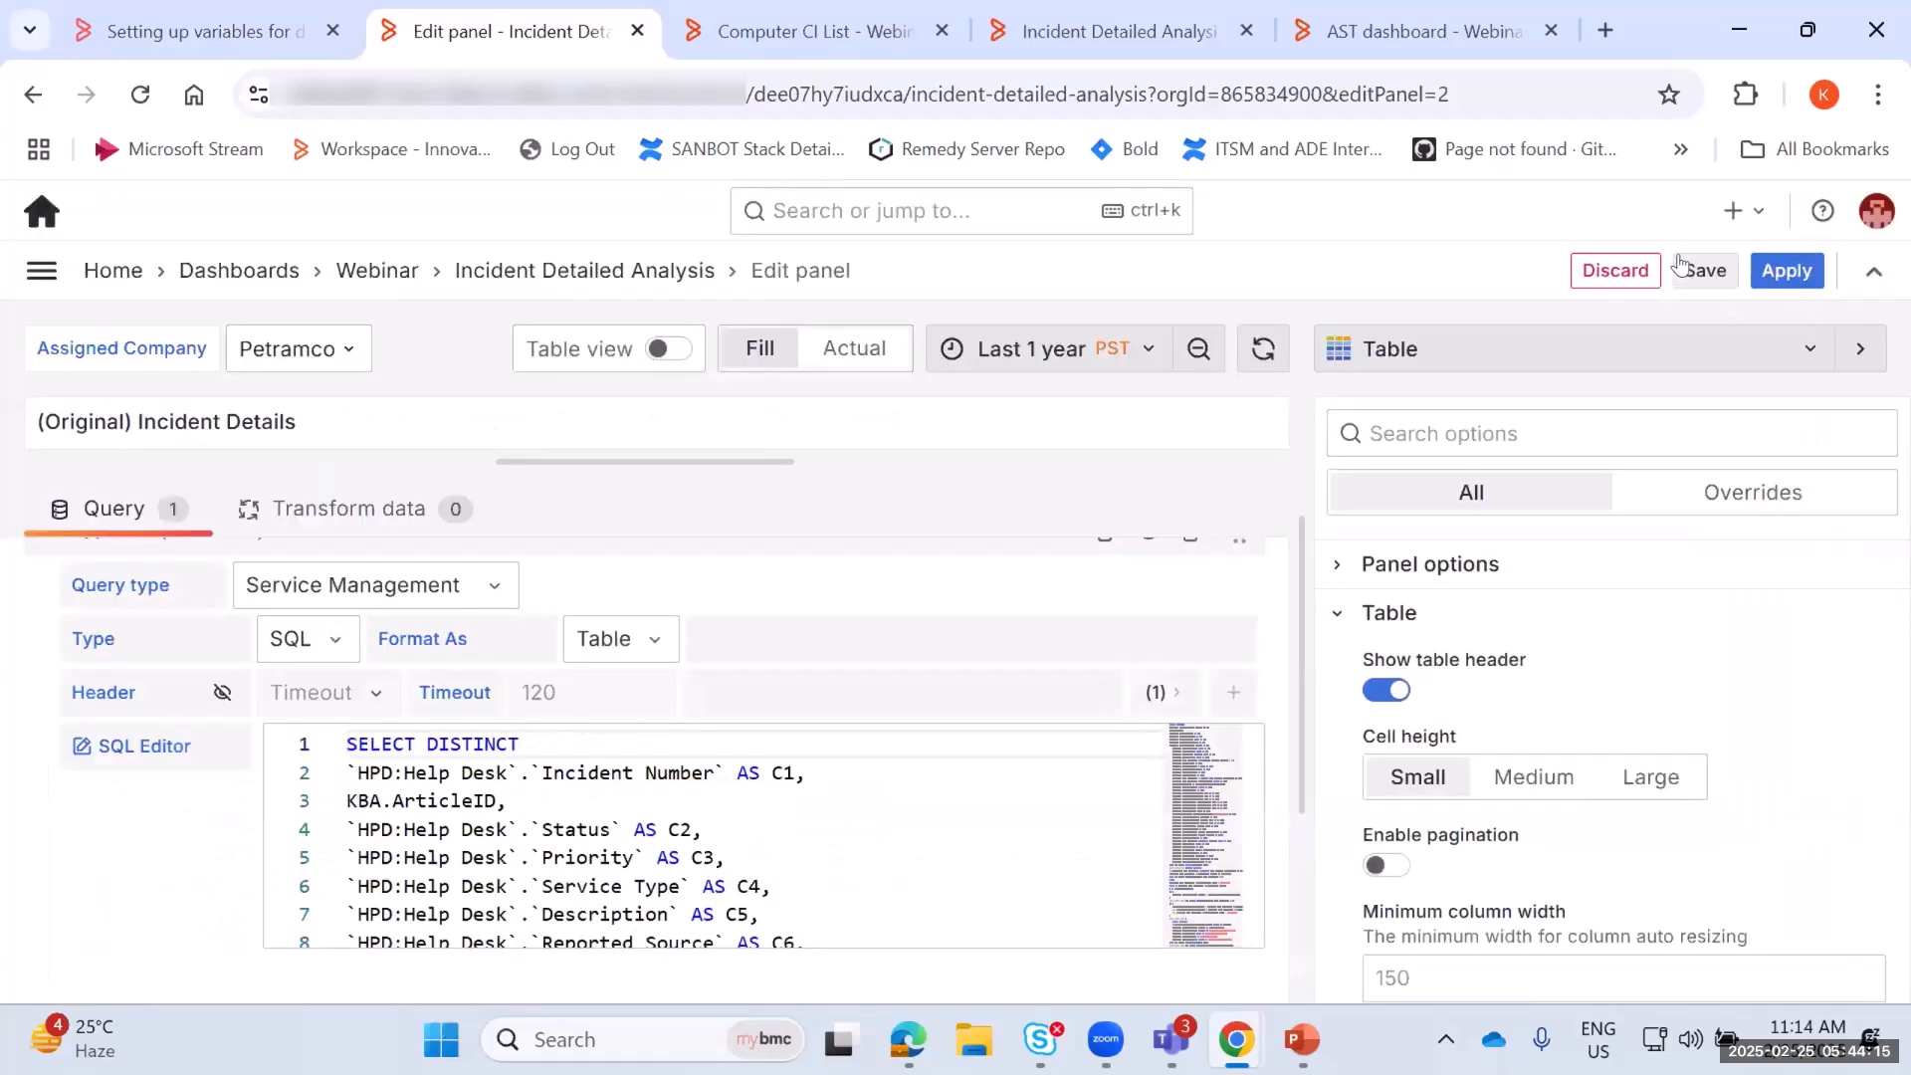
pyautogui.click(1602, 270)
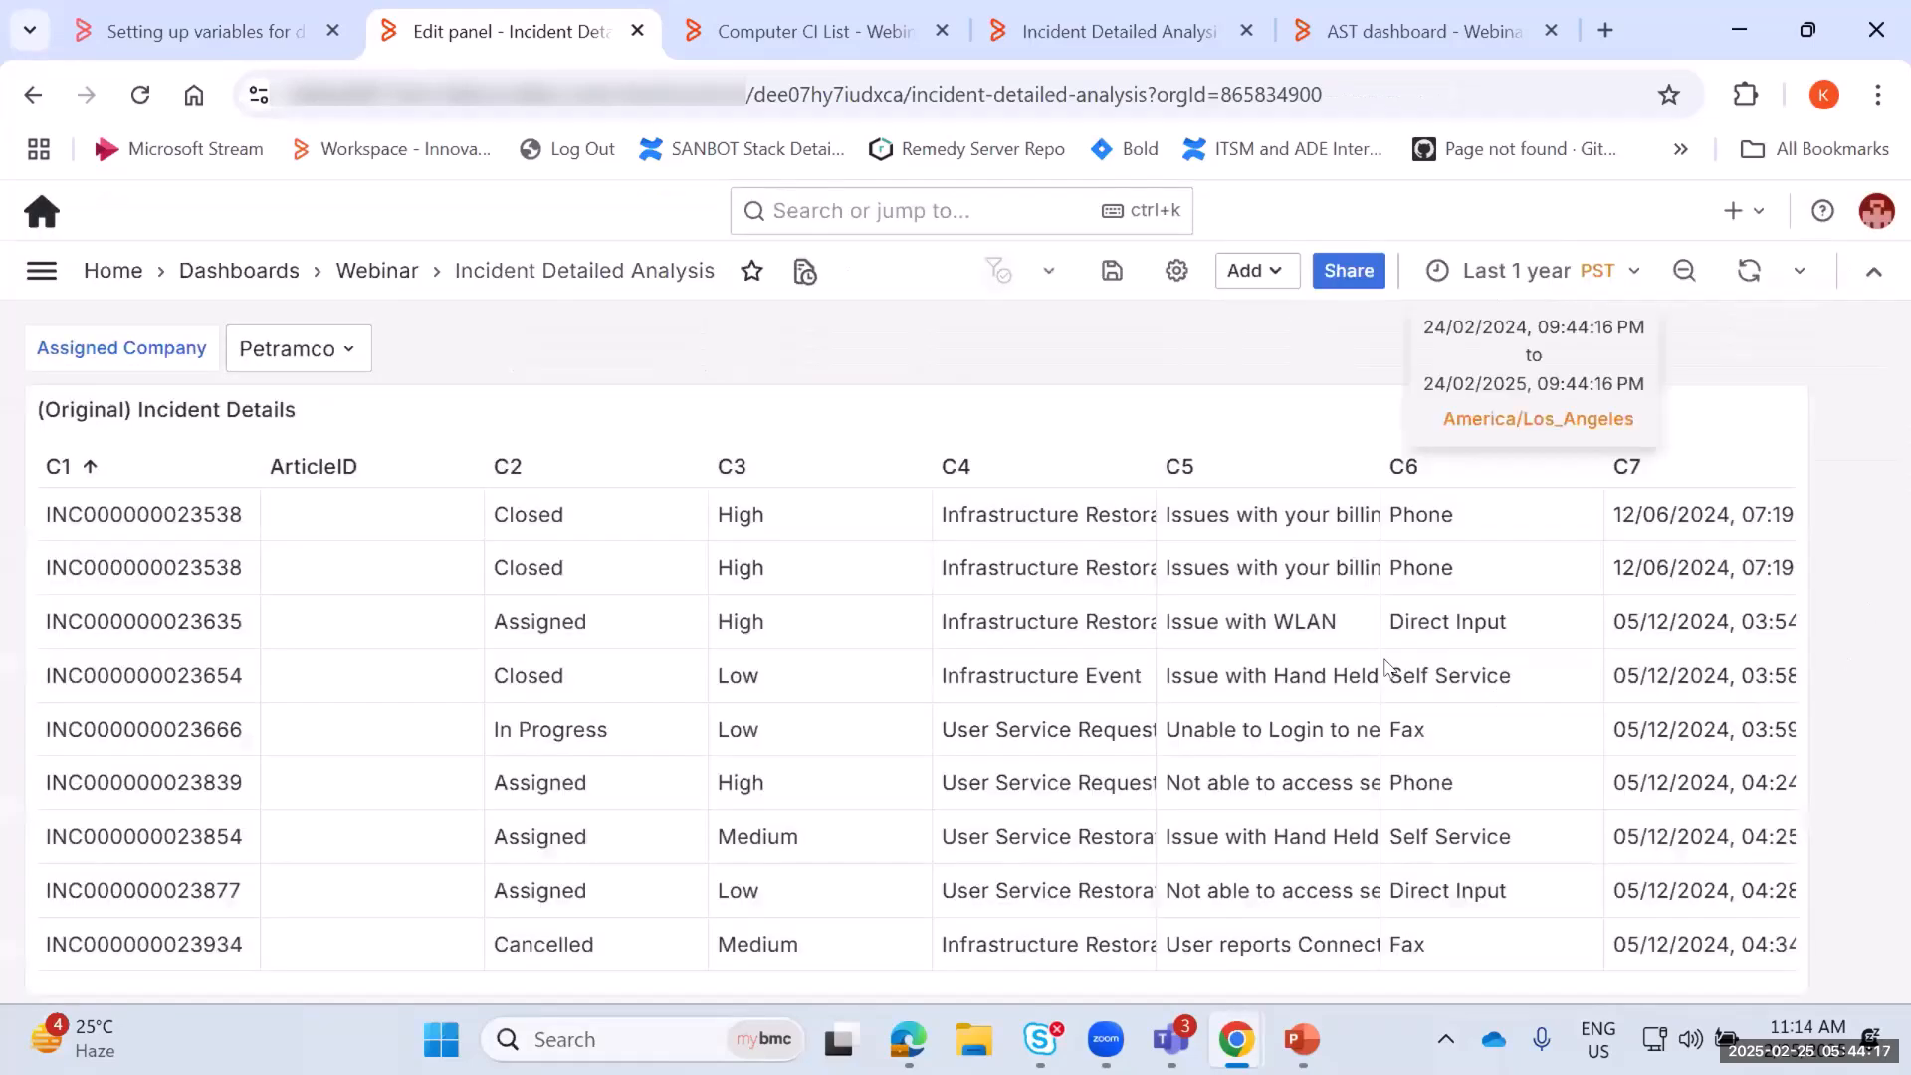
# Open the "(Fixed) Incident Details" panel for editing and enlarge its query area
pyautogui.scroll(-10, 1777, 684)
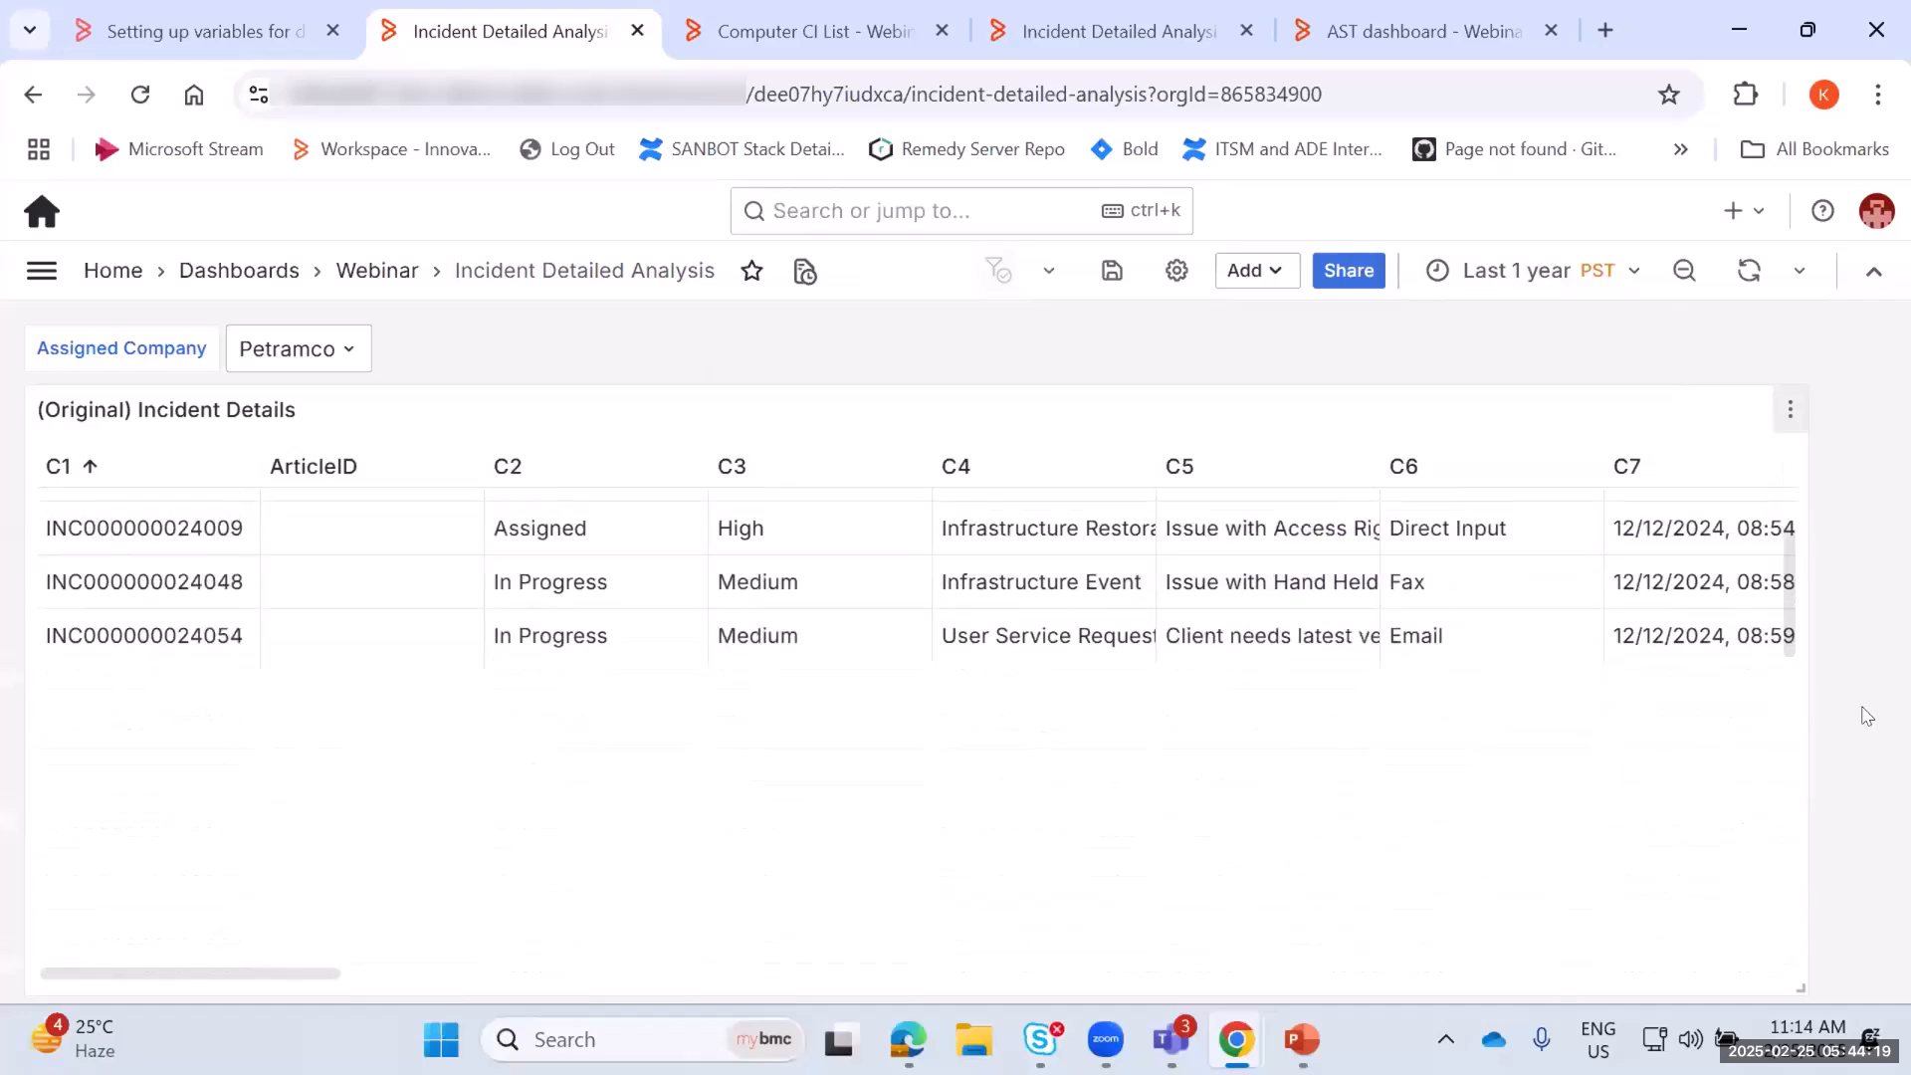
pyautogui.scroll(-10, 1777, 684)
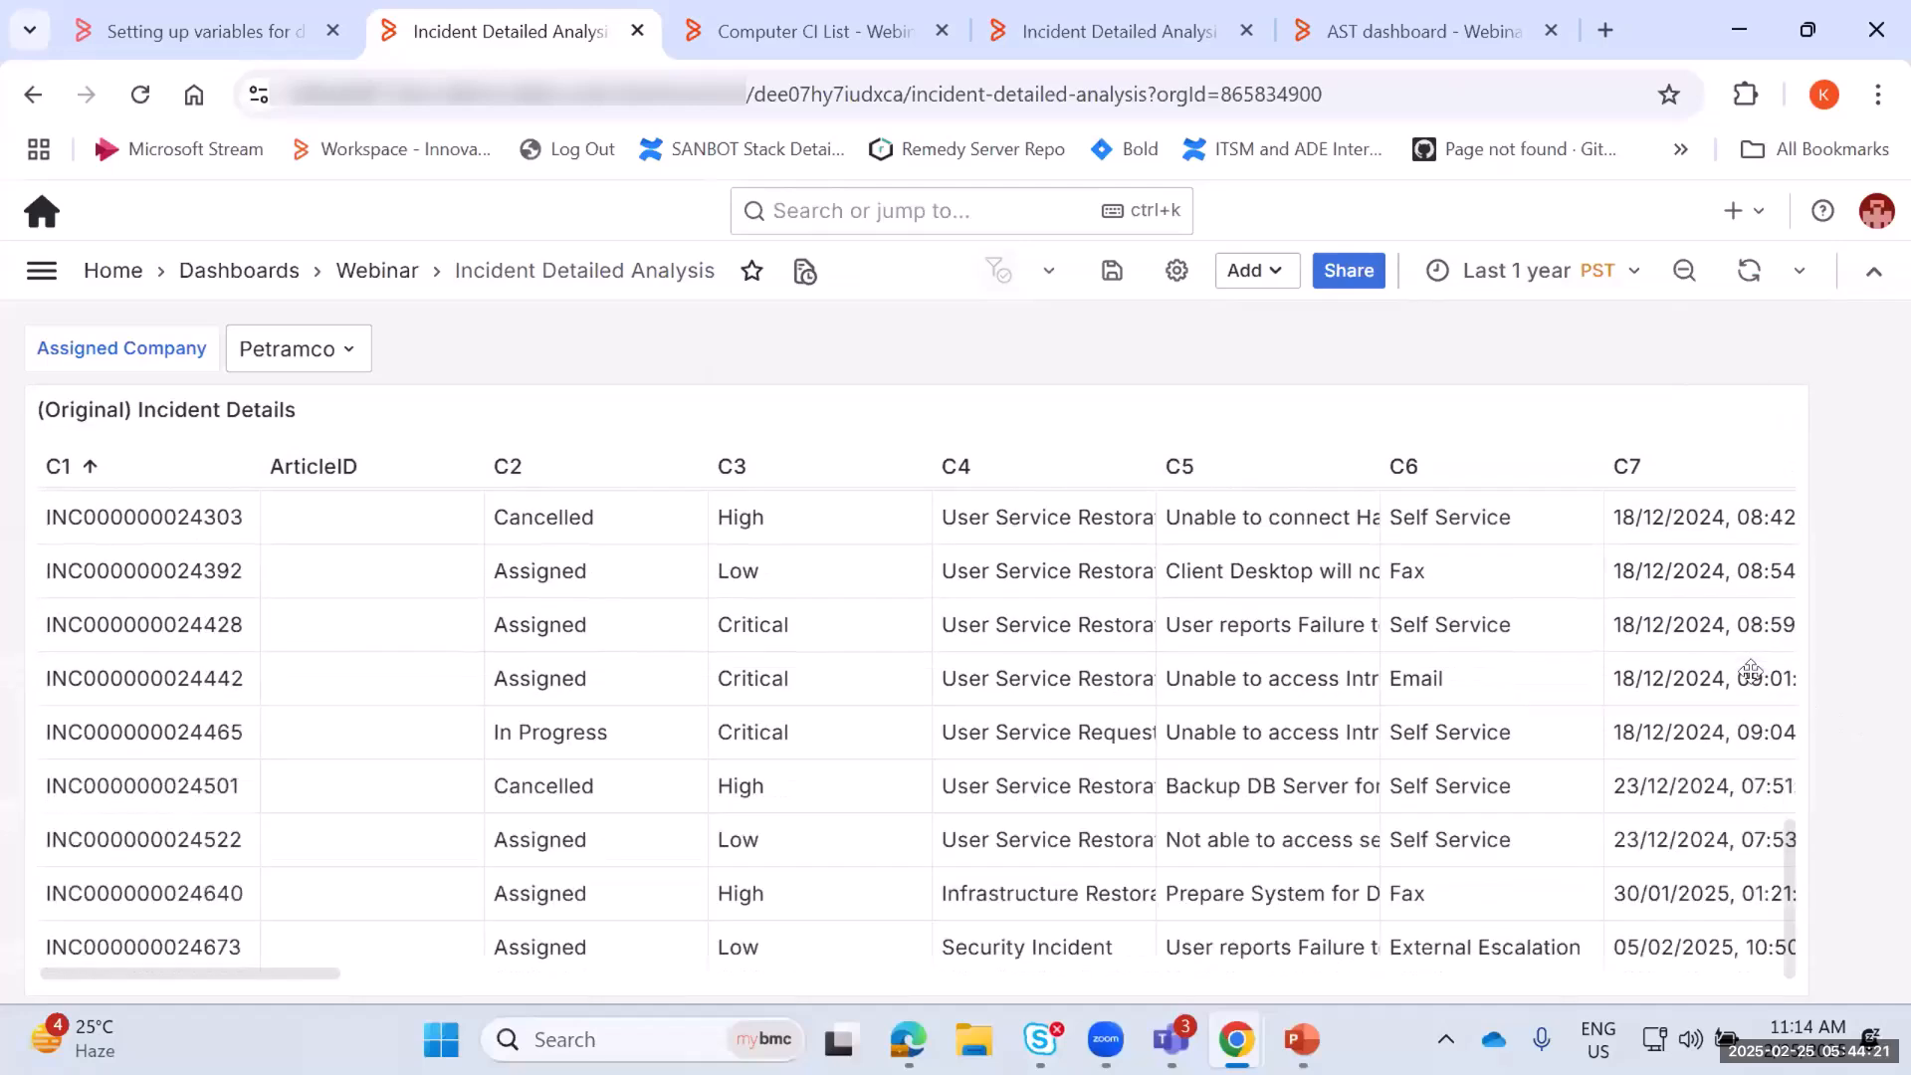
pyautogui.press('e')
pyautogui.moveTo(585, 696); pyautogui.dragTo(585, 469)
pyautogui.scroll(-1, 299, 816)
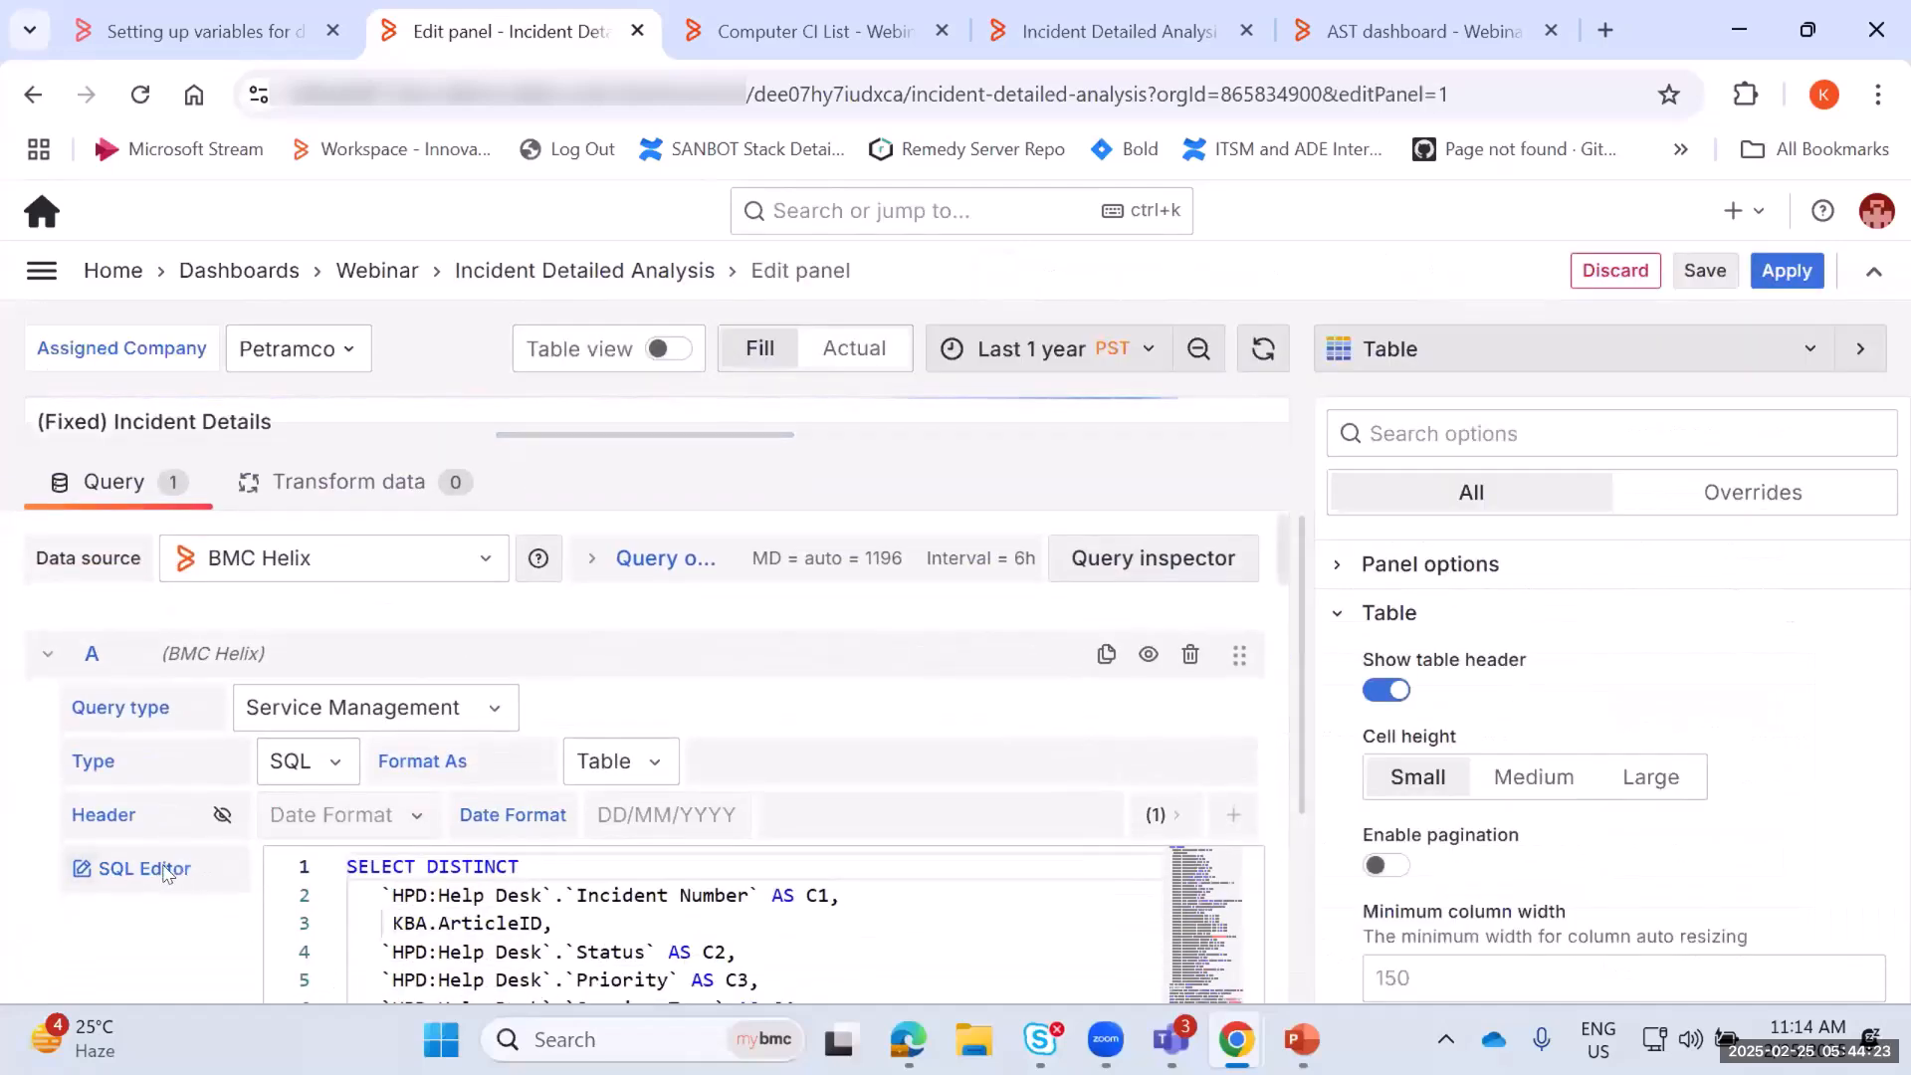
# Open the fixed query in the SQL Editor and highlight the Submit Date range conditions in the Firstassigneddate subquery
pyautogui.click(120, 862)
pyautogui.scroll(-8, 977, 502)
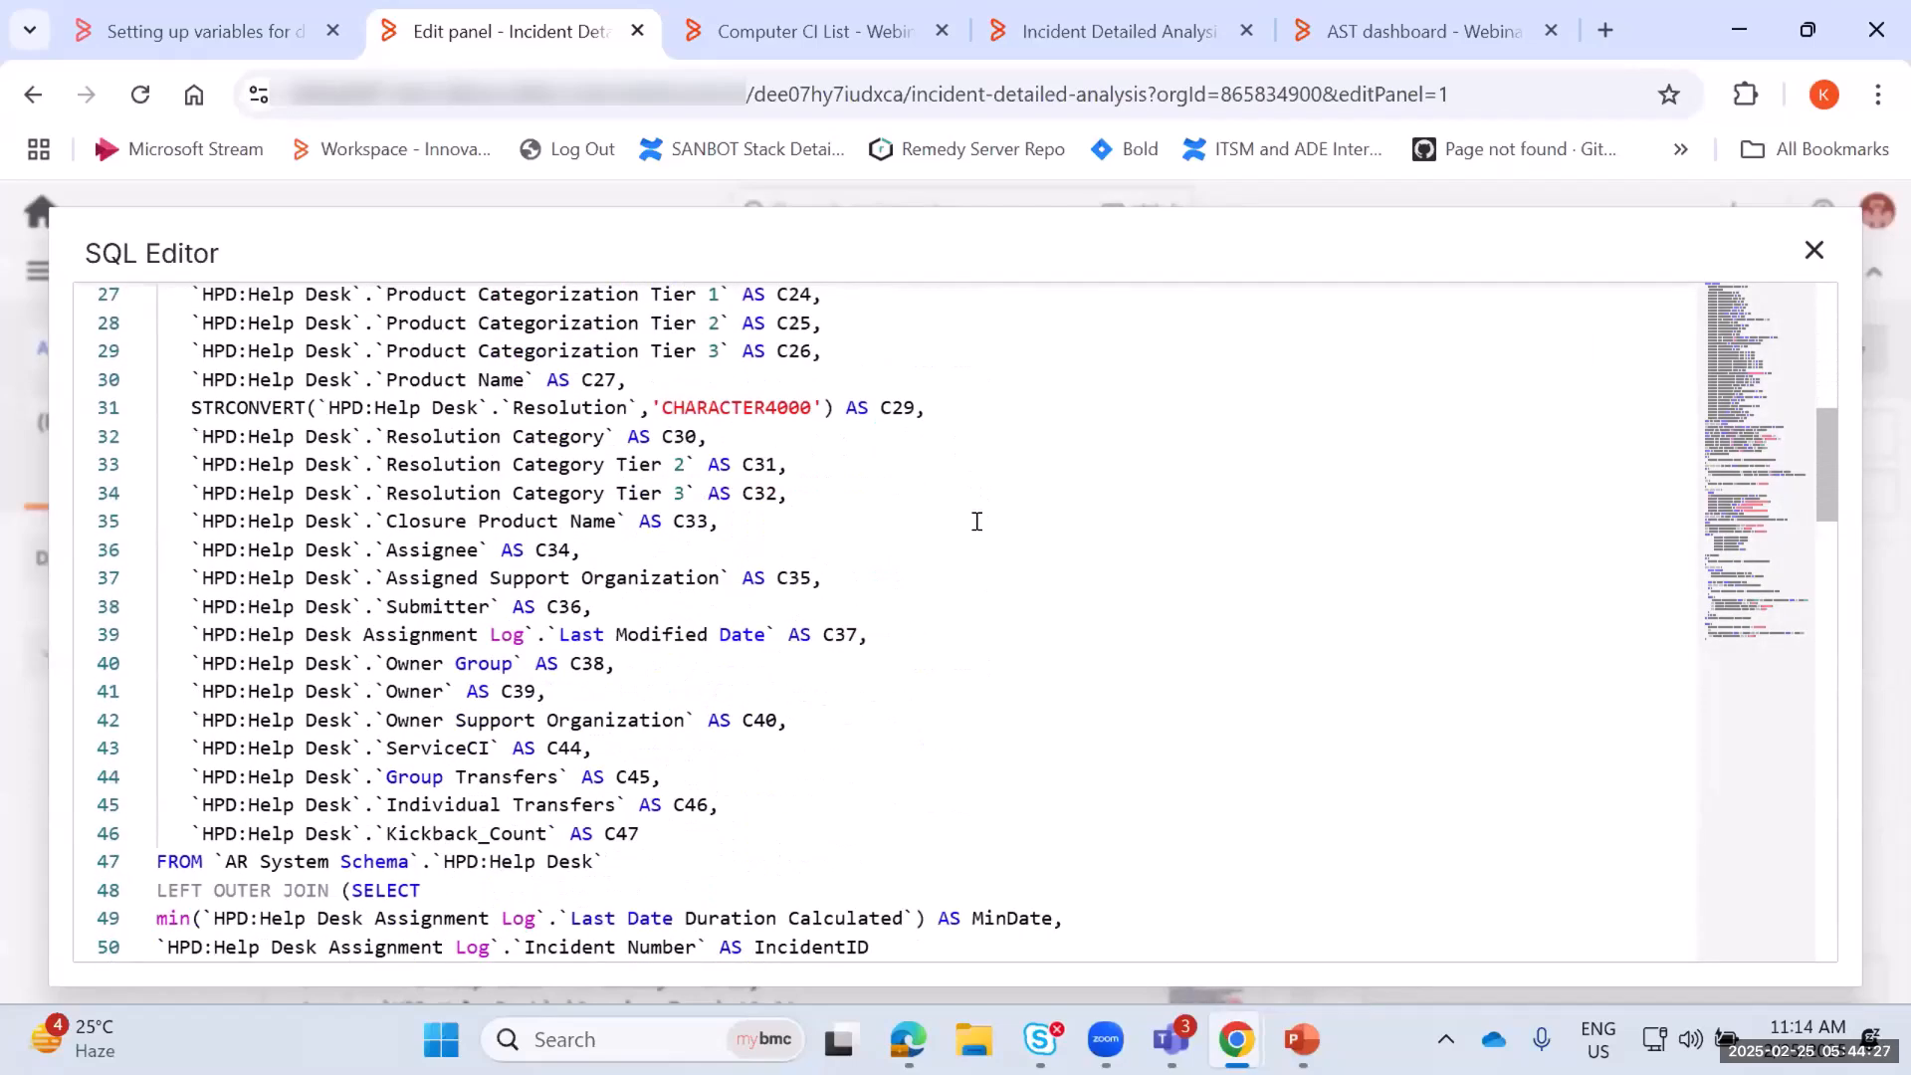
pyautogui.scroll(-6, 899, 494)
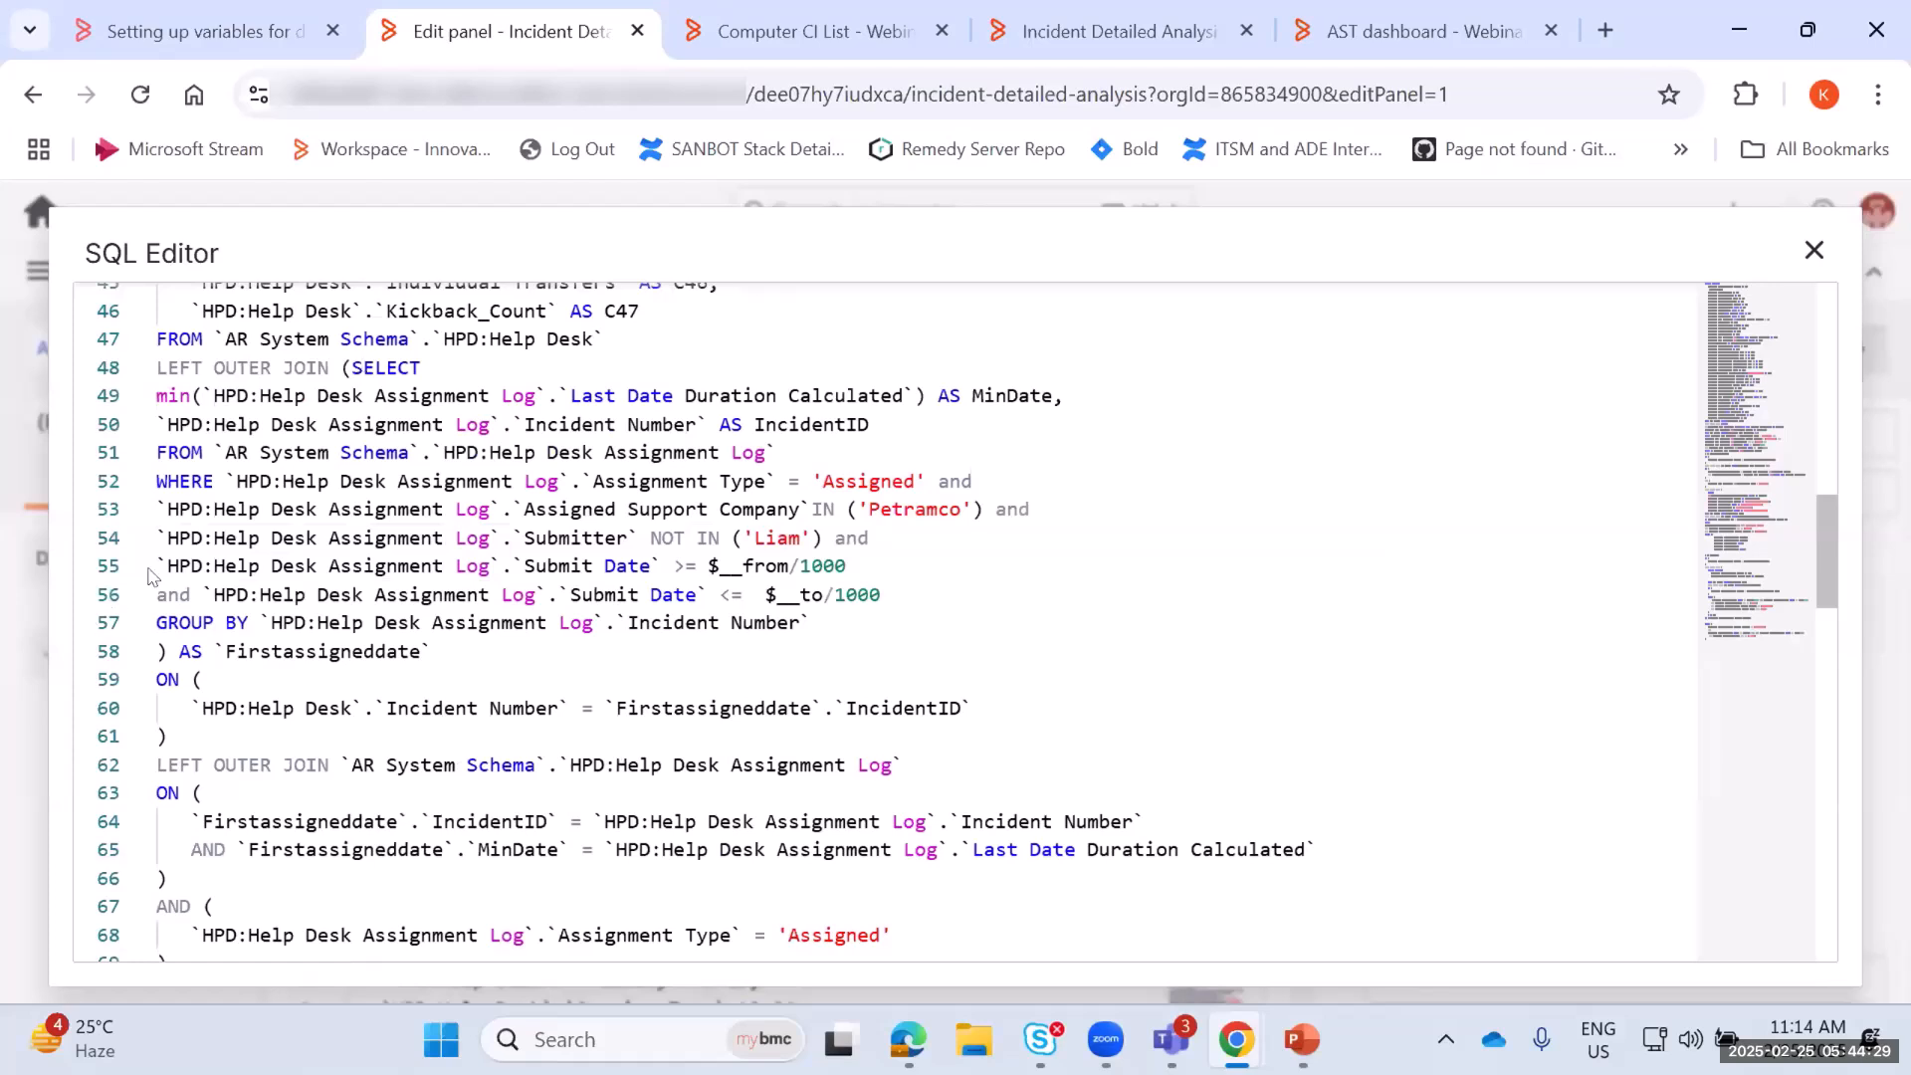
pyautogui.click(158, 479)
pyautogui.moveTo(219, 490); pyautogui.dragTo(148, 564)
pyautogui.click(909, 589)
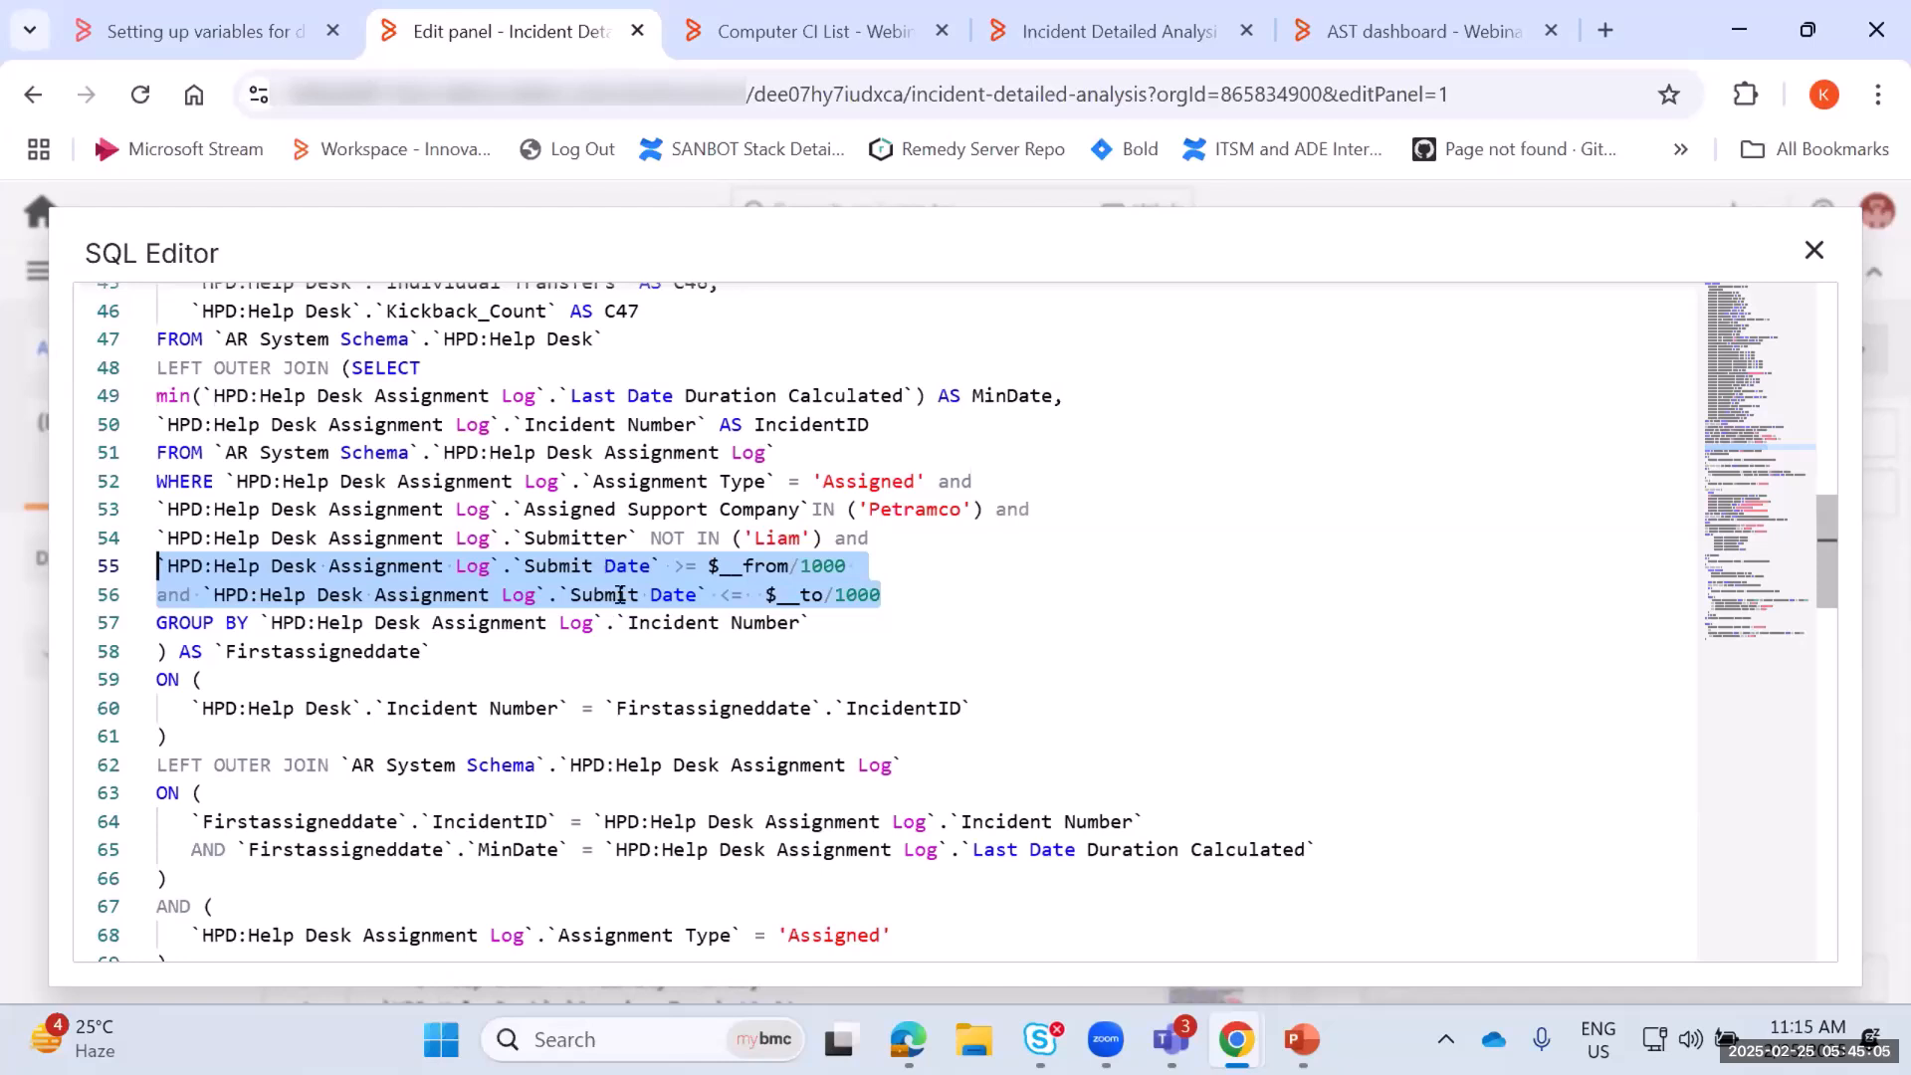
# Highlight the Submitter, company and Submit Date filters in the Firstassigneddate subquery and examine the matching filters at the query's end
pyautogui.doubleClick(543, 538)
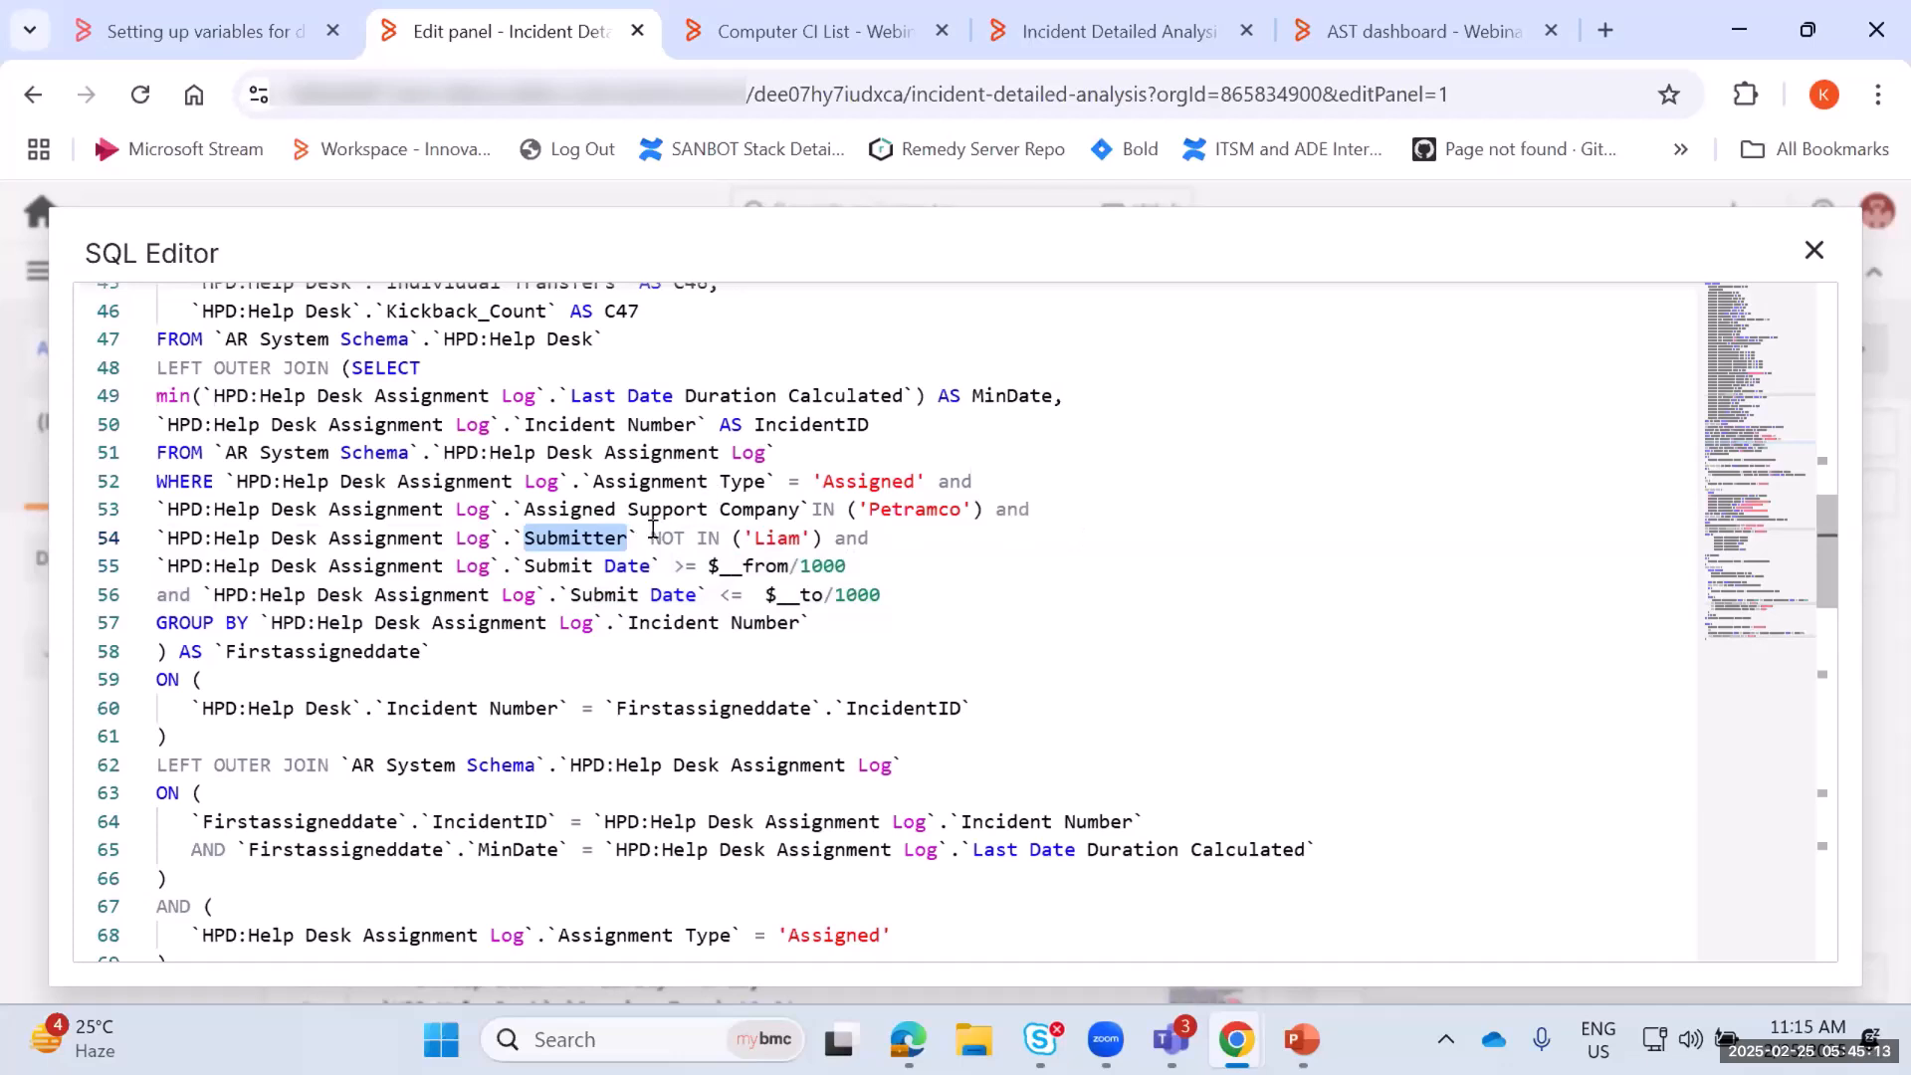
pyautogui.doubleClick(759, 508)
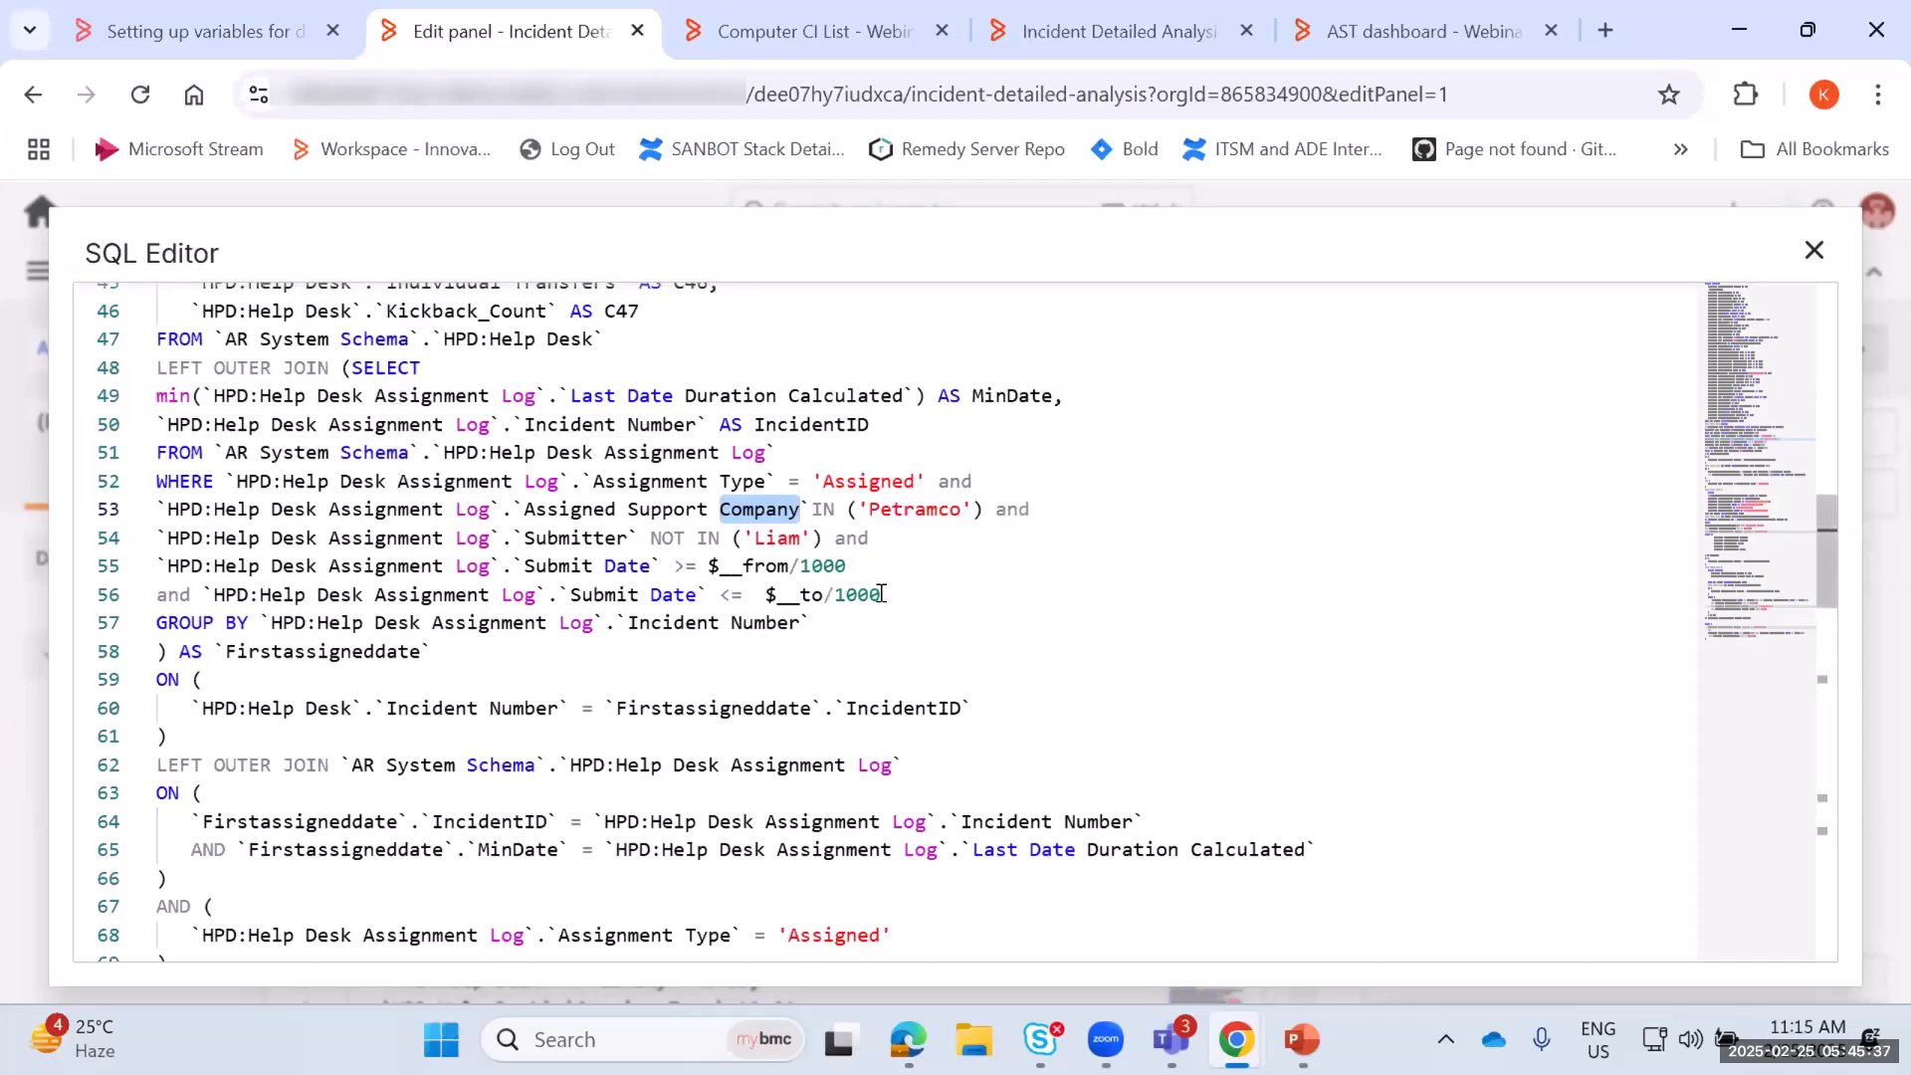
pyautogui.moveTo(882, 594); pyautogui.dragTo(140, 536)
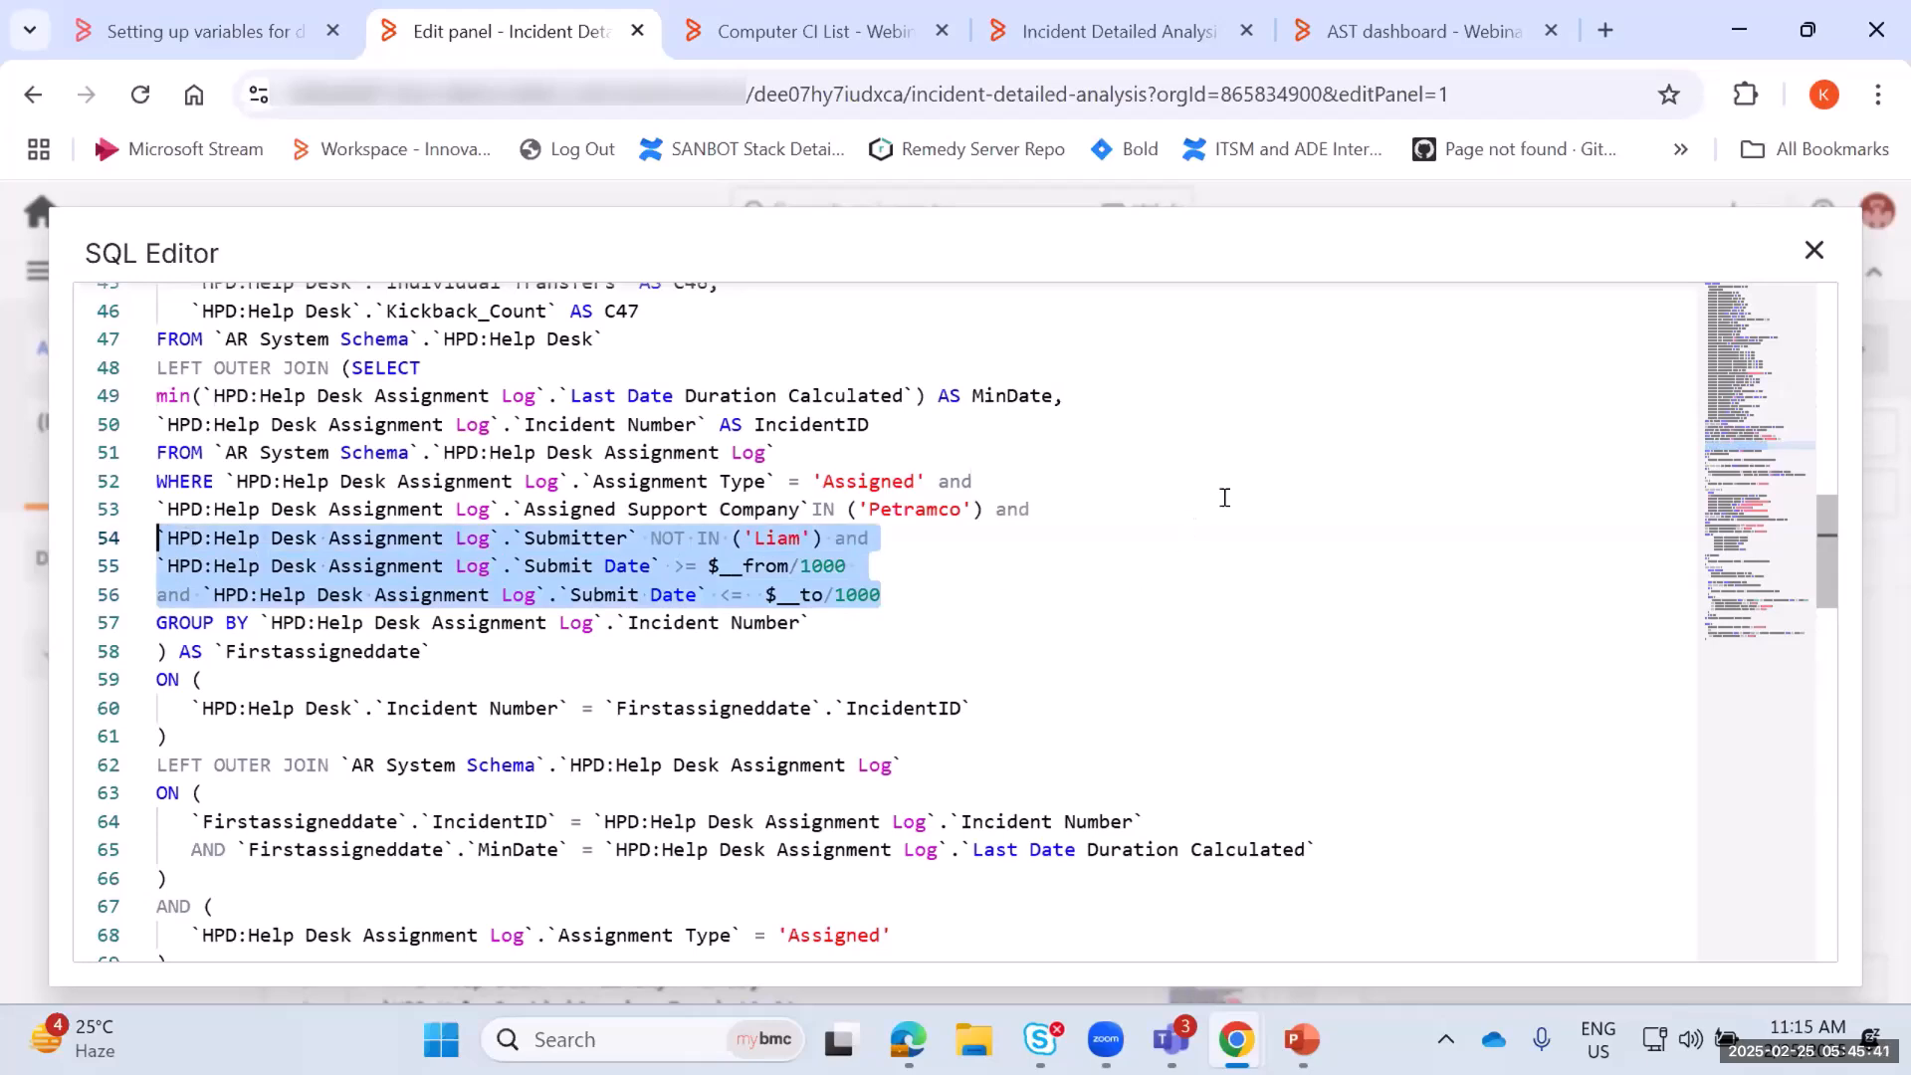
pyautogui.scroll(-15, 1270, 555)
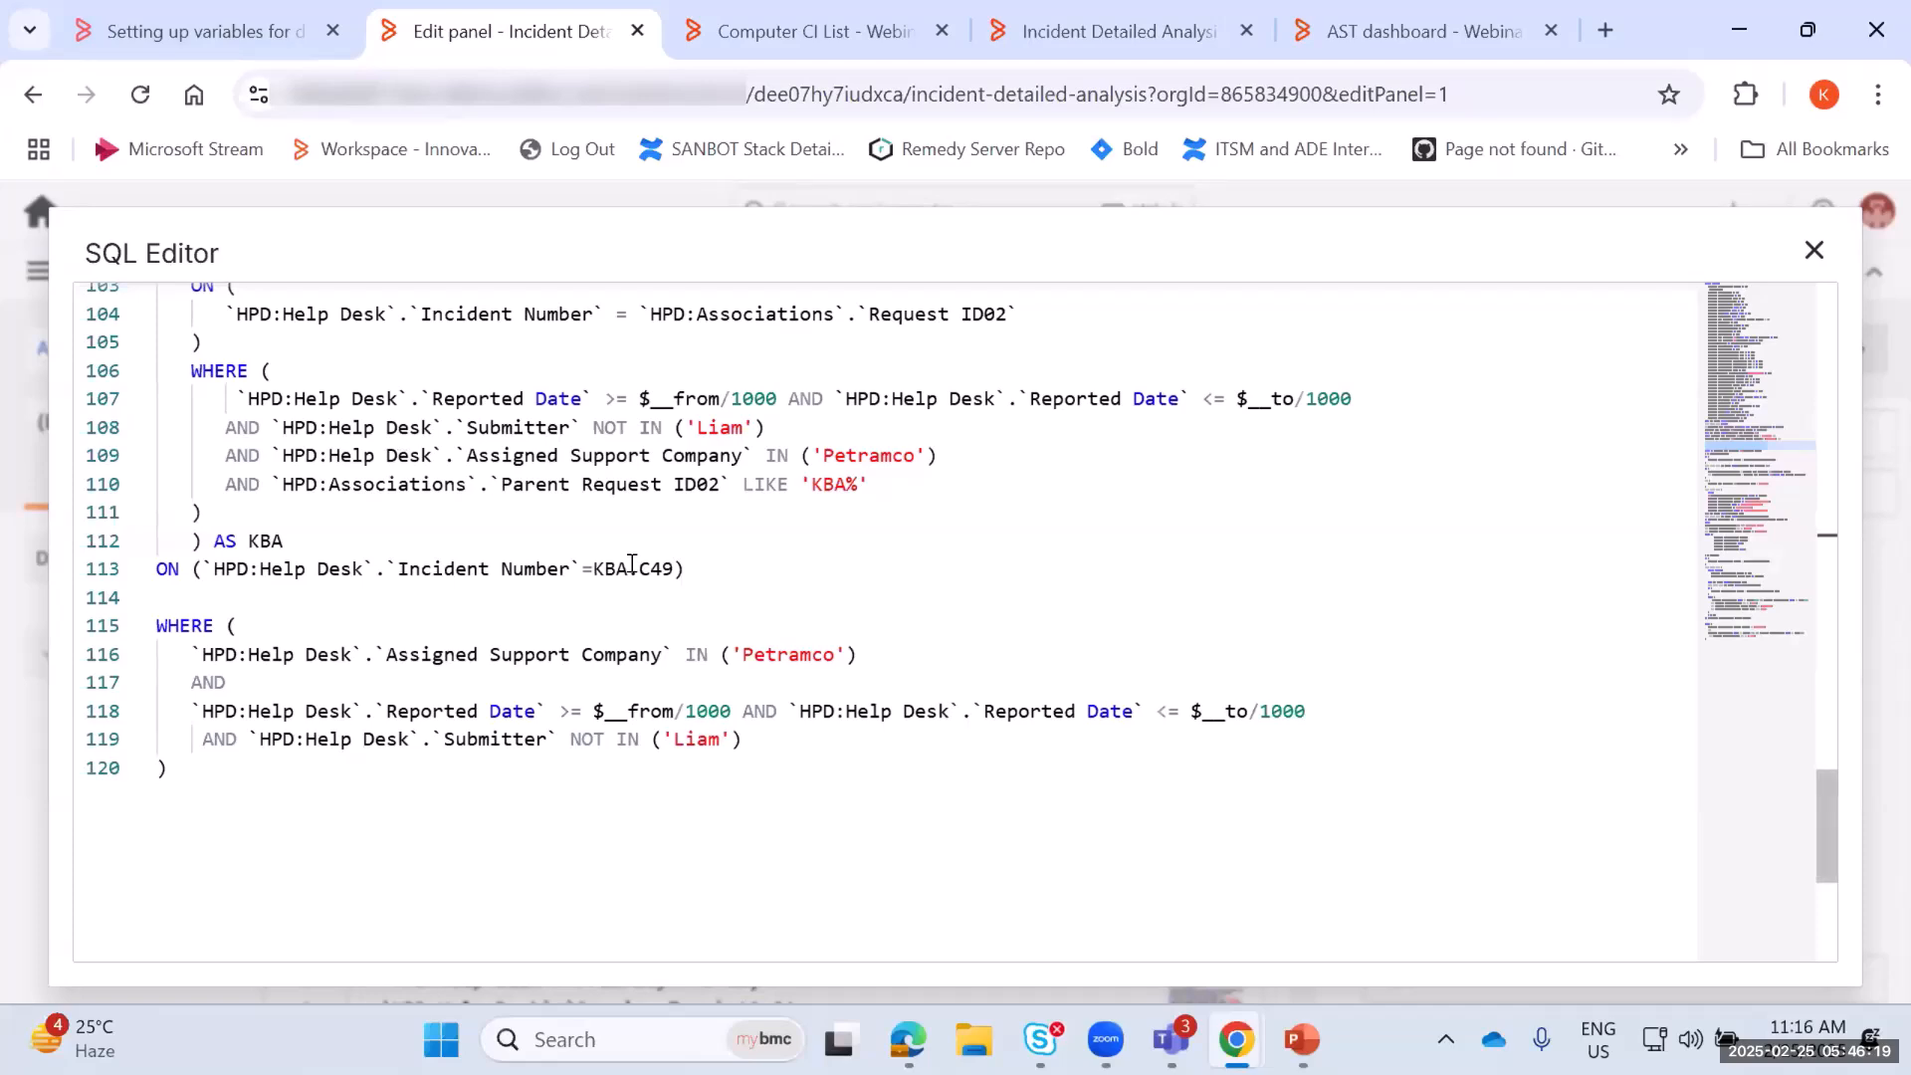
# Examine the Maxdate subquery in the fixed query and highlight the company, Reported Date and Submitter filters in the final WHERE clause
pyautogui.scroll(1, 631, 563)
pyautogui.scroll(5, 631, 563)
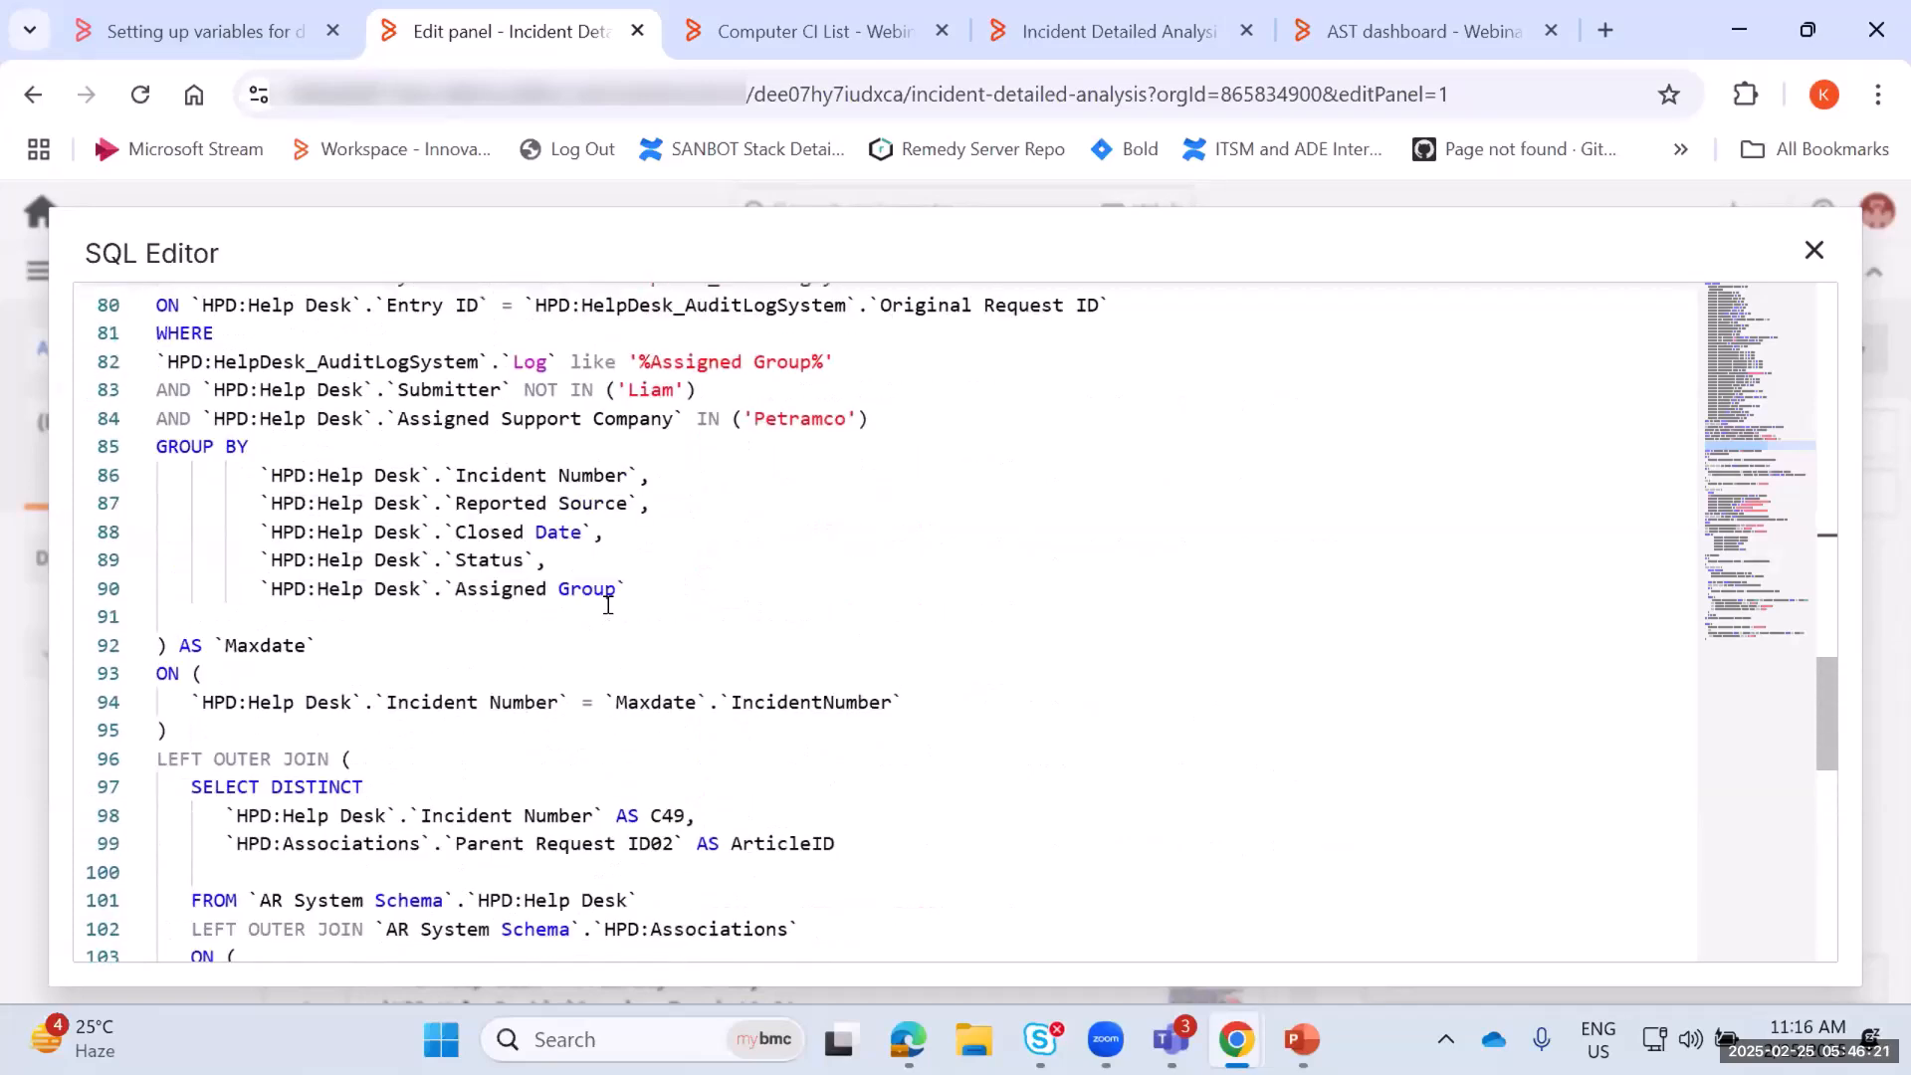
pyautogui.scroll(1, 608, 604)
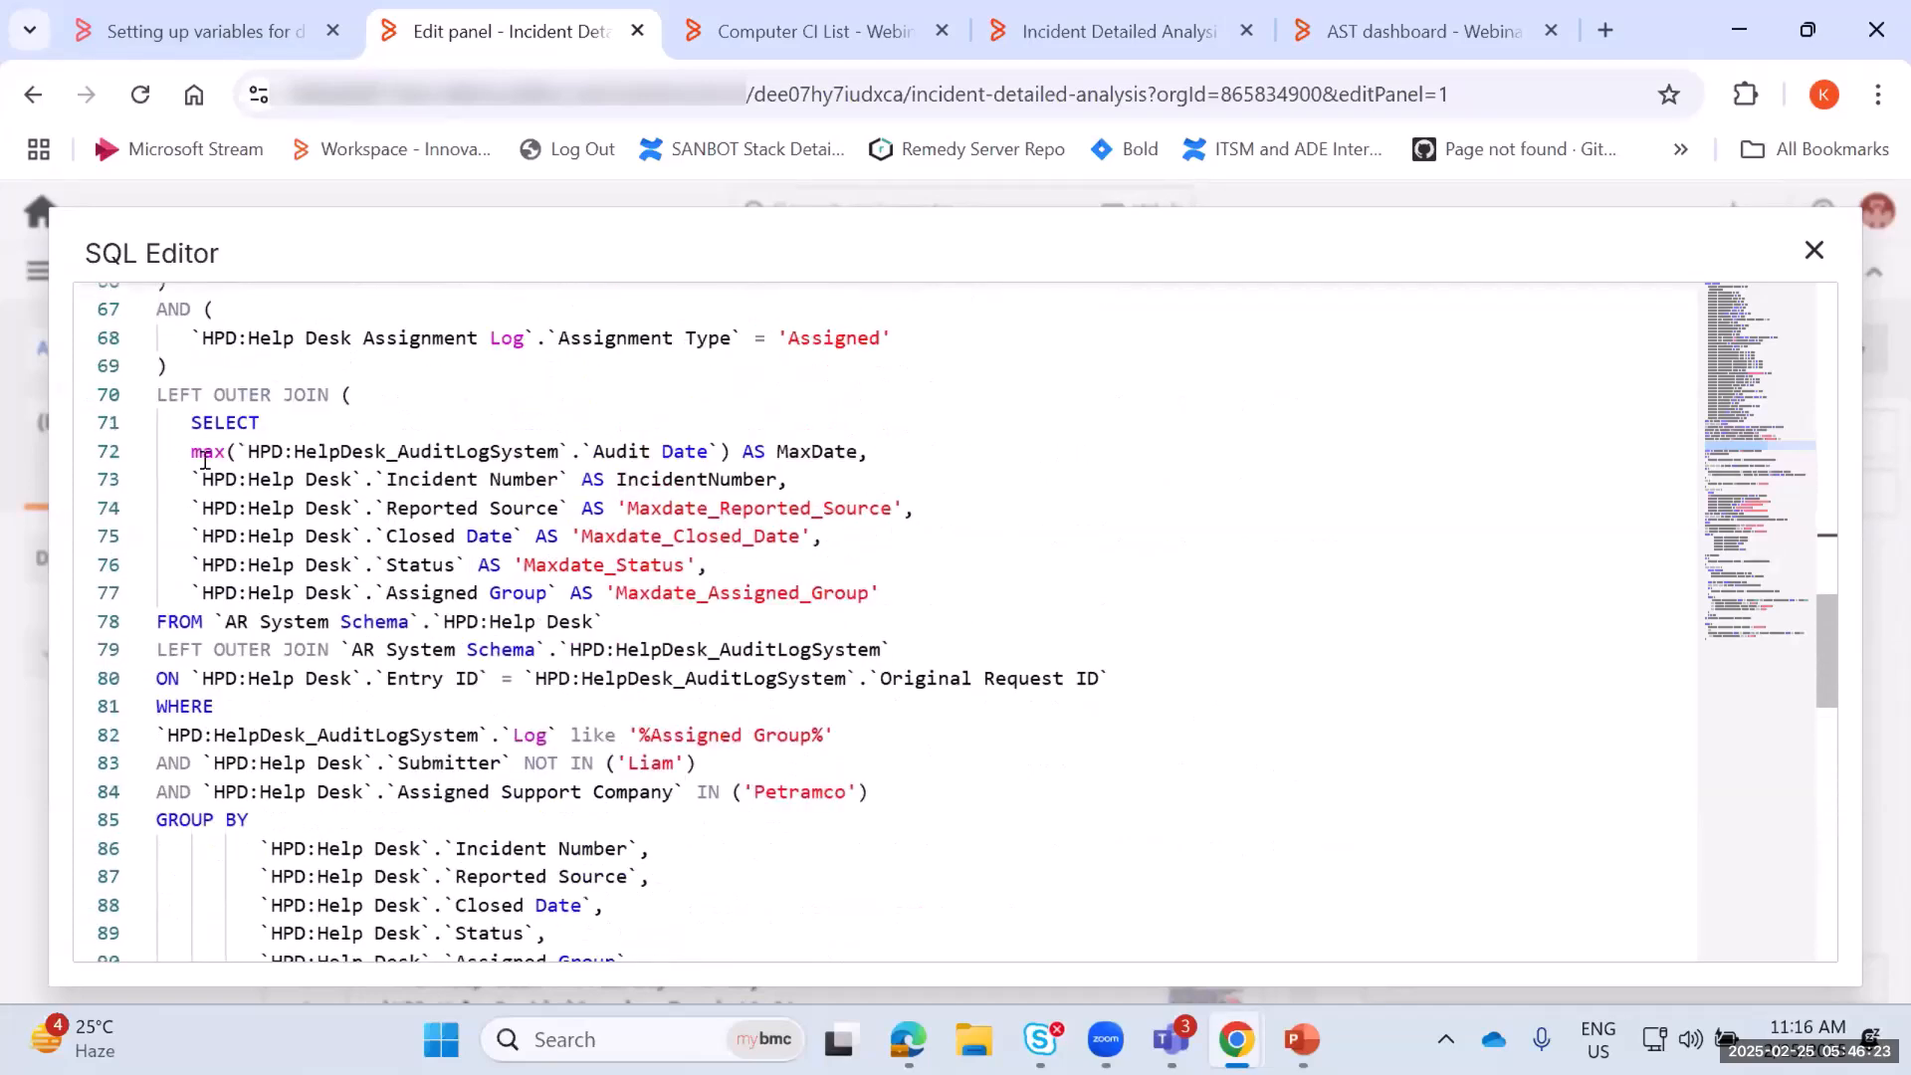
pyautogui.scroll(-8, 848, 779)
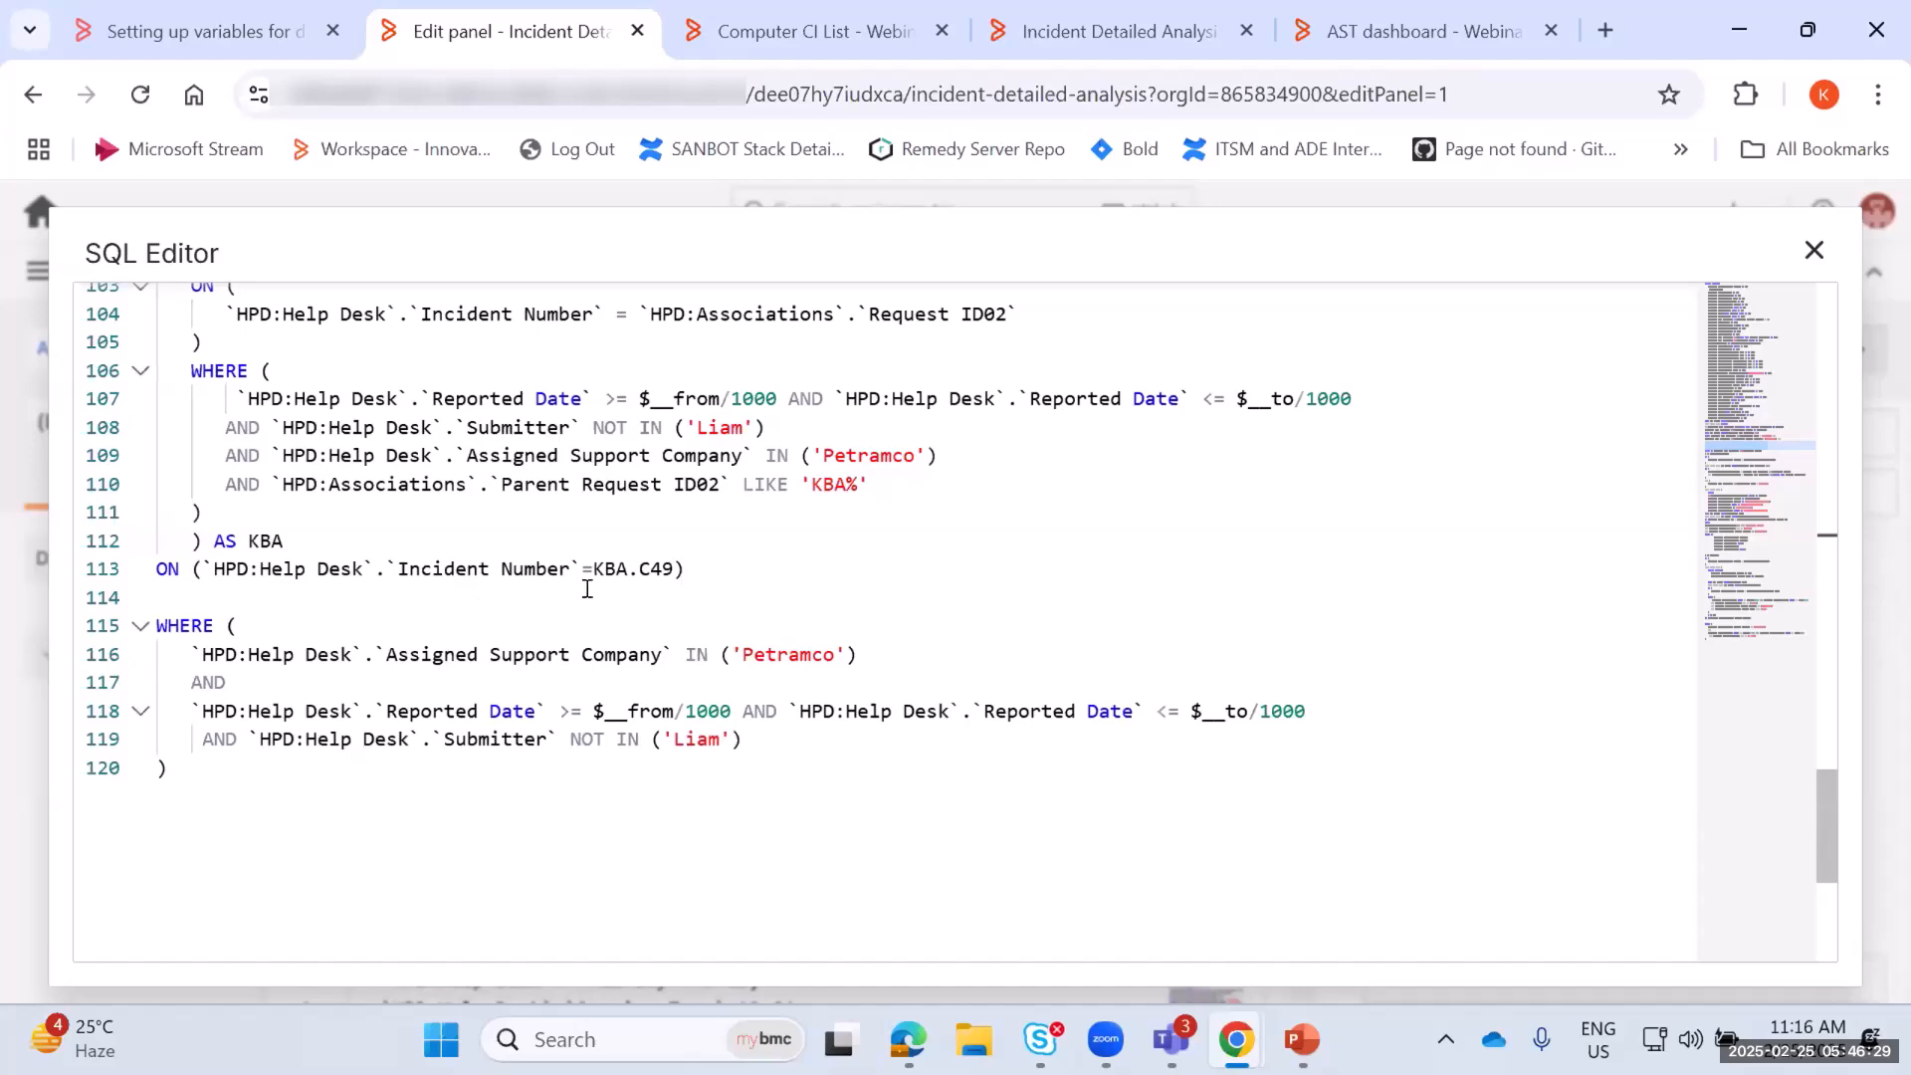
pyautogui.scroll(1, 638, 578)
pyautogui.scroll(1, 638, 578)
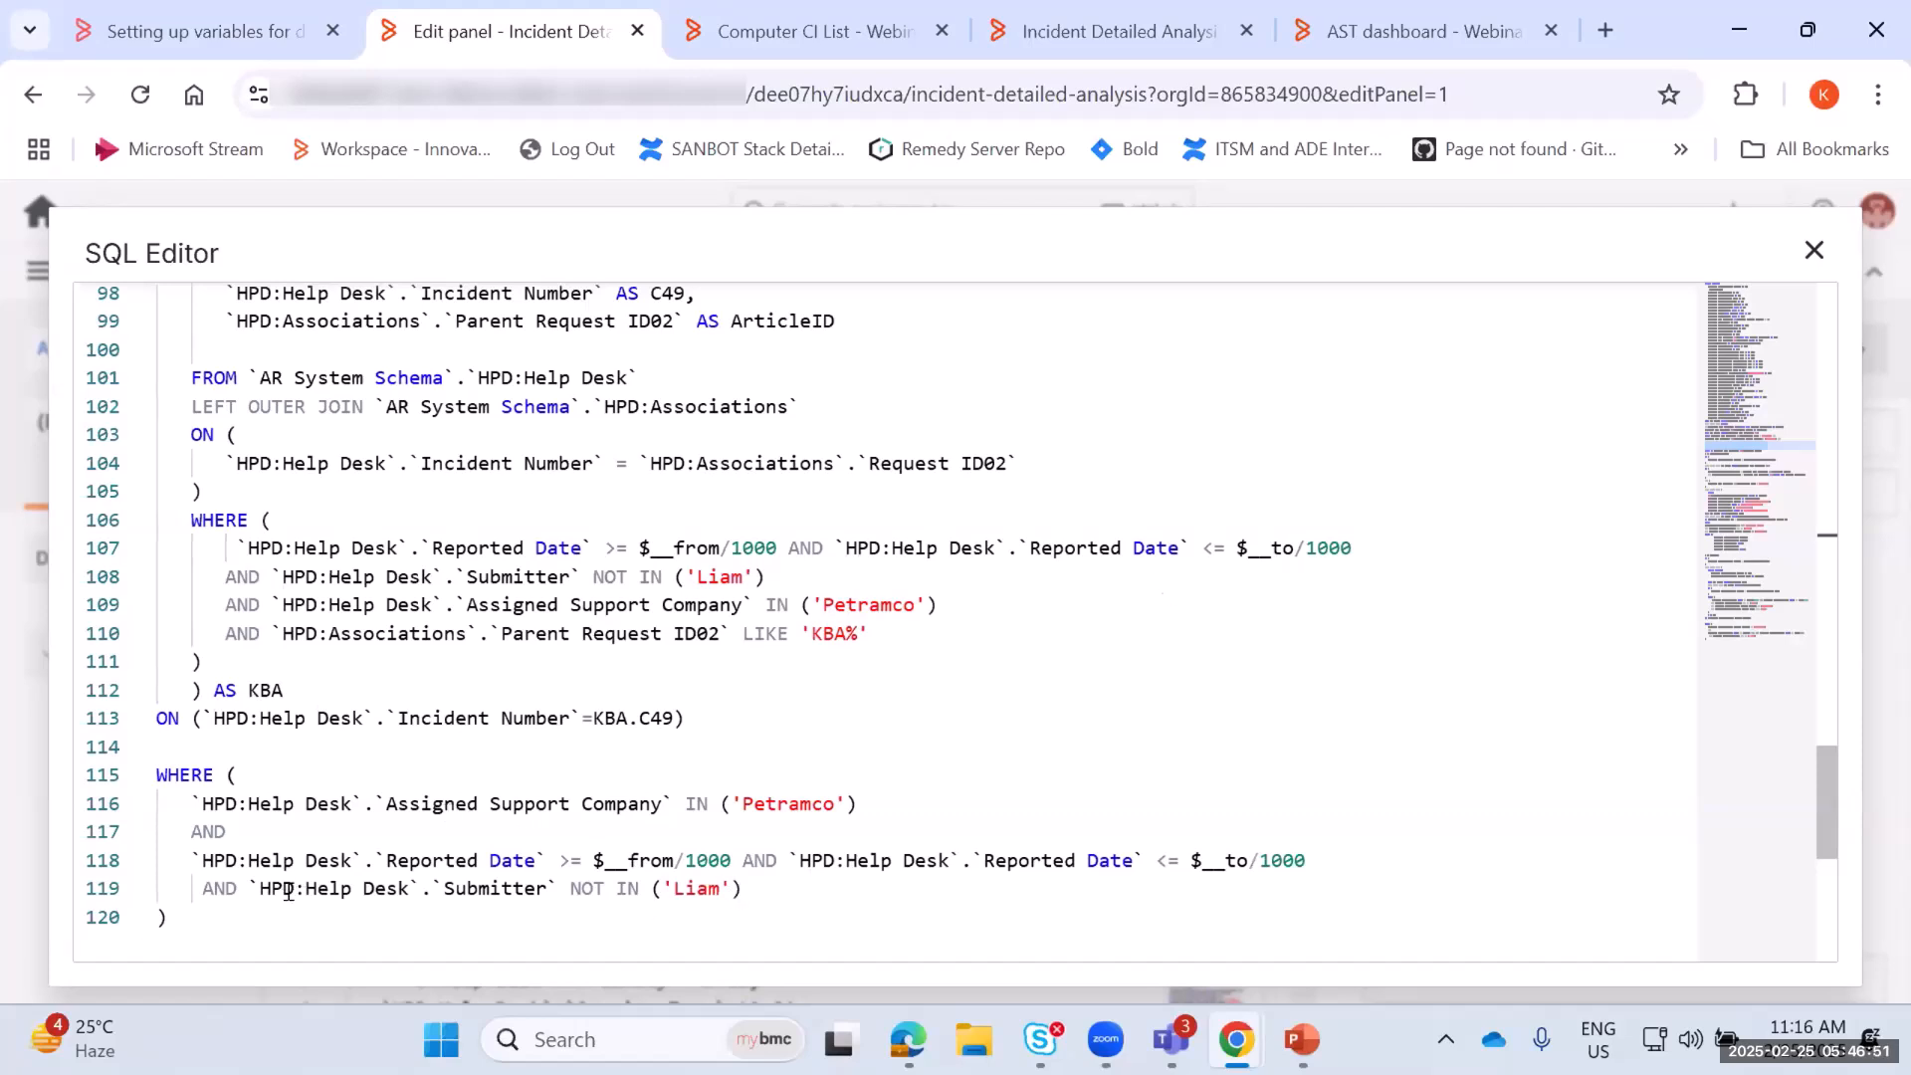
pyautogui.moveTo(762, 887); pyautogui.dragTo(190, 804)
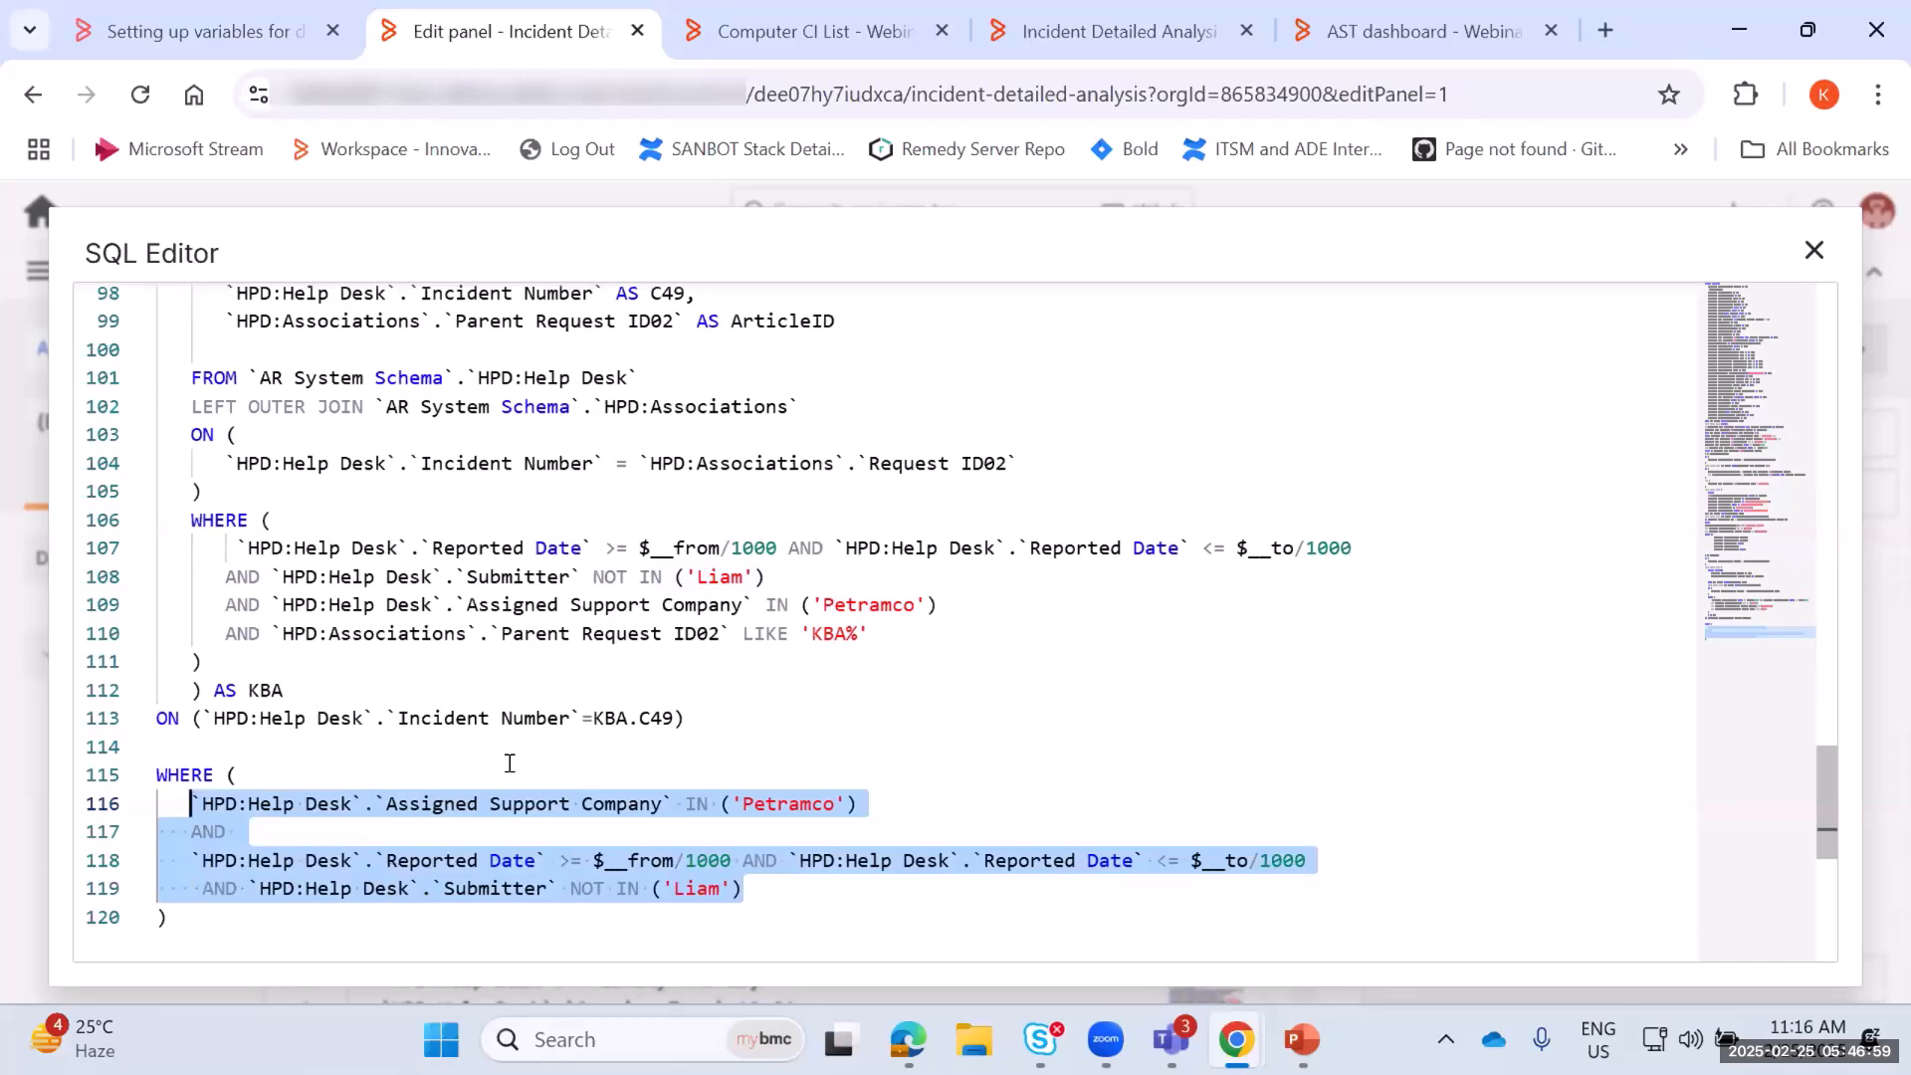
# Compare the Maxdate subquery's WHERE conditions with the highlighted filters at the end of the query
pyautogui.scroll(6, 840, 578)
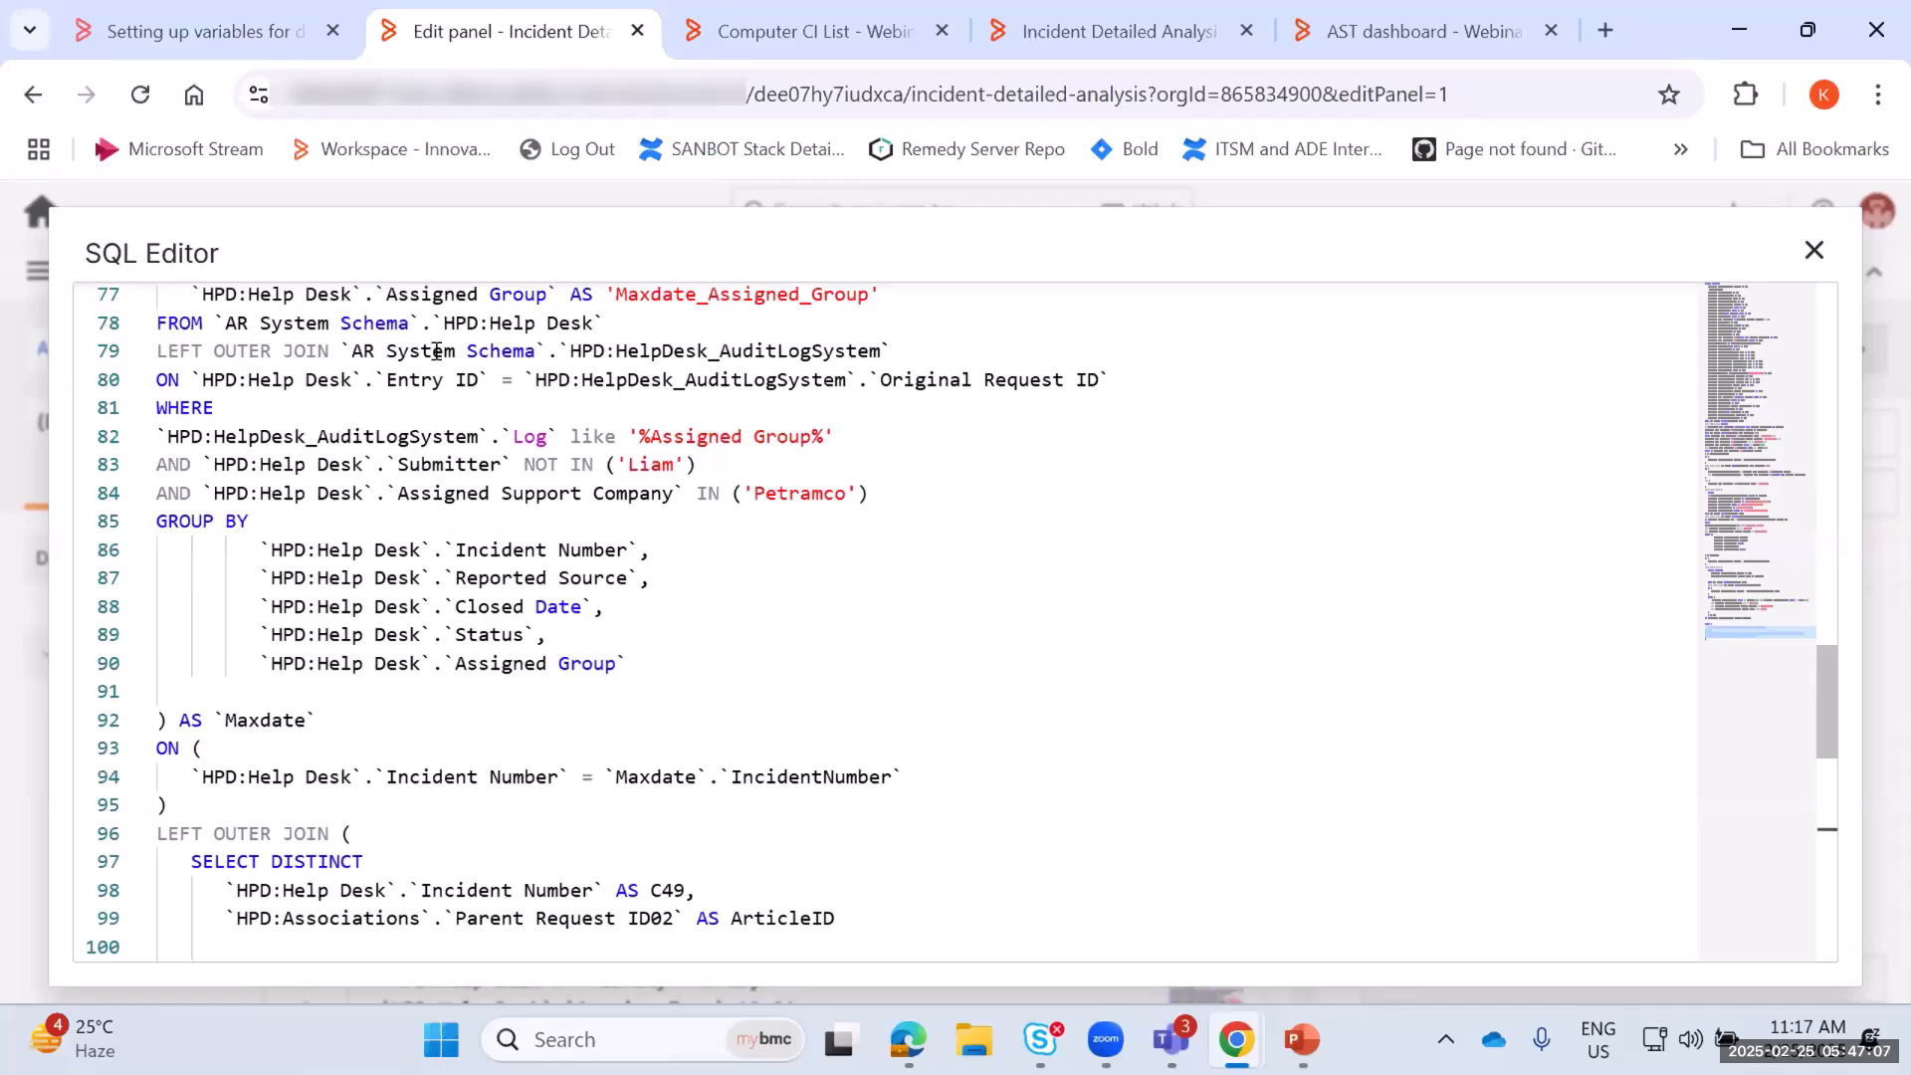
pyautogui.scroll(2, 465, 388)
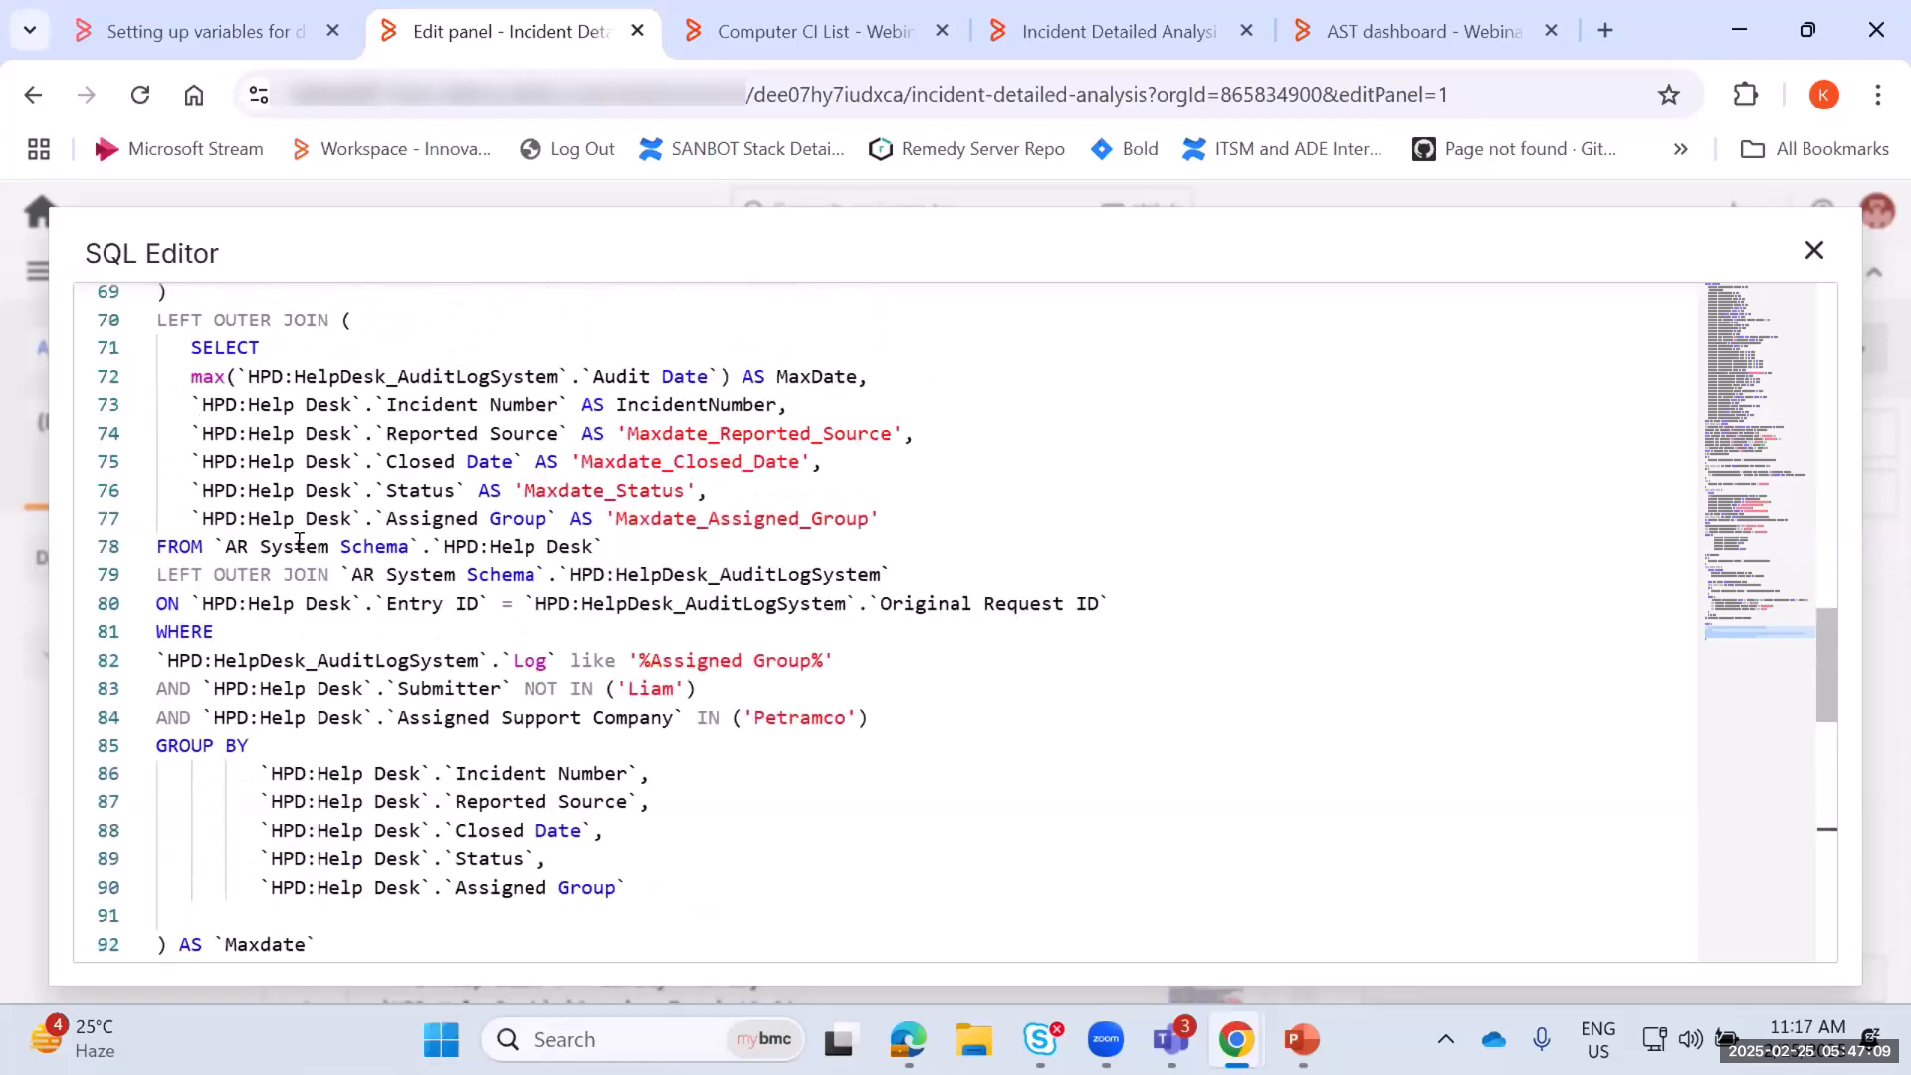
pyautogui.scroll(-2, 1024, 631)
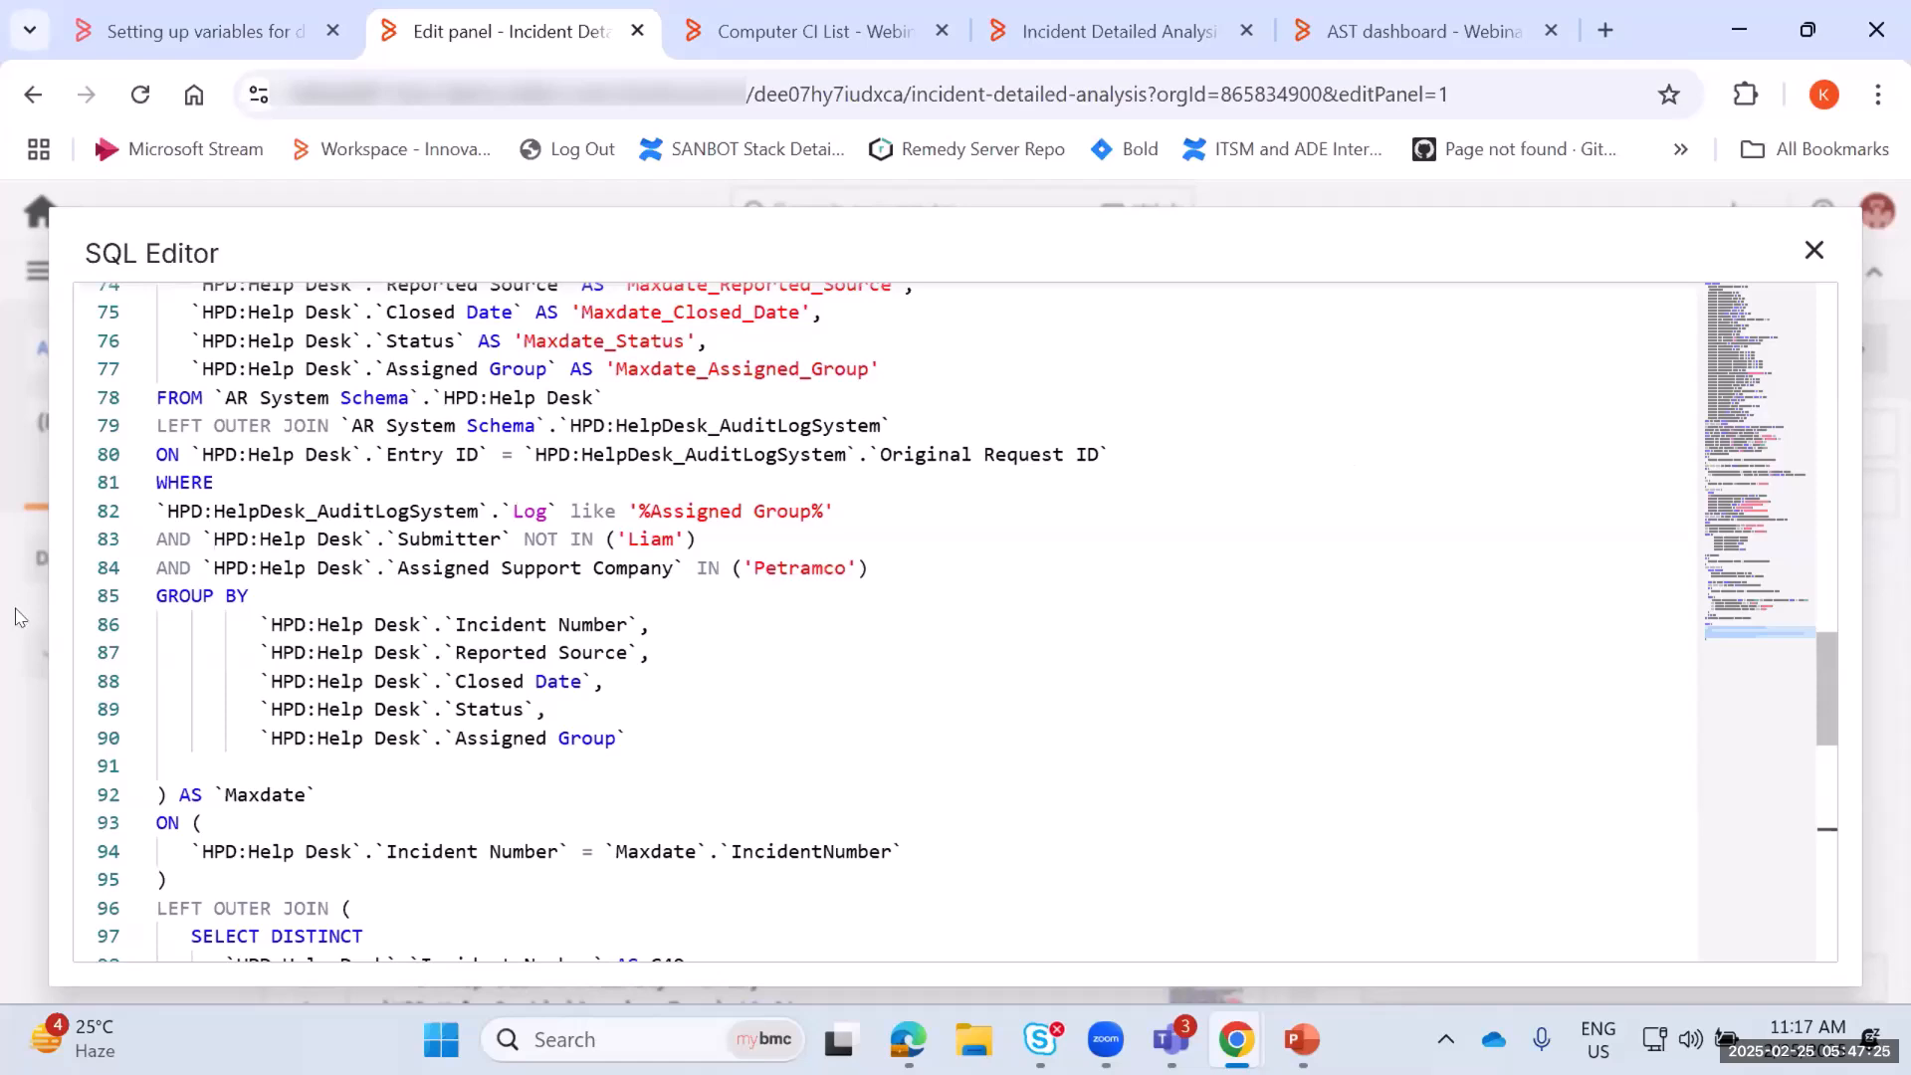
pyautogui.scroll(2, 141, 575)
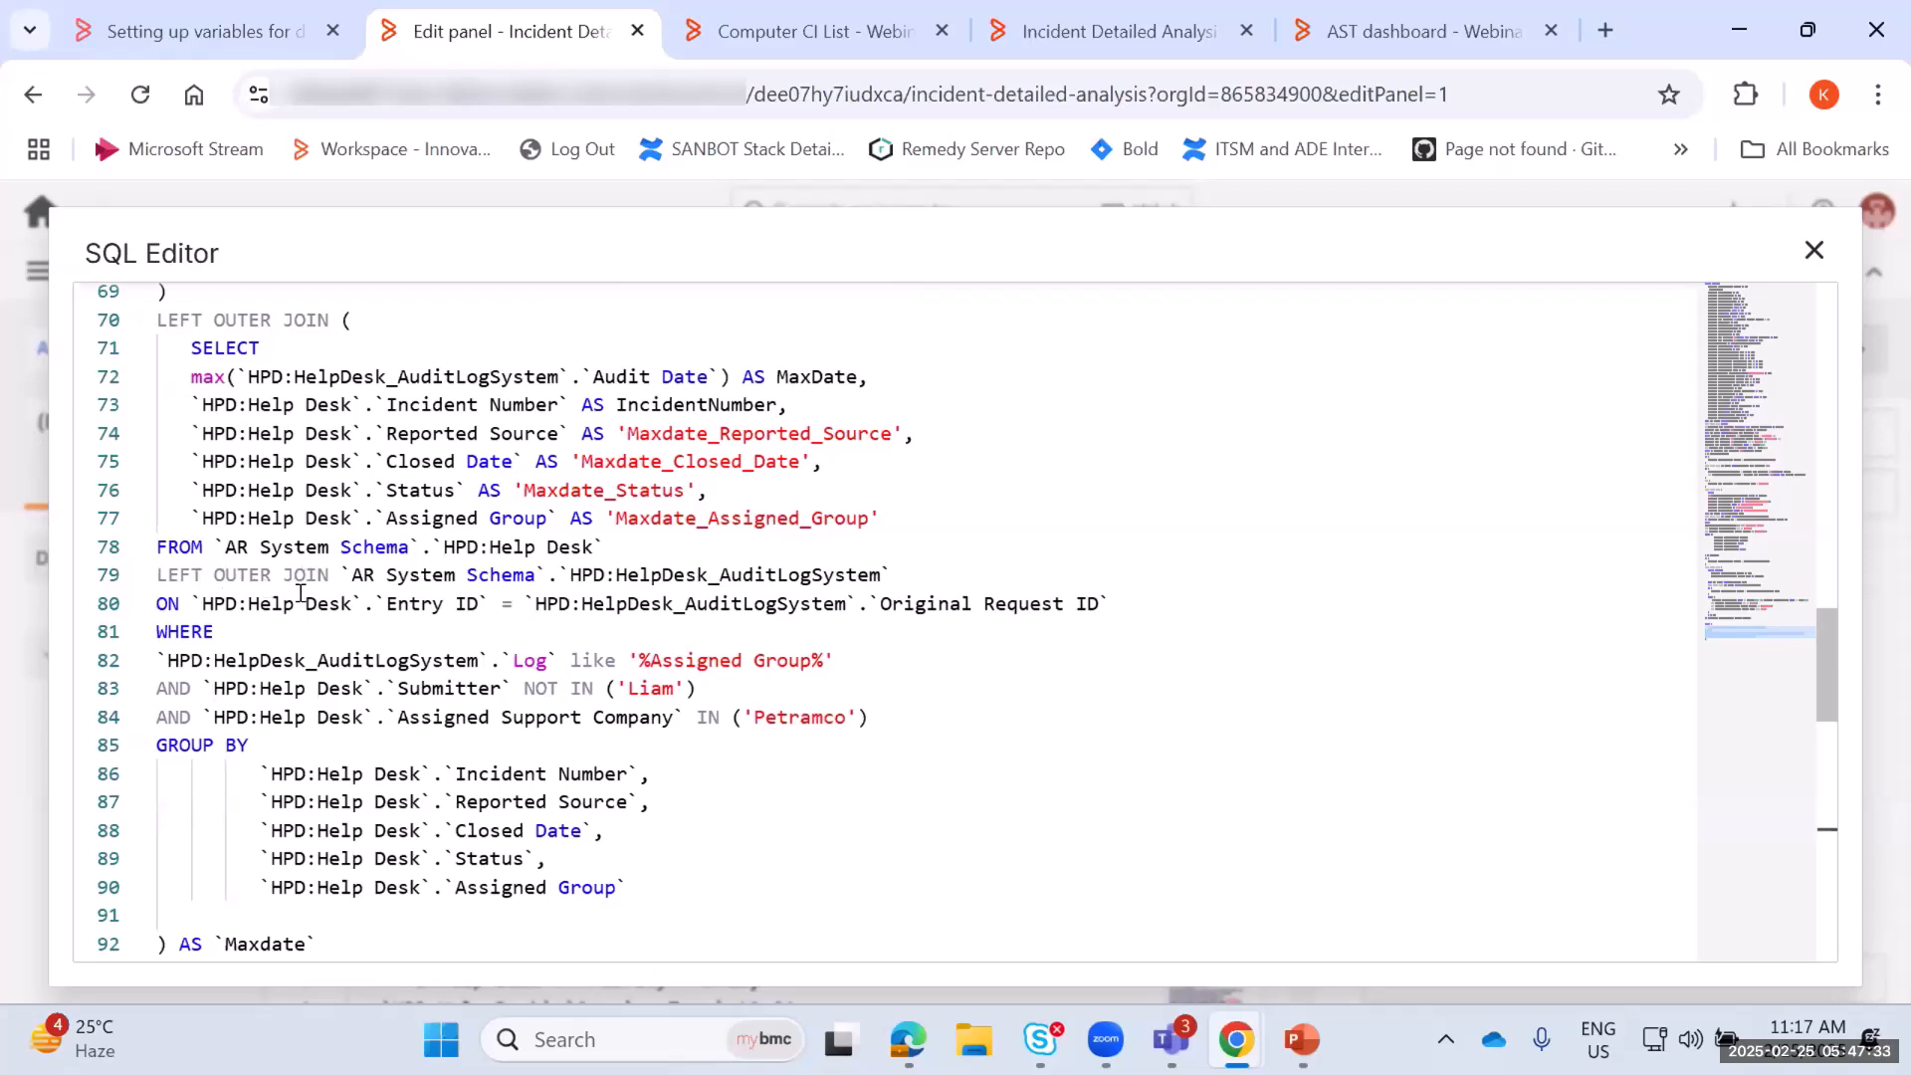
pyautogui.scroll(-10, 1293, 557)
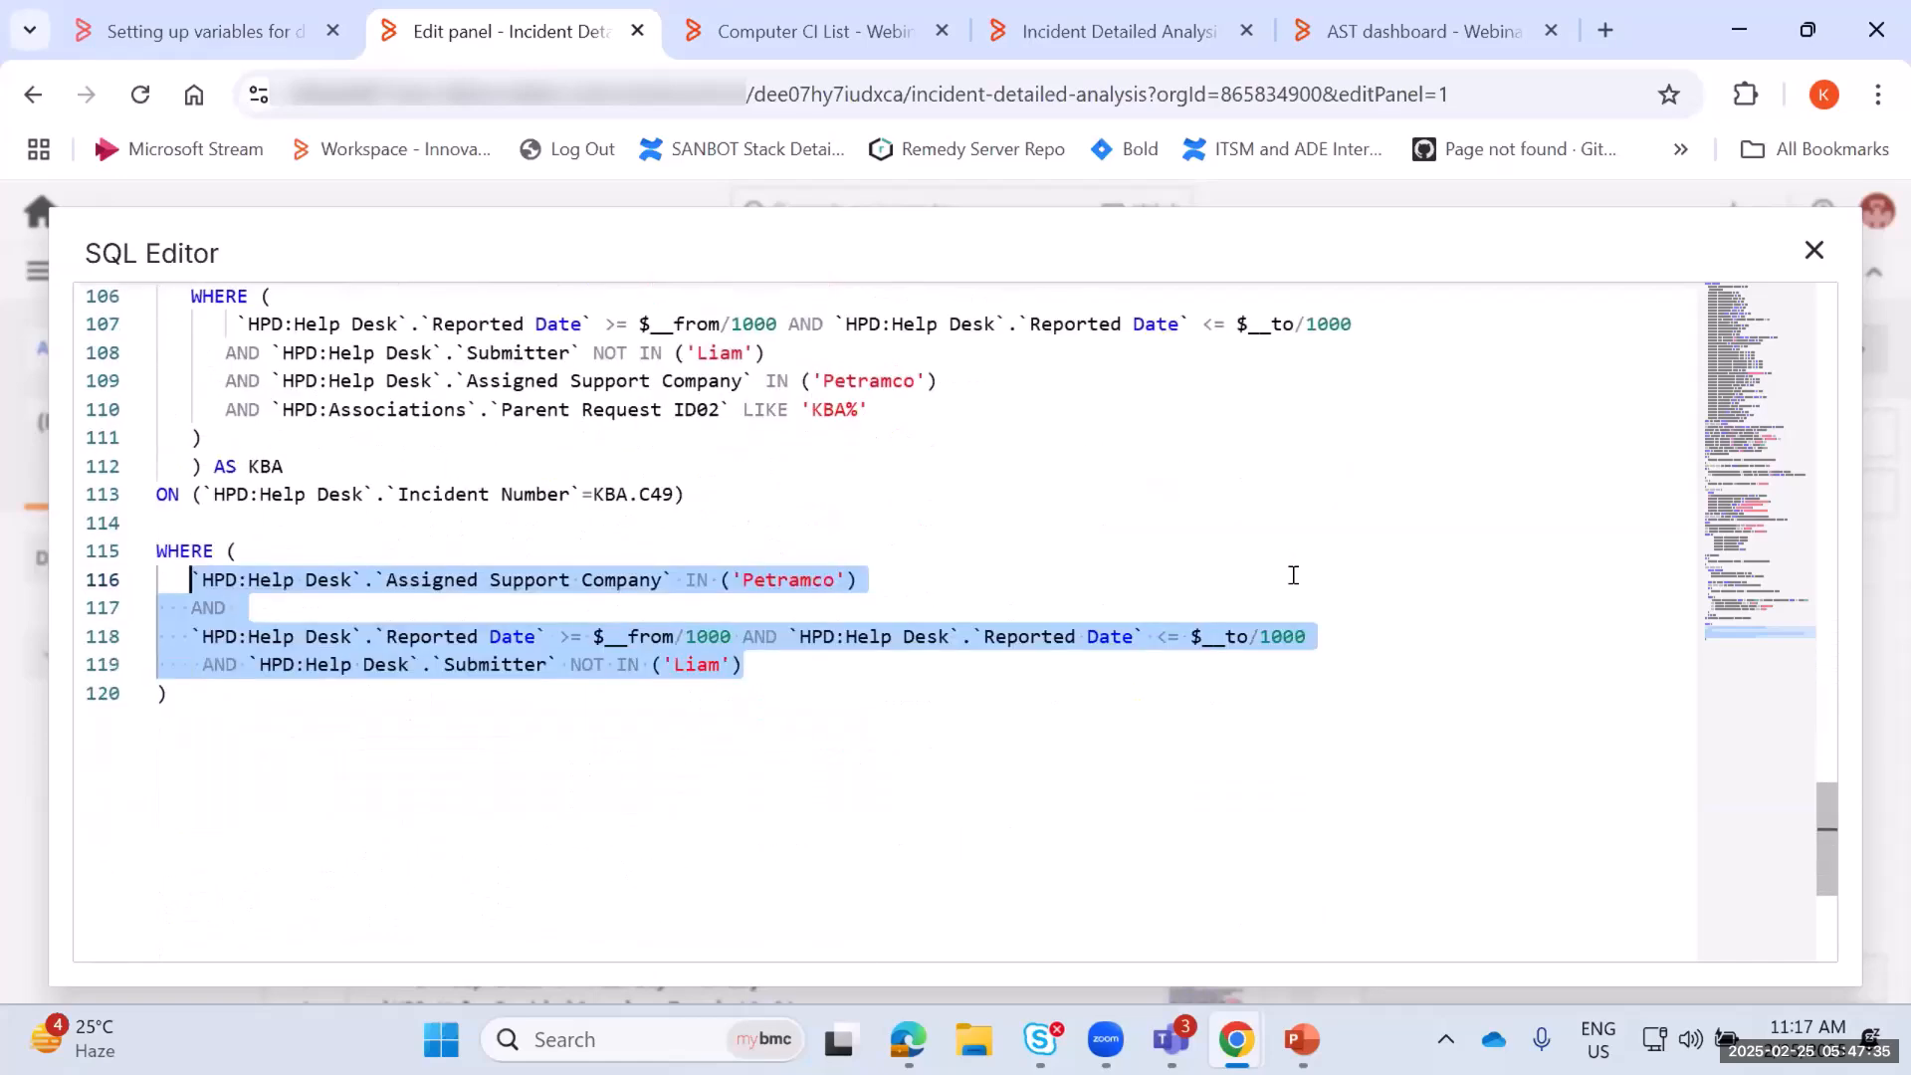
pyautogui.scroll(-1, 1205, 560)
pyautogui.scroll(3, 1375, 731)
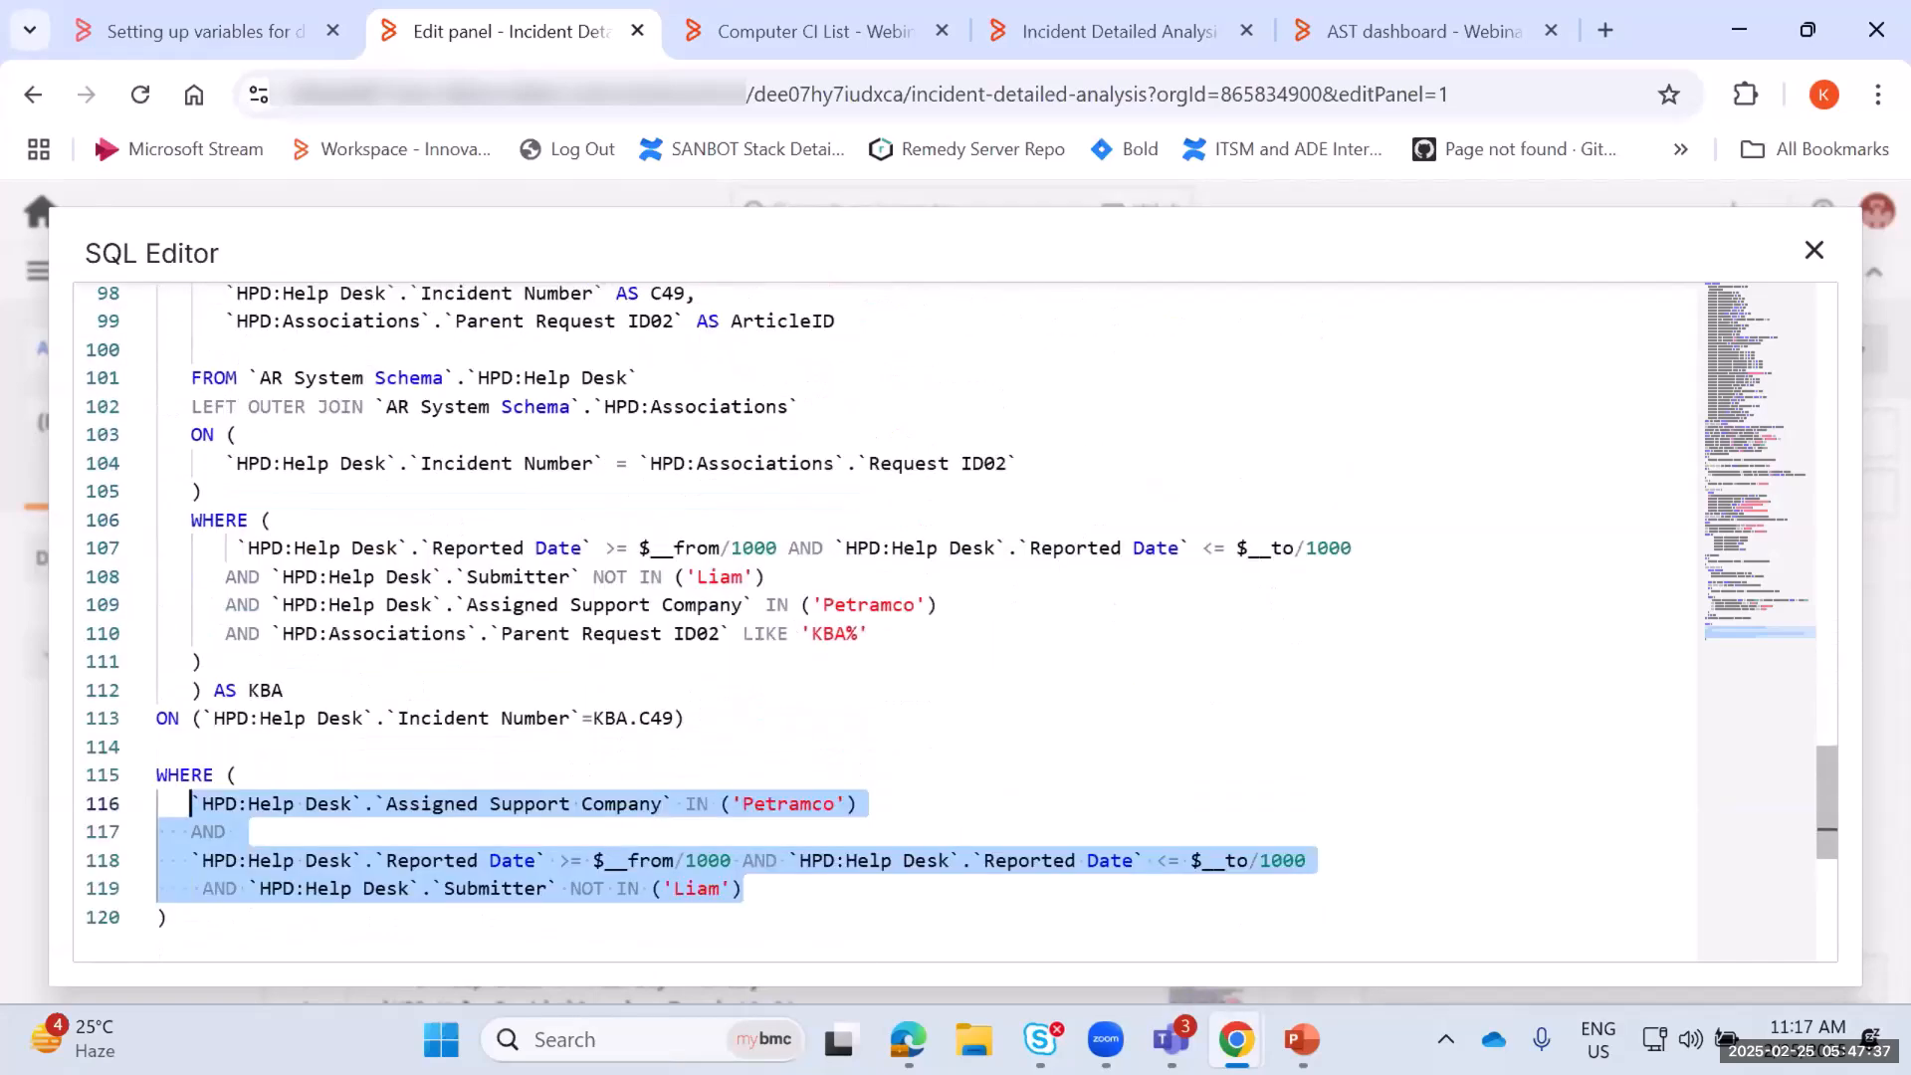
# Close the SQL Editor, discard the Incident Details panel edits and switch to the AST dashboard
pyautogui.click(1814, 249)
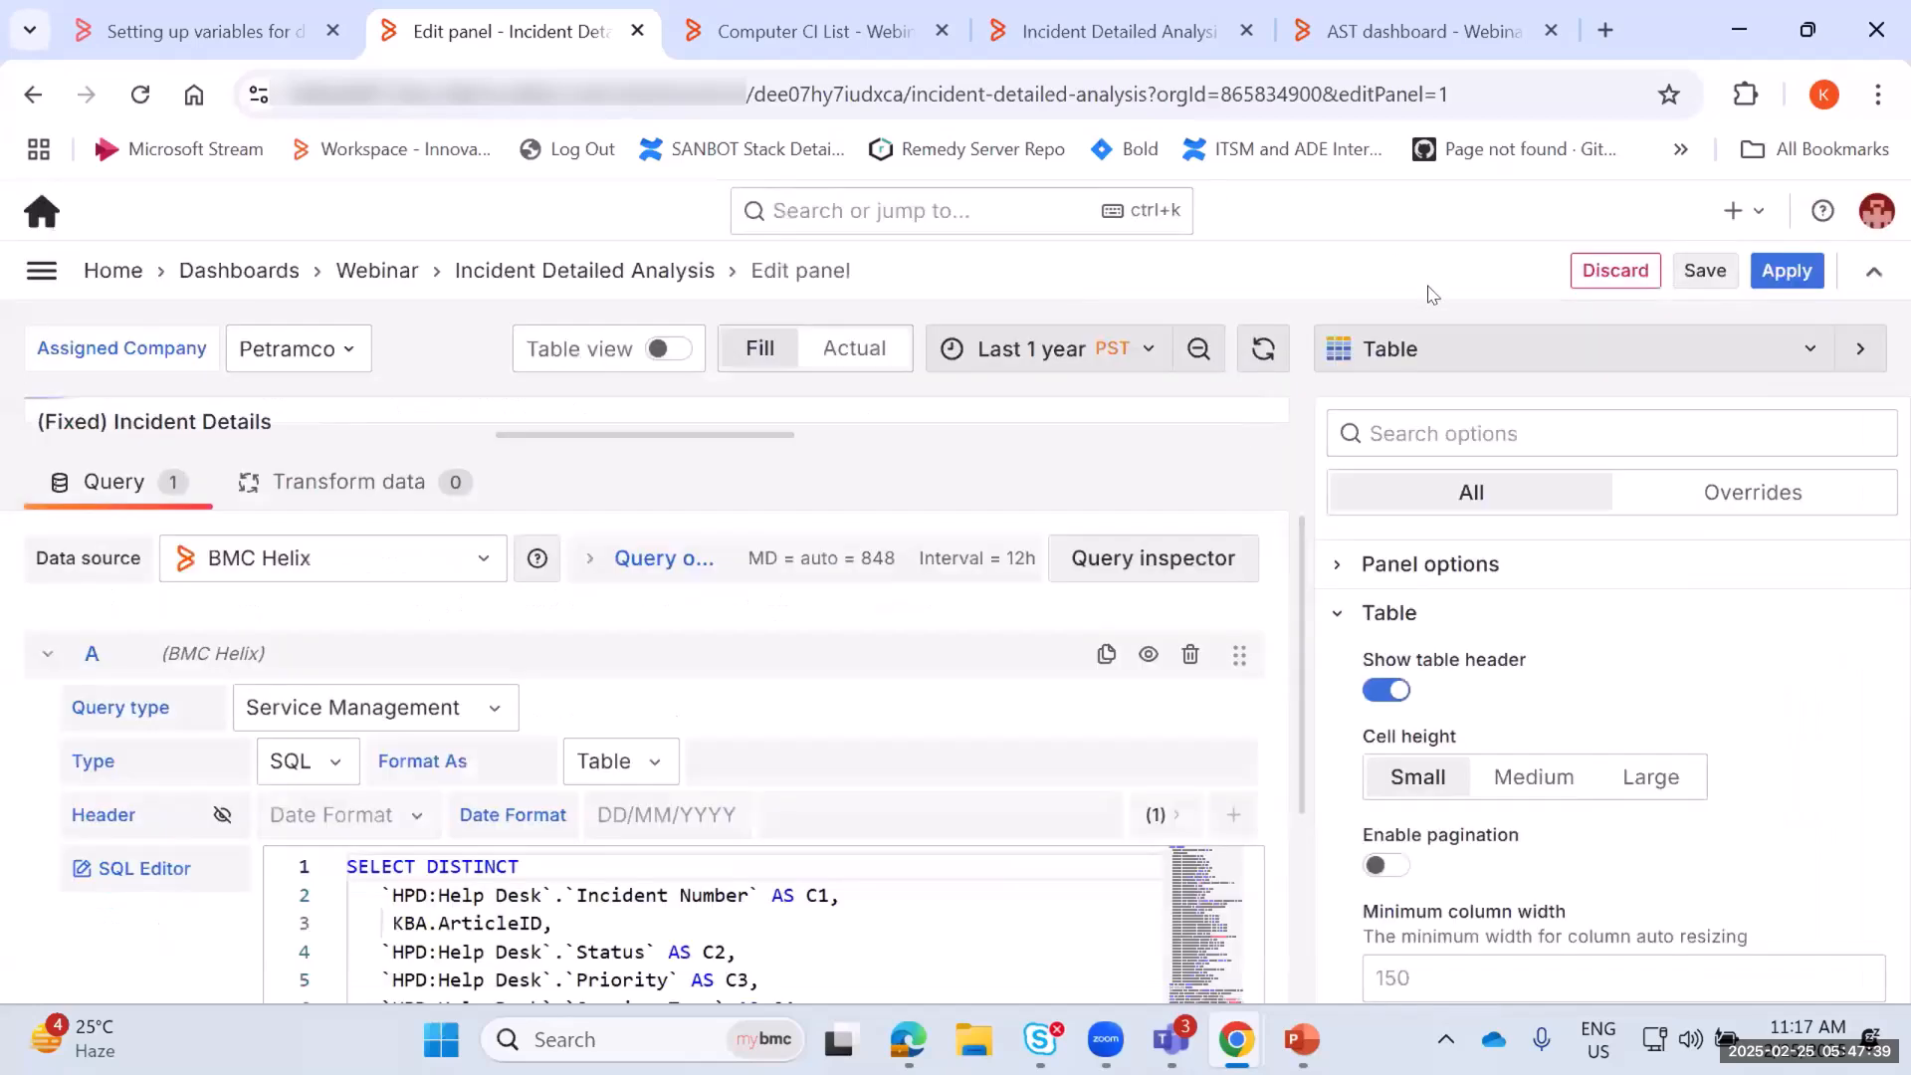
pyautogui.click(1614, 270)
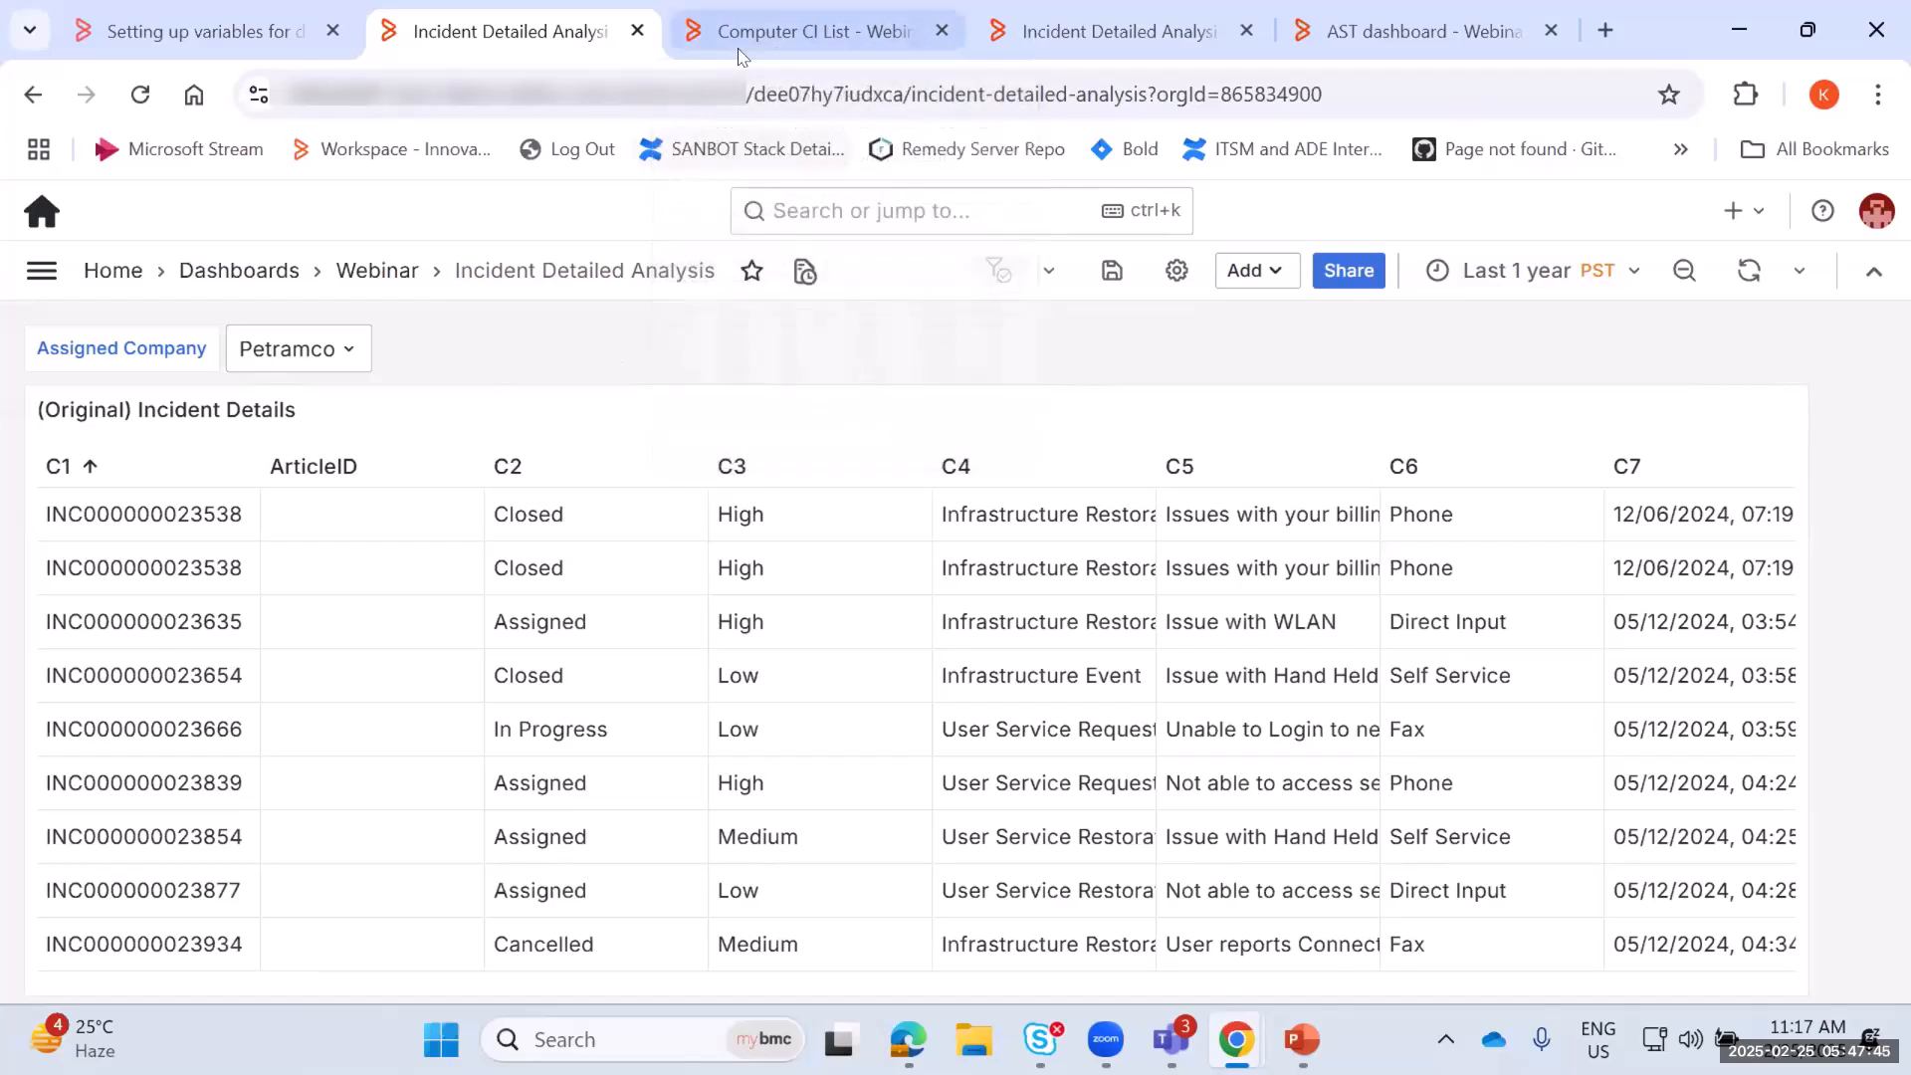
pyautogui.click(1144, 40)
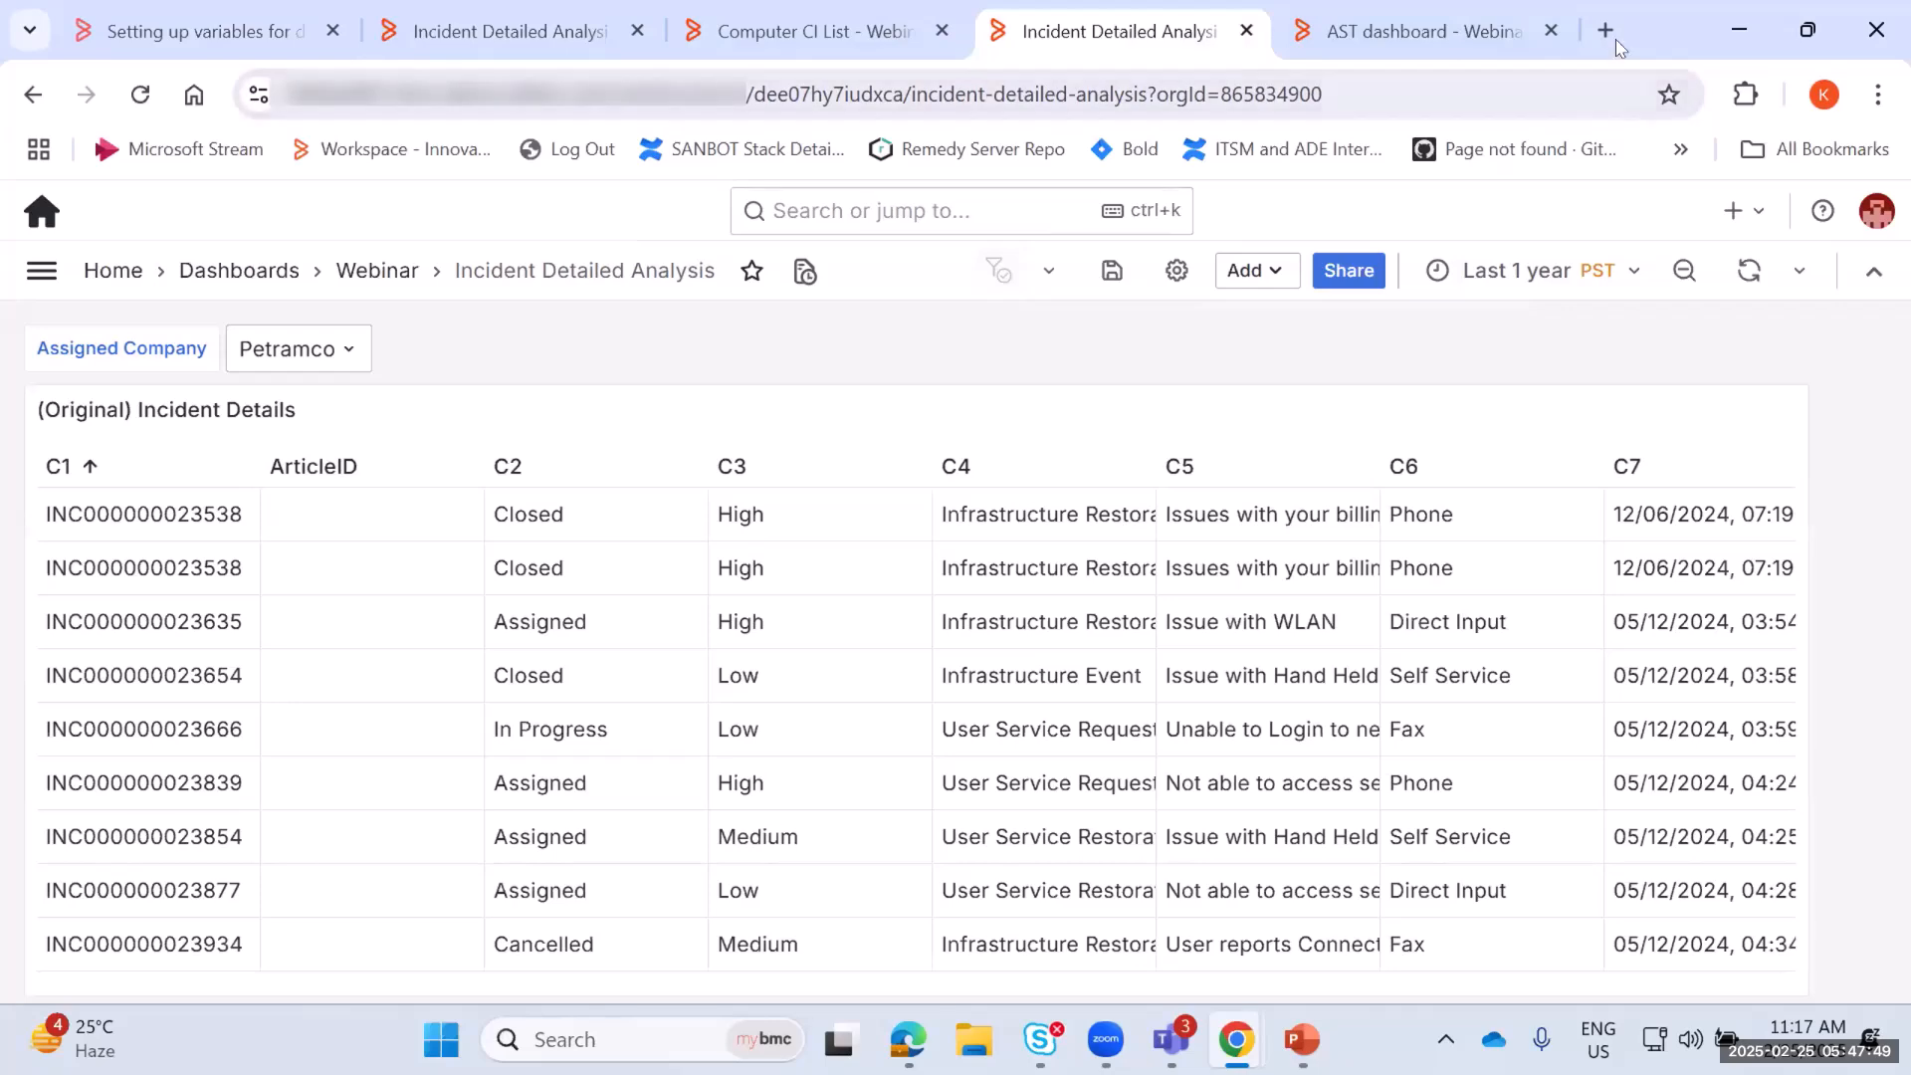
pyautogui.click(1423, 31)
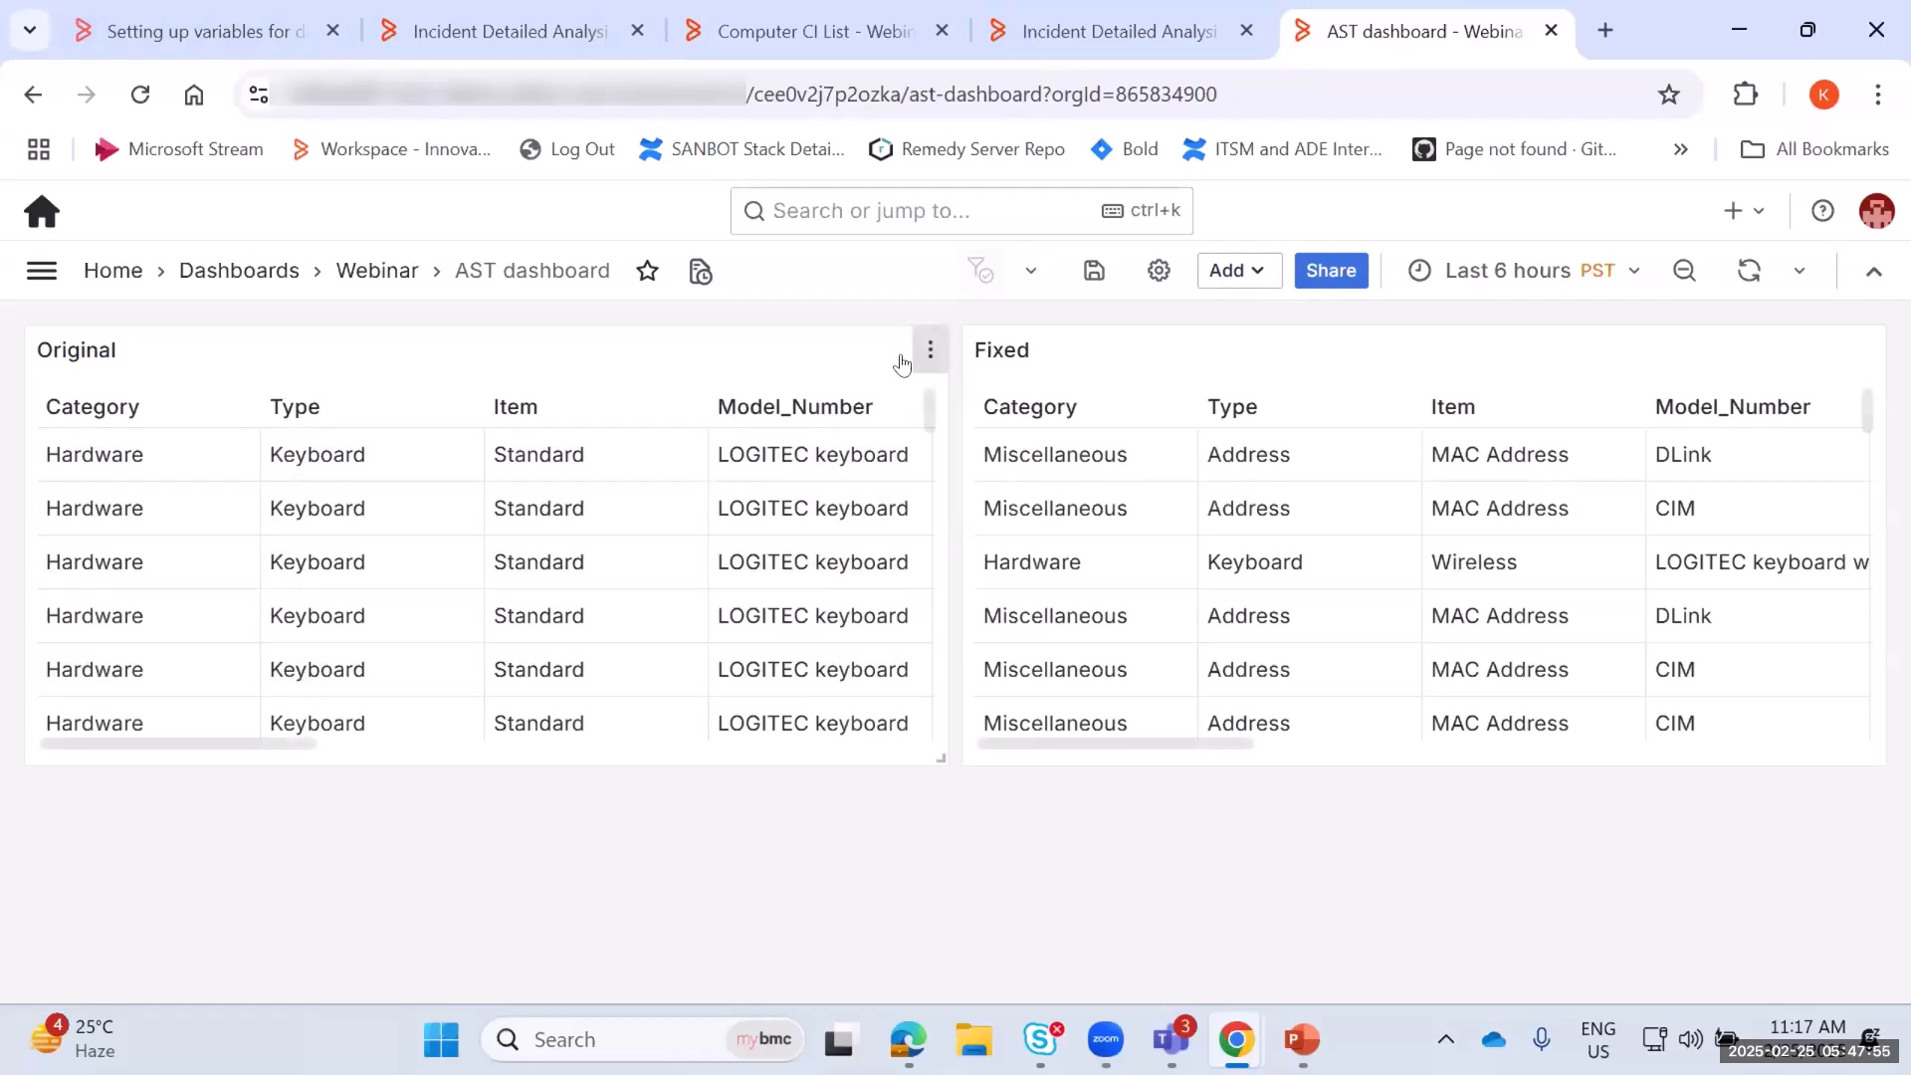
# Open the AST dashboard's Original panel for editing, enlarge its query area and show the query in the SQL Editor
pyautogui.click(930, 350)
pyautogui.click(781, 461)
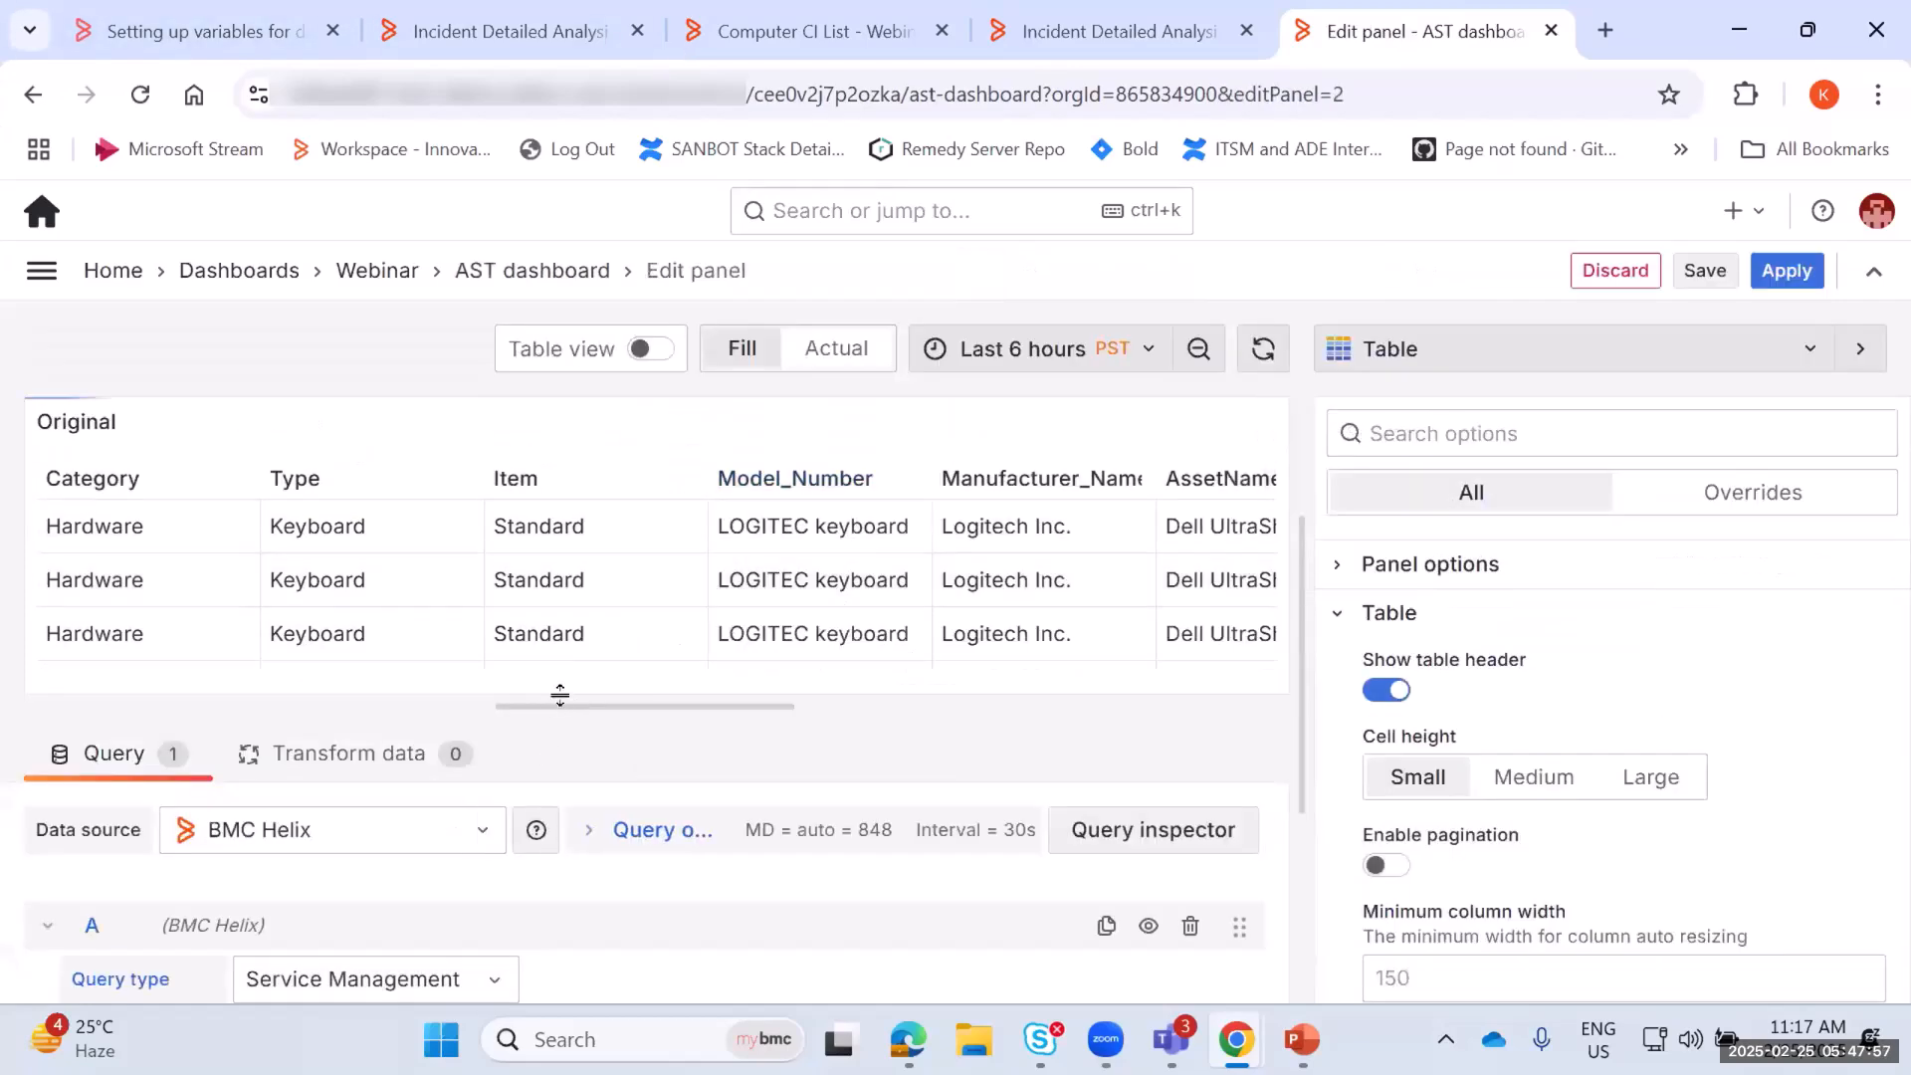
pyautogui.moveTo(559, 694); pyautogui.dragTo(631, 474)
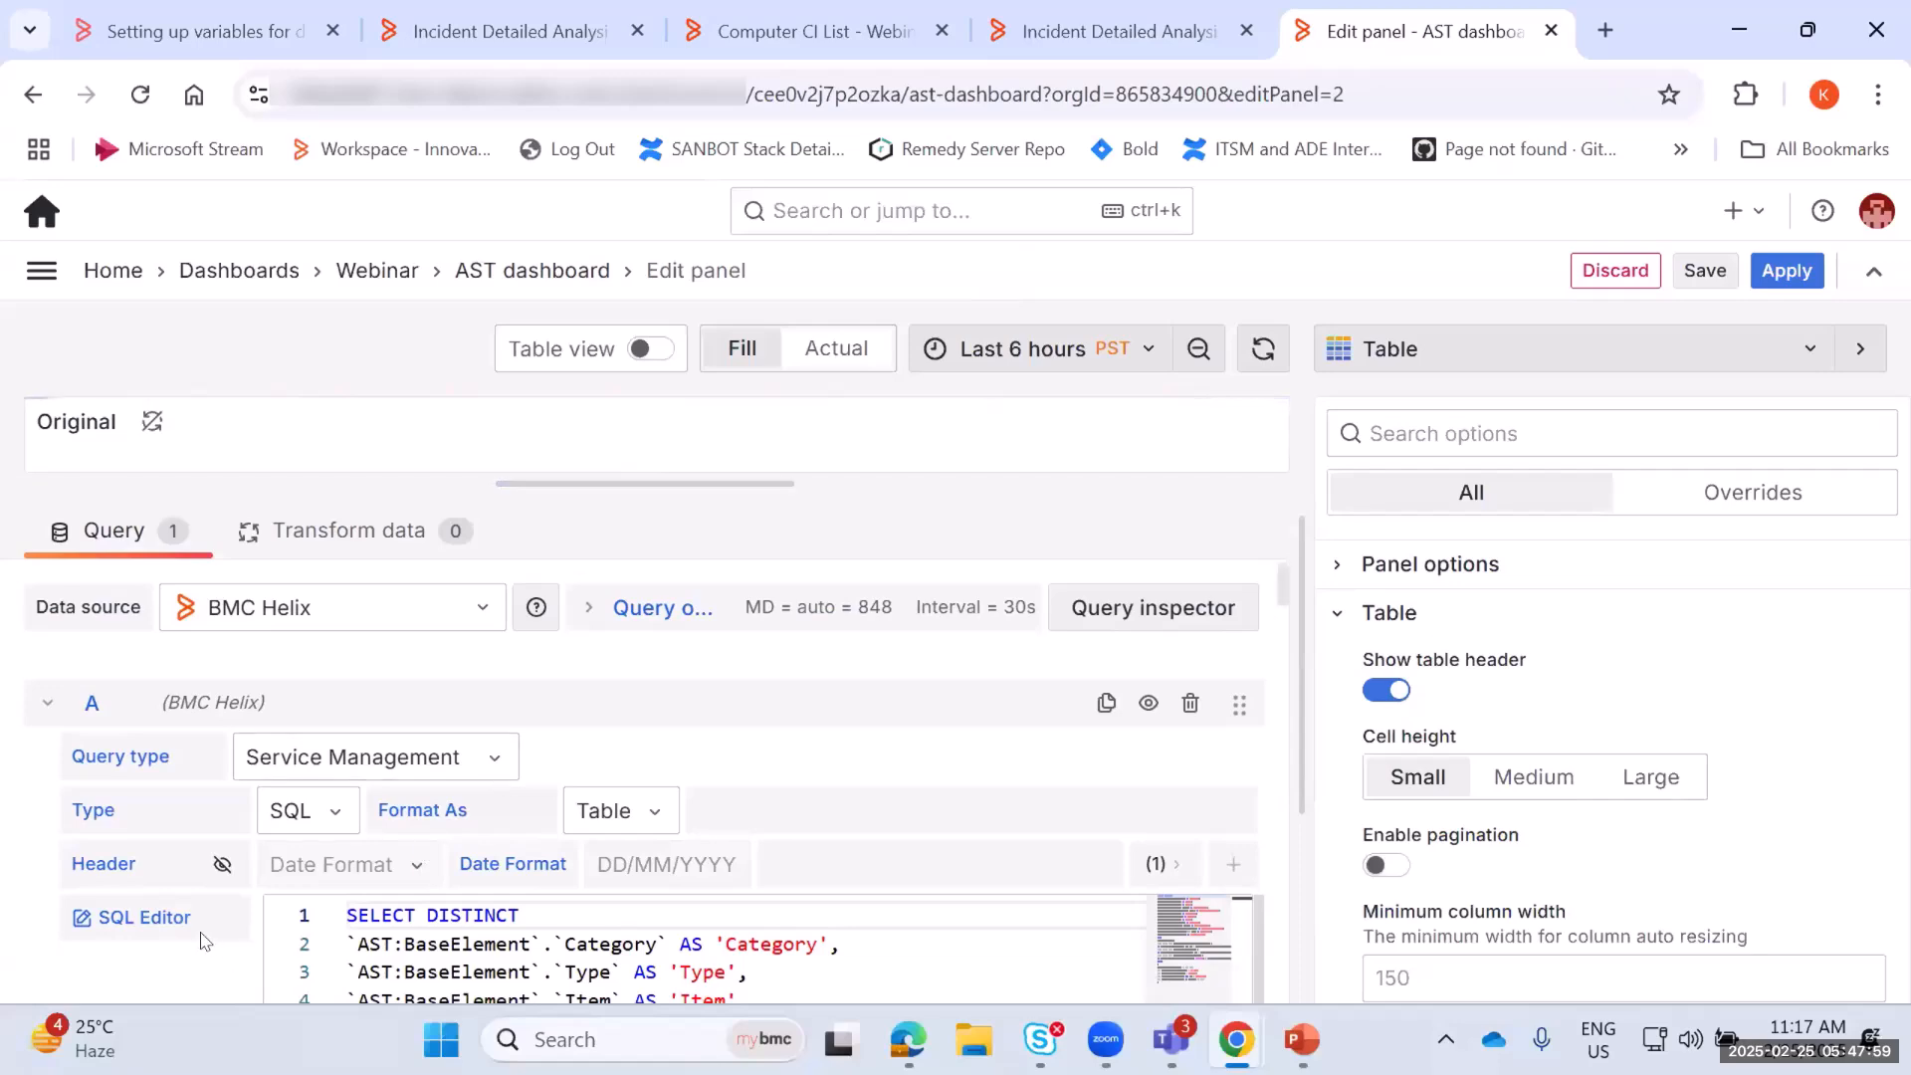
pyautogui.click(149, 918)
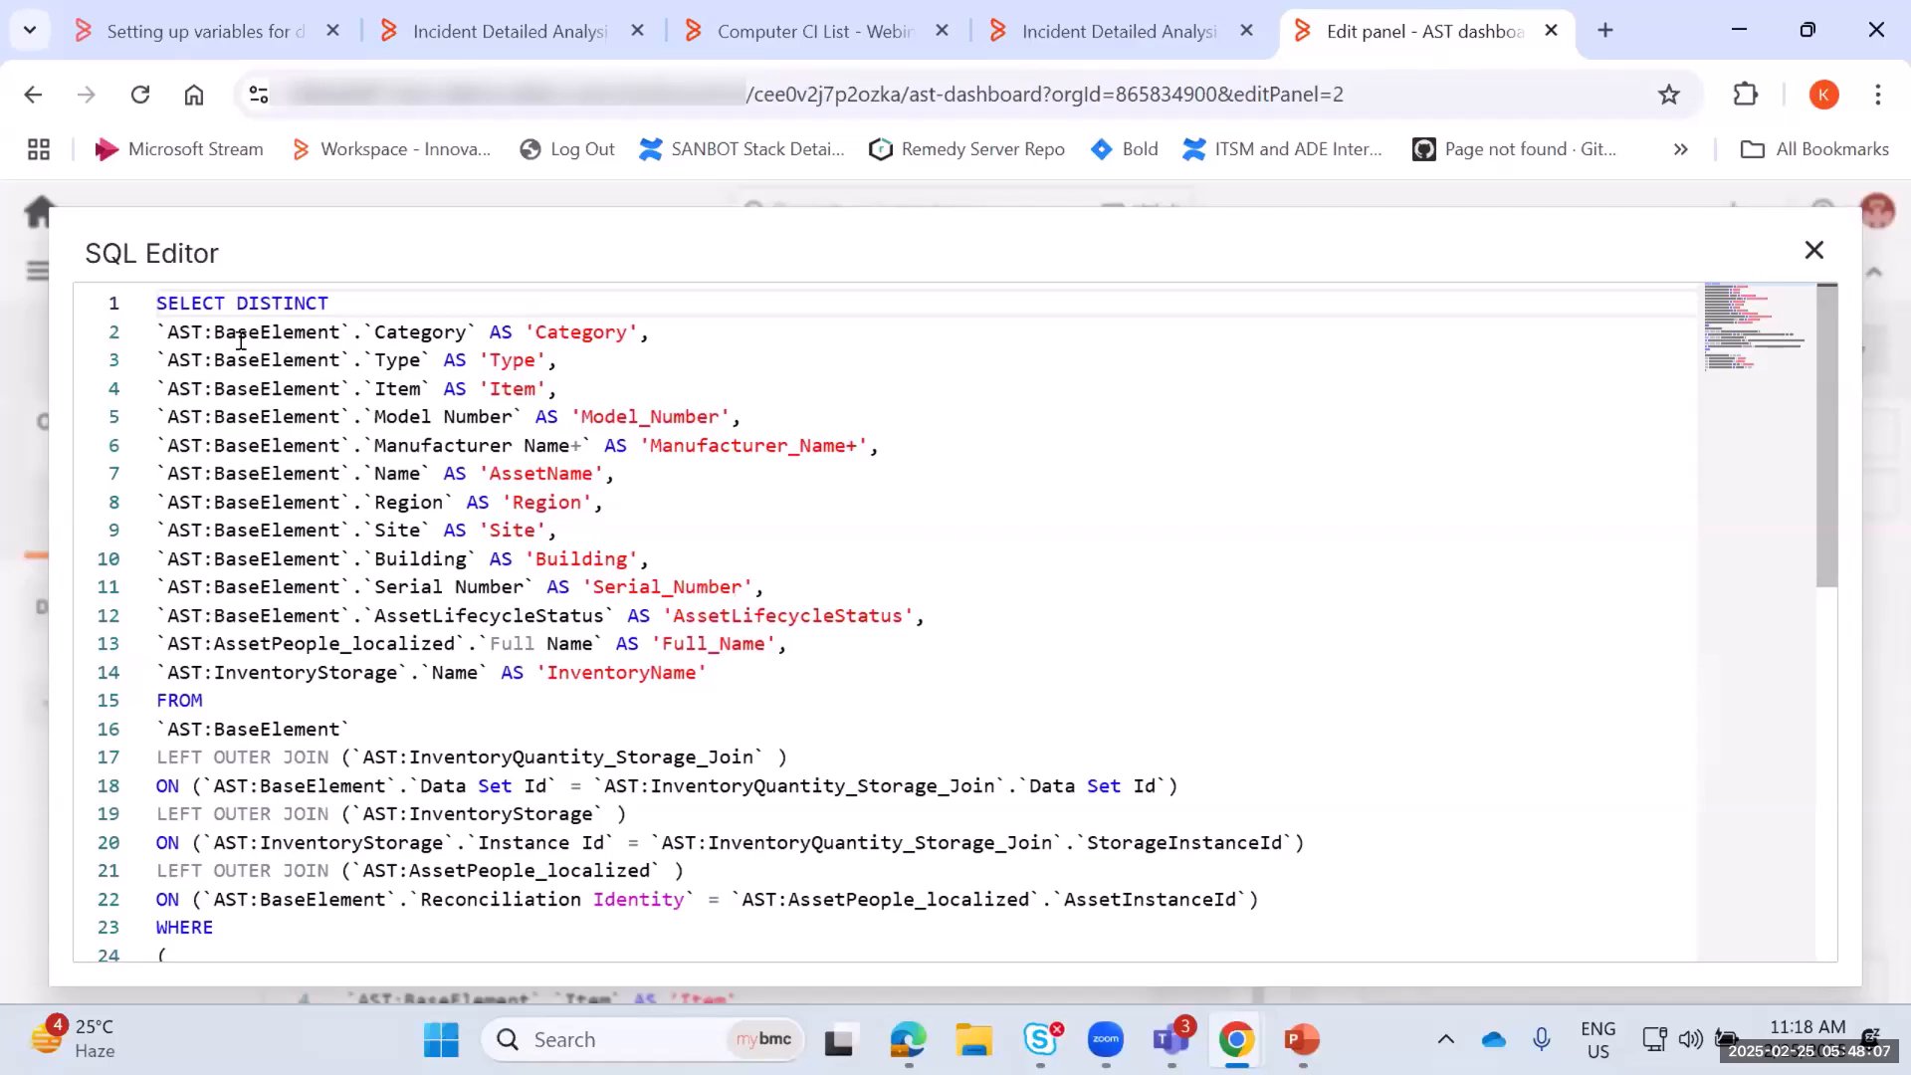
# Highlight InventoryStorage in the selected fields and the lines joining AST:BaseElement to AST:InventoryQuantity_Storage_Join and AST:InventoryStorage
pyautogui.doubleClick(280, 672)
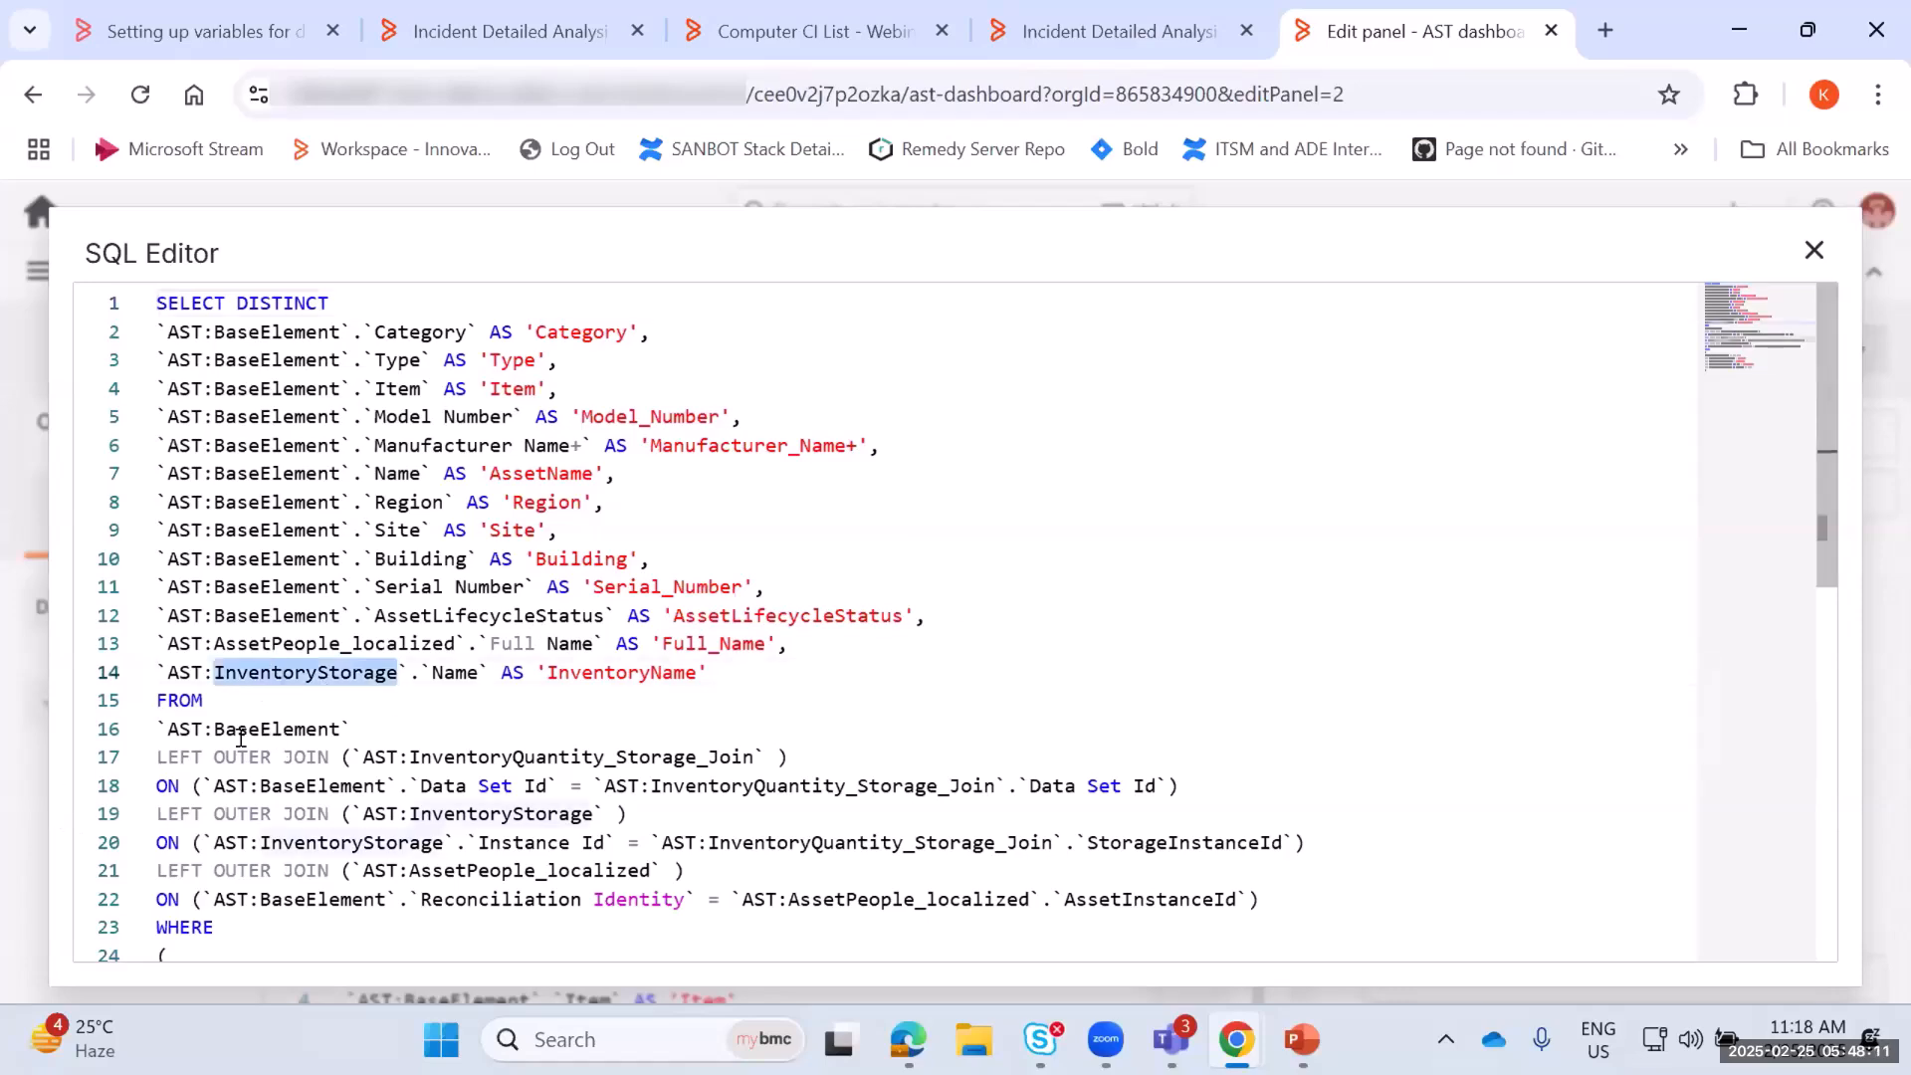
pyautogui.scroll(-4, 791, 663)
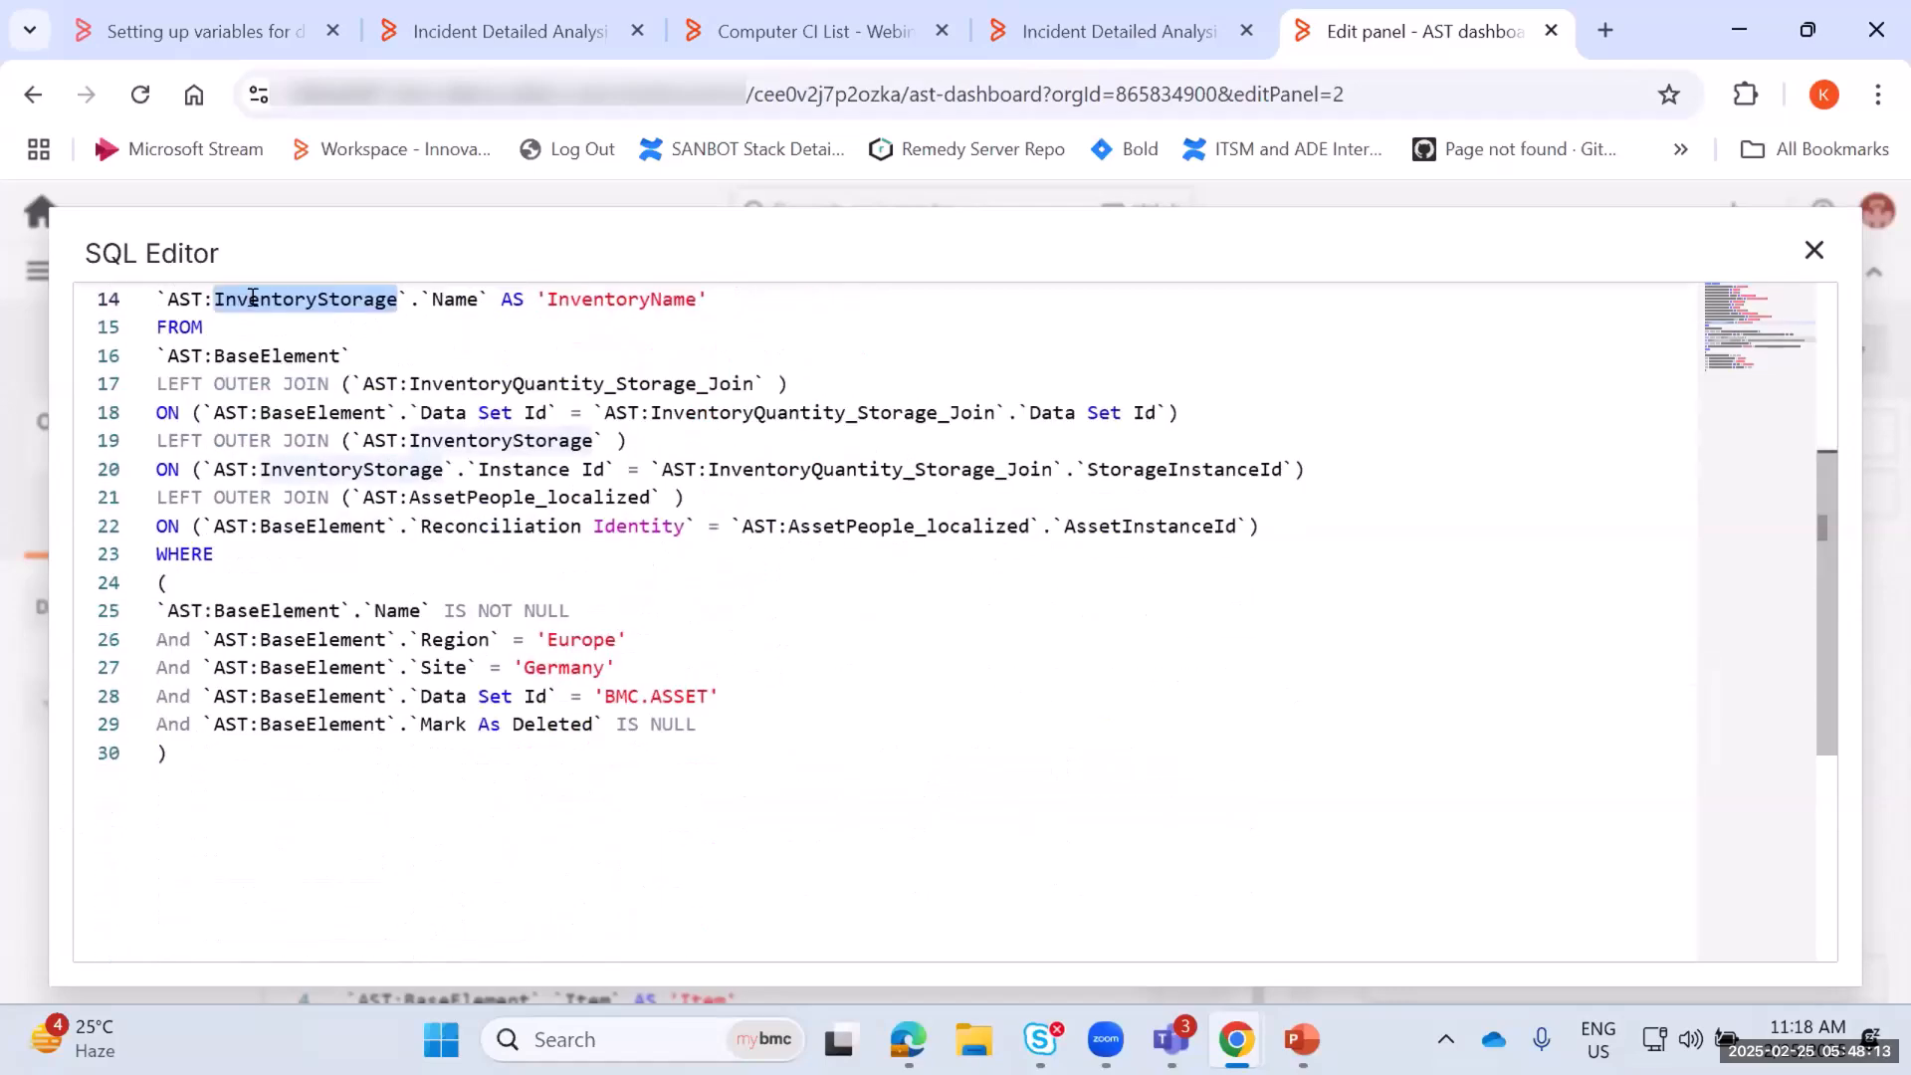
pyautogui.scroll(1, 249, 299)
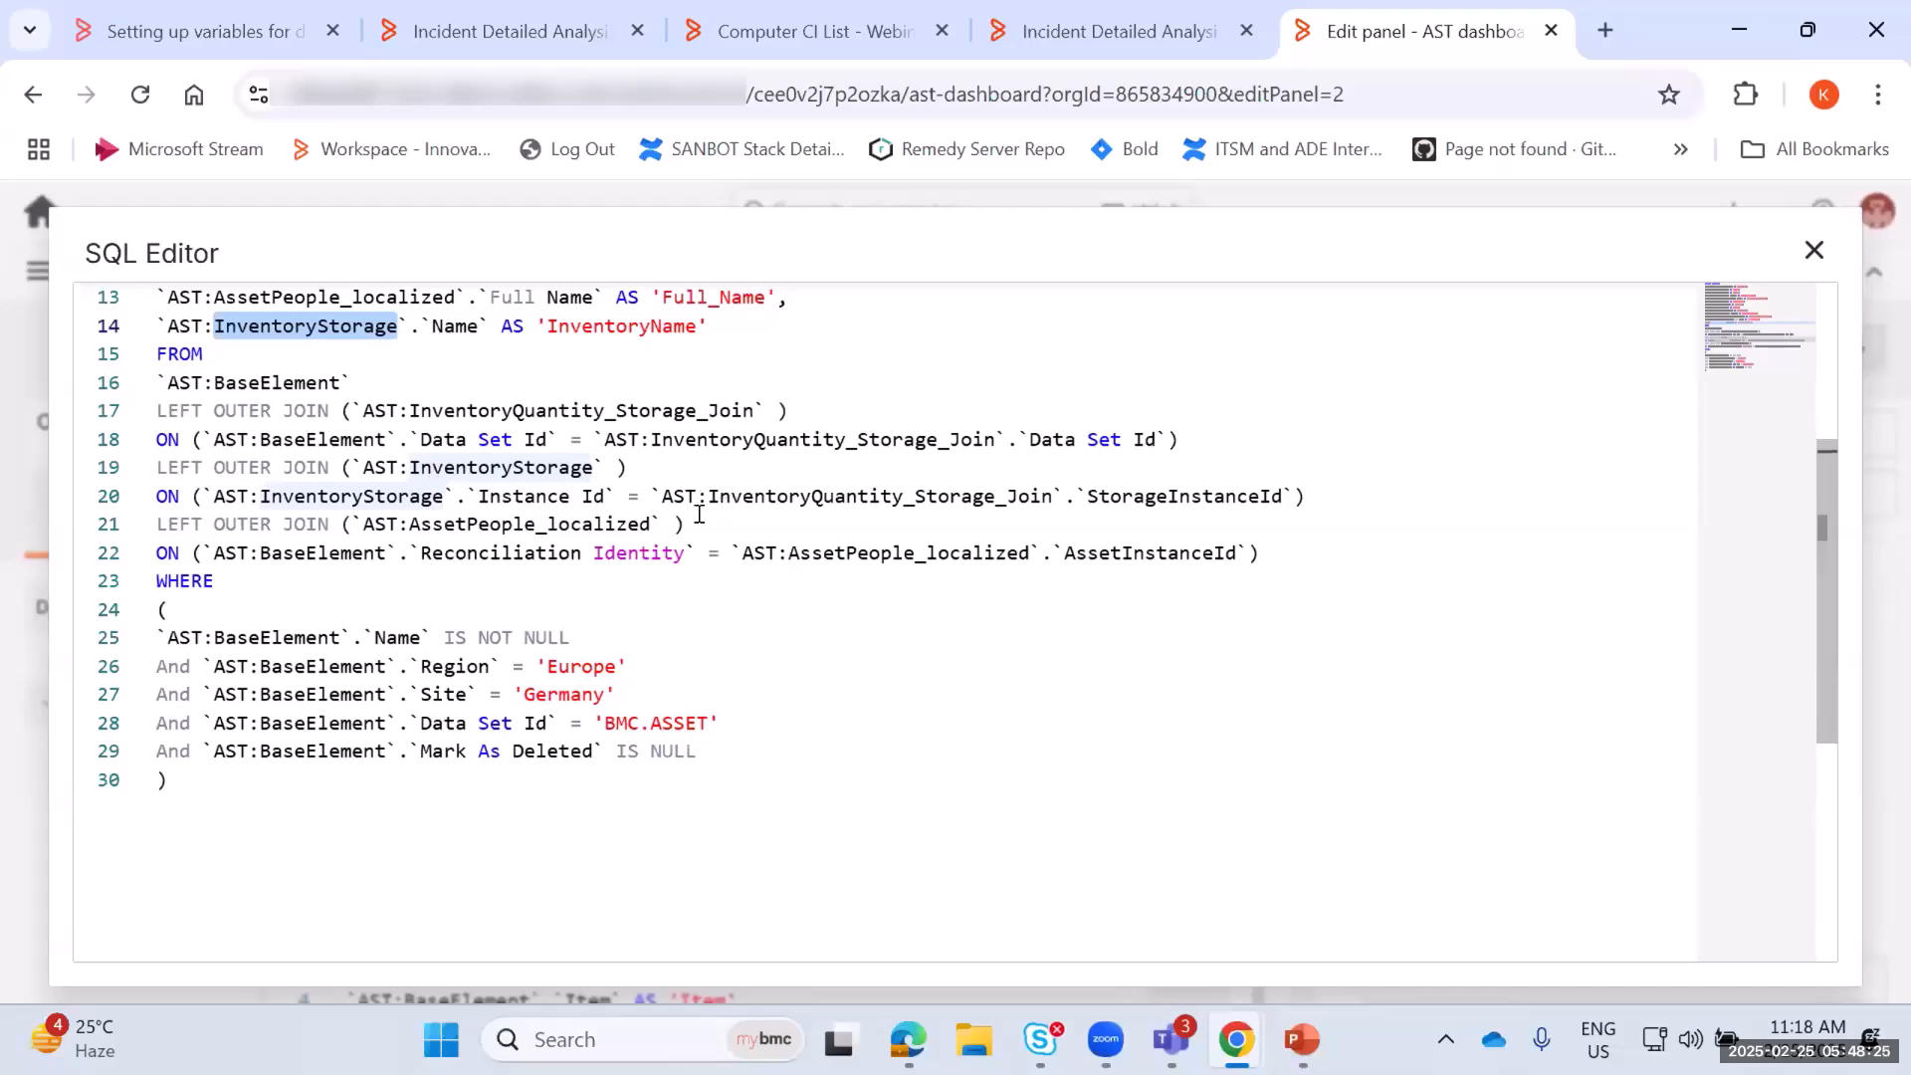
pyautogui.moveTo(1253, 487); pyautogui.dragTo(158, 378)
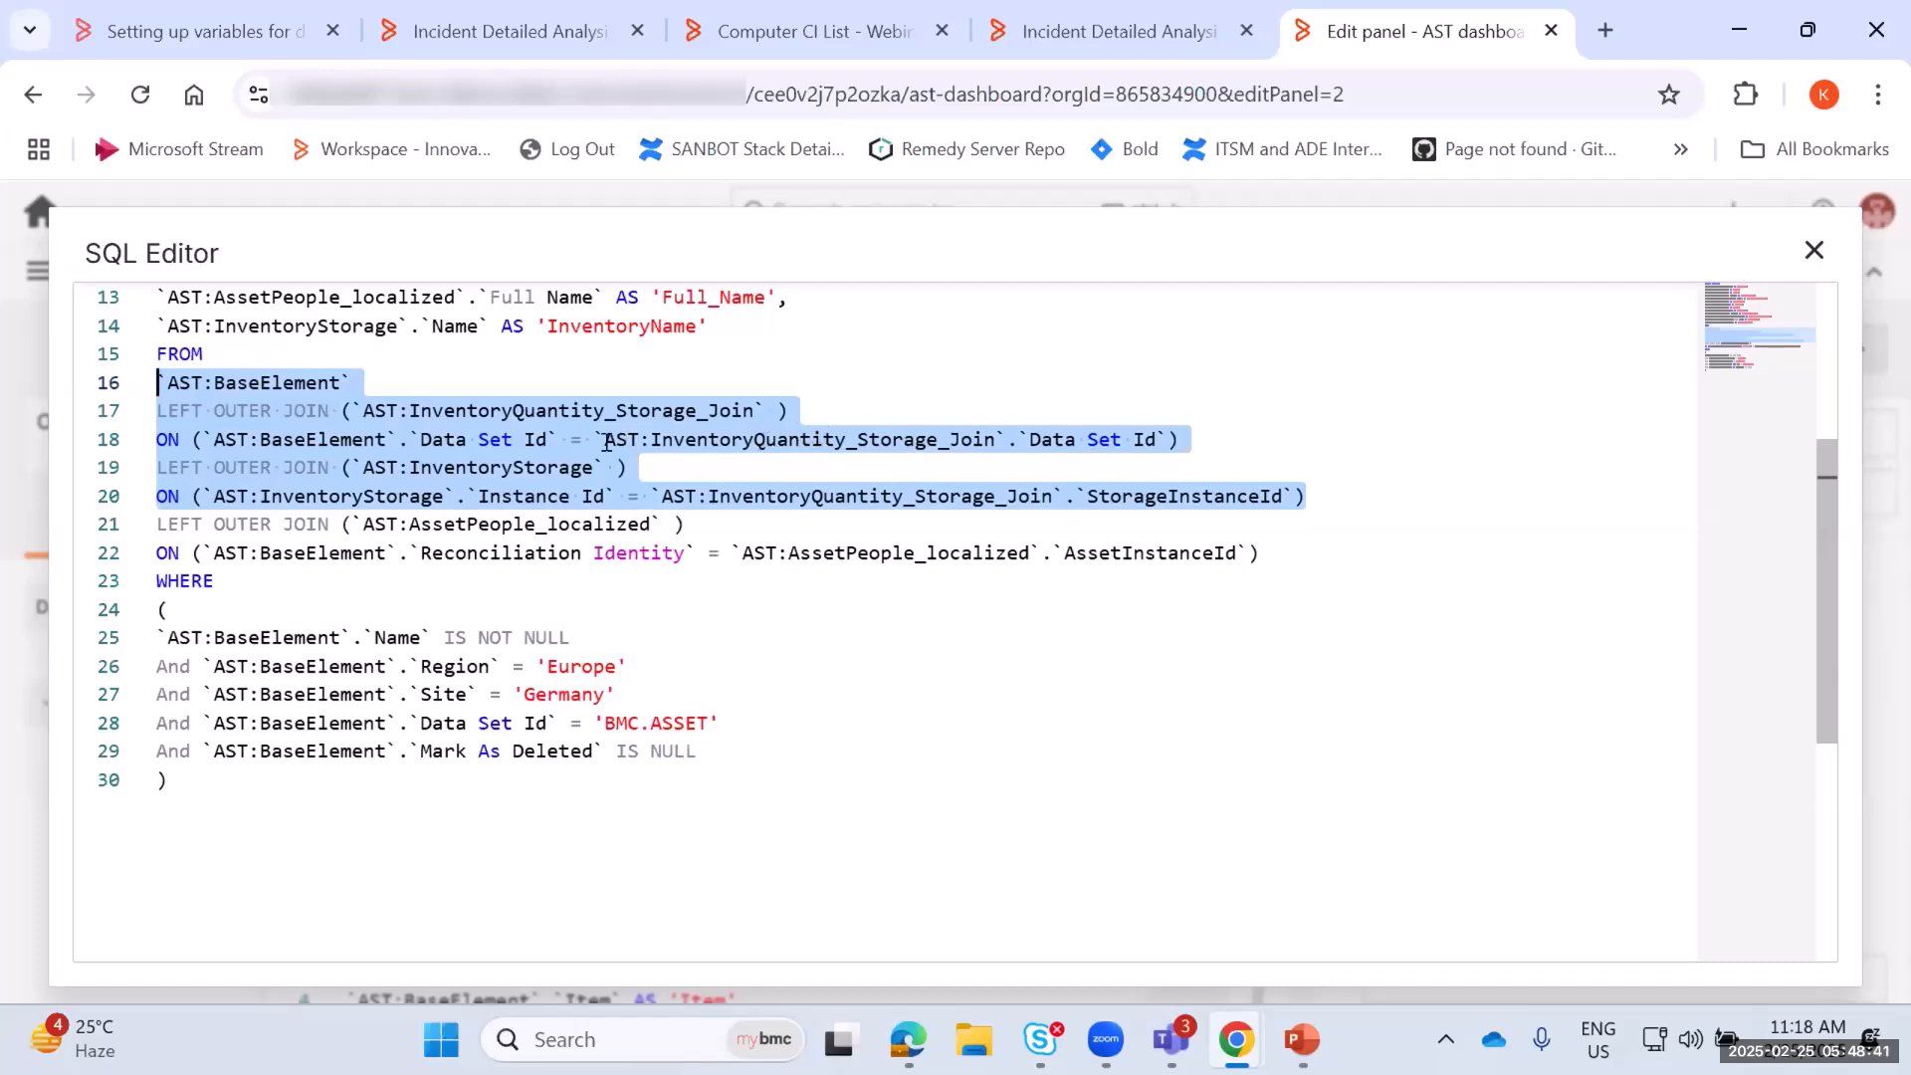
# Trace how the InventoryName field is obtained by highlighting InventoryStorage, InventoryName and the InventoryQuantity_Storage_Join references in the original query
pyautogui.doubleClick(491, 463)
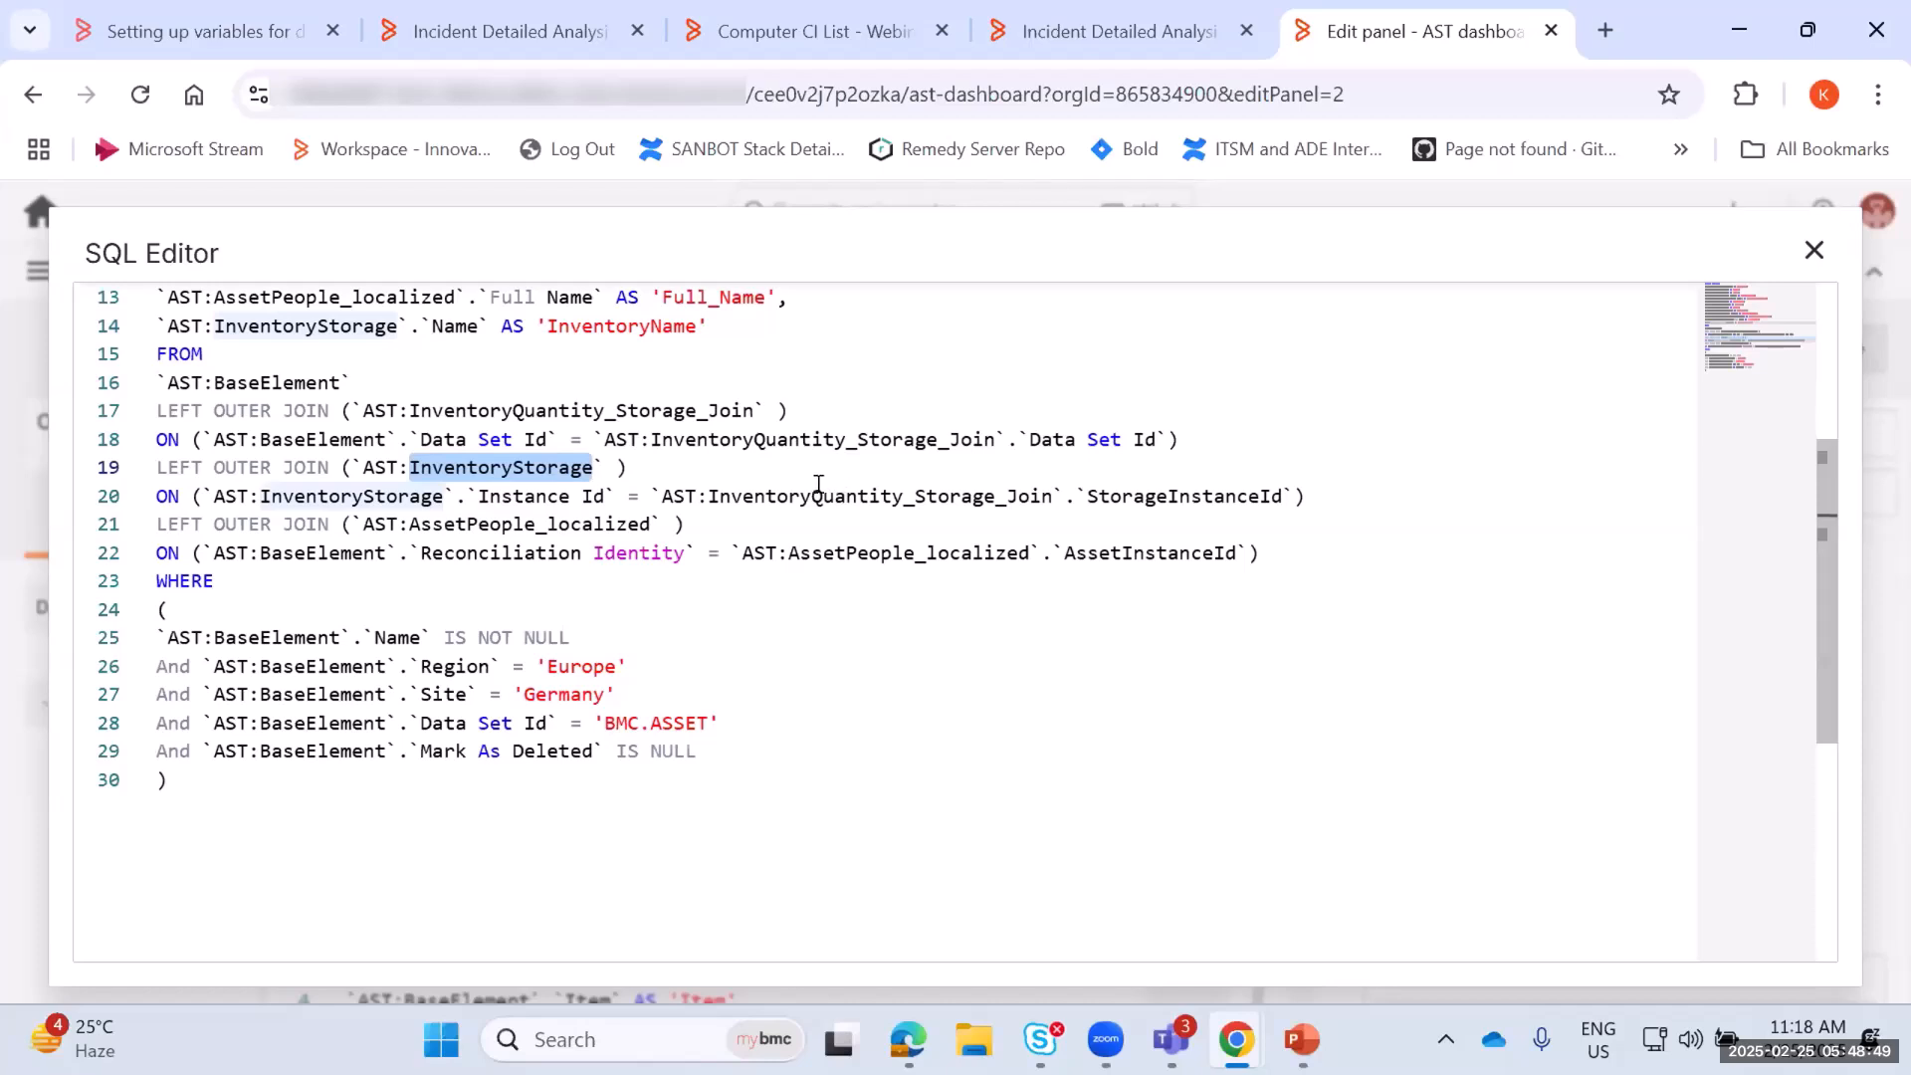
pyautogui.doubleClick(930, 494)
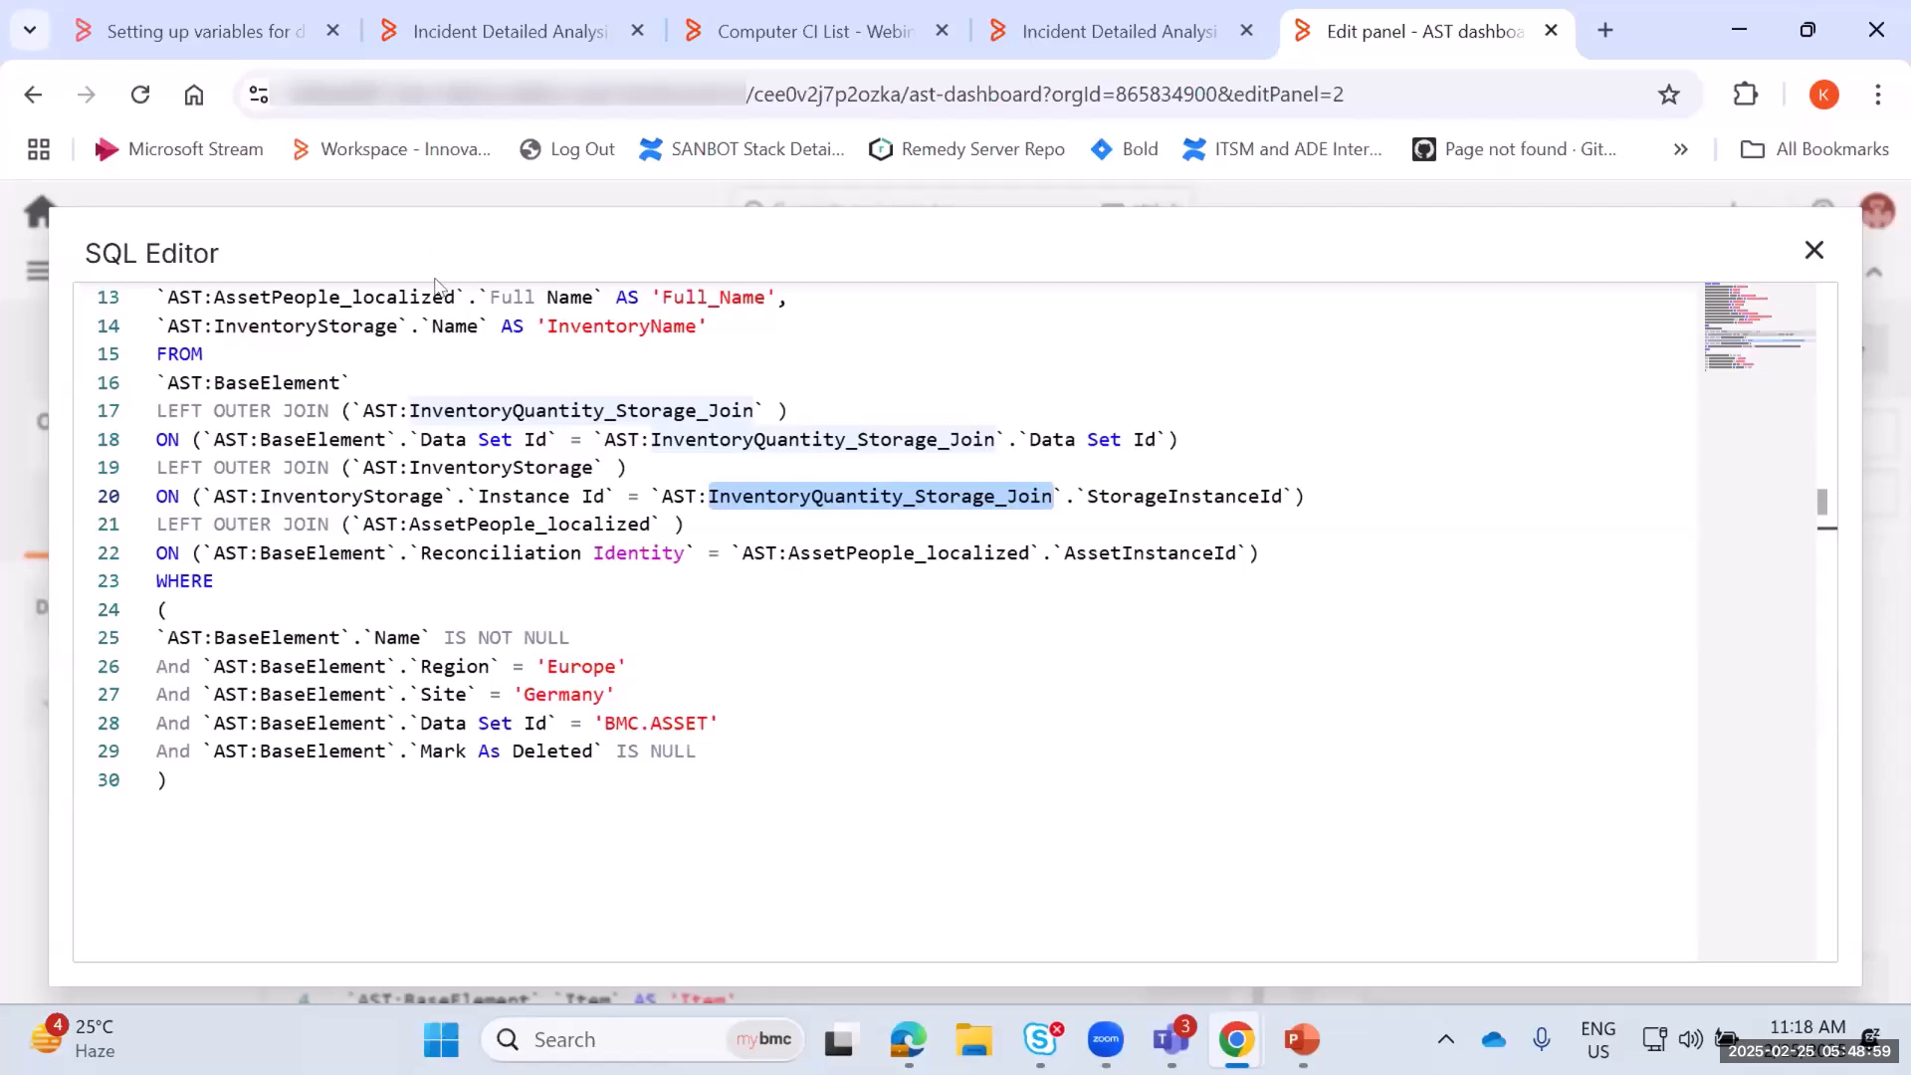
pyautogui.doubleClick(641, 328)
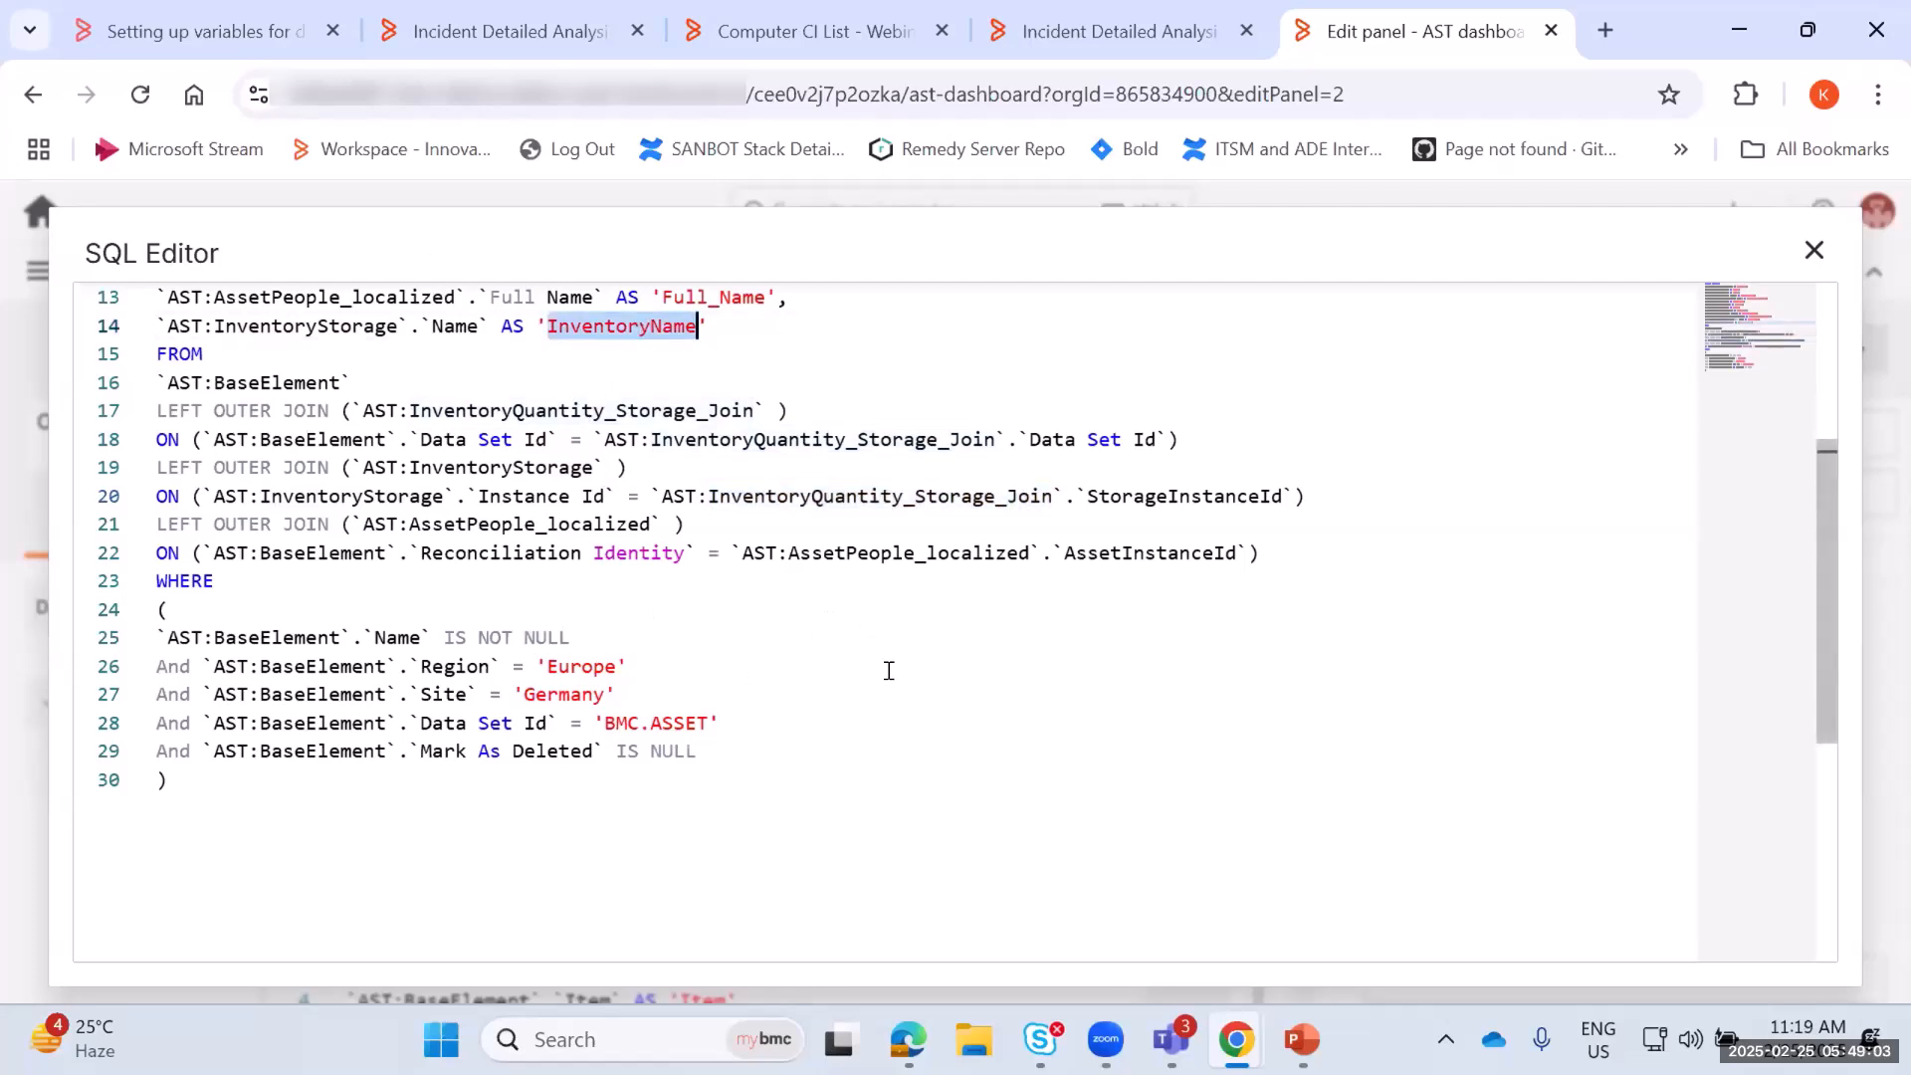
pyautogui.doubleClick(514, 408)
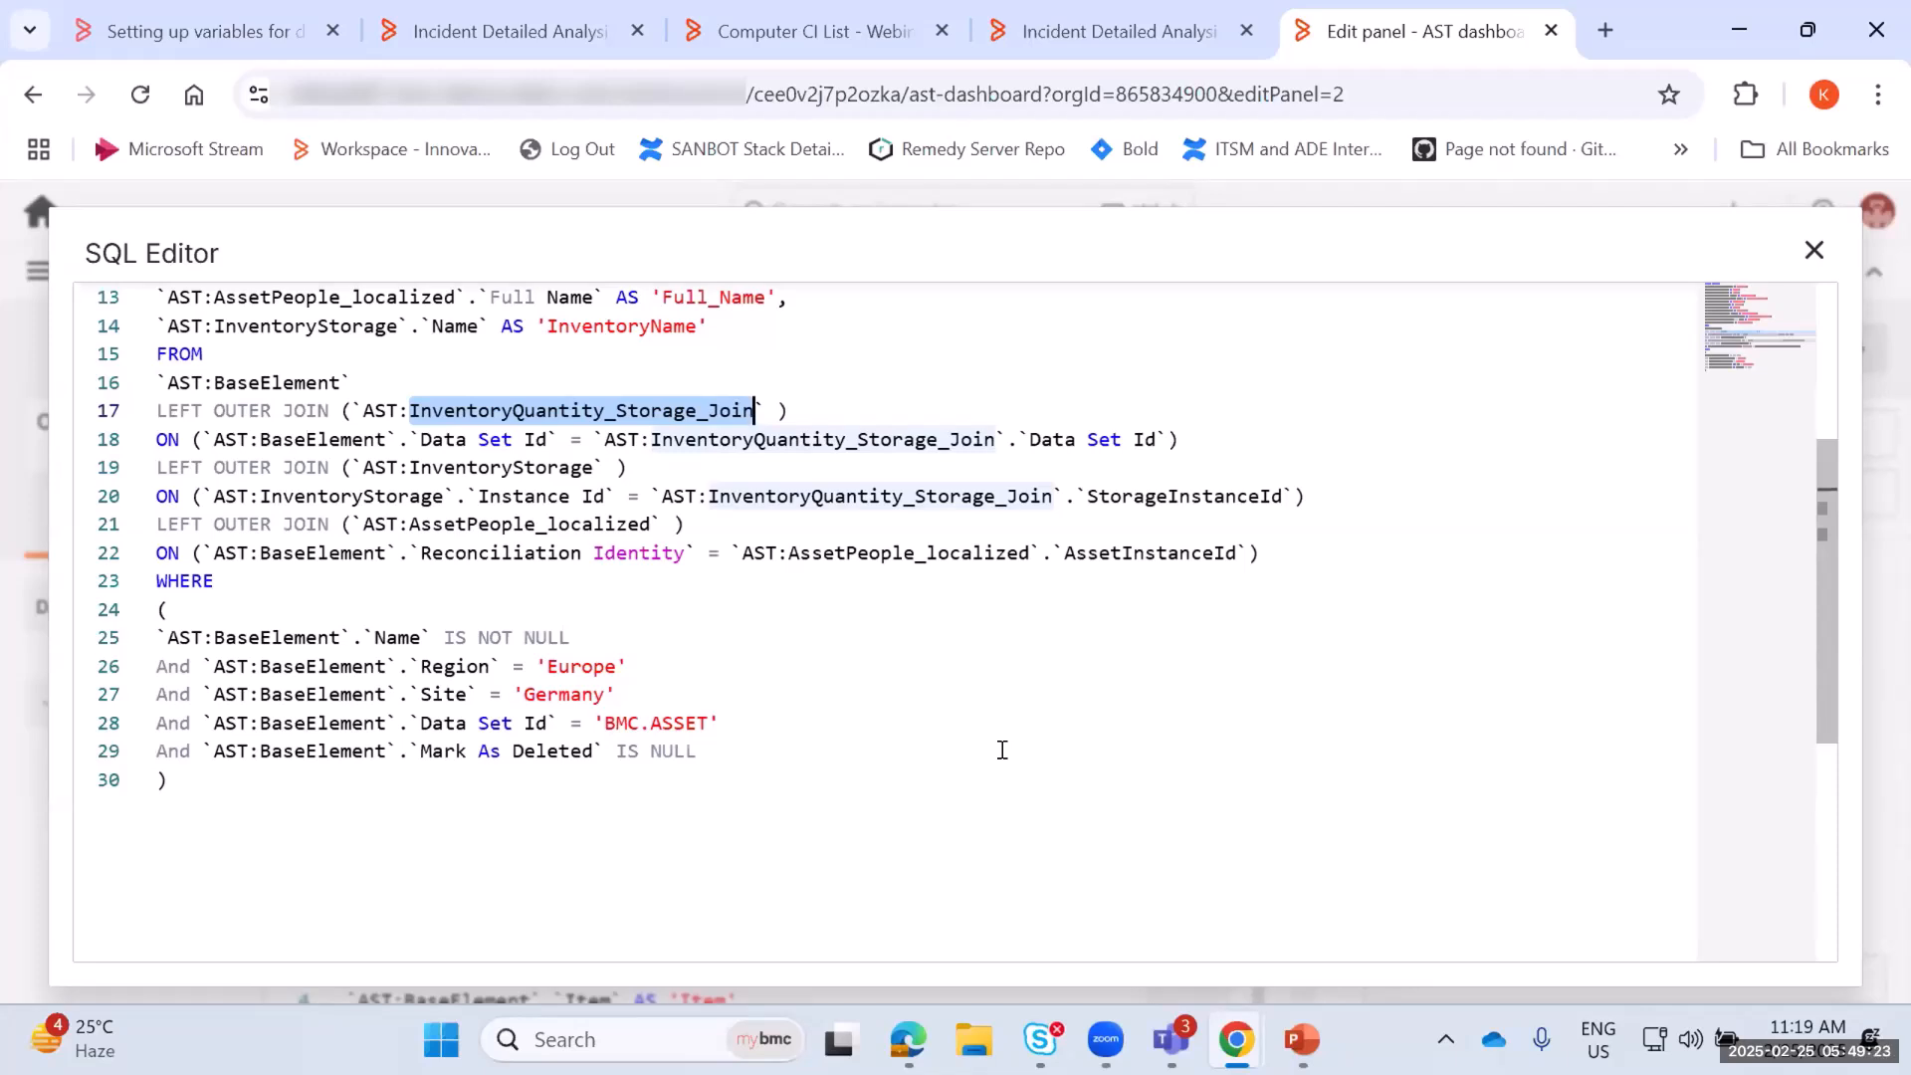
# Discard the Original panel's edits and open the Fixed panel's query in the SQL Editor at its join section
pyautogui.click(1814, 251)
pyautogui.click(1612, 268)
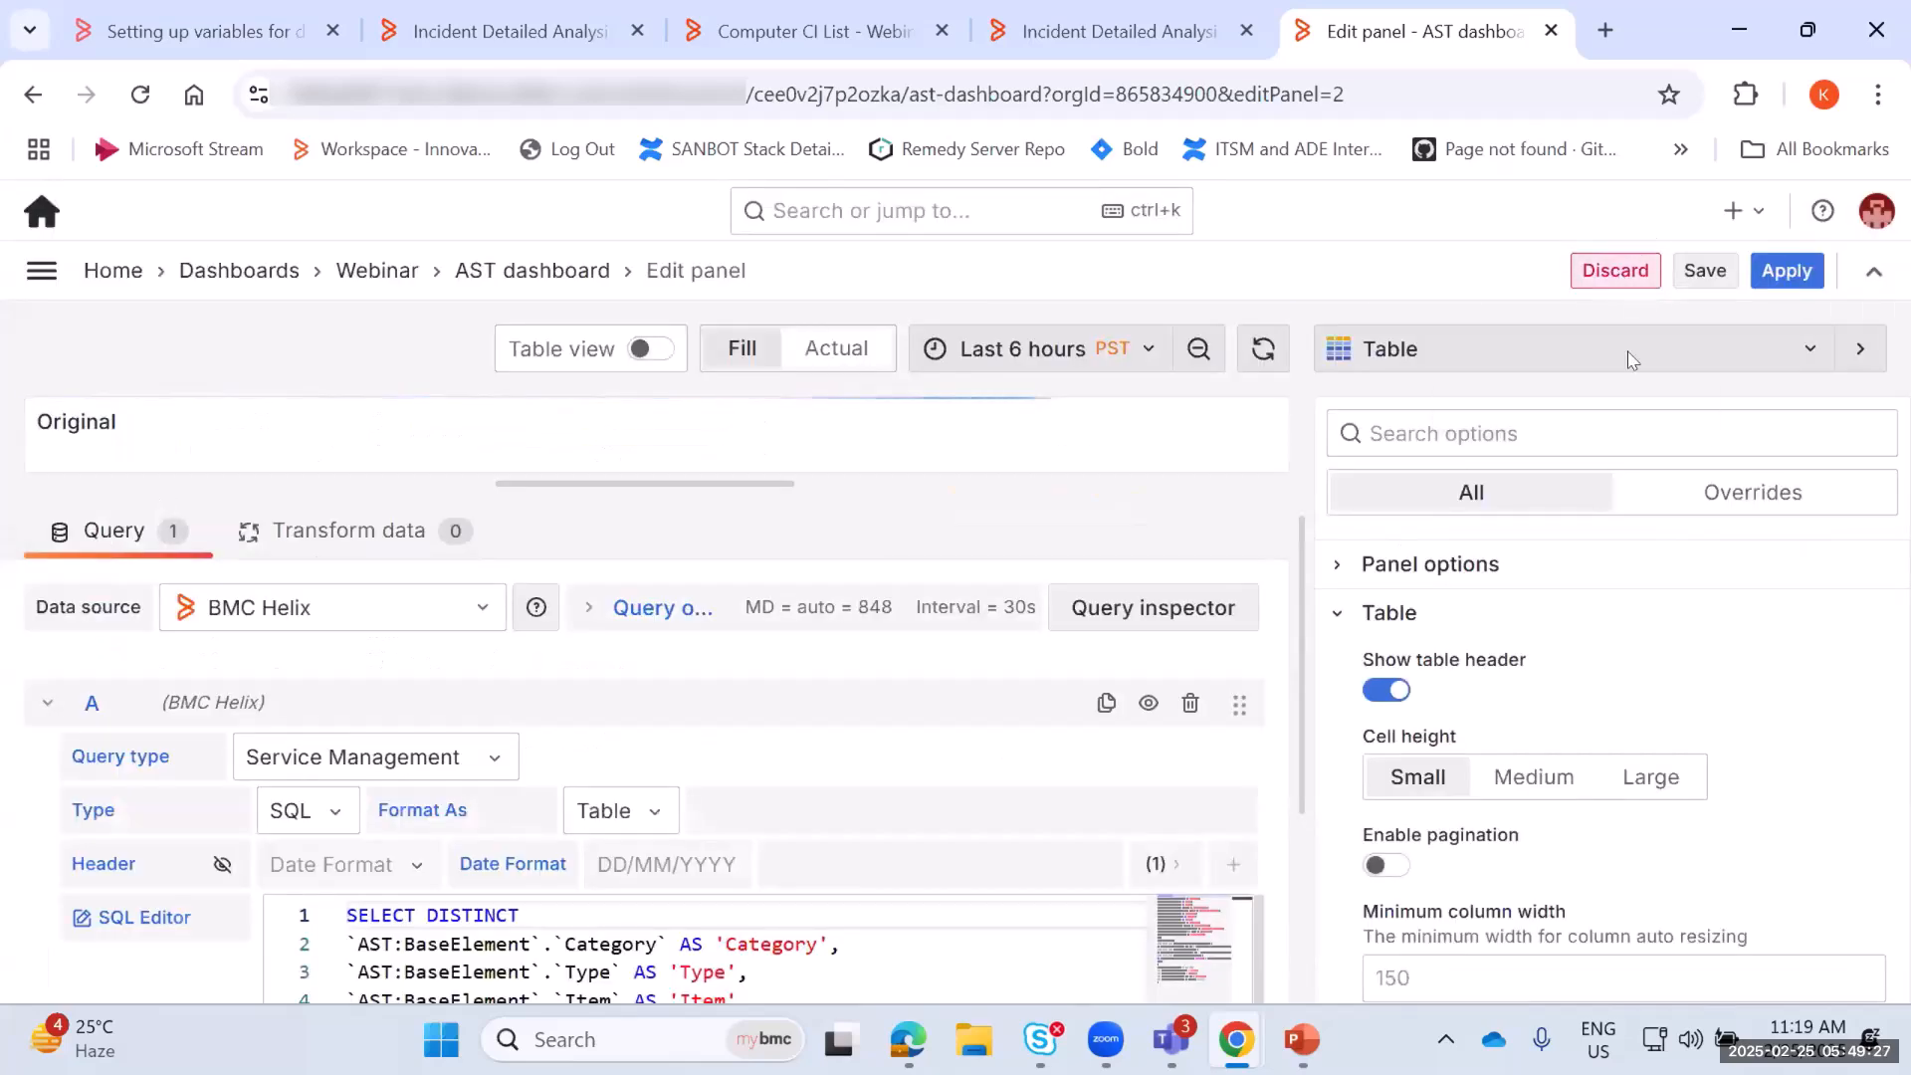
pyautogui.click(1876, 350)
pyautogui.click(1660, 461)
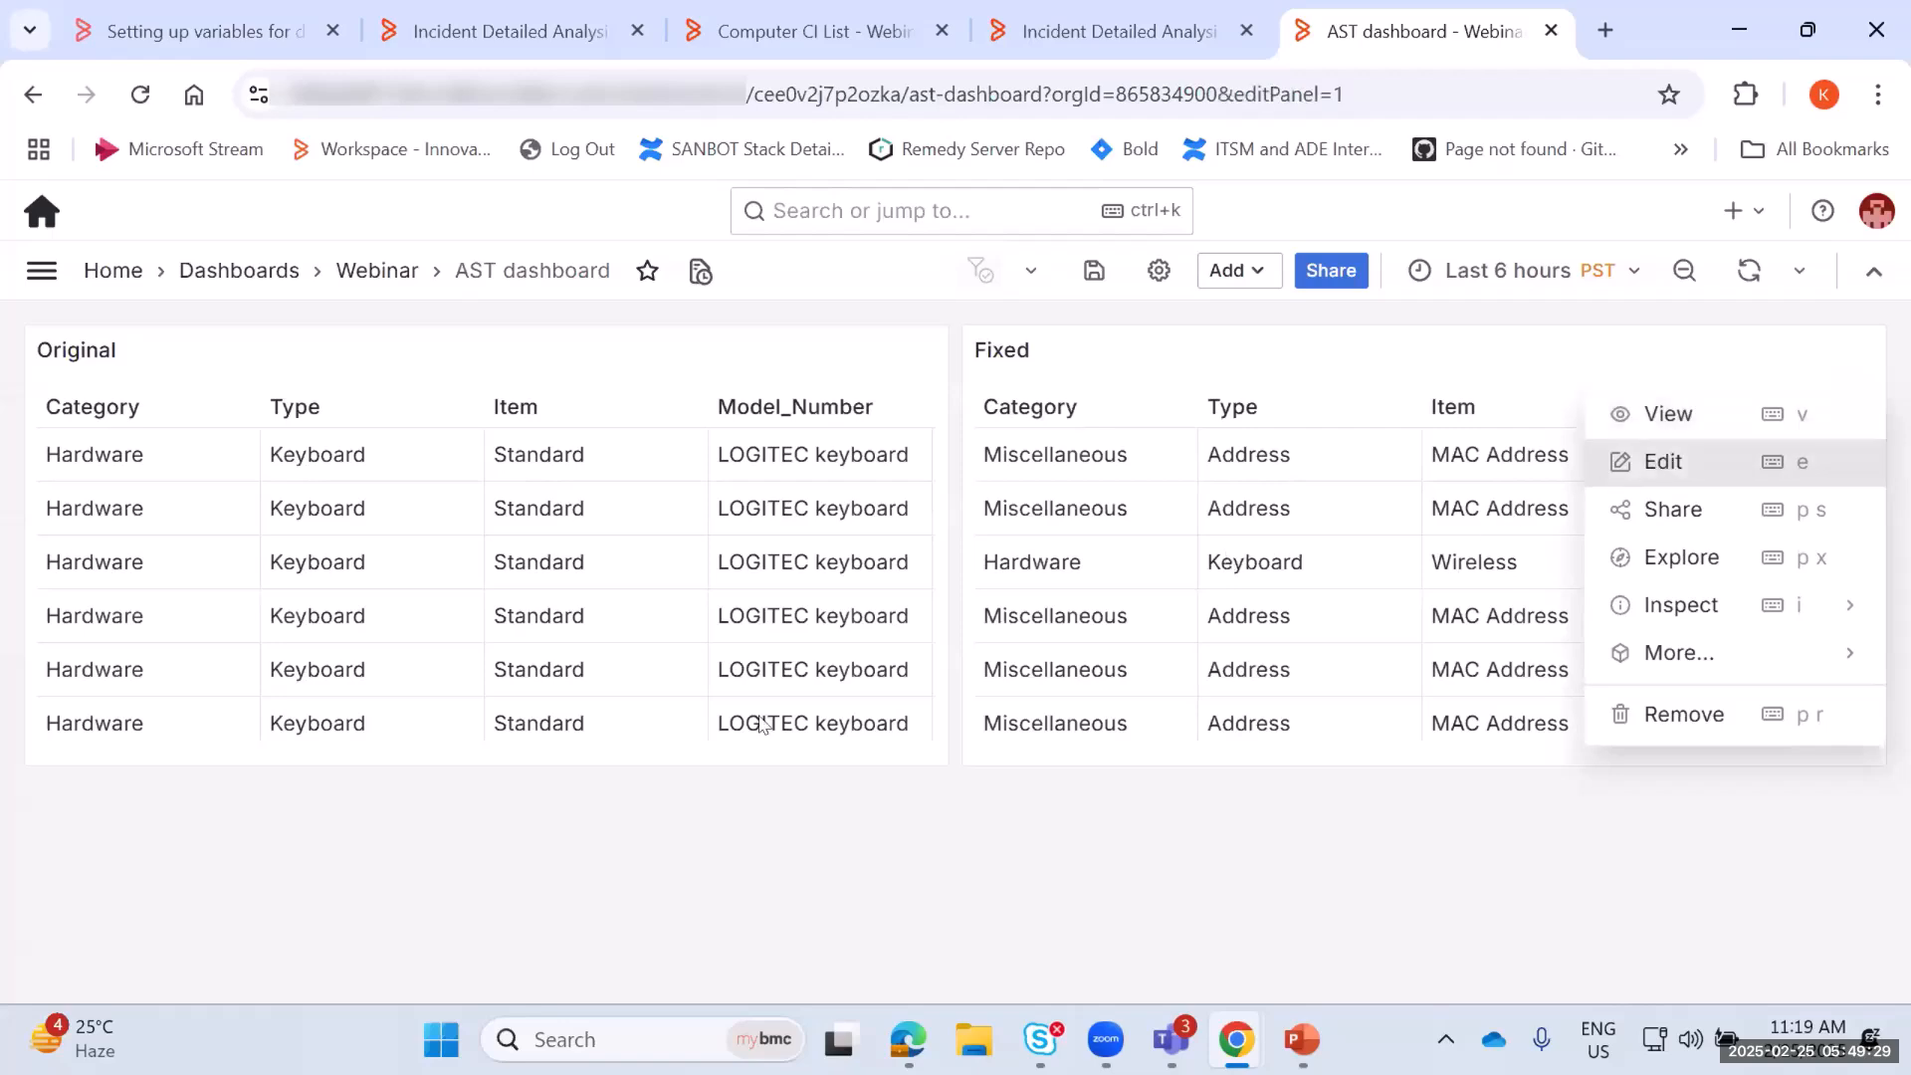
pyautogui.moveTo(797, 701); pyautogui.dragTo(528, 537)
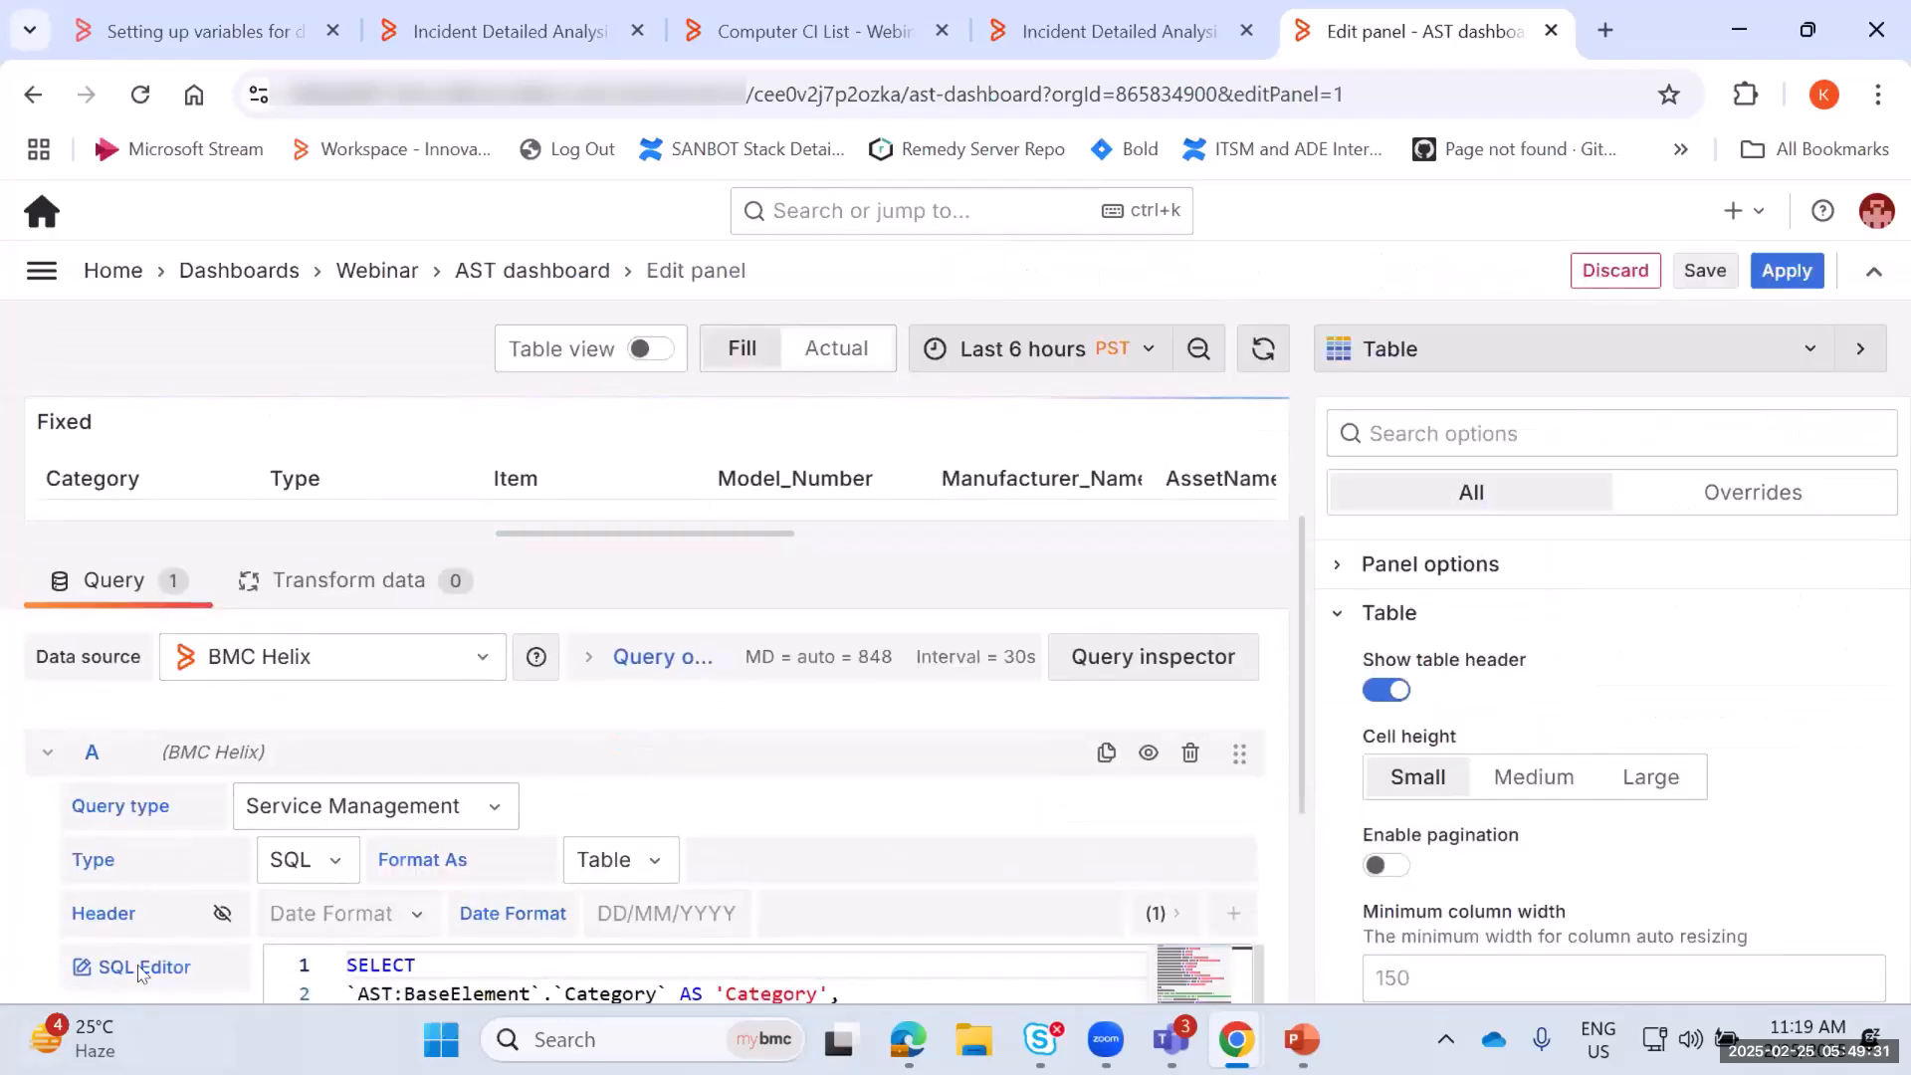
pyautogui.click(81, 967)
pyautogui.scroll(-2, 985, 511)
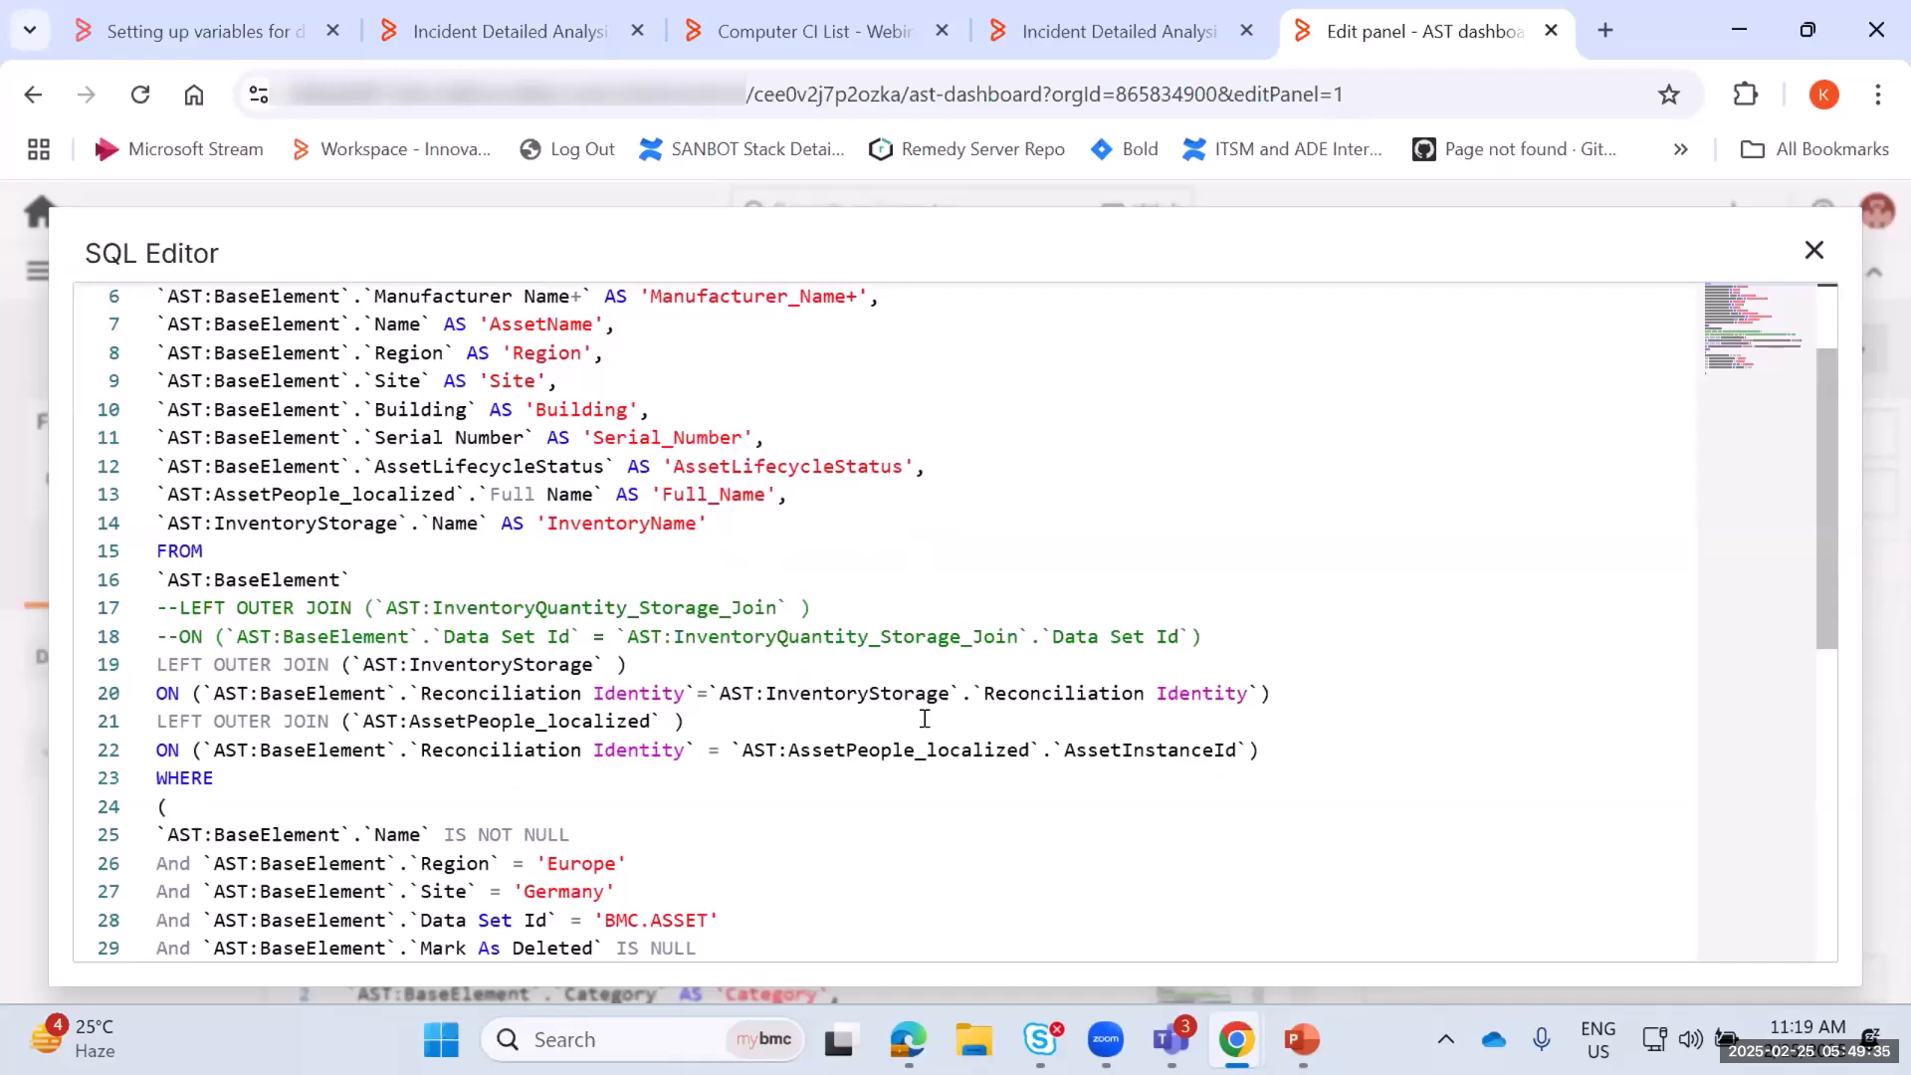
# Highlight the commented-out InventoryQuantity_Storage_Join lines, the InventoryStorage field, and the BaseElement and InventoryStorage forms joined directly in the fixed query
pyautogui.doubleClick(478, 607)
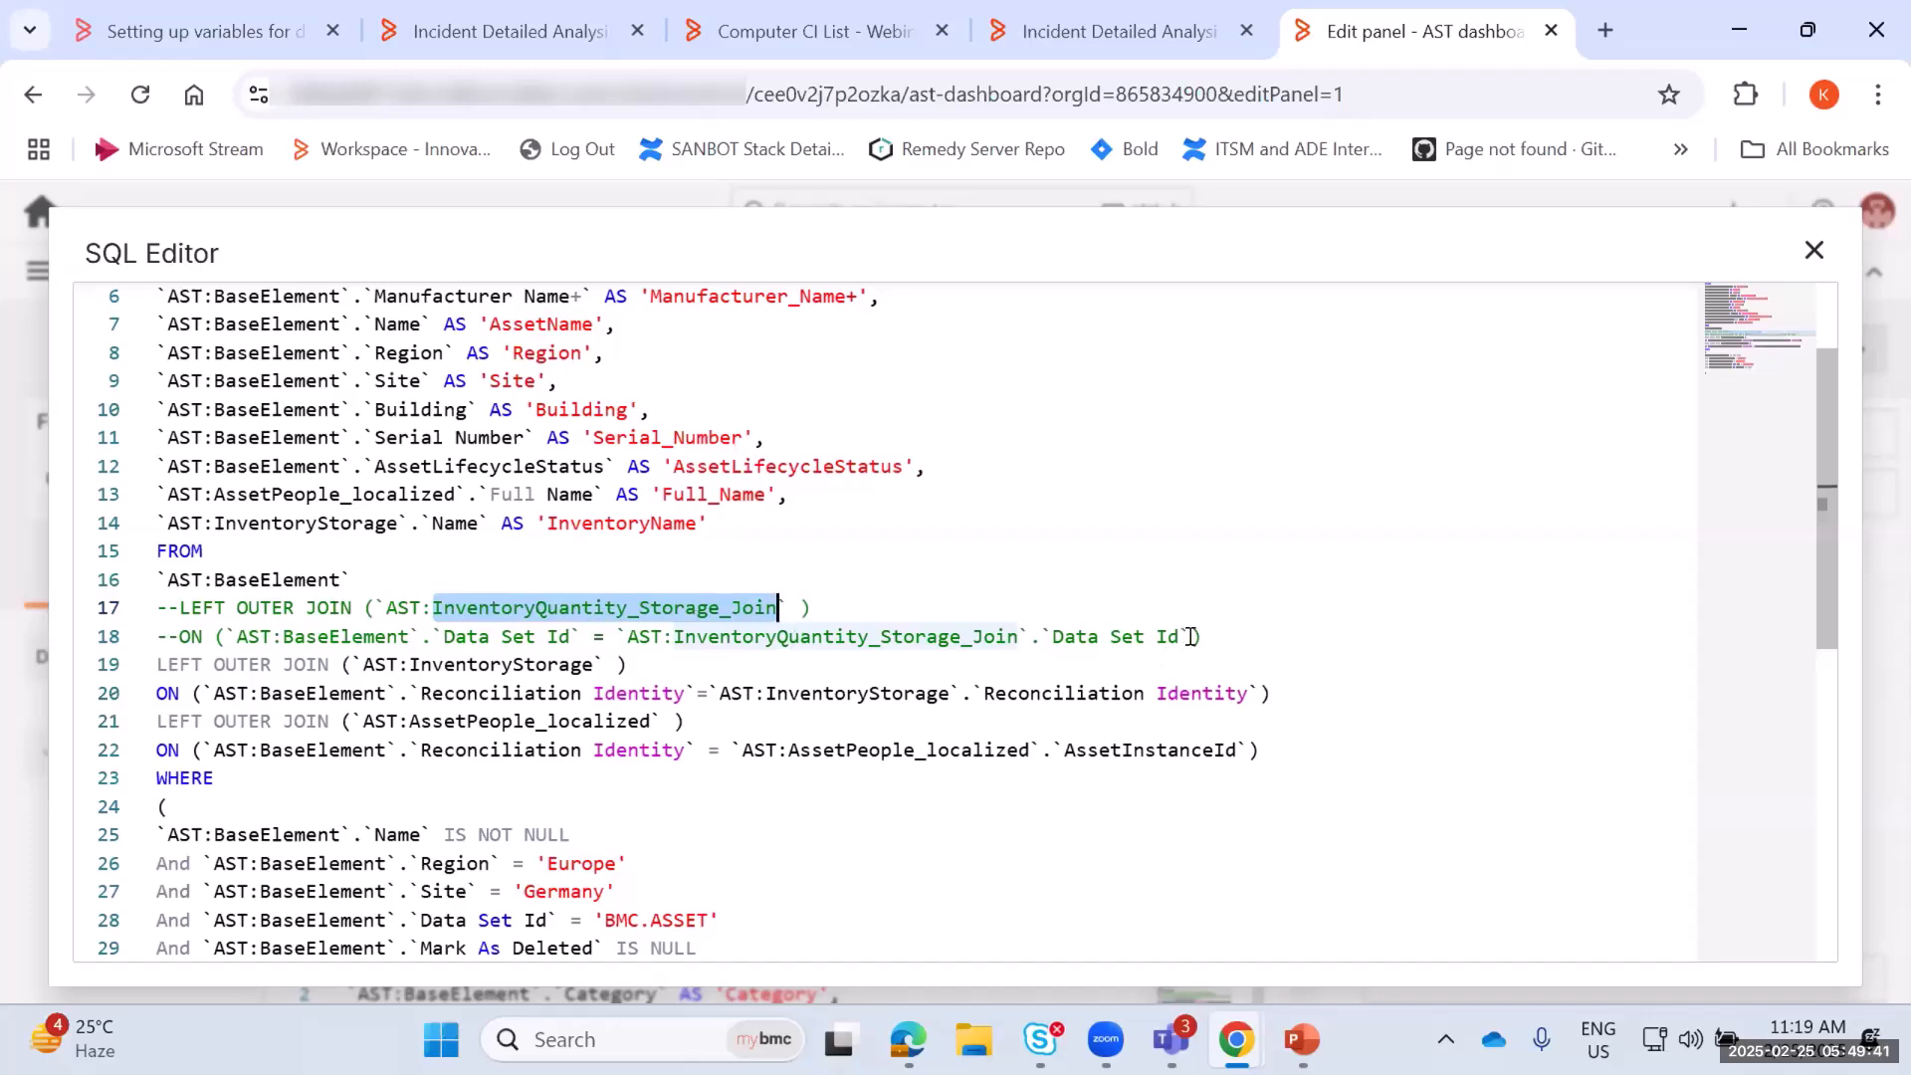
pyautogui.moveTo(1203, 636); pyautogui.dragTo(245, 617)
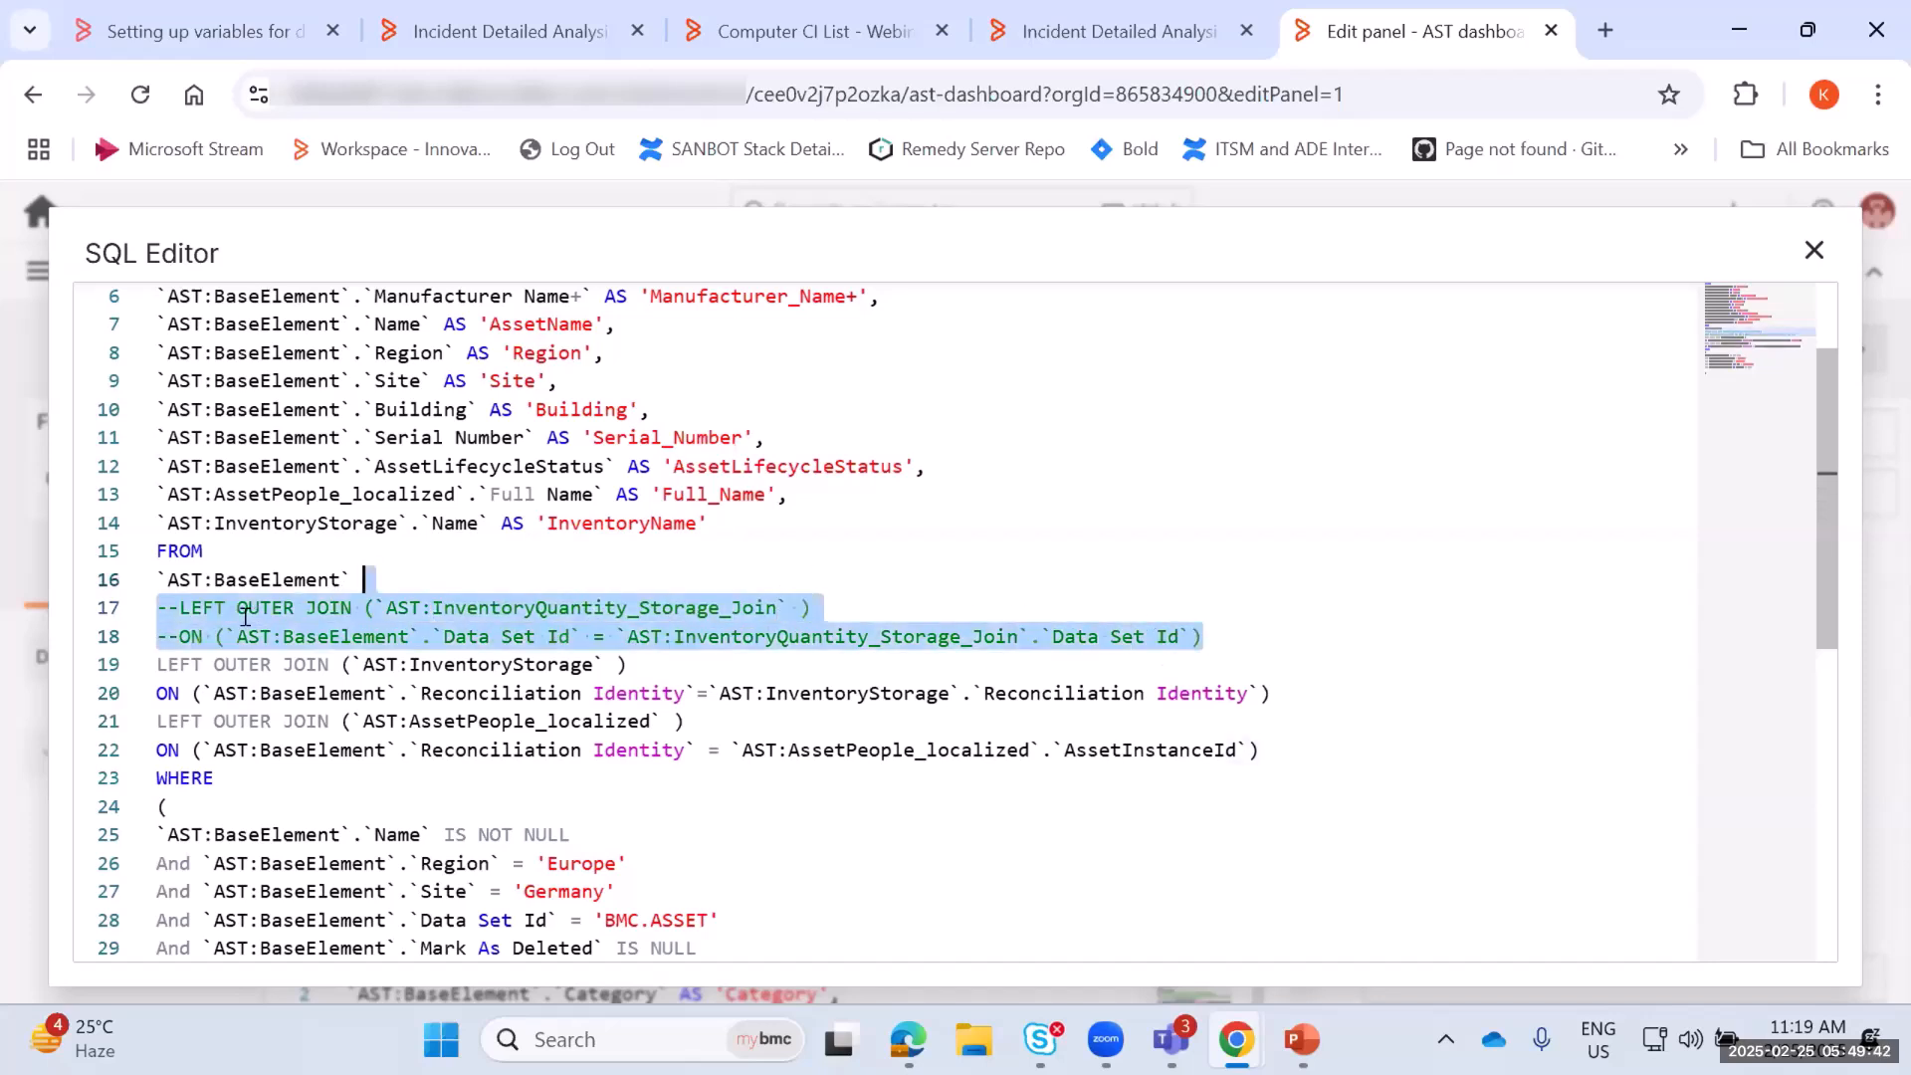
pyautogui.doubleClick(314, 520)
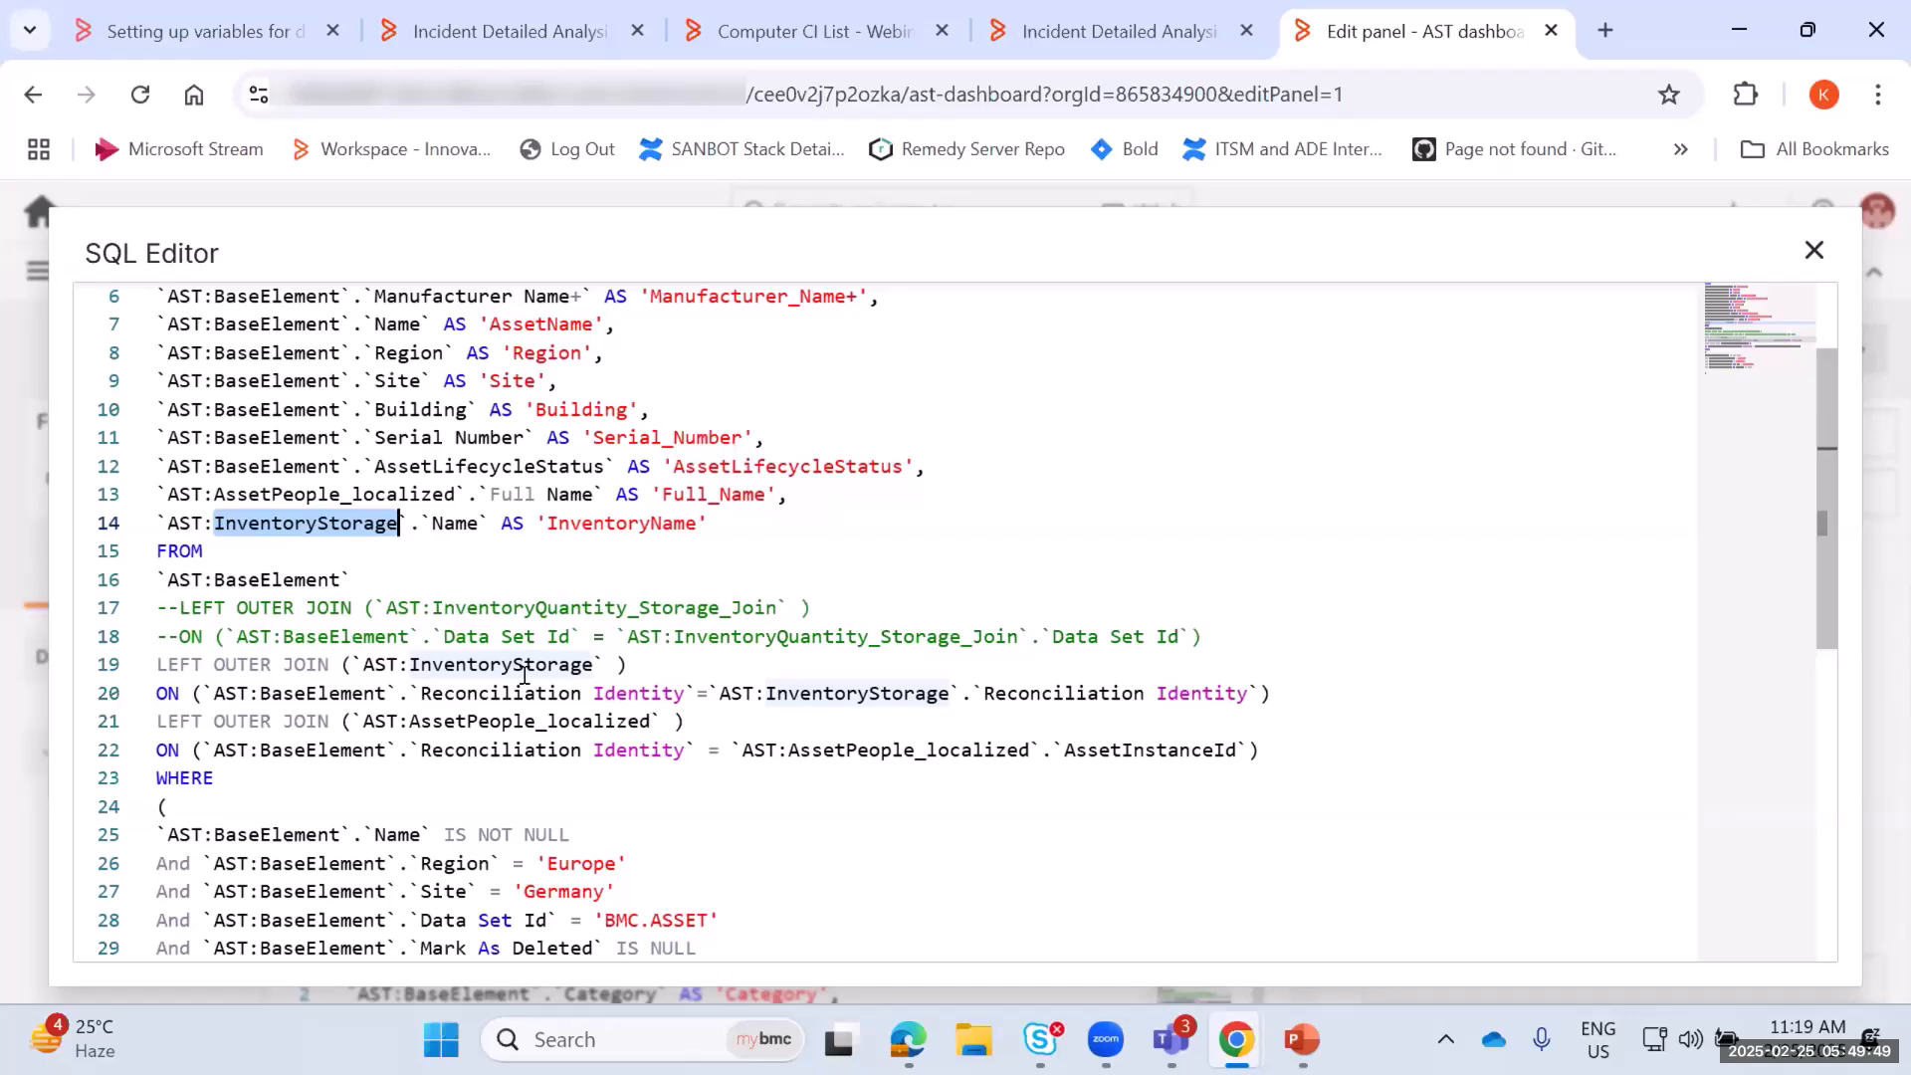
pyautogui.click(269, 578)
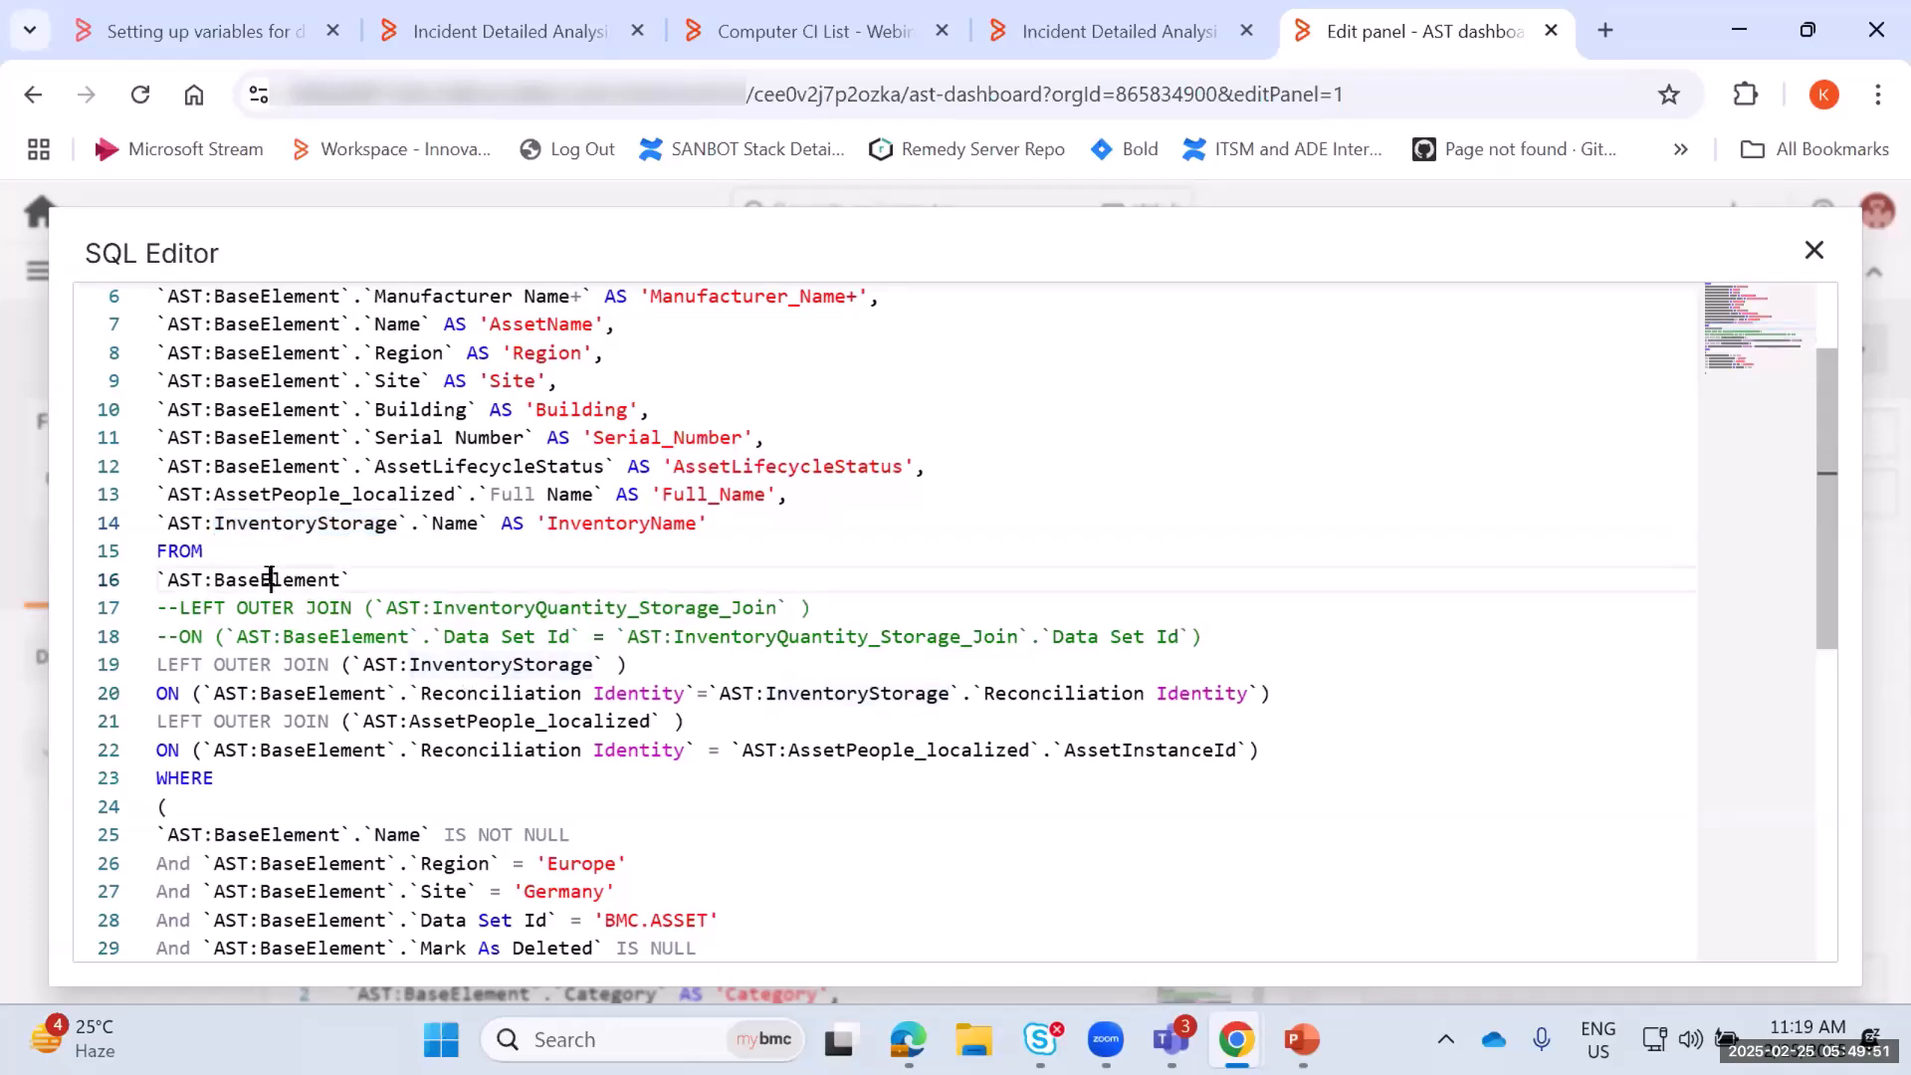
pyautogui.doubleClick(269, 578)
pyautogui.doubleClick(448, 664)
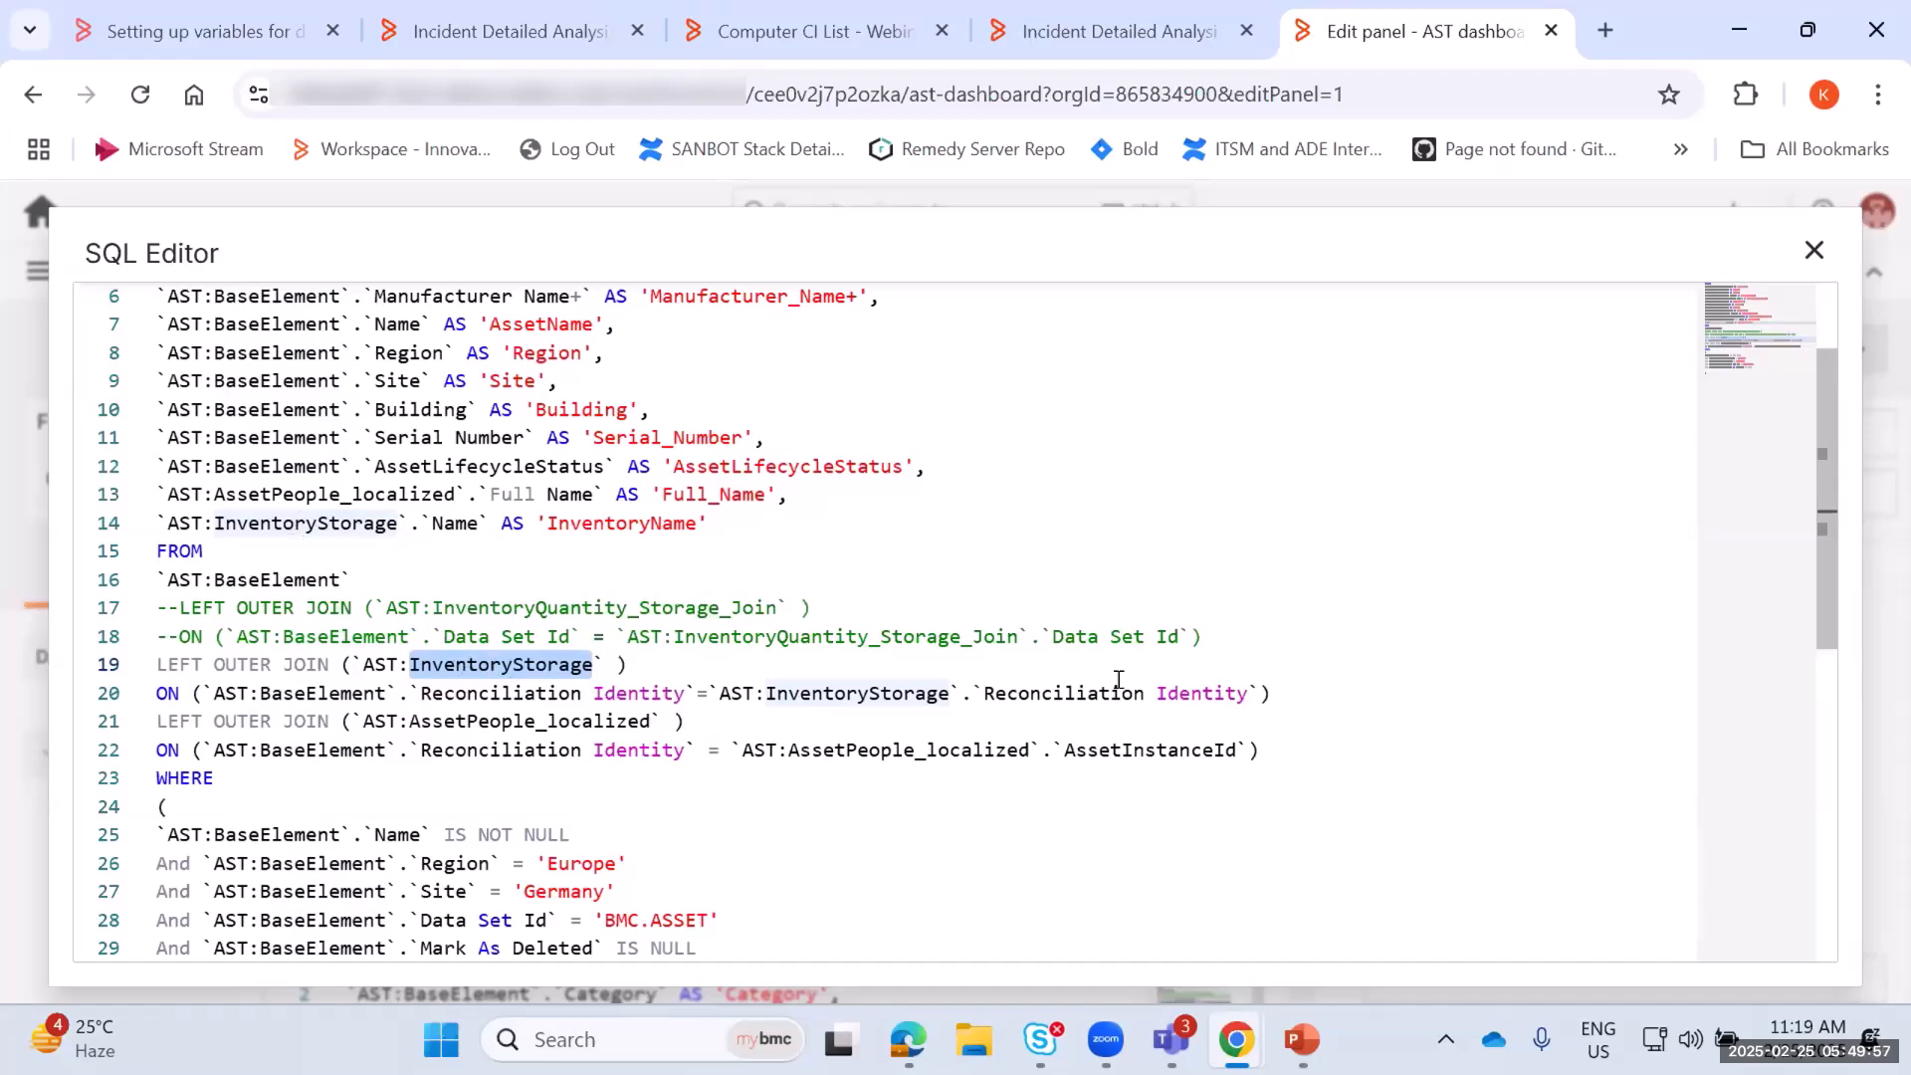
# Highlight both commented-out InventoryQuantity_Storage_Join lines in the fixed query, including the Data Set Id condition, and close the SQL Editor
pyautogui.moveTo(1208, 636); pyautogui.dragTo(111, 609)
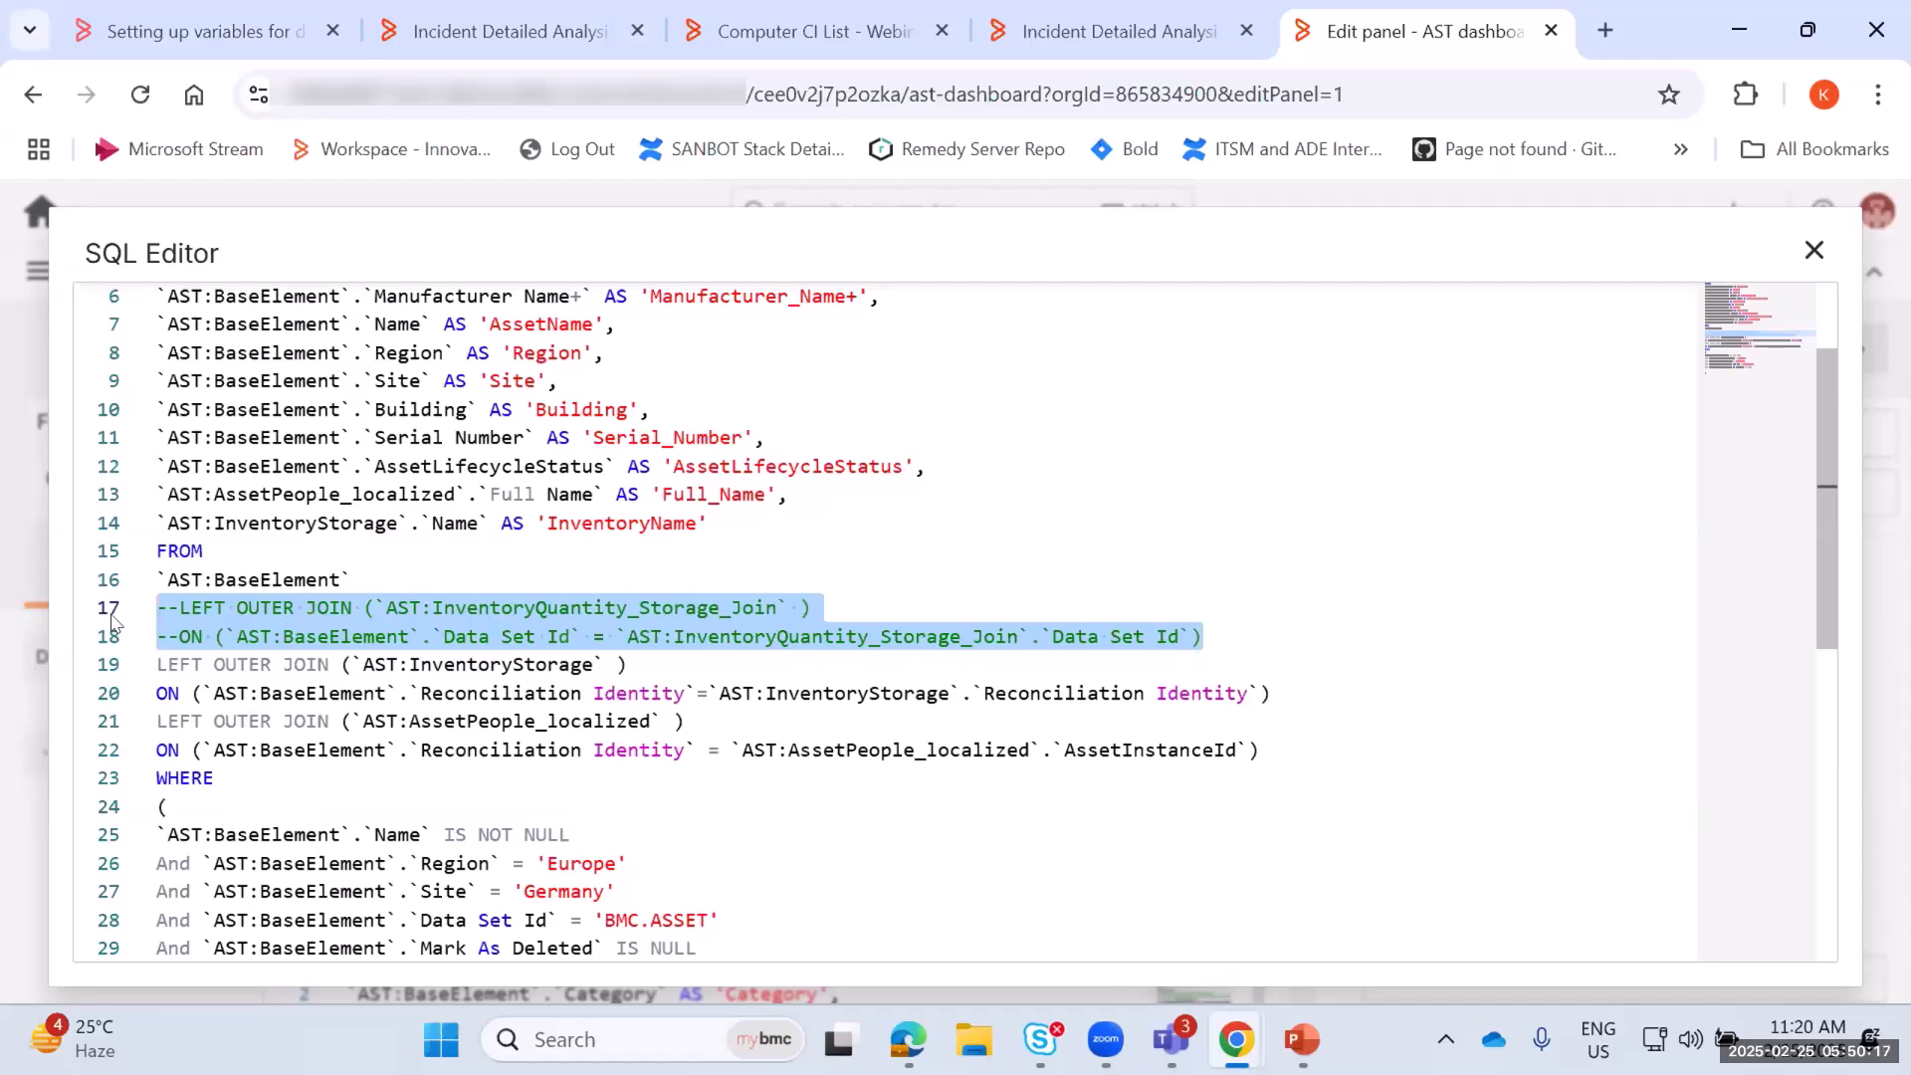
pyautogui.click(1815, 250)
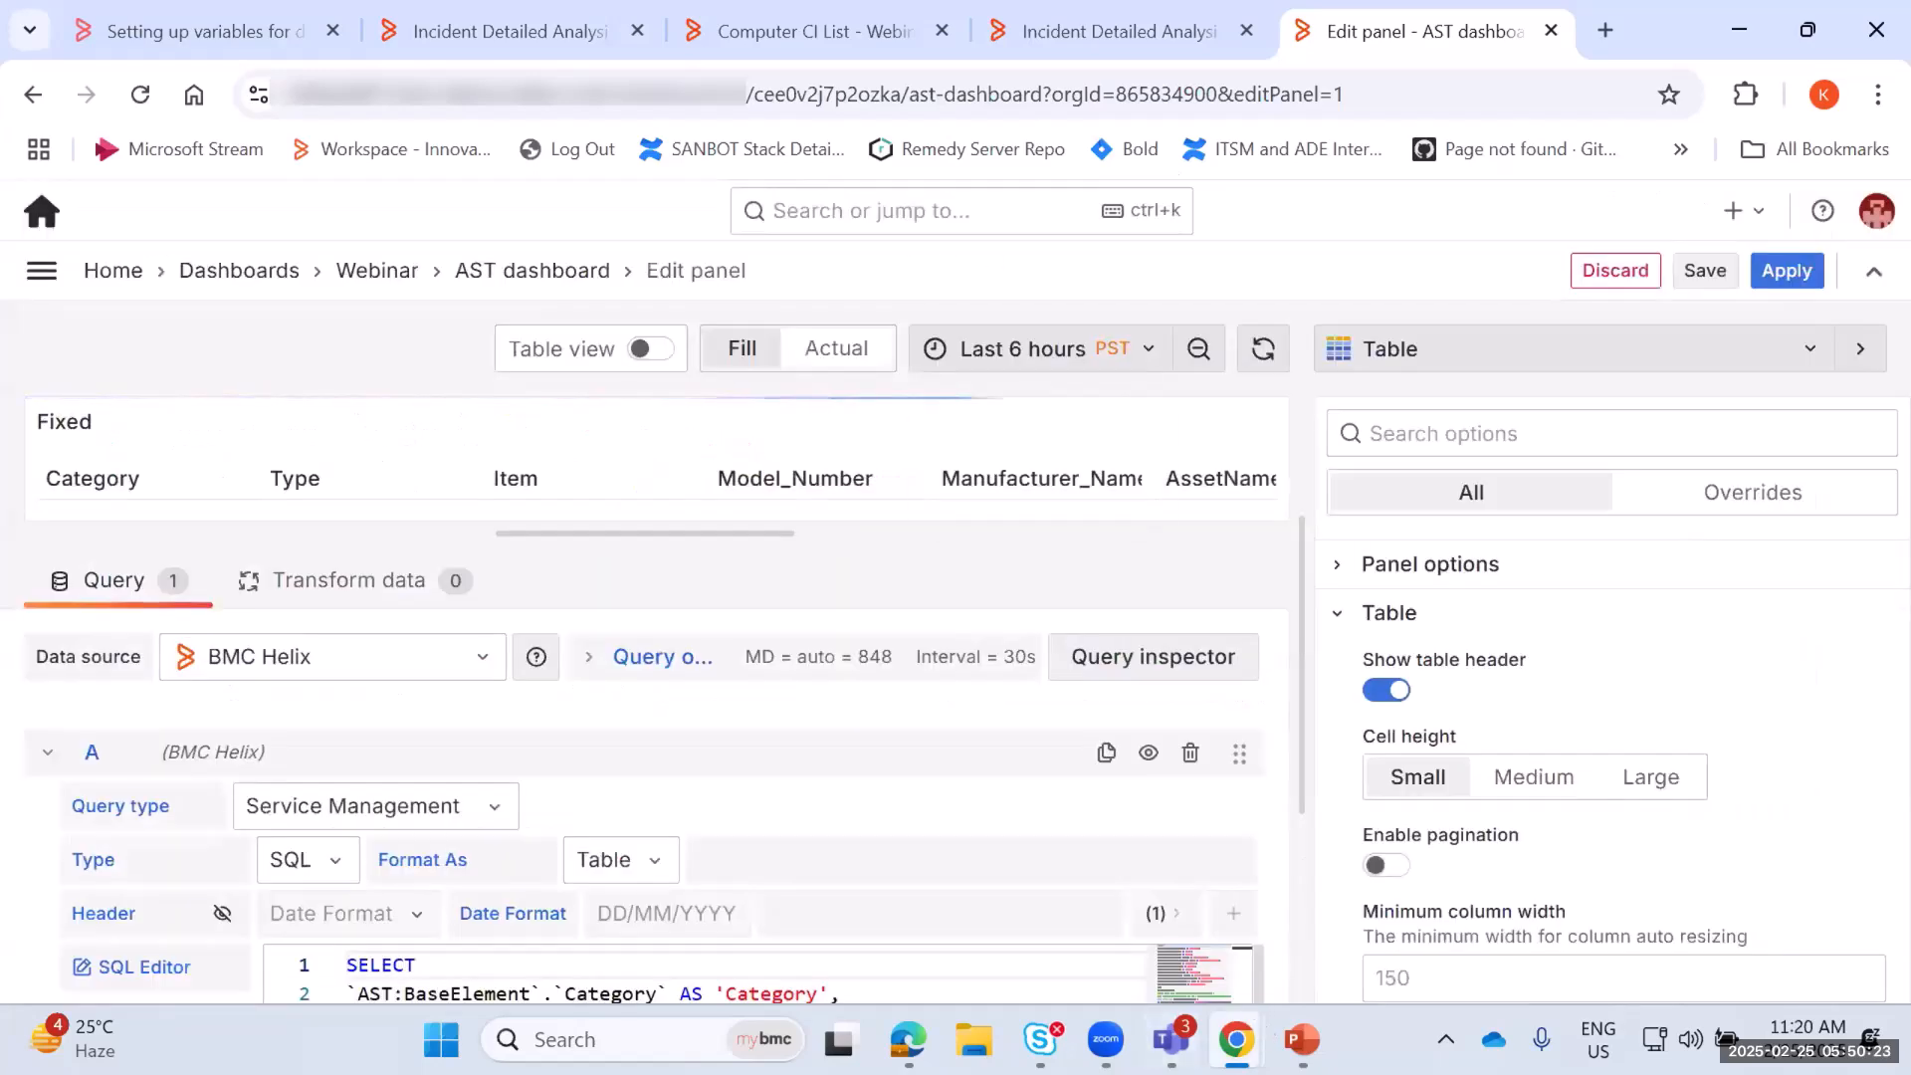
# Switch to the PowerPoint presentation, start the slide show from the Writing Optimal Queries slide and advance to the Summary slide
pyautogui.moveTo(1236, 1039)
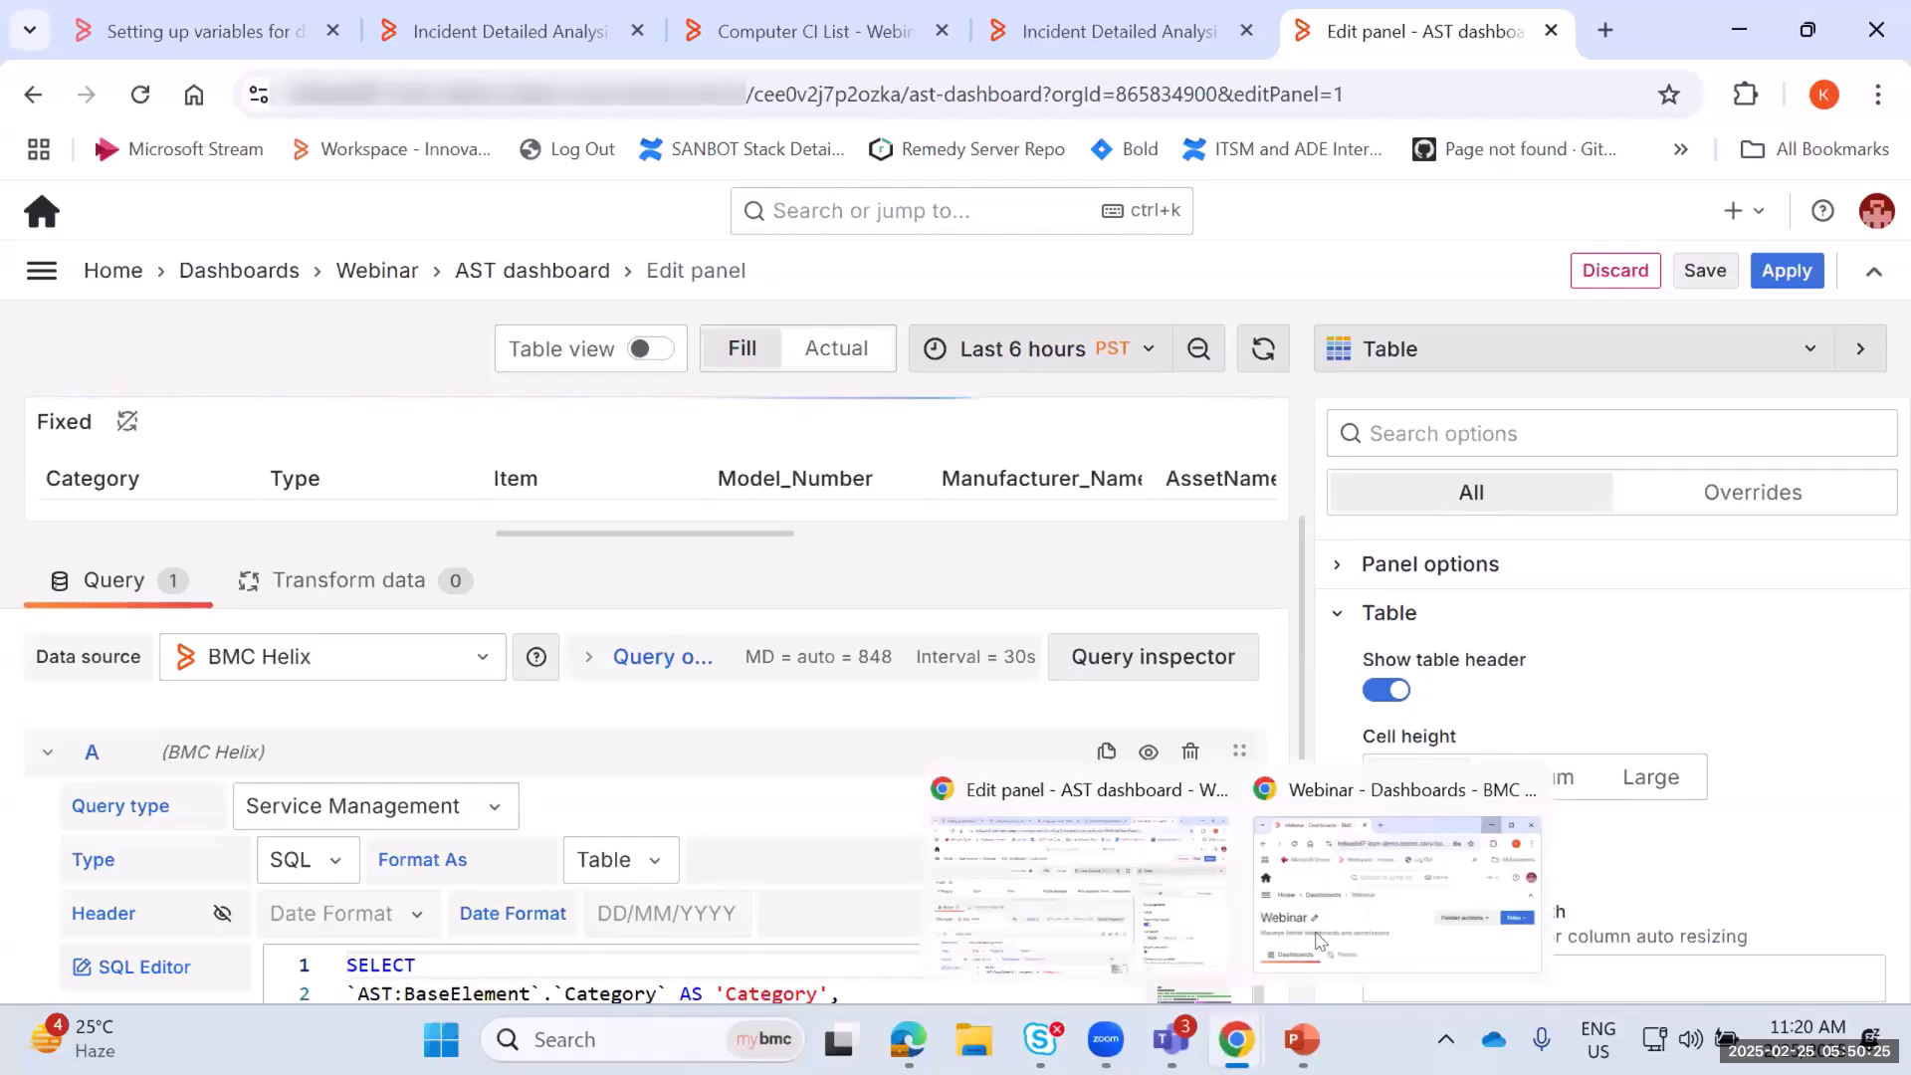
pyautogui.click(1296, 1031)
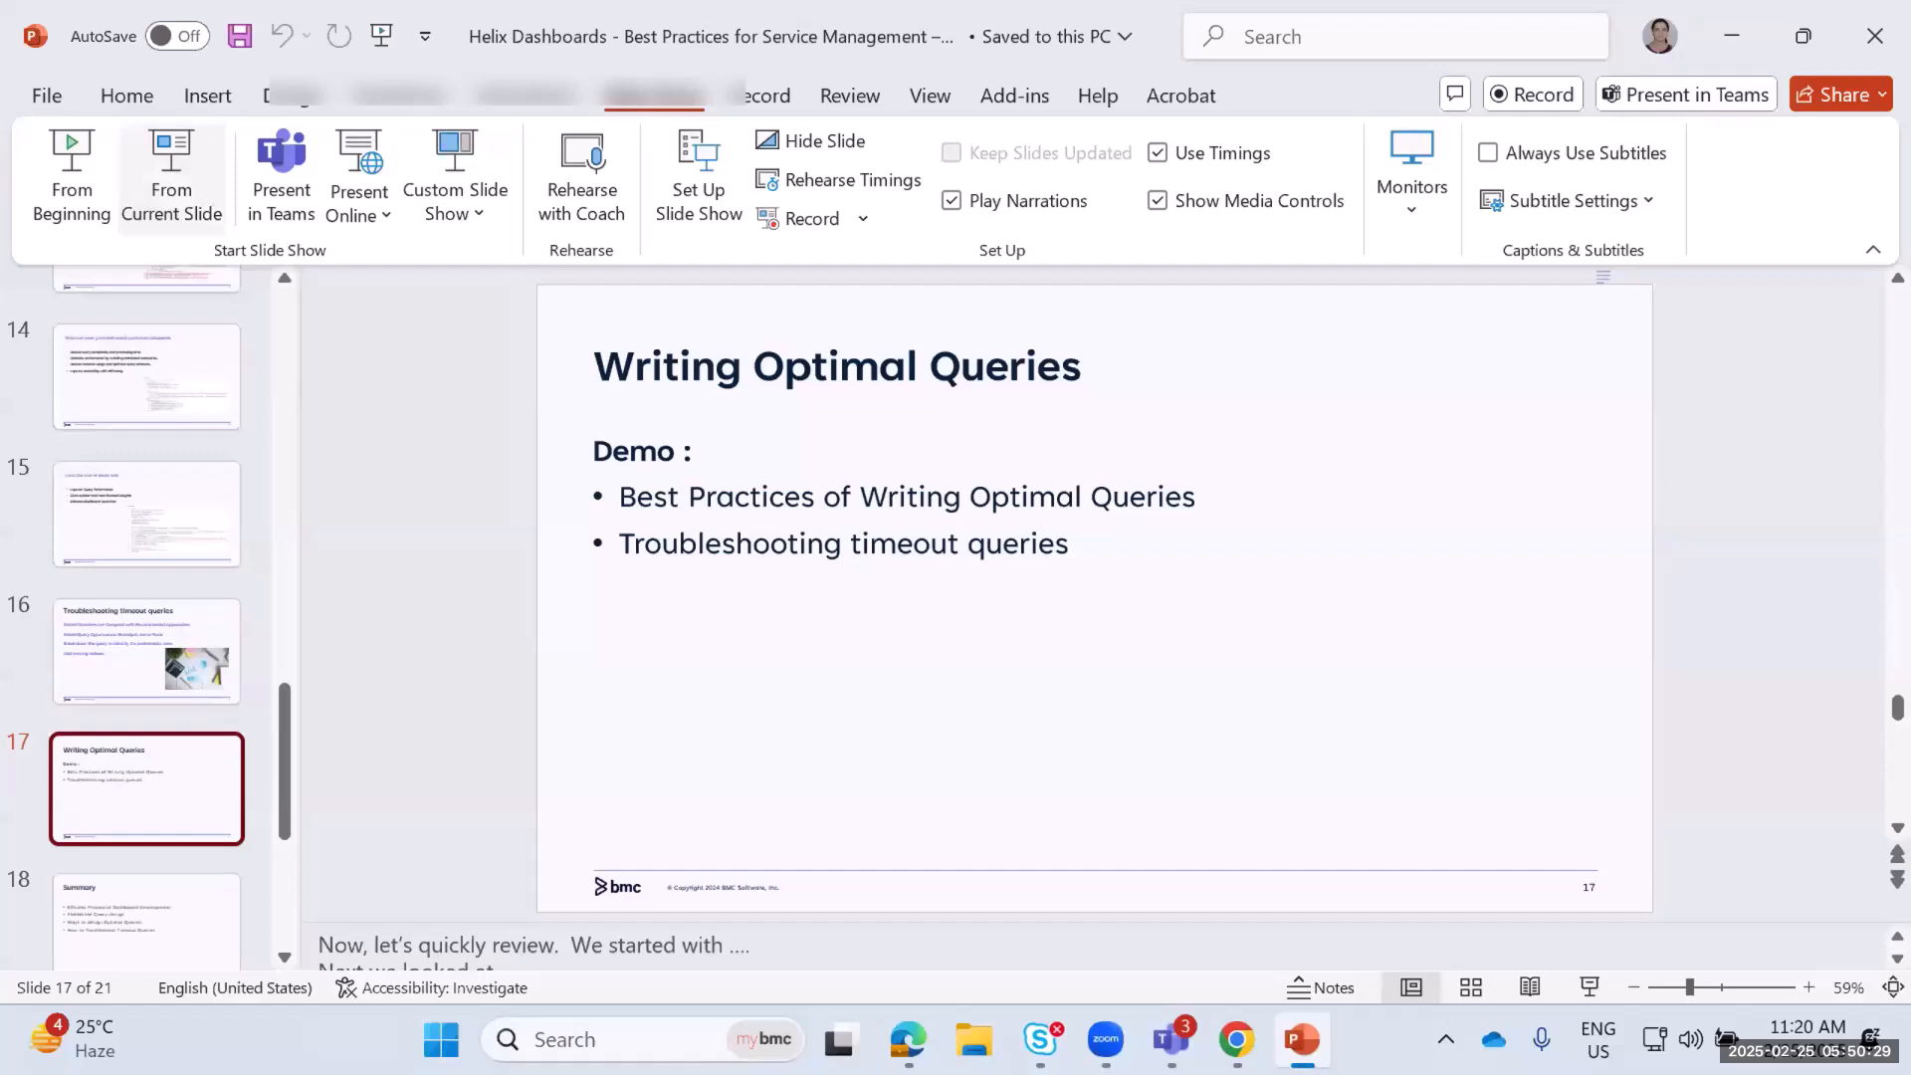
pyautogui.click(178, 169)
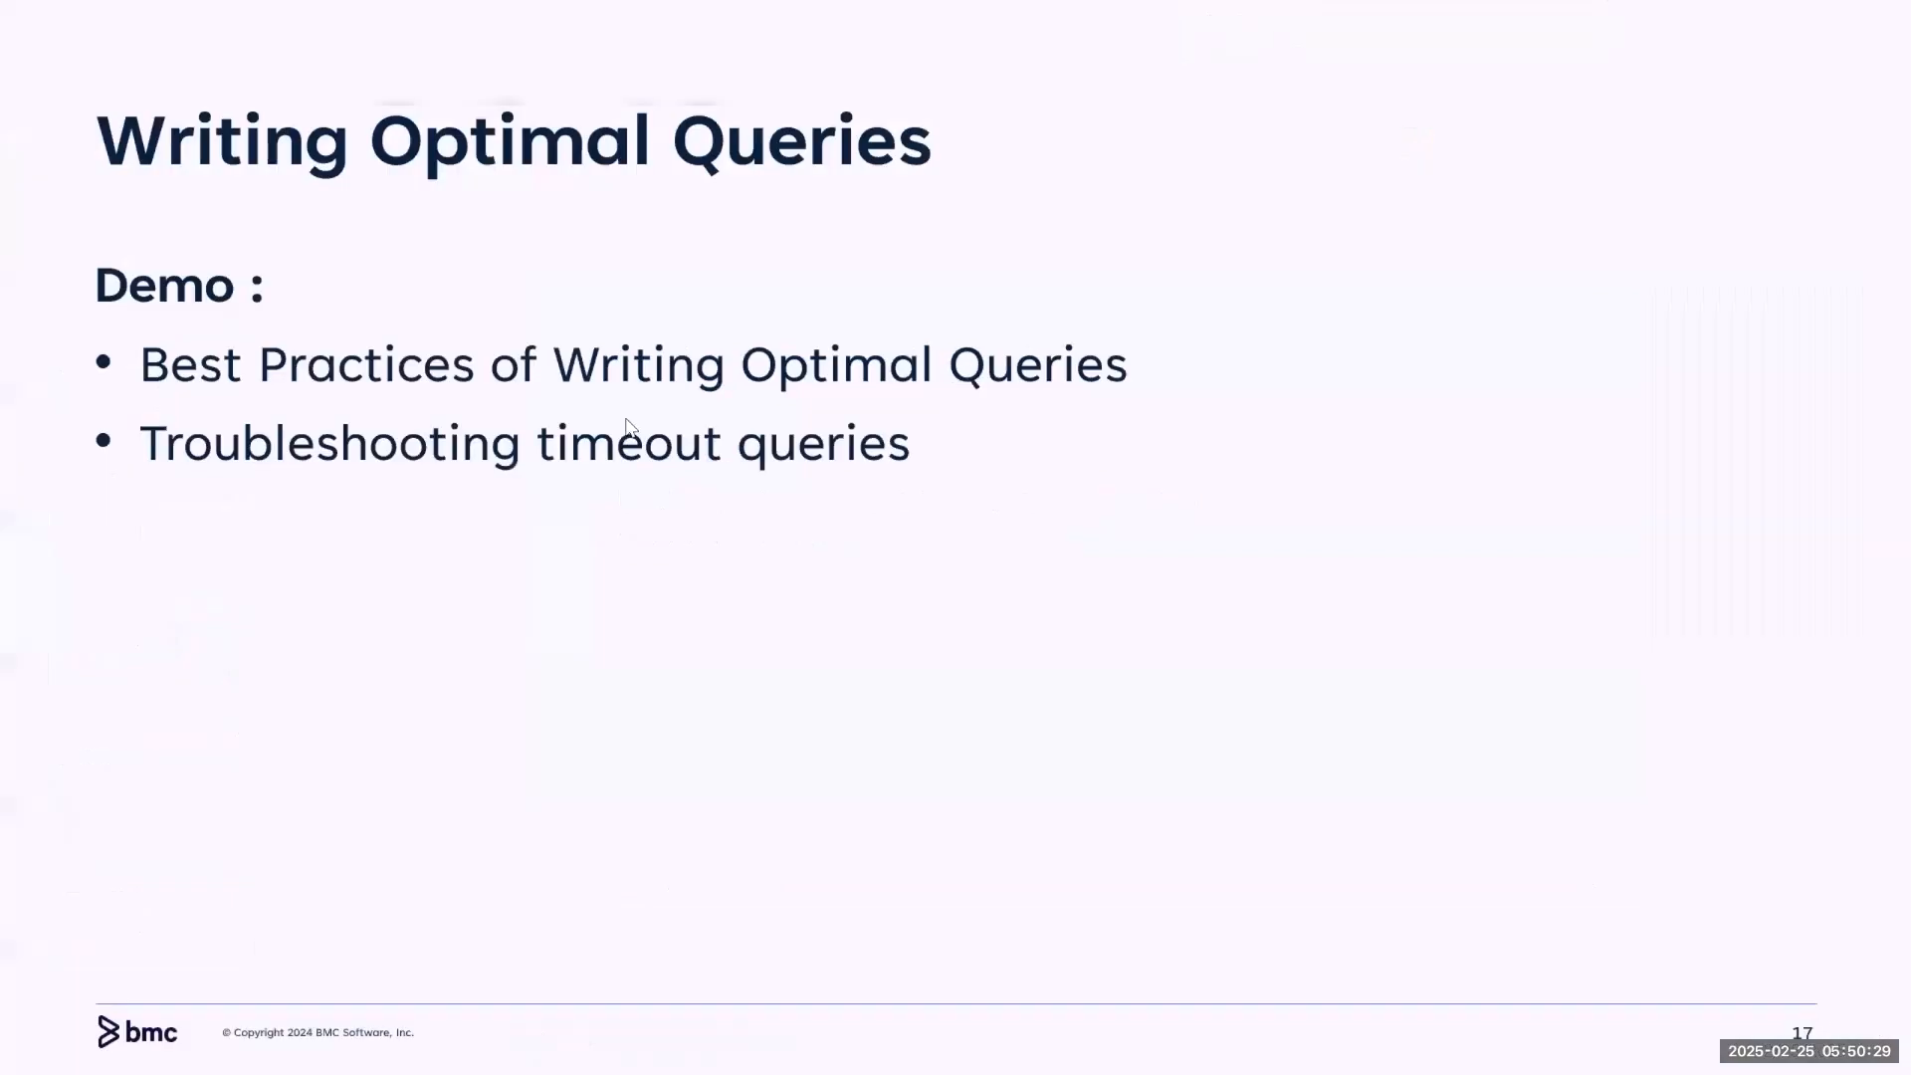
pyautogui.click(888, 617)
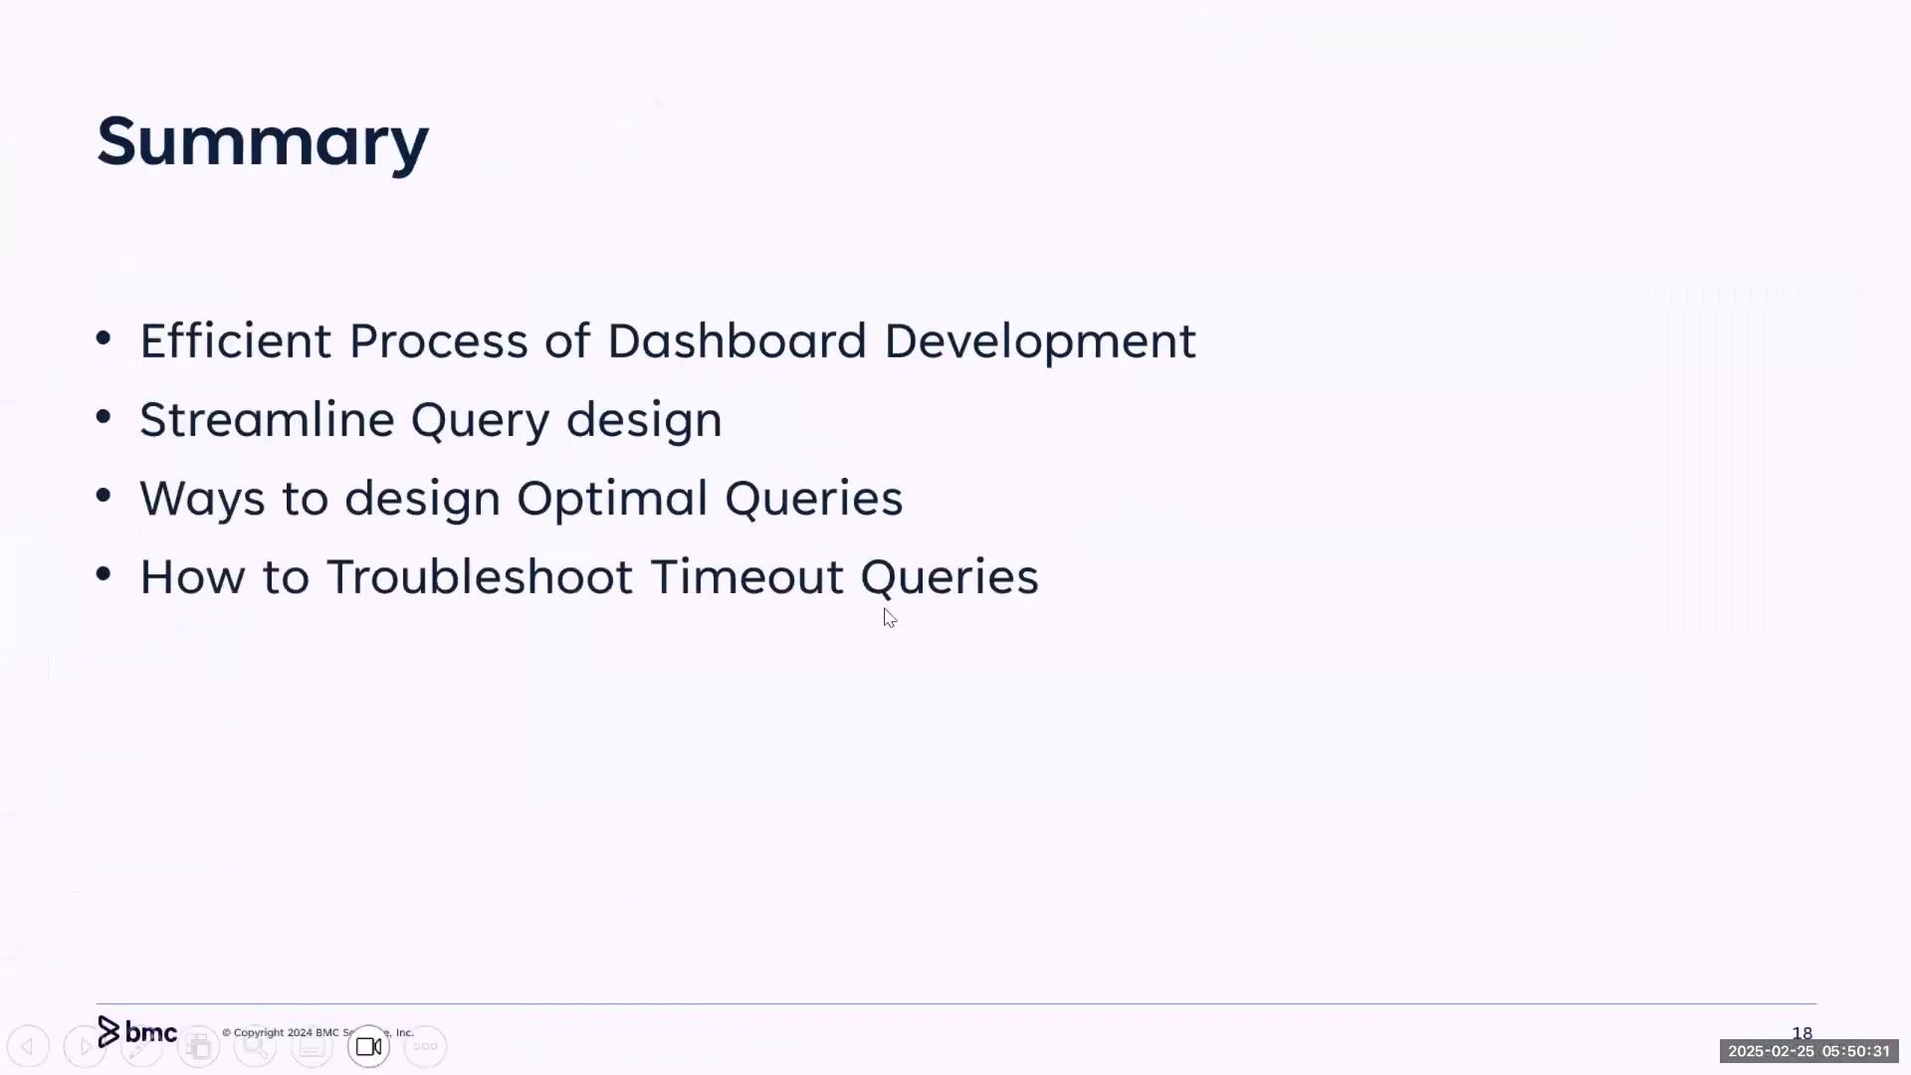